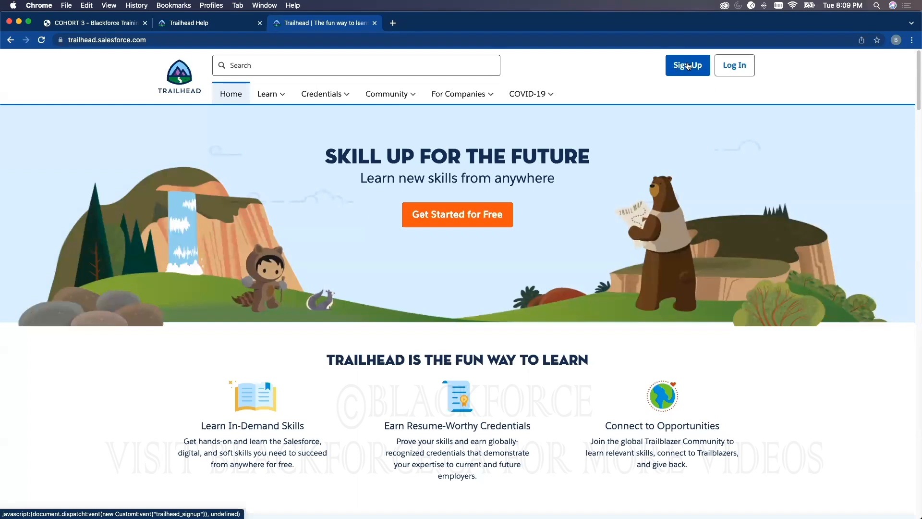
Log in to Trailhead with Google, using the third account offered in the account chooser
{"action": "left_click", "coordinate": [727, 65]}
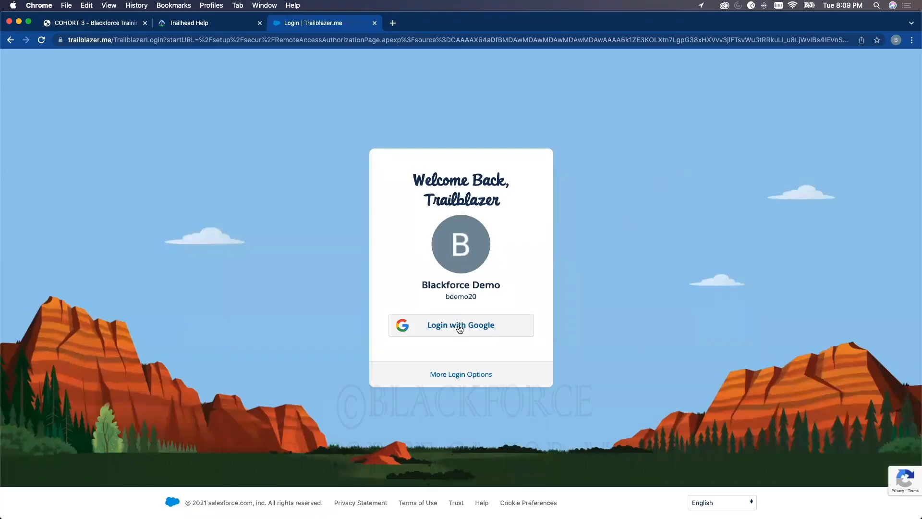
{"action": "left_click", "coordinate": [460, 326]}
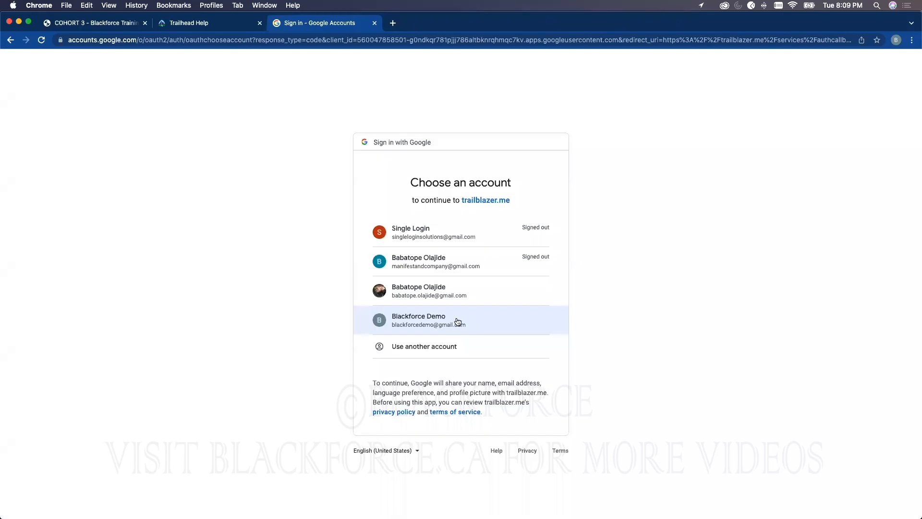
{"action": "left_click", "coordinate": [418, 291]}
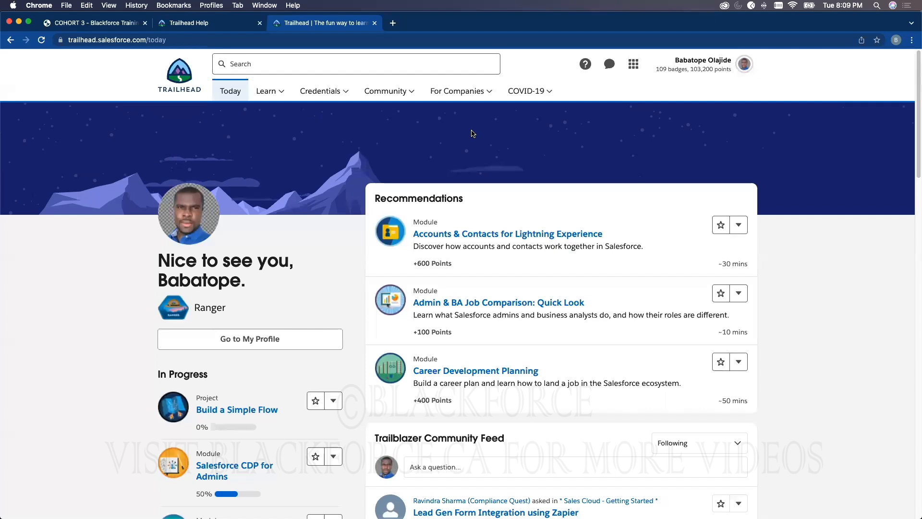
Open the Hands-On Orgs page of the logged-in Trailhead profile
{"action": "left_click", "coordinate": [743, 66]}
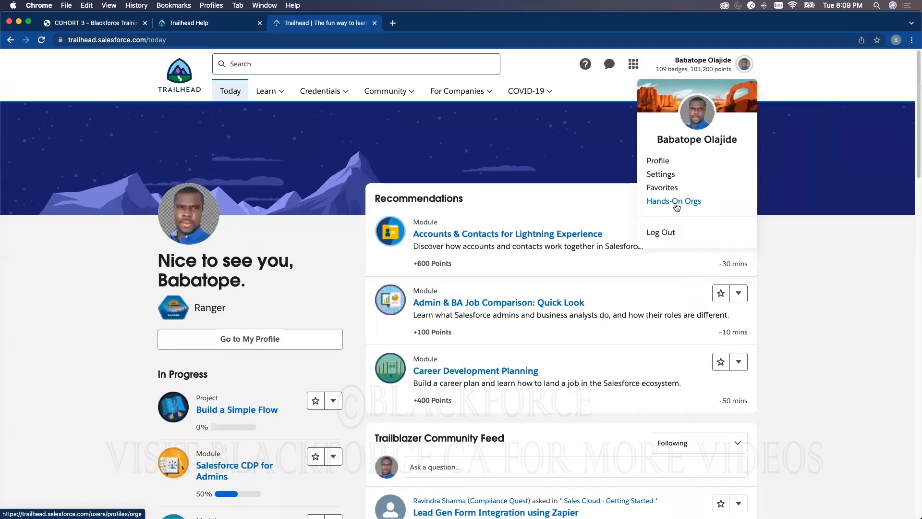
{"action": "left_click", "coordinate": [744, 64]}
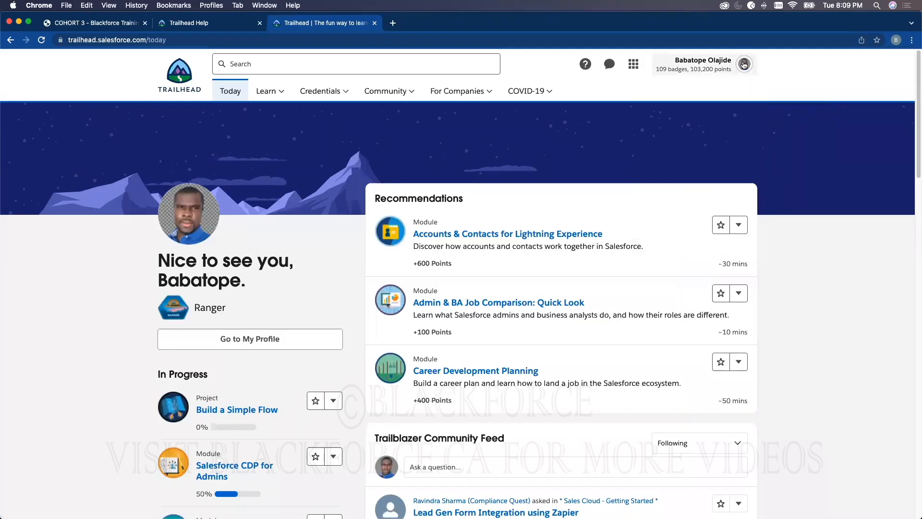
{"action": "left_click", "coordinate": [744, 64]}
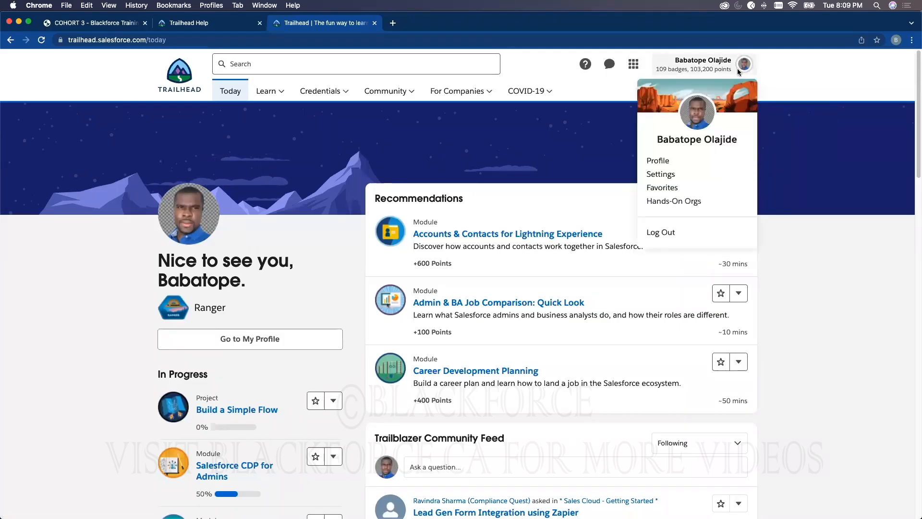
{"action": "left_click", "coordinate": [689, 202]}
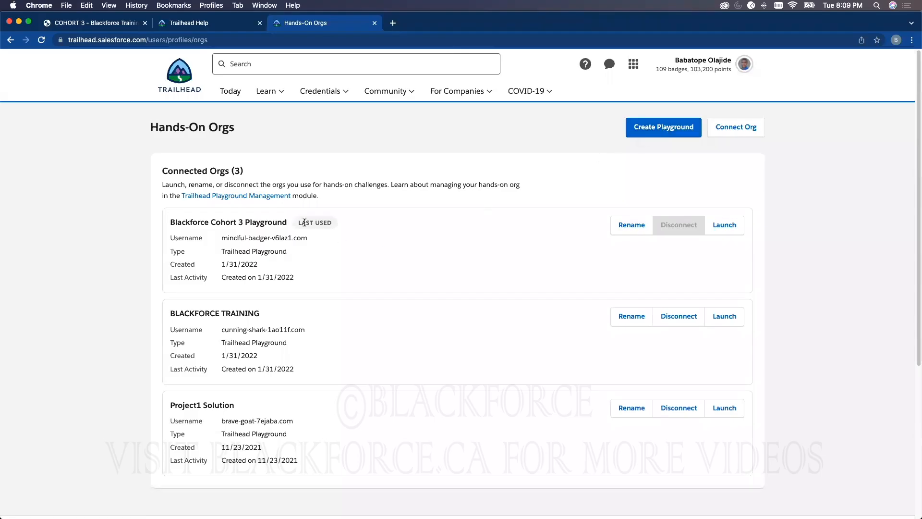
Launch the Blackforce Cohort 3 Playground from the connected orgs
{"action": "left_click_drag", "start_coordinate": [287, 223], "coordinate": [177, 219]}
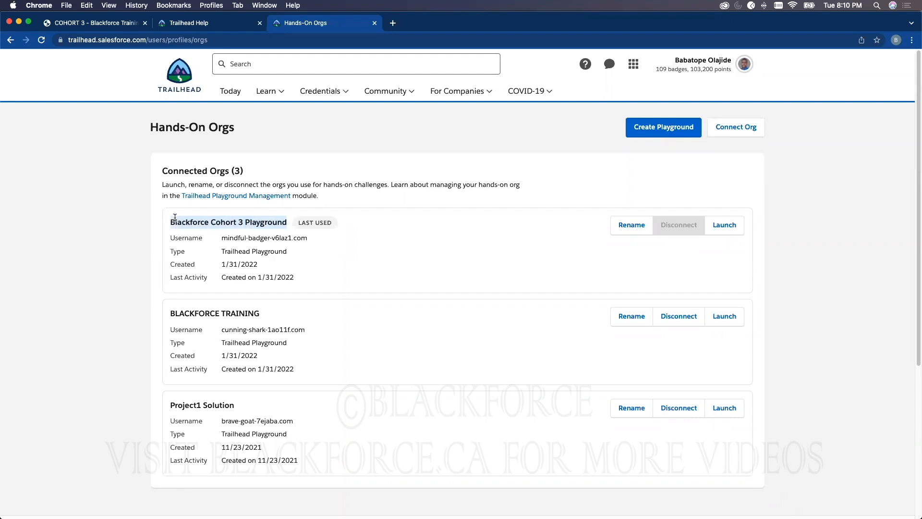
{"action": "left_click", "coordinate": [437, 163]}
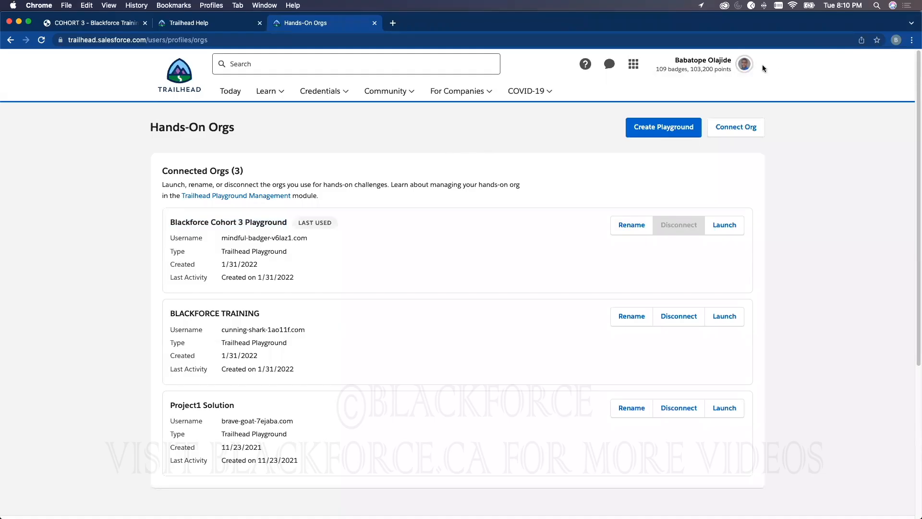
{"action": "left_click", "coordinate": [744, 63]}
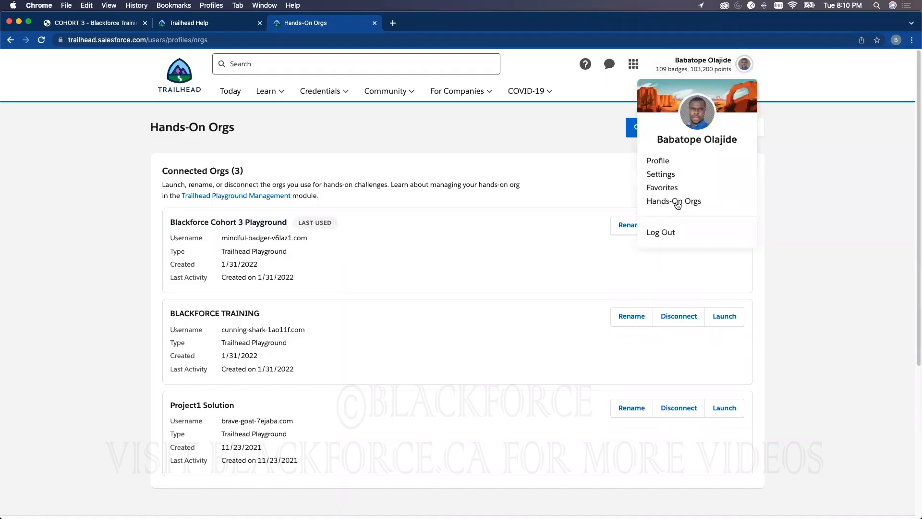
{"action": "left_click", "coordinate": [814, 171]}
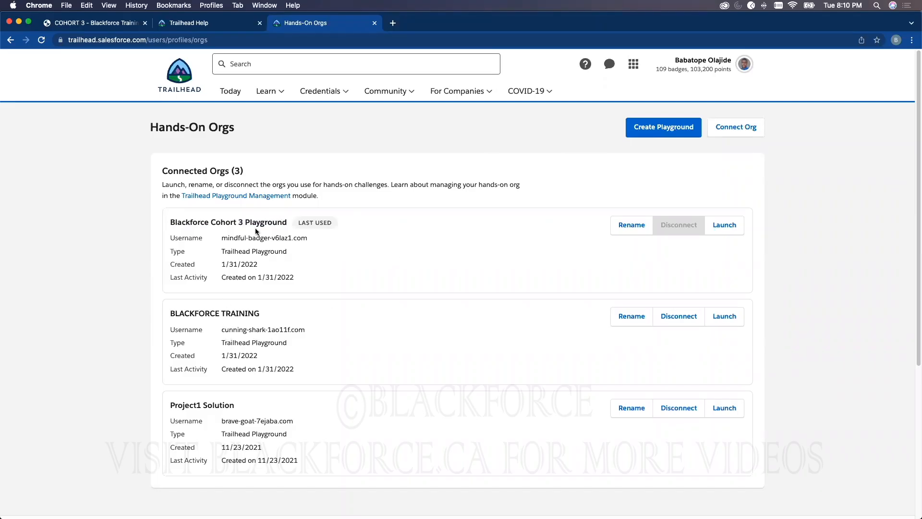
{"action": "left_click", "coordinate": [727, 225]}
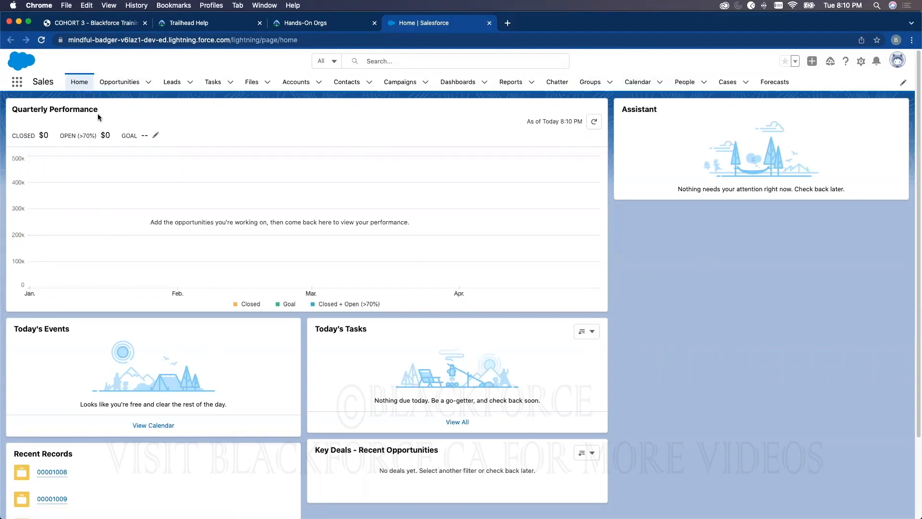
Open the Playground Starter app from the full list of apps, and return to the Sales app
{"action": "left_click", "coordinate": [15, 82]}
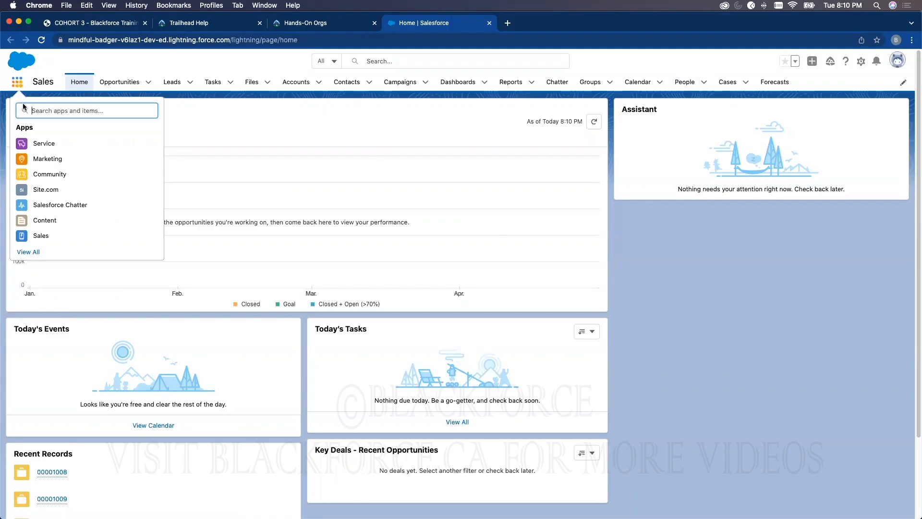
{"action": "left_click", "coordinate": [35, 252]}
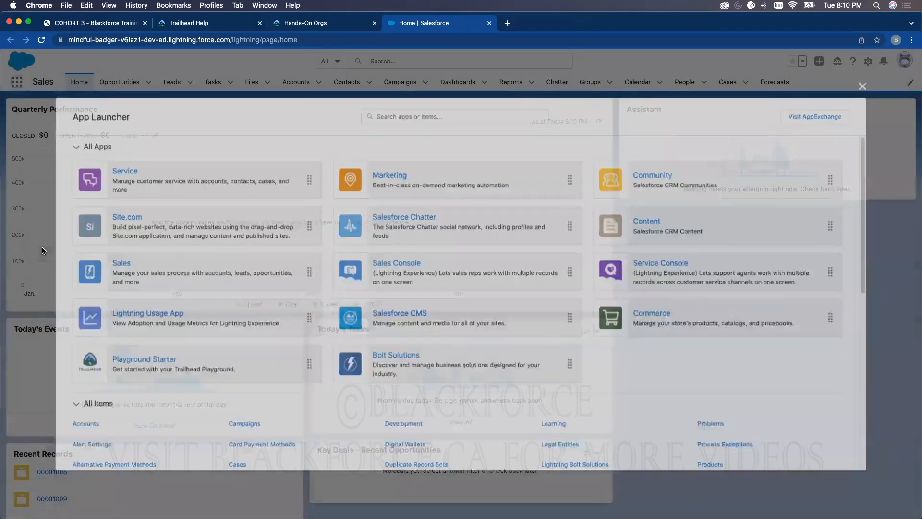
{"action": "left_click", "coordinate": [149, 361]}
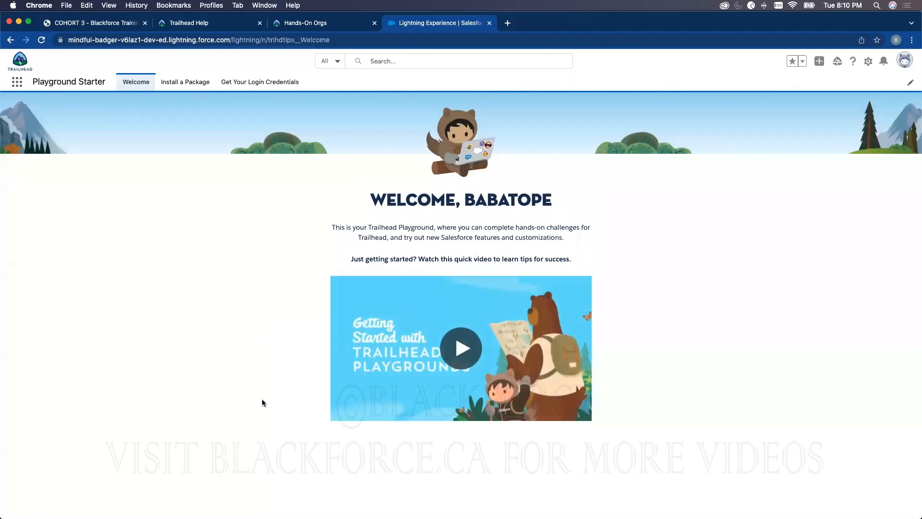
{"action": "left_click", "coordinate": [17, 82]}
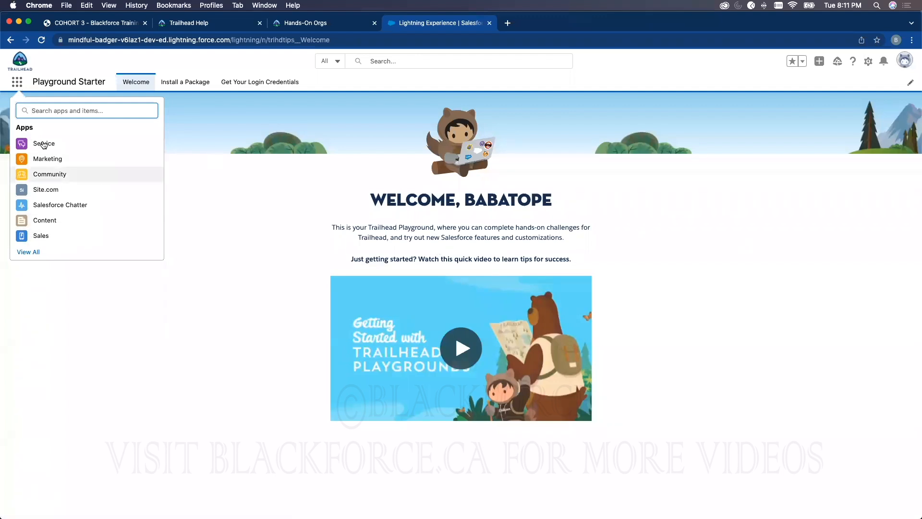
{"action": "left_click", "coordinate": [42, 238]}
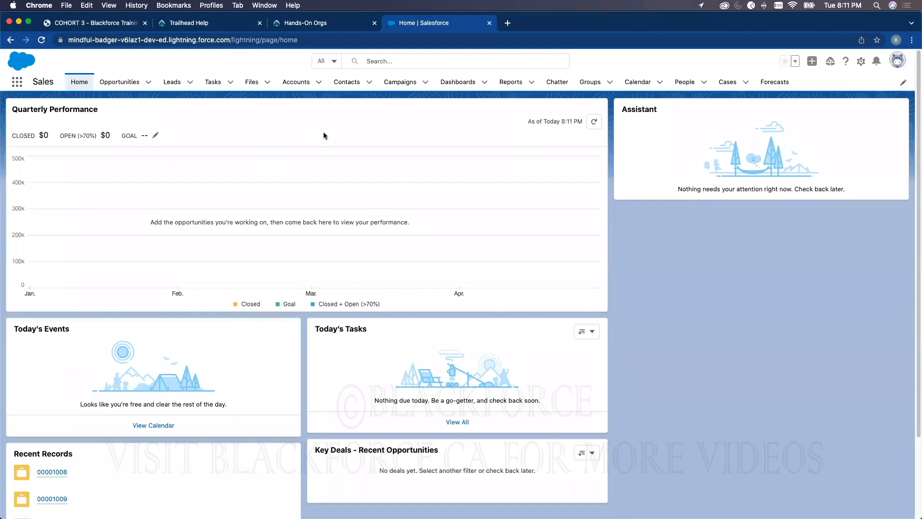
Reopen the Playground Starter app and compare it with the Hands-On Orgs page
{"action": "left_click", "coordinate": [16, 81]}
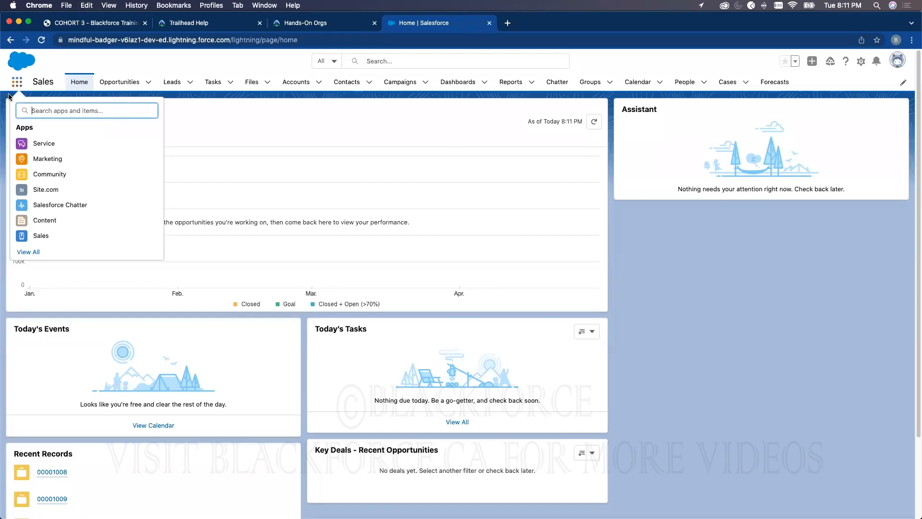
{"action": "left_click", "coordinate": [37, 253]}
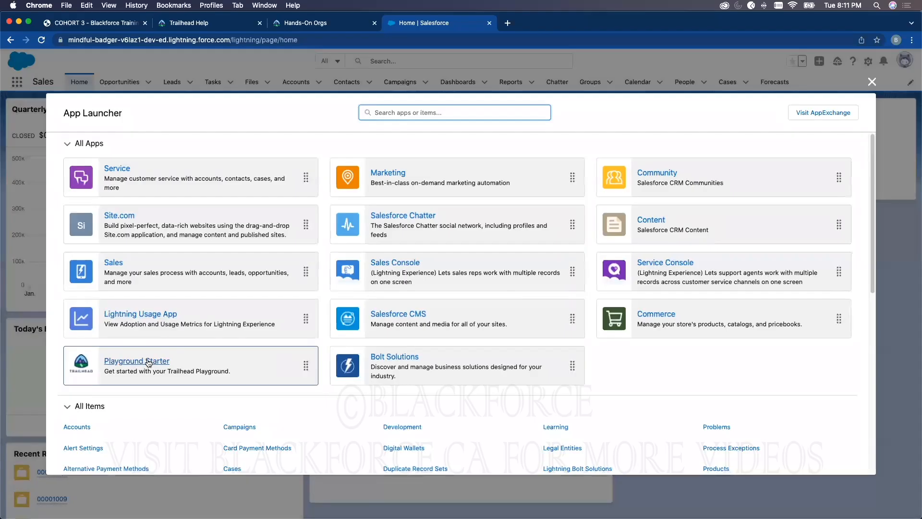
{"action": "left_click", "coordinate": [149, 363]}
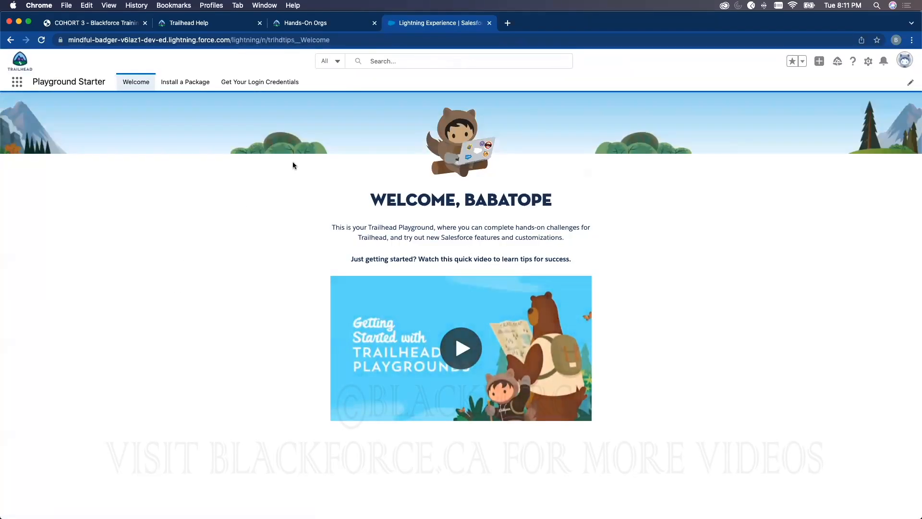
{"action": "left_click", "coordinate": [315, 23]}
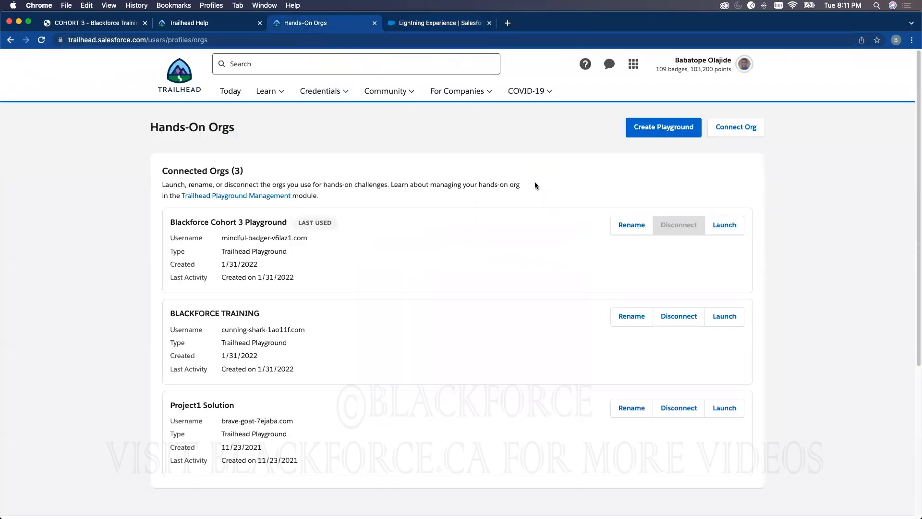
{"action": "left_click", "coordinate": [450, 26]}
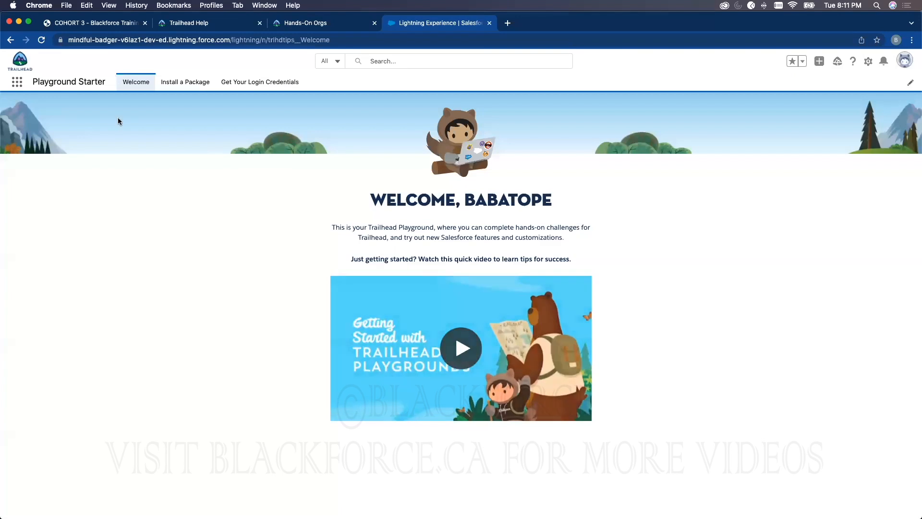
Switch to the Sales app and open Setup for the current app
{"action": "left_click", "coordinate": [17, 82]}
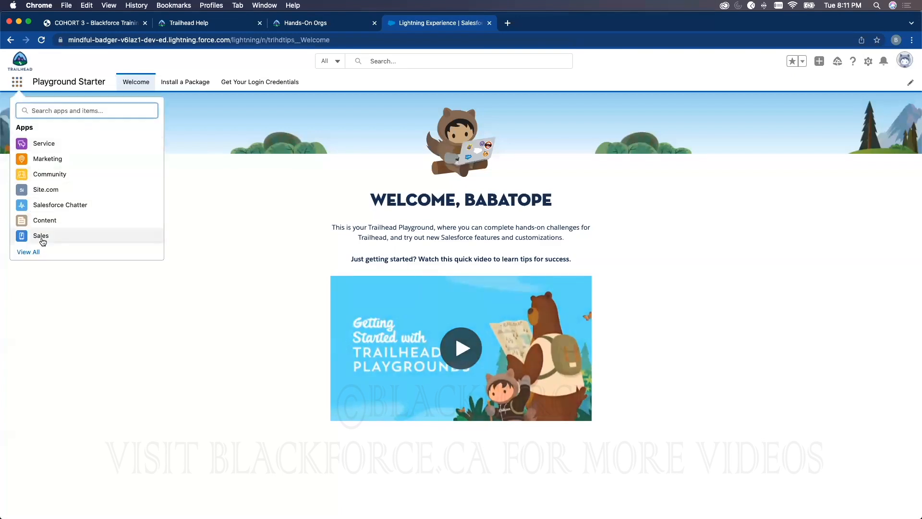
{"action": "left_click", "coordinate": [38, 237]}
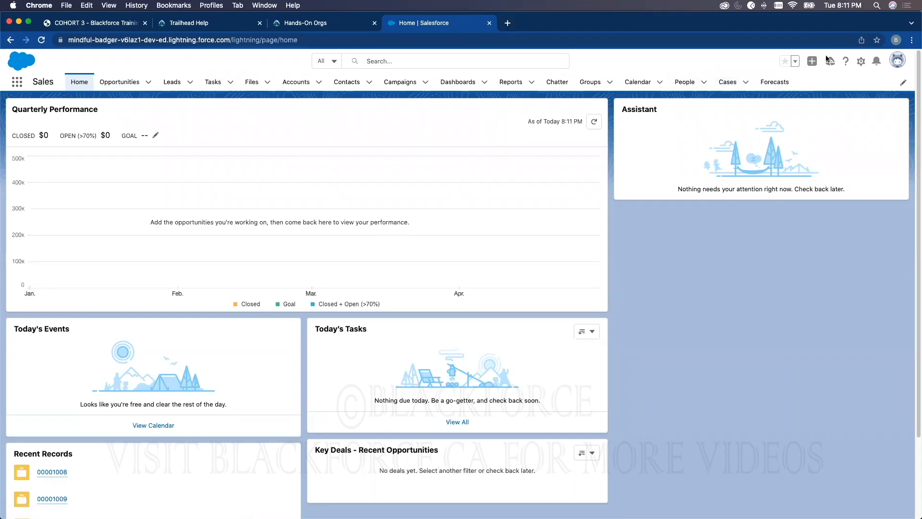
{"action": "left_click", "coordinate": [861, 62]}
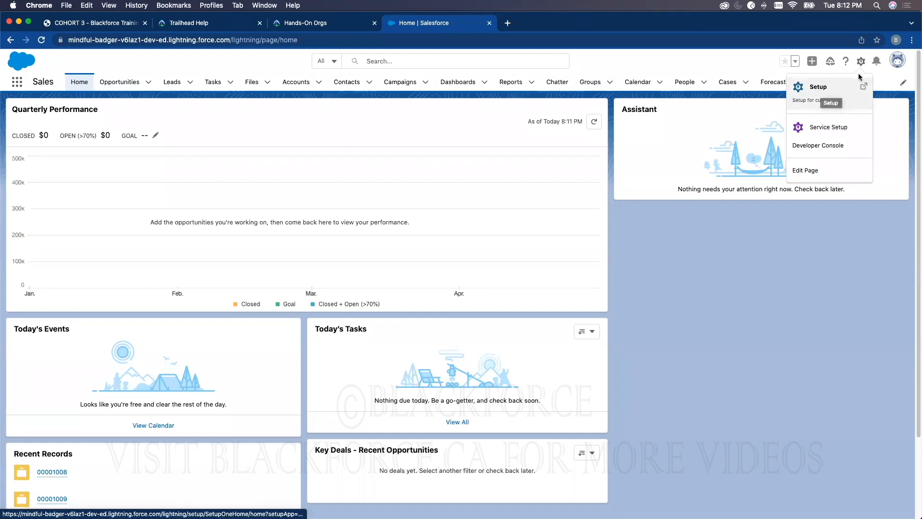
{"action": "left_click", "coordinate": [819, 90]}
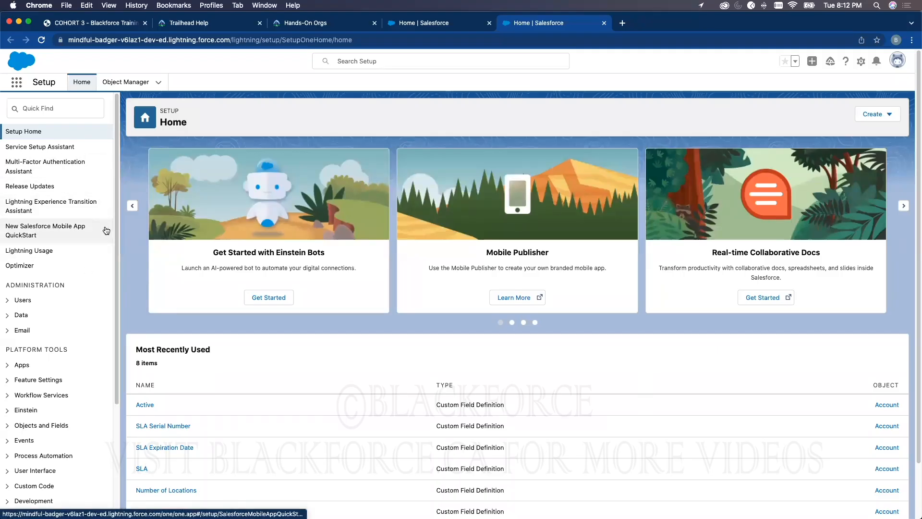
Compare the Sales app's home page with the Setup home page
{"action": "left_click", "coordinate": [423, 22]}
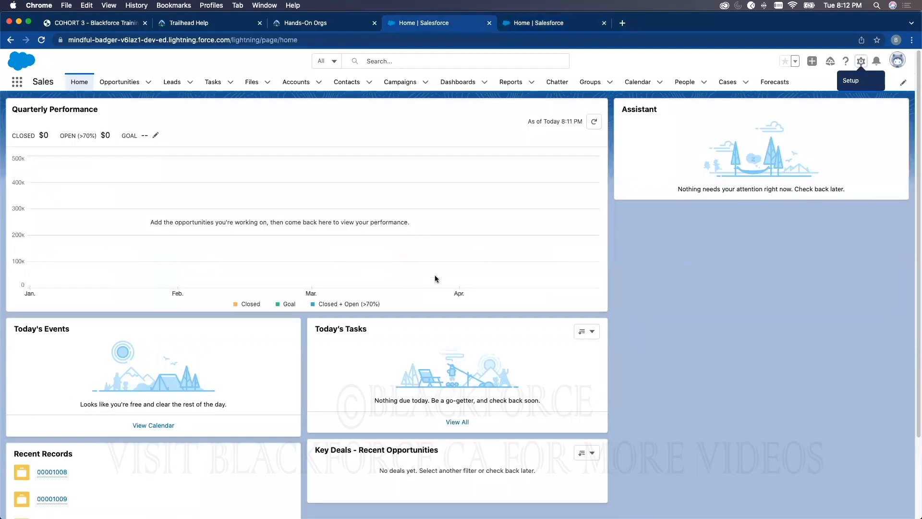
{"action": "left_click", "coordinate": [527, 22]}
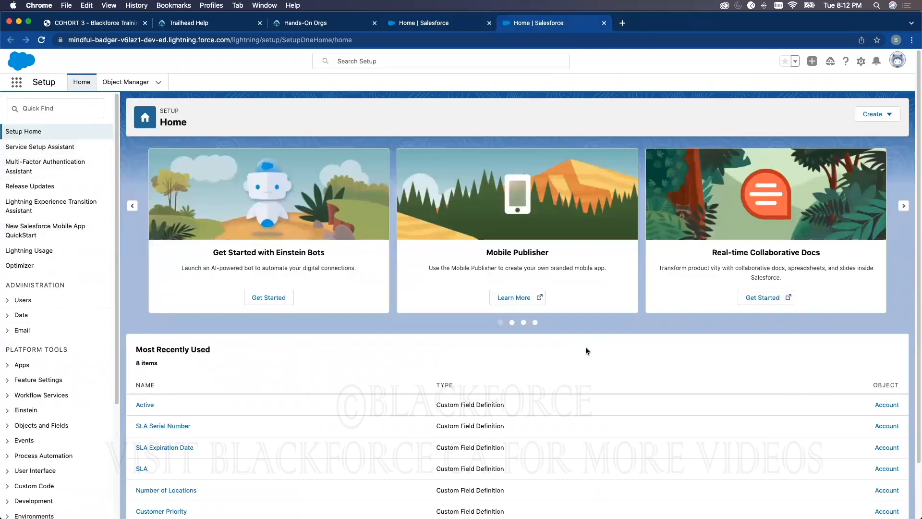
{"action": "left_click", "coordinate": [423, 22]}
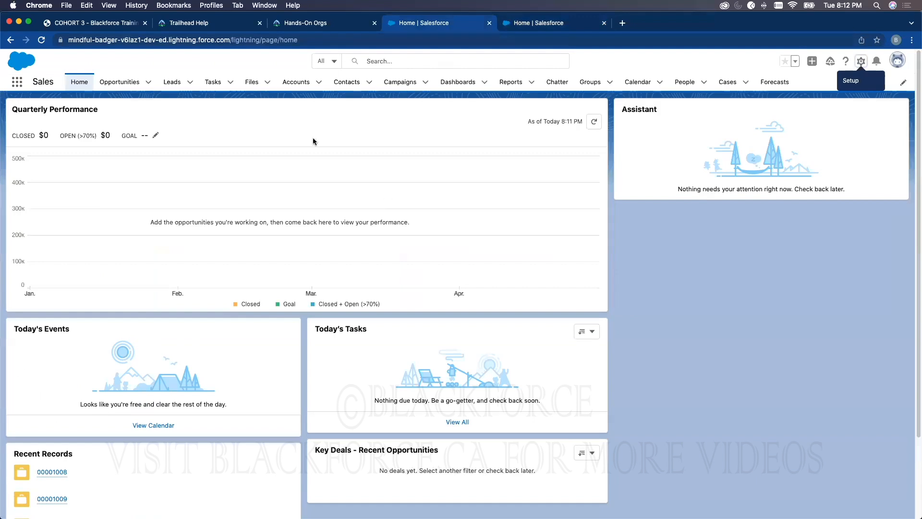
{"action": "left_click", "coordinate": [548, 25]}
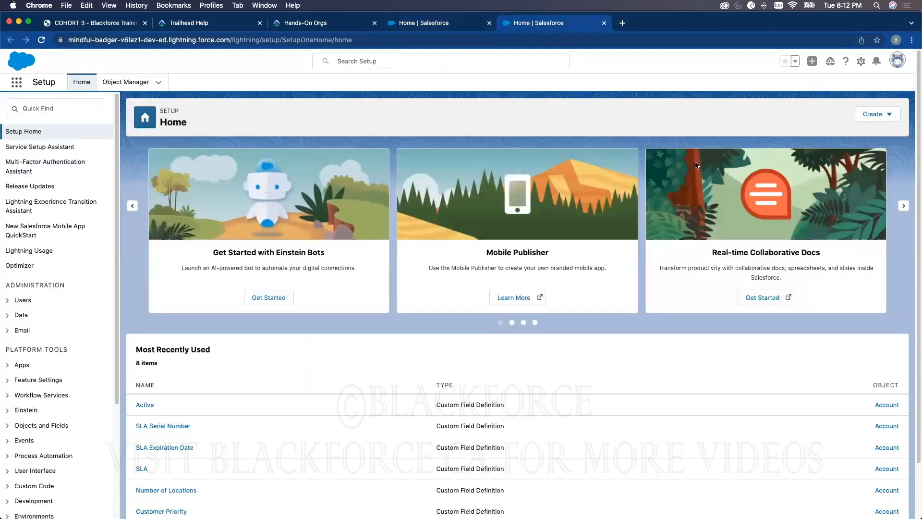
Display the All Accounts list view for Accounts in the Sales app
{"action": "left_click", "coordinate": [438, 25]}
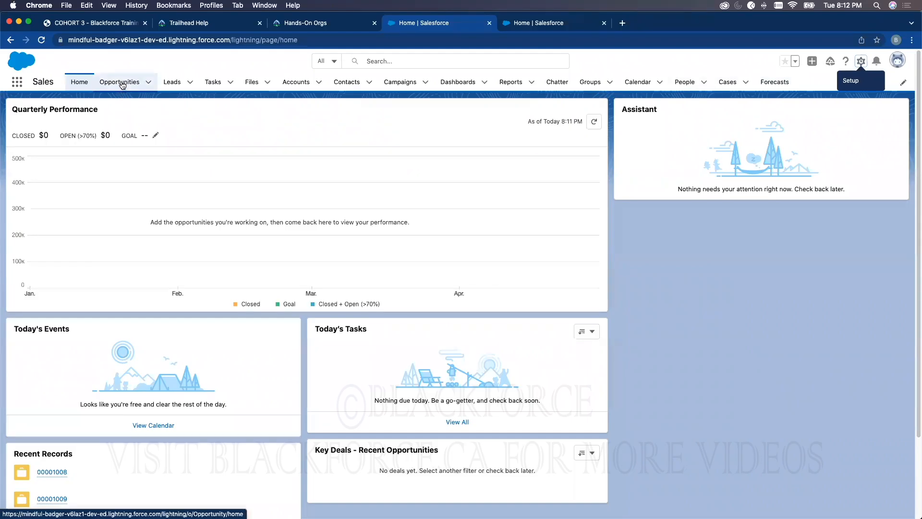
{"action": "left_click", "coordinate": [298, 82]}
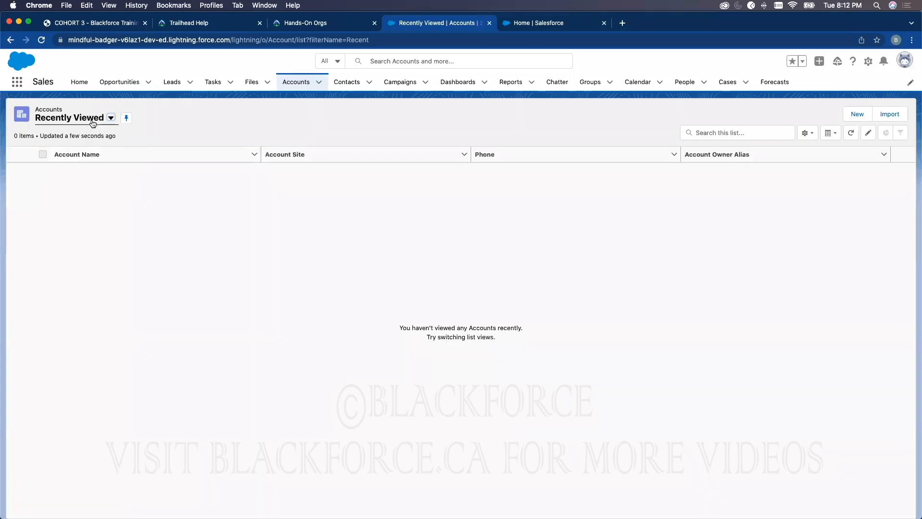
{"action": "left_click", "coordinate": [89, 124]}
{"action": "left_click", "coordinate": [163, 151]}
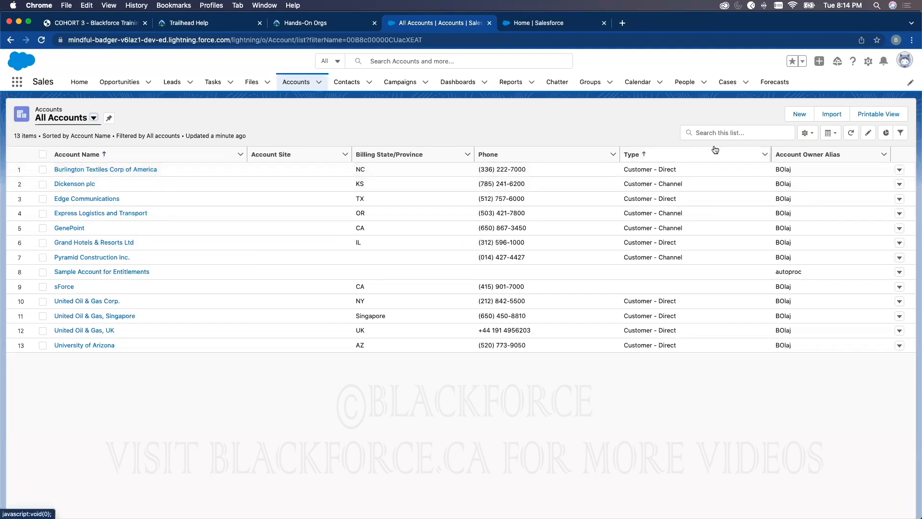
View the fields of a blank New Account form, and close it without saving
{"action": "left_click", "coordinate": [799, 114]}
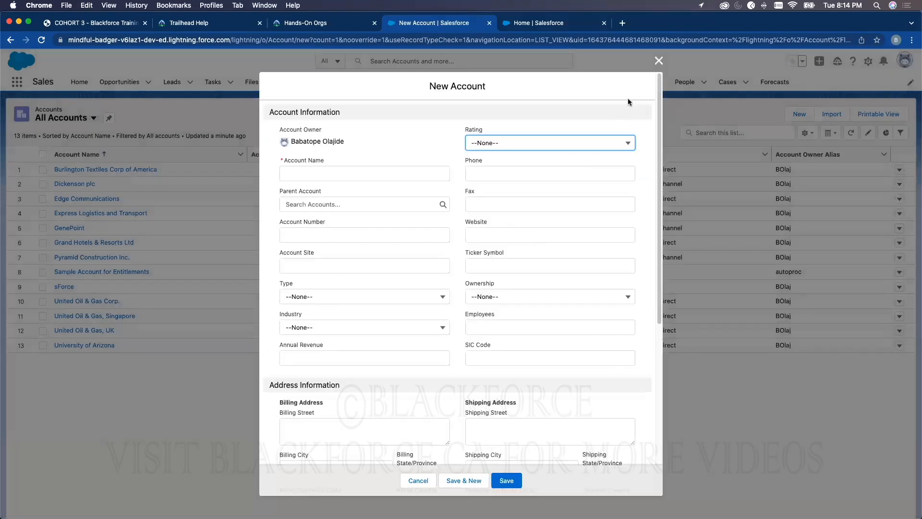
{"action": "left_click", "coordinate": [657, 62]}
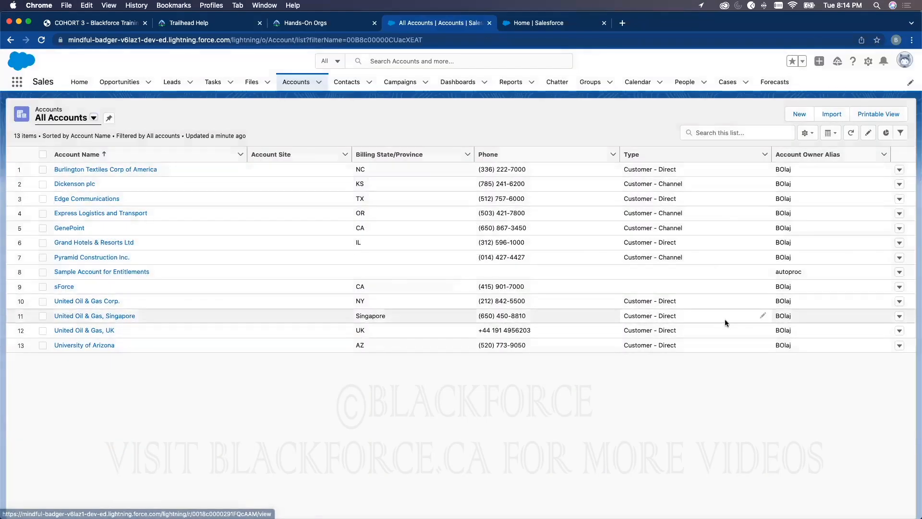
View the details of the Burlington Textiles Corp of America account, return to the Accounts list, and reopen the same details
{"action": "left_click", "coordinate": [116, 169]}
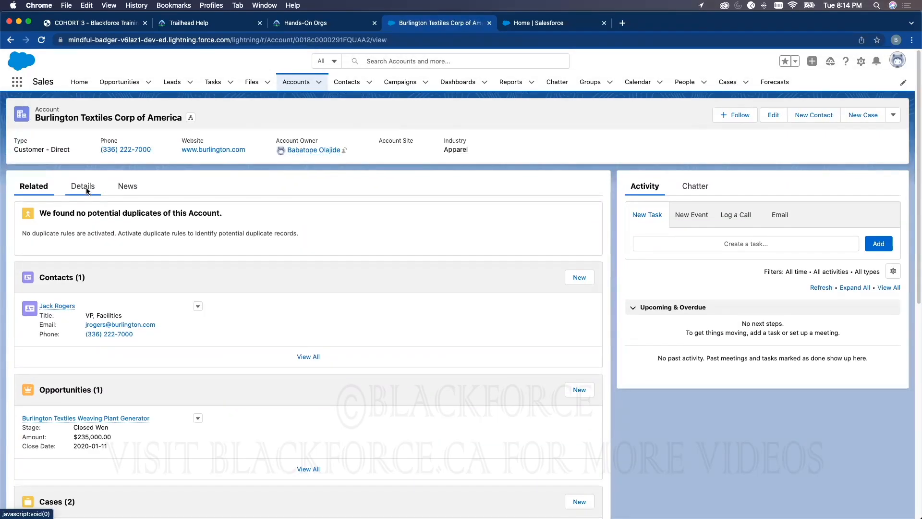
{"action": "left_click", "coordinate": [86, 189]}
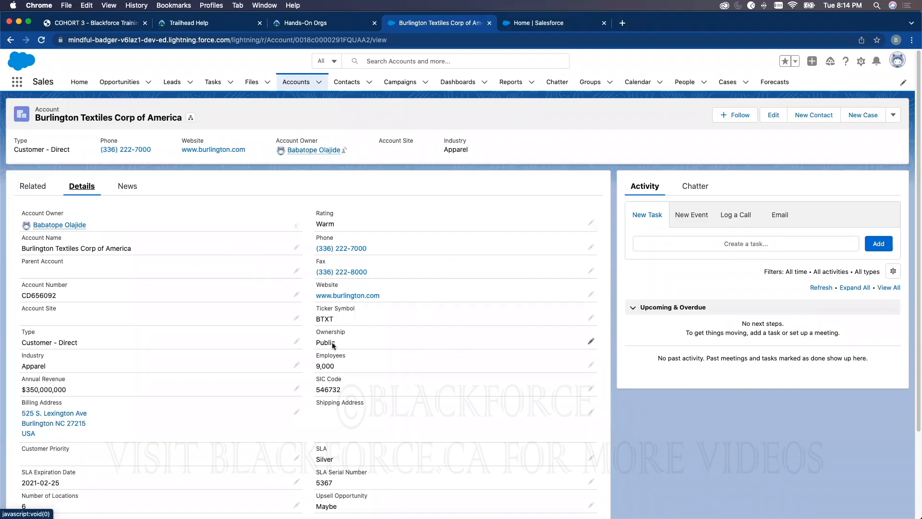
{"action": "left_click", "coordinate": [301, 84]}
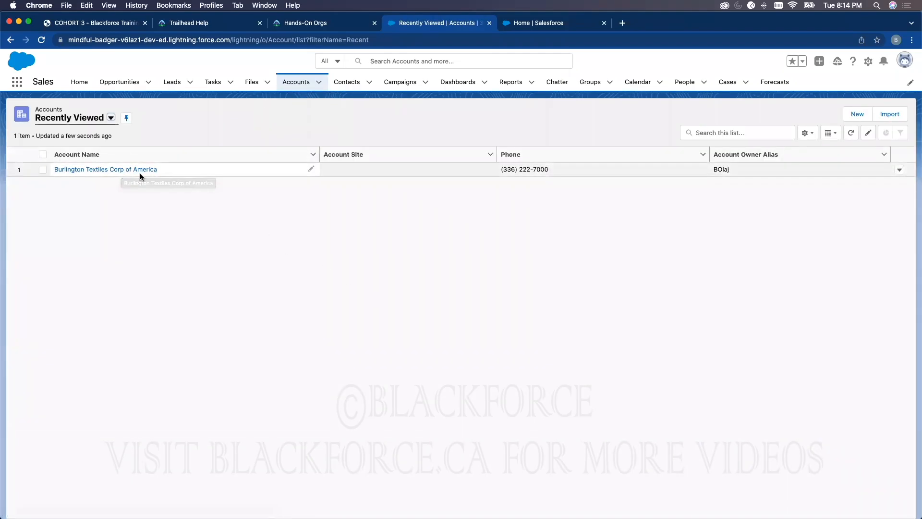
{"action": "left_click", "coordinate": [134, 171]}
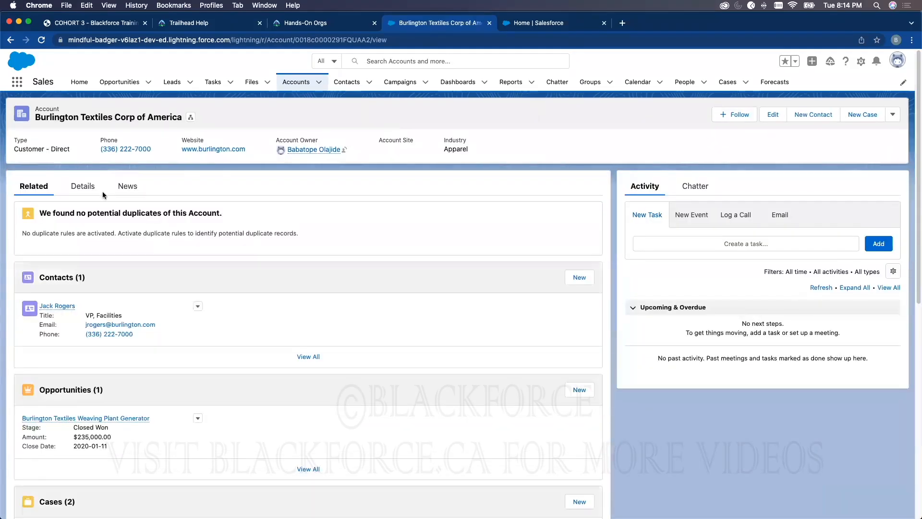
{"action": "left_click", "coordinate": [92, 192]}
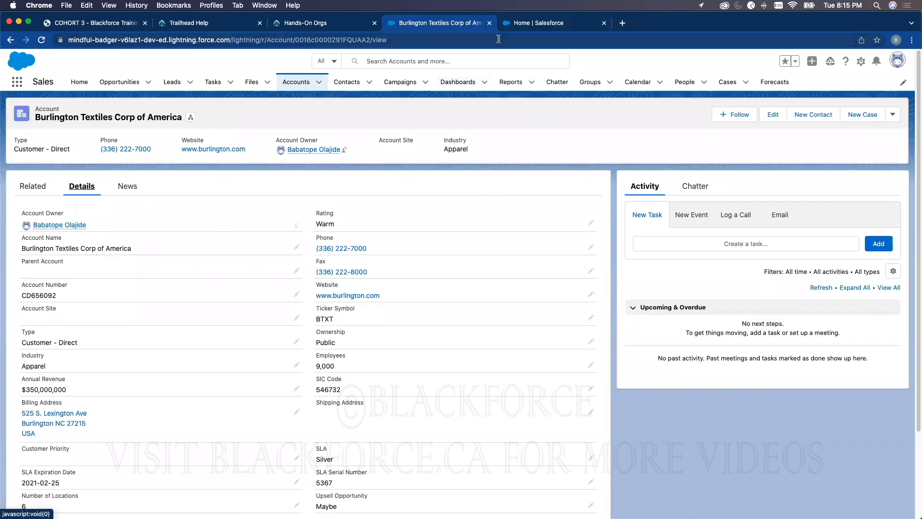
Switch to Setup and search its menu for "data stora", shortening the search to "data"
{"action": "left_click", "coordinate": [516, 24]}
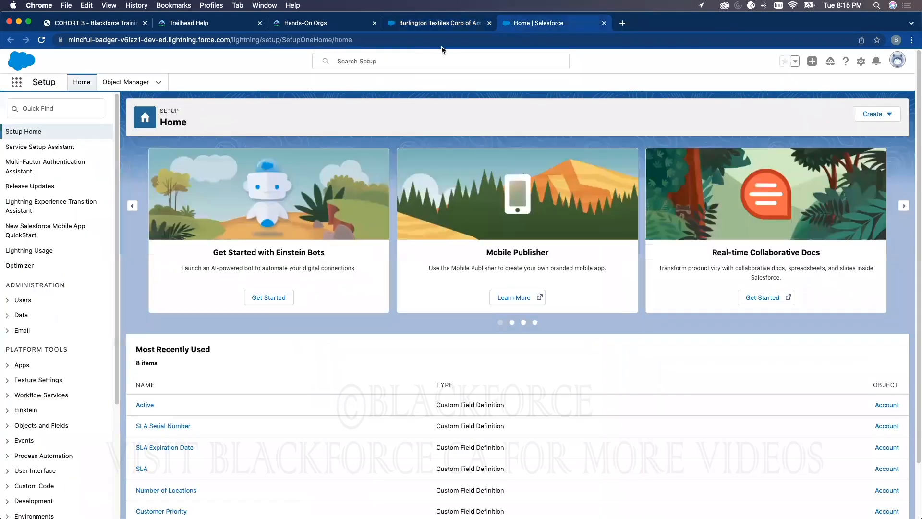
{"action": "left_click", "coordinate": [63, 111]}
{"action": "type", "text": "da"}
{"action": "type", "text": "ta"}
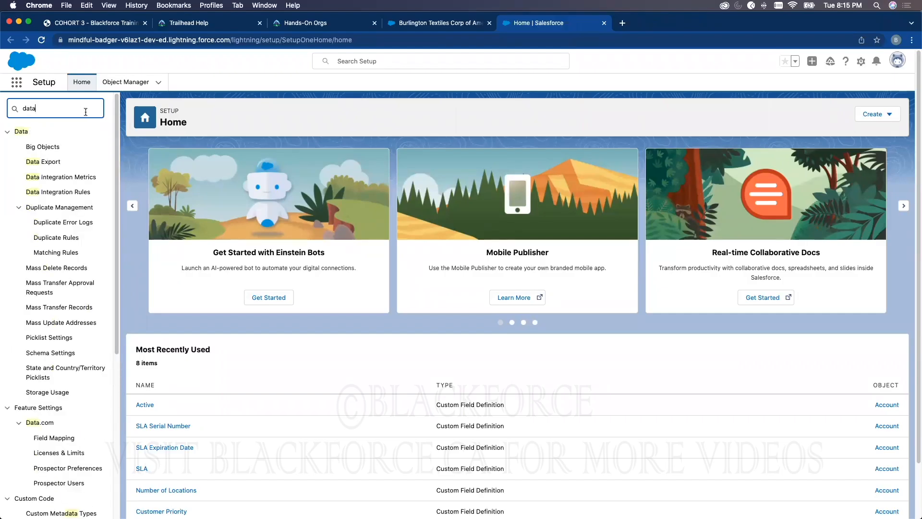
{"action": "type", "text": " stora"}
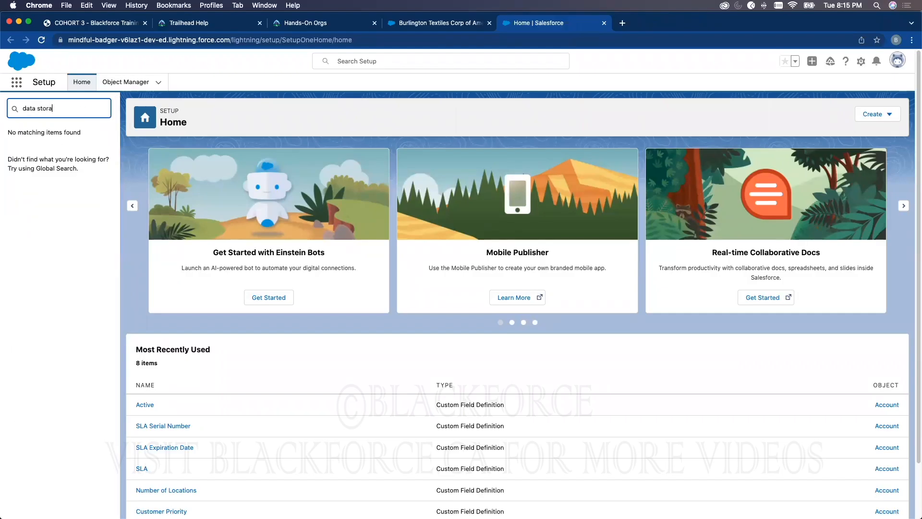
{"action": "key", "text": "BackSpace"}
{"action": "key", "text": "BackSpace"}
{"action": "key", "text": "BackSpace"}
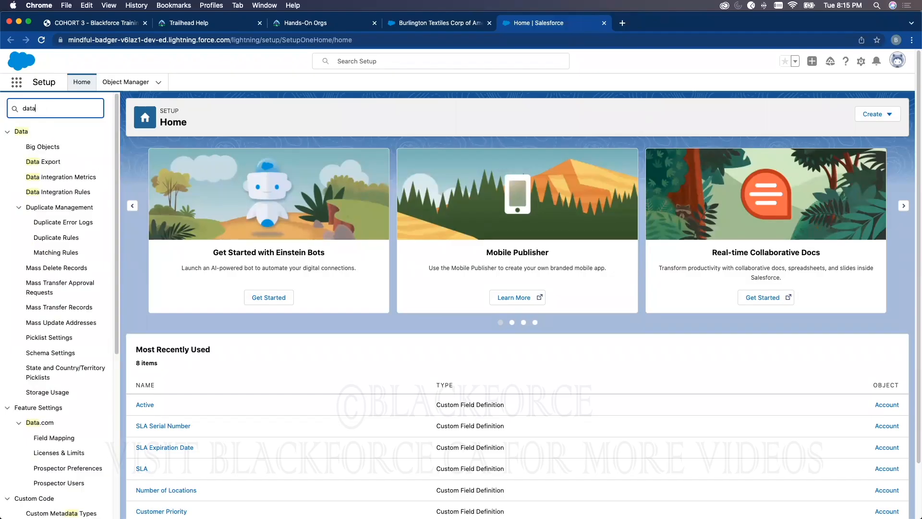
Examine the Setup menu entries that match "data", from data management to Data Classification
{"action": "scroll", "coordinate": [60, 260], "scroll_direction": "down", "scroll_amount": 3}
{"action": "scroll", "coordinate": [62, 267], "scroll_direction": "down", "scroll_amount": 3}
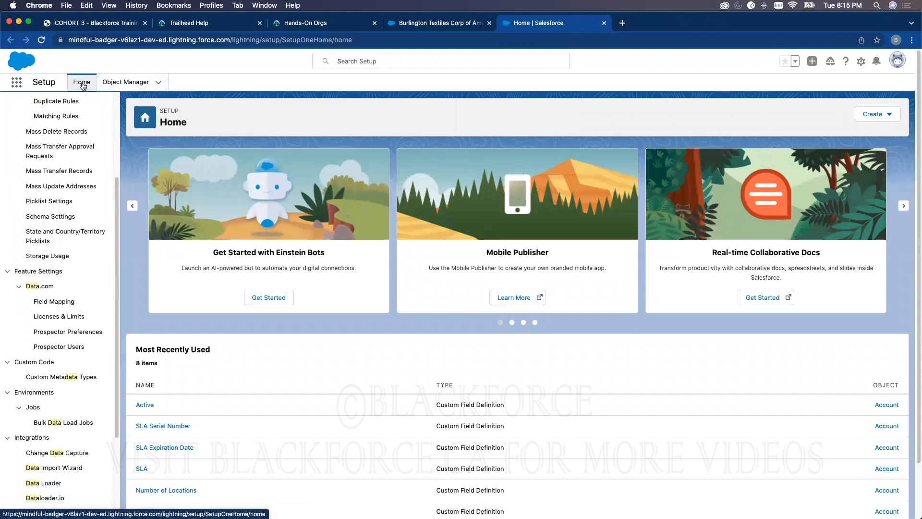
{"action": "scroll", "coordinate": [69, 178], "scroll_direction": "up", "scroll_amount": 1}
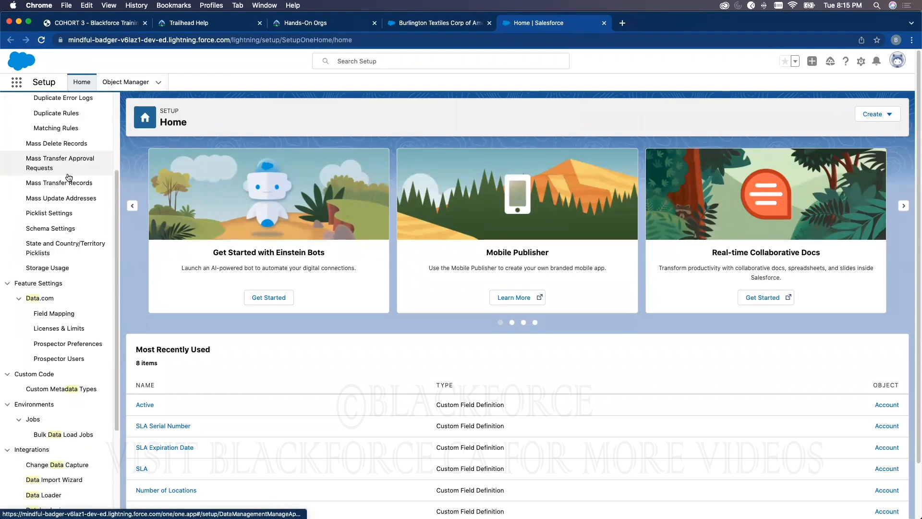
{"action": "scroll", "coordinate": [68, 178], "scroll_direction": "up", "scroll_amount": 4}
{"action": "scroll", "coordinate": [64, 226], "scroll_direction": "down", "scroll_amount": 9}
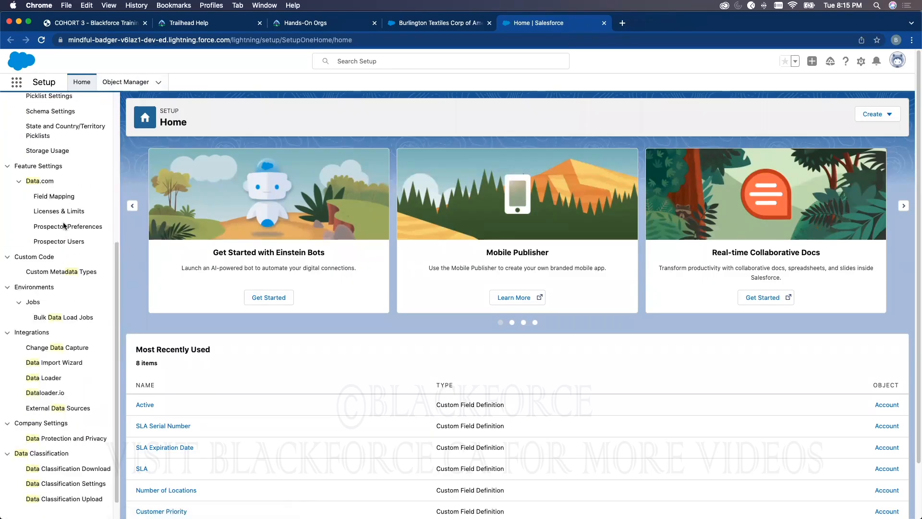
{"action": "scroll", "coordinate": [64, 226], "scroll_direction": "down", "scroll_amount": 1}
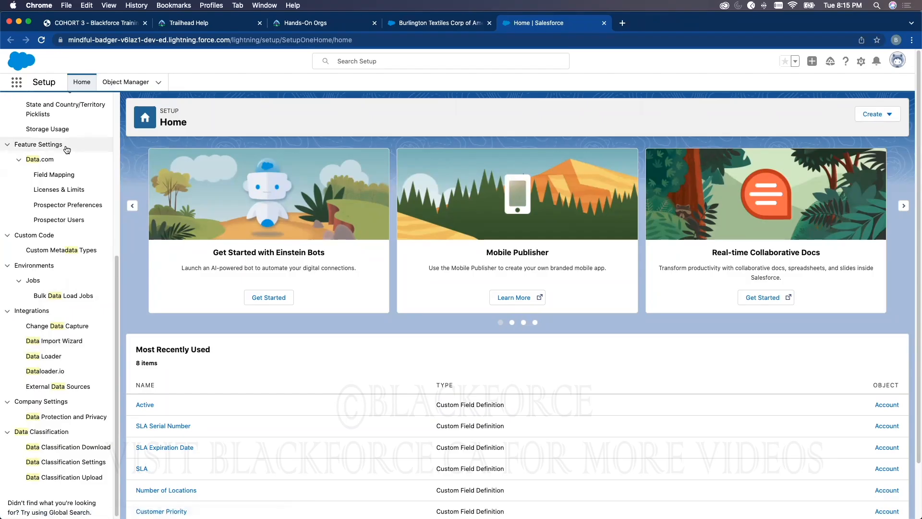
{"action": "scroll", "coordinate": [70, 153], "scroll_direction": "up", "scroll_amount": 10}
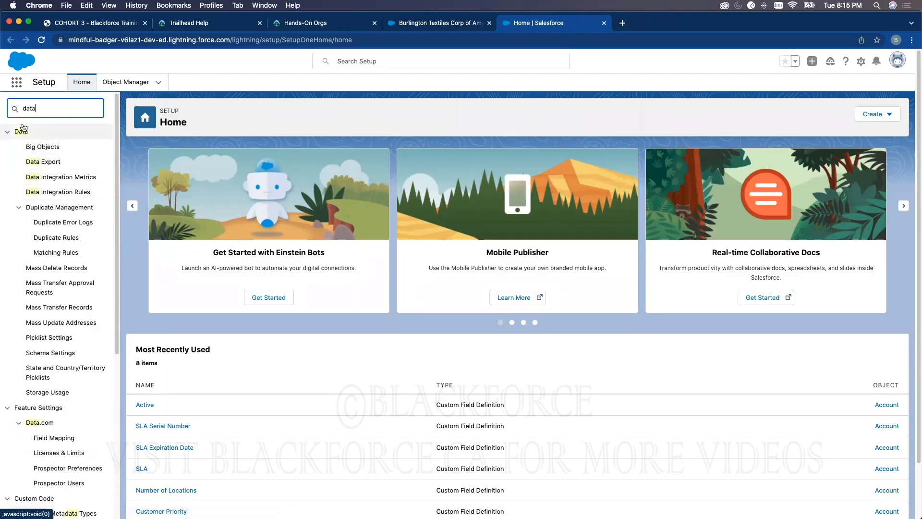
Search the Setup menu for "storage" while staying on Setup Home
{"action": "double_click", "coordinate": [29, 108]}
{"action": "type", "text": "sto"}
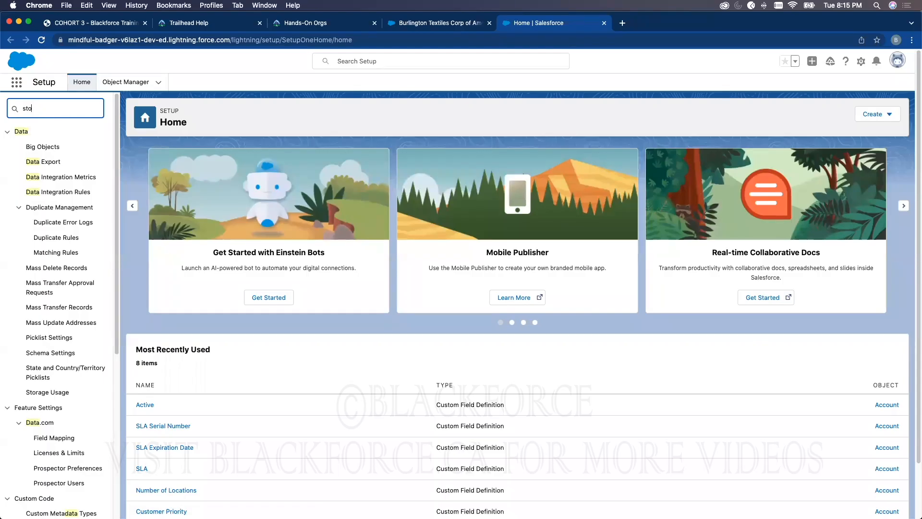
{"action": "type", "text": "rage"}
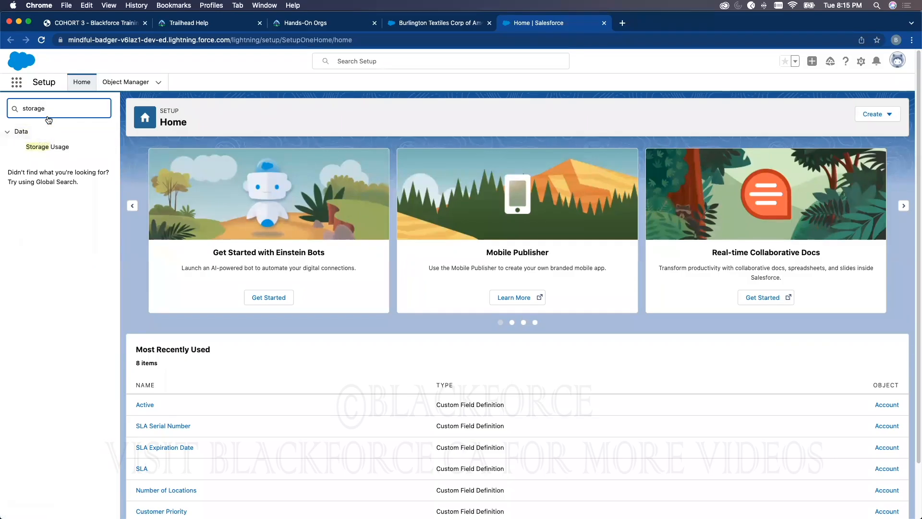
{"action": "left_click", "coordinate": [87, 85]}
{"action": "double_click", "coordinate": [75, 107]}
{"action": "left_click", "coordinate": [87, 85]}
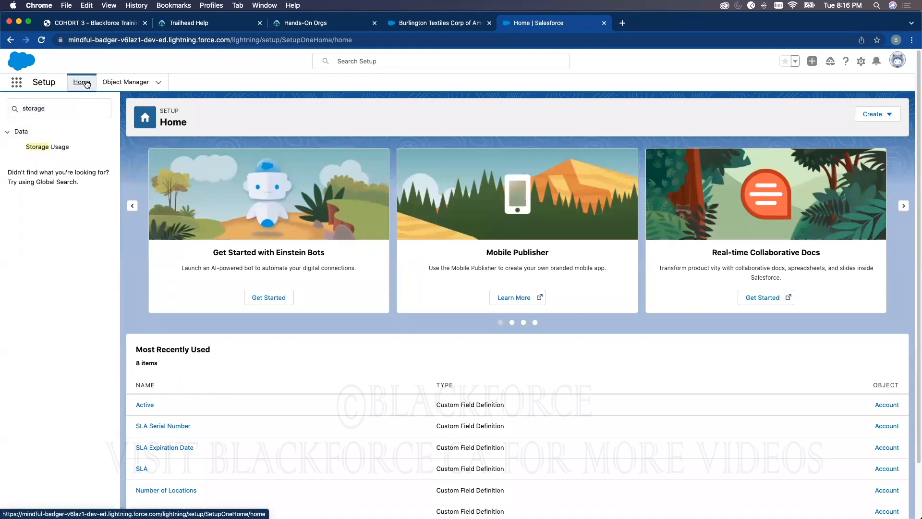
Search the Setup menu for "user" and for "role"
{"action": "double_click", "coordinate": [60, 115]}
{"action": "type", "text": "yuser"}
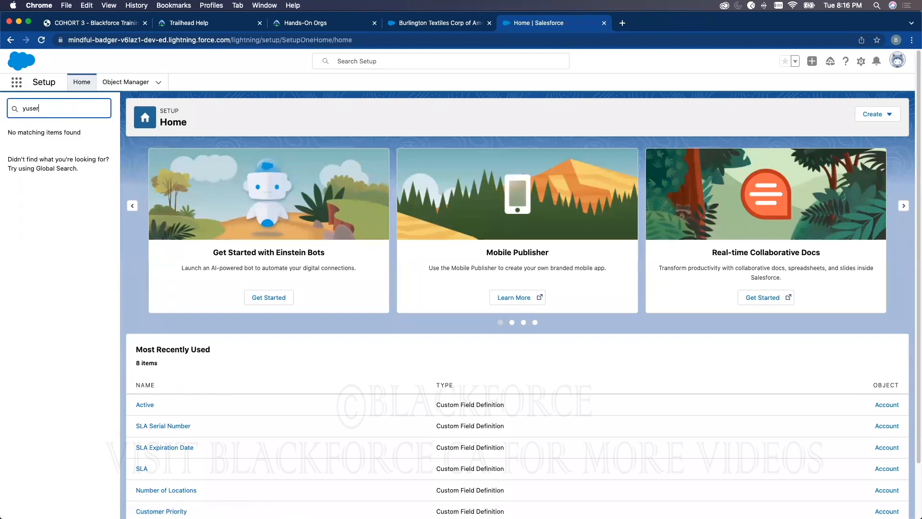
{"action": "double_click", "coordinate": [58, 109]}
{"action": "type", "text": "user"}
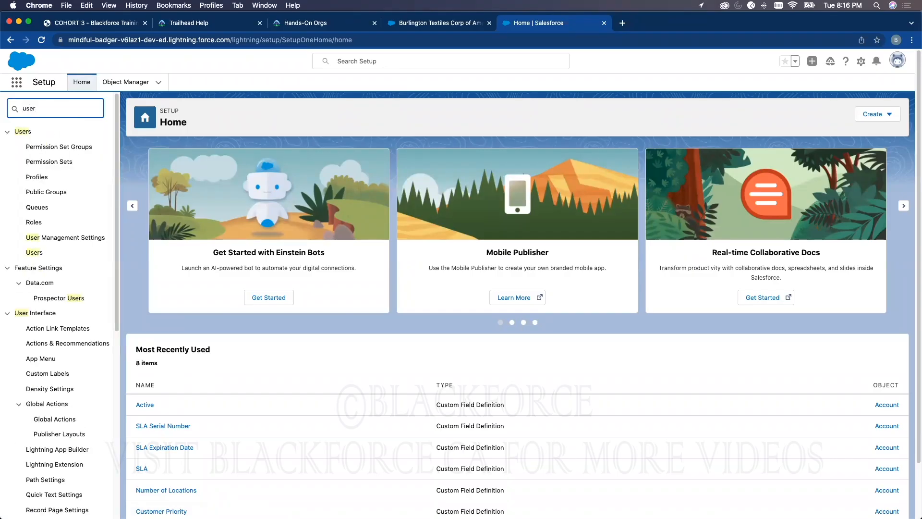
{"action": "double_click", "coordinate": [56, 112]}
{"action": "type", "text": "role"}
{"action": "left_click", "coordinate": [80, 84]}
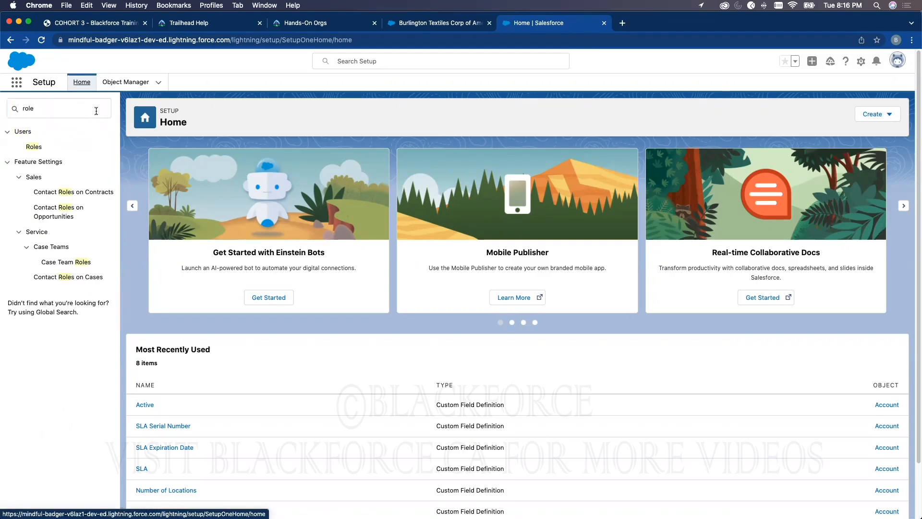
Clear the Setup menu search, and view the Object Manager's object list before returning to Setup Home
{"action": "double_click", "coordinate": [74, 108]}
{"action": "key", "text": "BackSpace"}
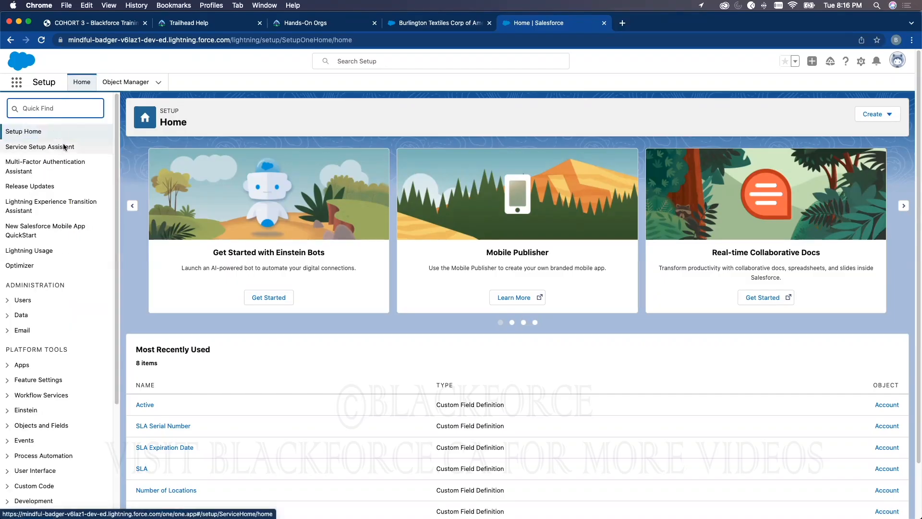
{"action": "left_click", "coordinate": [126, 82]}
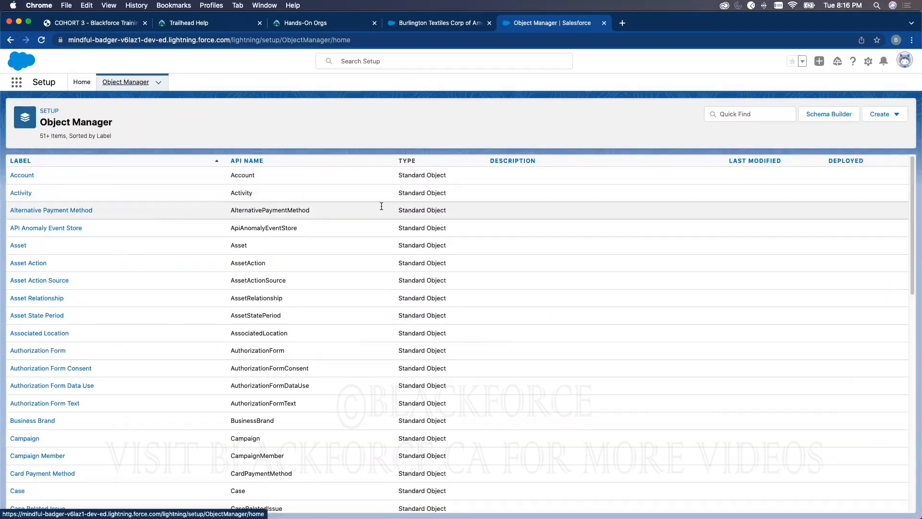
{"action": "left_click", "coordinate": [79, 82]}
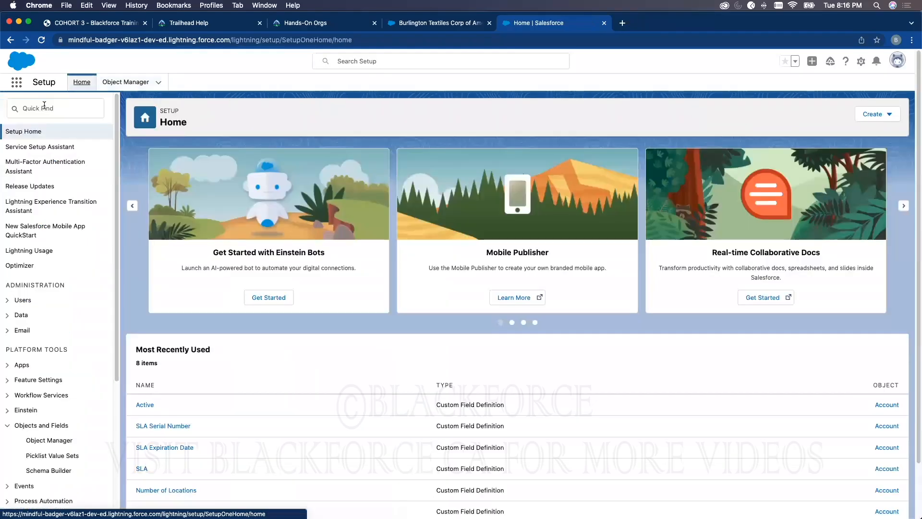
Search the Setup menu for "storage" and open the Storage Usage page
{"action": "left_click", "coordinate": [39, 106]}
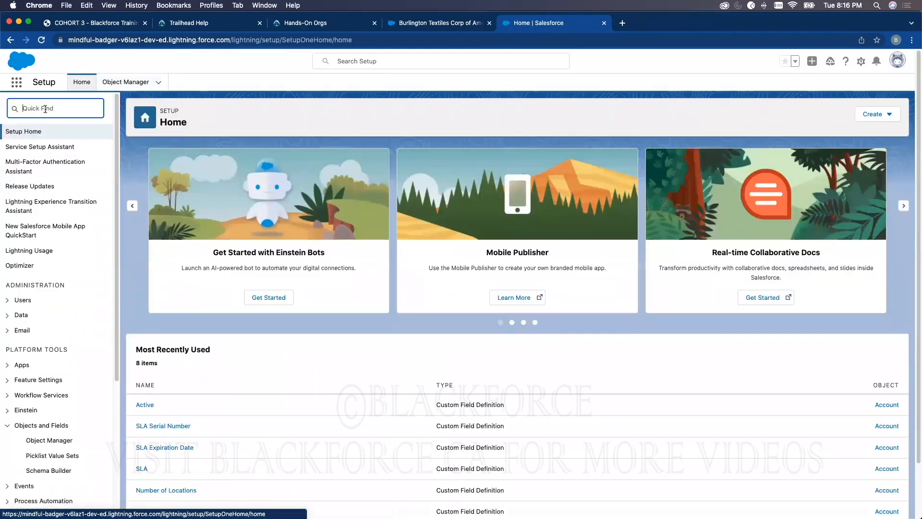
{"action": "type", "text": "d"}
{"action": "type", "text": "a"}
{"action": "key", "text": "BackSpace"}
{"action": "key", "text": "BackSpace"}
{"action": "type", "text": "storage"}
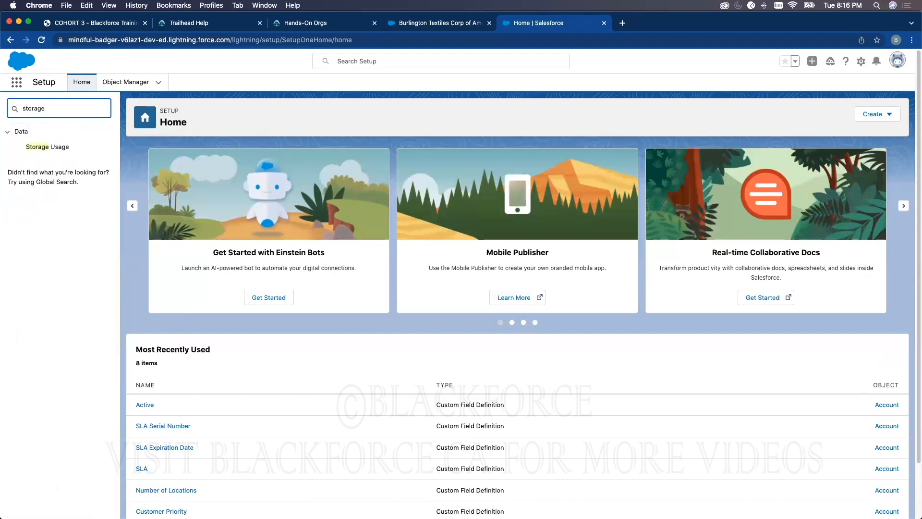
{"action": "left_click", "coordinate": [48, 147]}
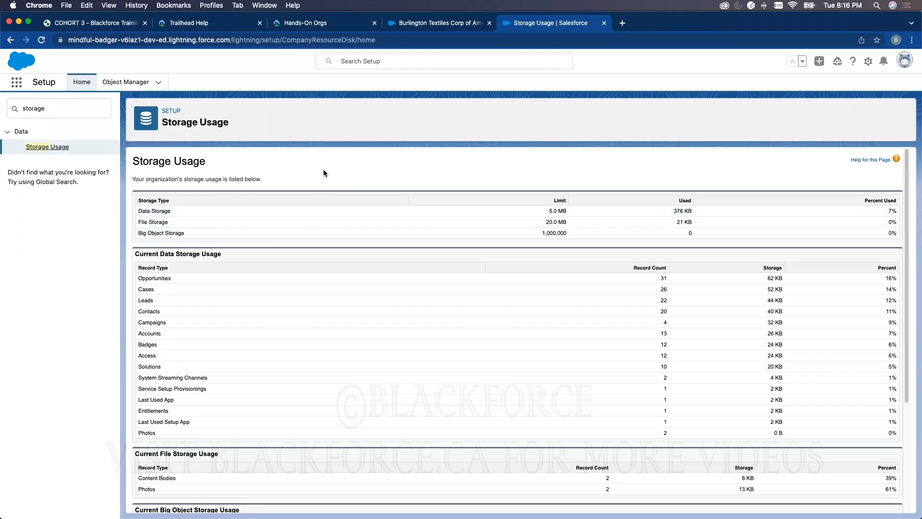
Compare the Recently Viewed accounts list in the Sales app with the Storage Usage page in Setup
{"action": "left_click", "coordinate": [413, 24]}
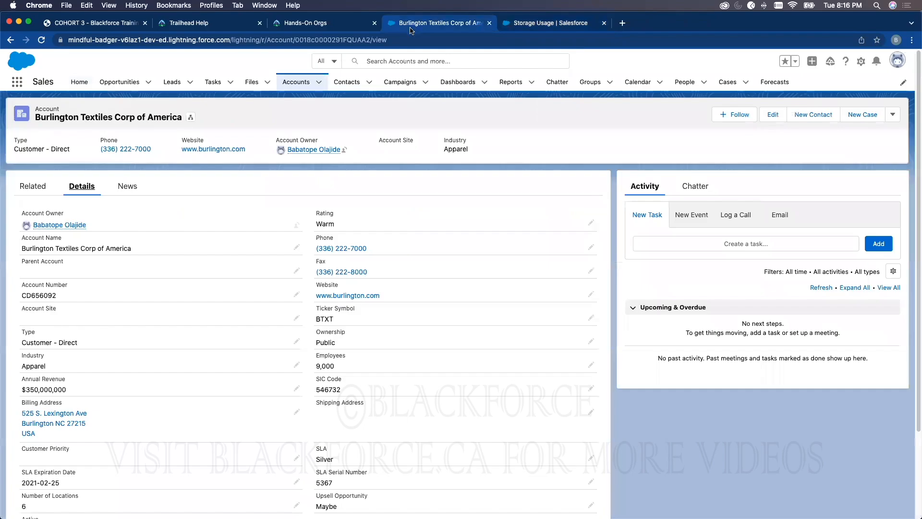
{"action": "left_click", "coordinate": [296, 82]}
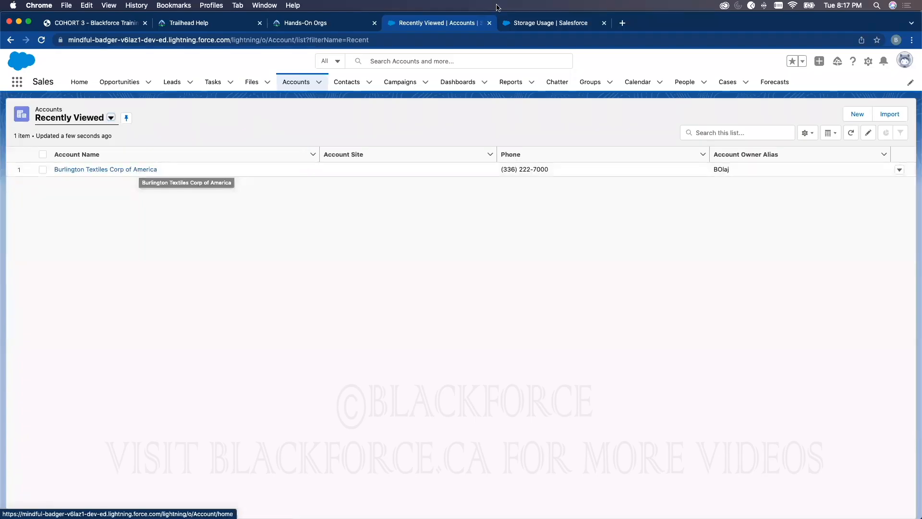
{"action": "left_click", "coordinate": [533, 28]}
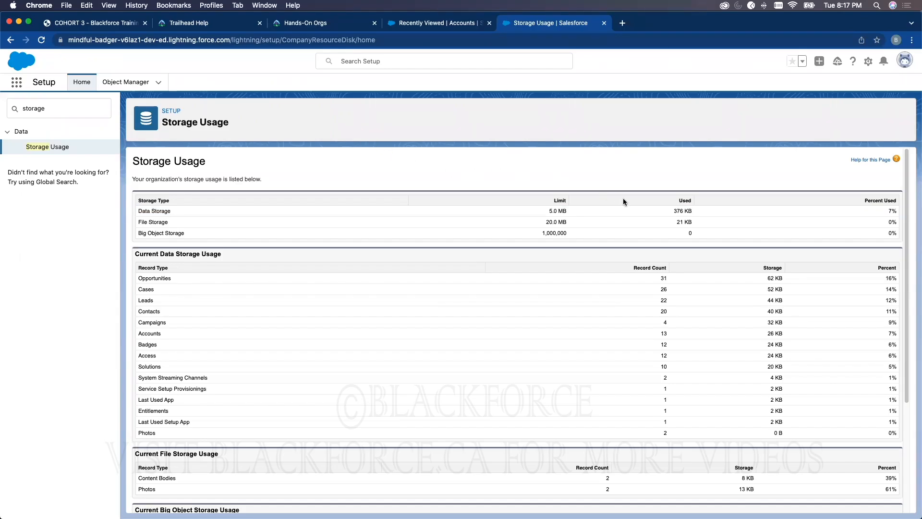
{"action": "left_click", "coordinate": [411, 23]}
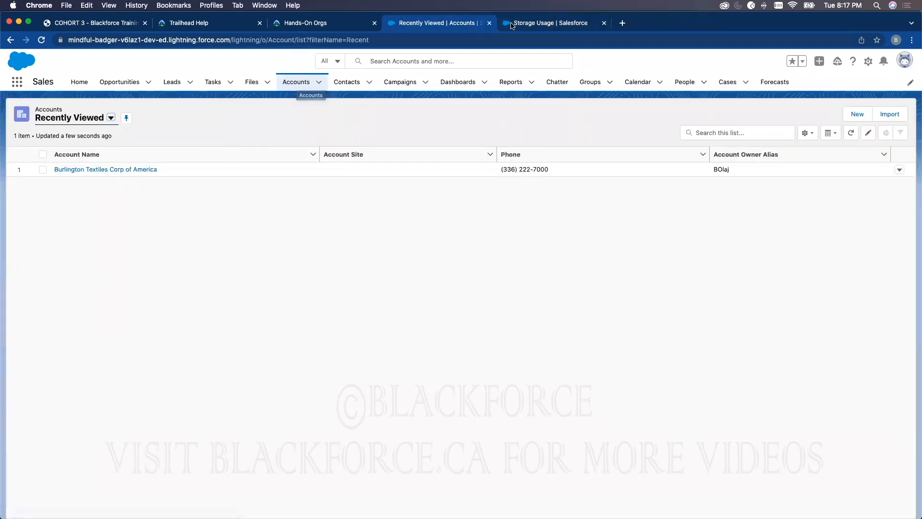
{"action": "left_click", "coordinate": [529, 23]}
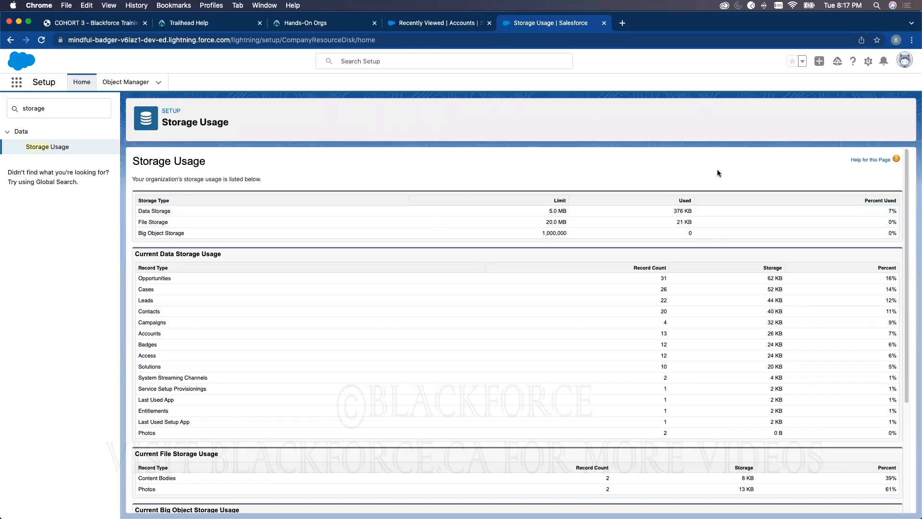
Return to the Sales app and display the details of the Burlington Textiles Corp of America account
{"action": "left_click", "coordinate": [450, 22]}
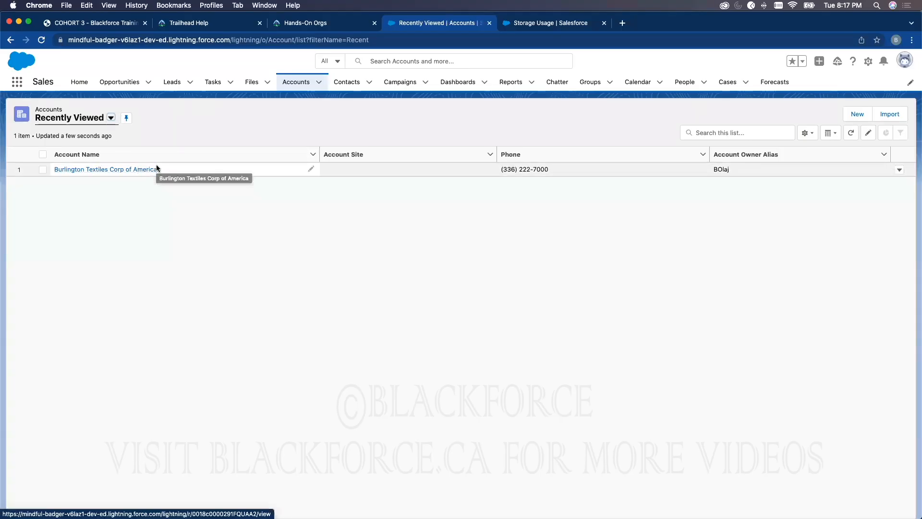
{"action": "left_click", "coordinate": [136, 170]}
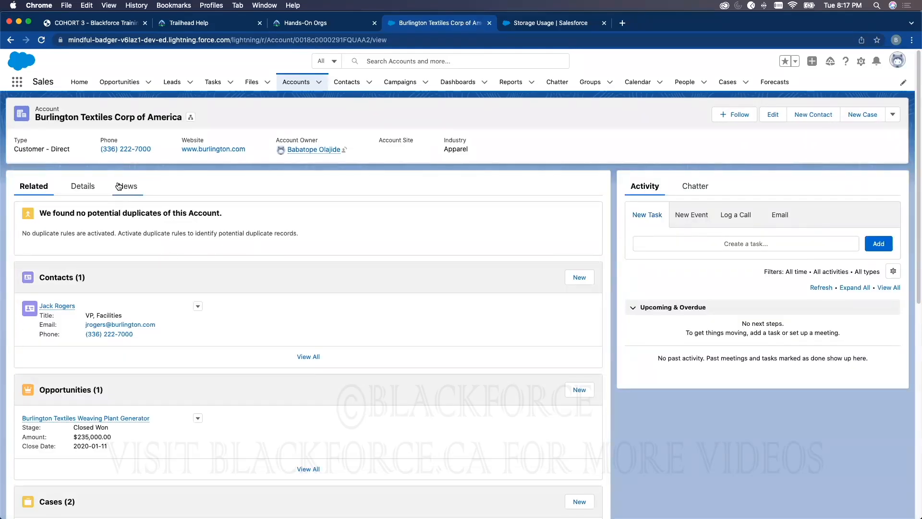
{"action": "left_click", "coordinate": [84, 187]}
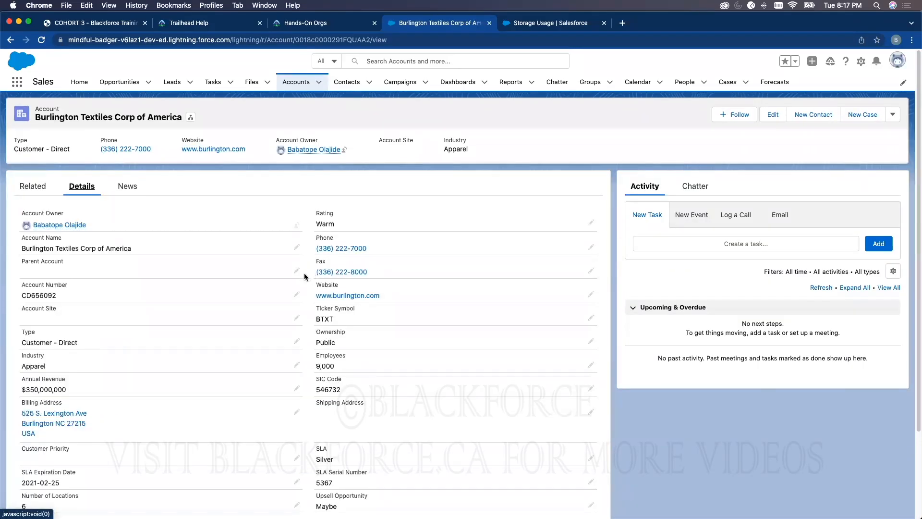
Review the Burlington Textiles Corp of America account's detail fields and its related opportunities, cases and attachments
{"action": "scroll", "coordinate": [249, 265], "scroll_direction": "down", "scroll_amount": 3}
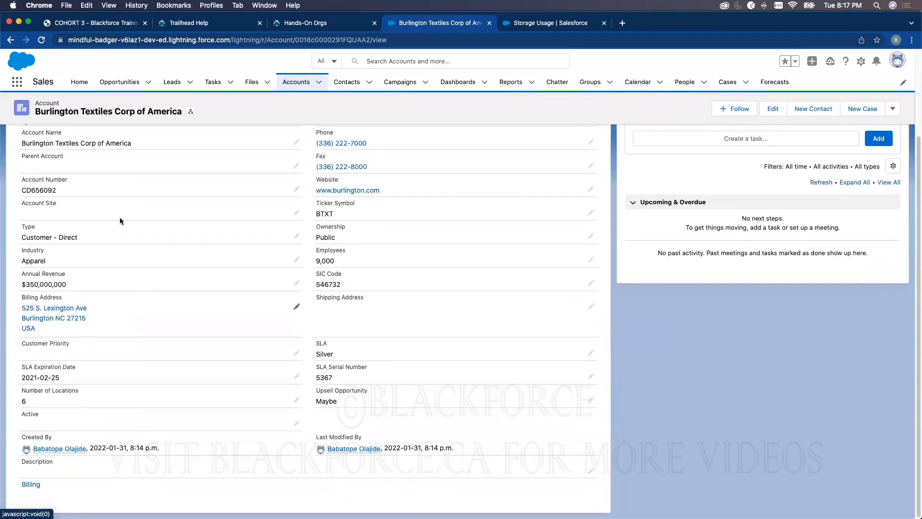
{"action": "scroll", "coordinate": [119, 217], "scroll_direction": "up", "scroll_amount": 3}
{"action": "left_click", "coordinate": [34, 186]}
{"action": "scroll", "coordinate": [219, 352], "scroll_direction": "down", "scroll_amount": 5}
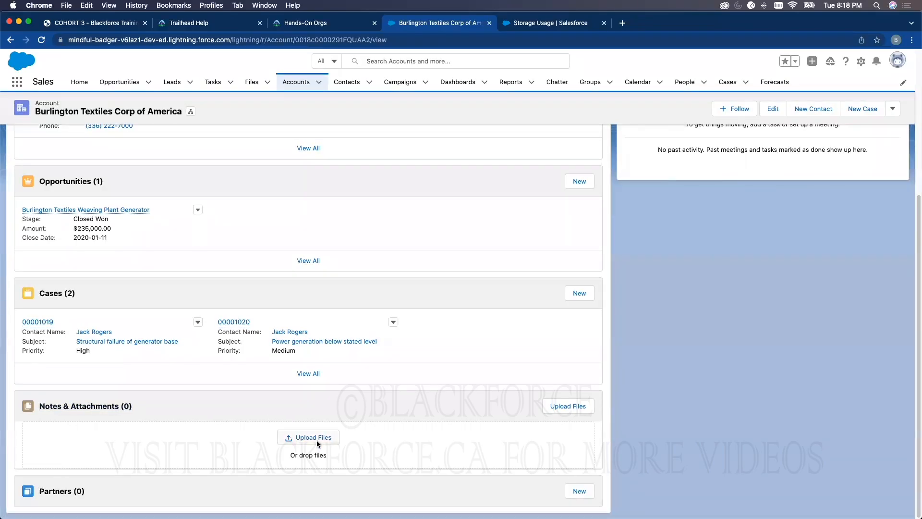
Compare the Data Storage limit on the Storage Usage page with the Burlington Textiles account's related records
{"action": "left_click", "coordinate": [517, 25]}
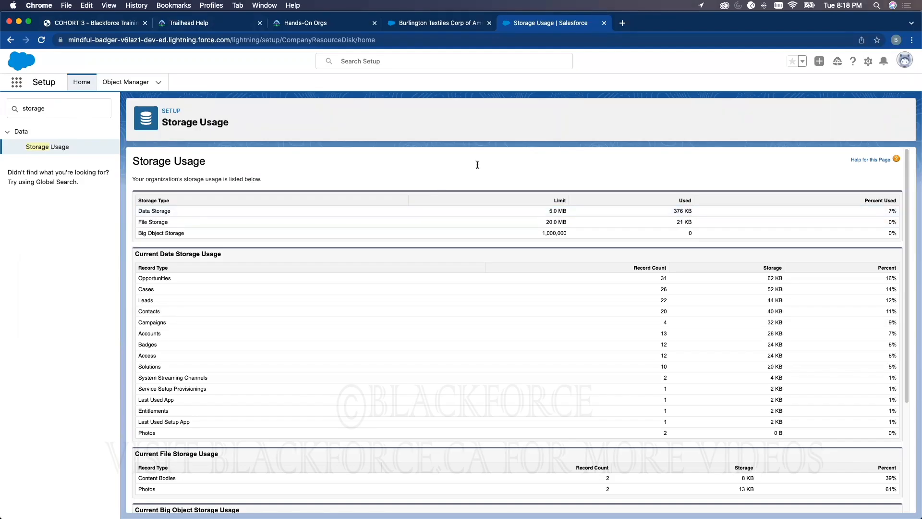
{"action": "double_click", "coordinate": [555, 210]}
{"action": "left_click", "coordinate": [440, 24]}
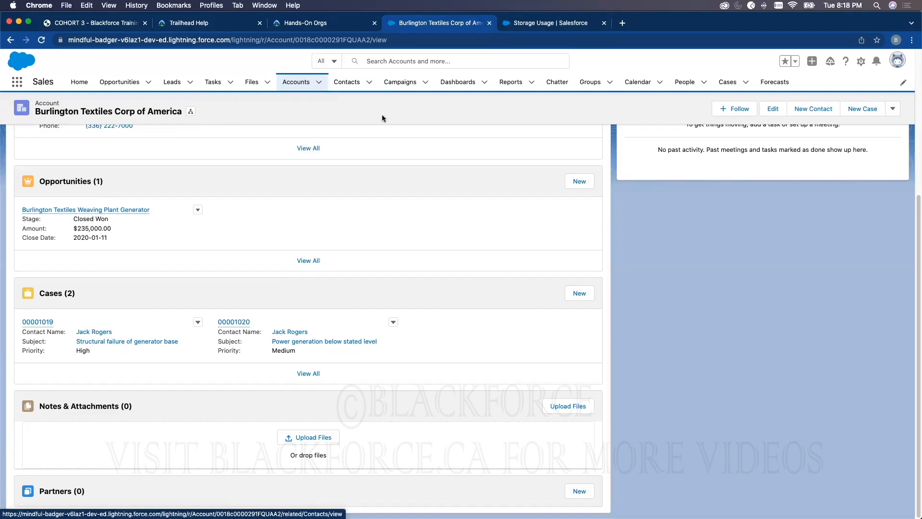
{"action": "left_click", "coordinate": [507, 22]}
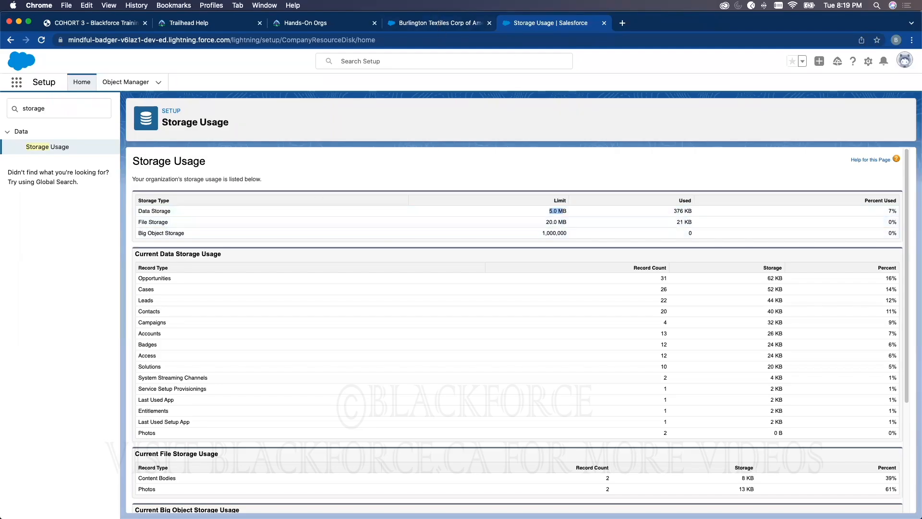
Examine the Storage Usage page's data, file and big object storage sections and its top users by storage
{"action": "scroll", "coordinate": [397, 308], "scroll_direction": "down", "scroll_amount": 5}
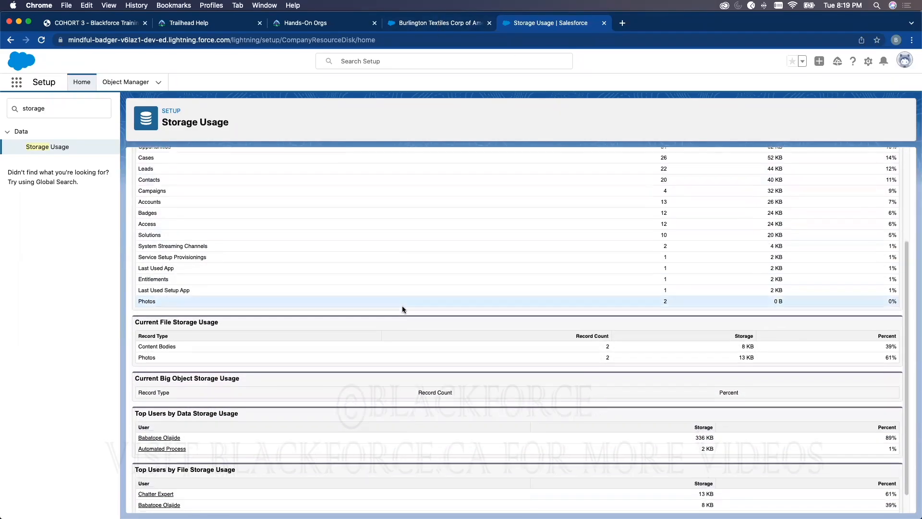
{"action": "scroll", "coordinate": [322, 312], "scroll_direction": "up", "scroll_amount": 5}
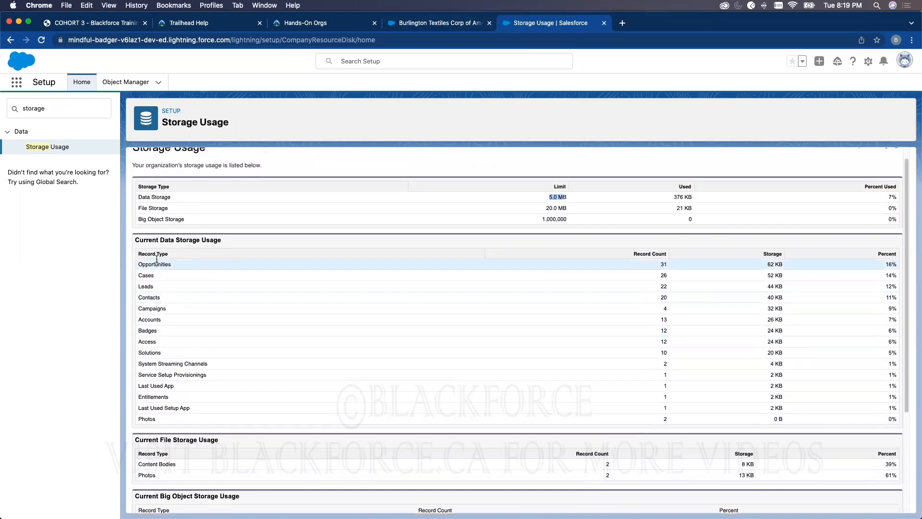
{"action": "scroll", "coordinate": [165, 398], "scroll_direction": "down", "scroll_amount": 4}
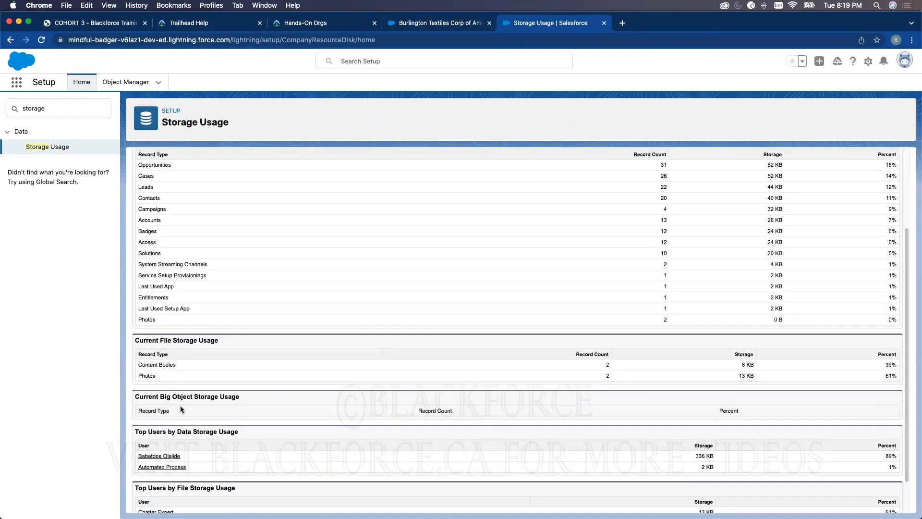
{"action": "scroll", "coordinate": [179, 438], "scroll_direction": "down", "scroll_amount": 2}
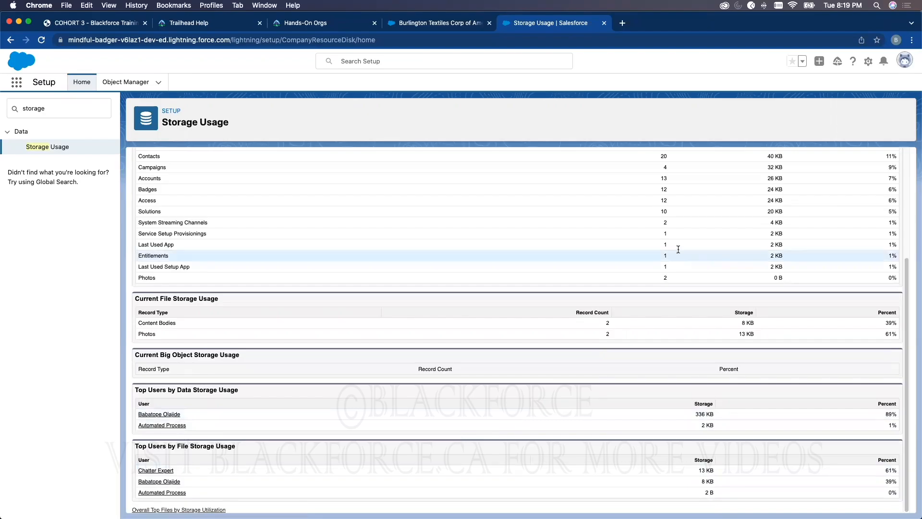
{"action": "scroll", "coordinate": [622, 235], "scroll_direction": "up", "scroll_amount": 3}
{"action": "scroll", "coordinate": [622, 235], "scroll_direction": "up", "scroll_amount": 1}
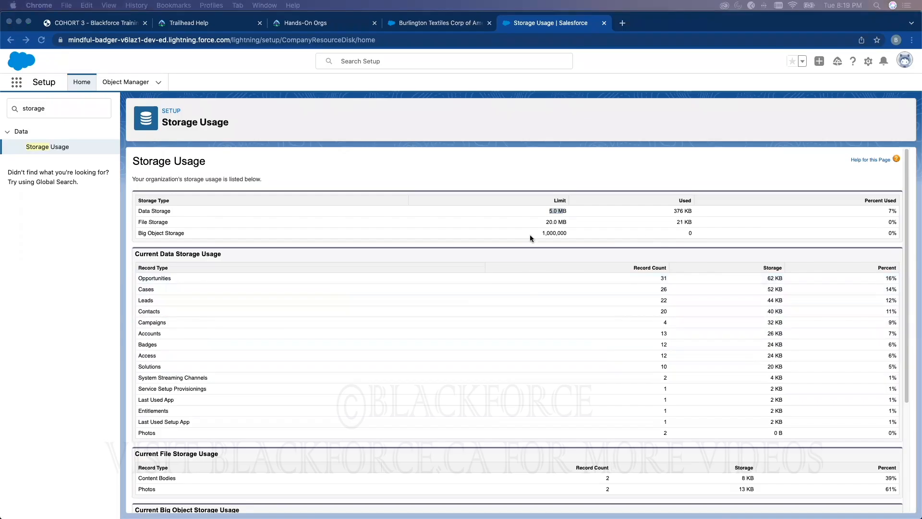
{"action": "left_click", "coordinate": [139, 231]}
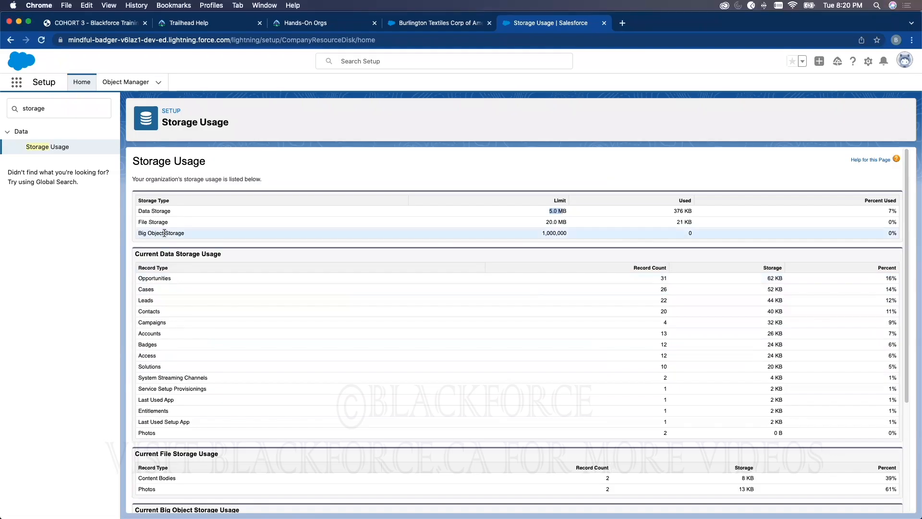
{"action": "left_click", "coordinate": [164, 233]}
Return to the Sales app's Accounts and switch the list view to All Accounts
{"action": "key", "text": "ctrl+shift+Tab"}
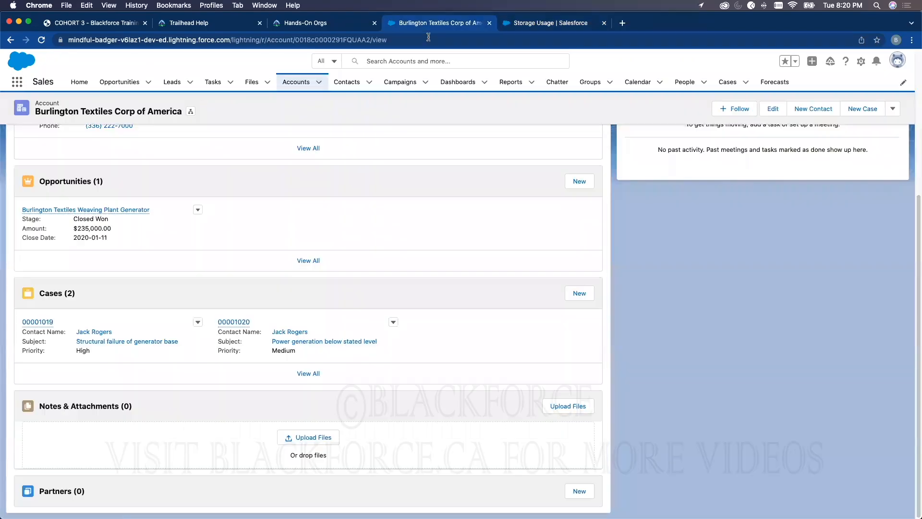
{"action": "left_click", "coordinate": [298, 85]}
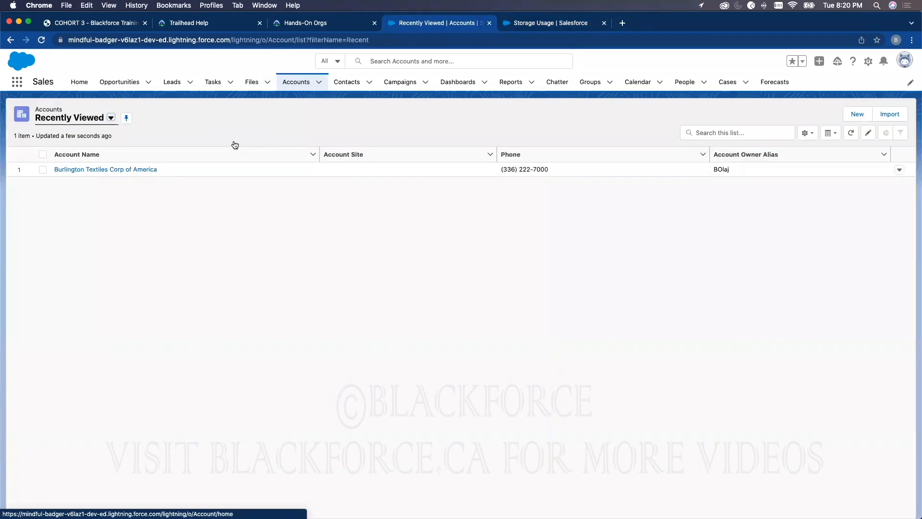
{"action": "left_click", "coordinate": [111, 118]}
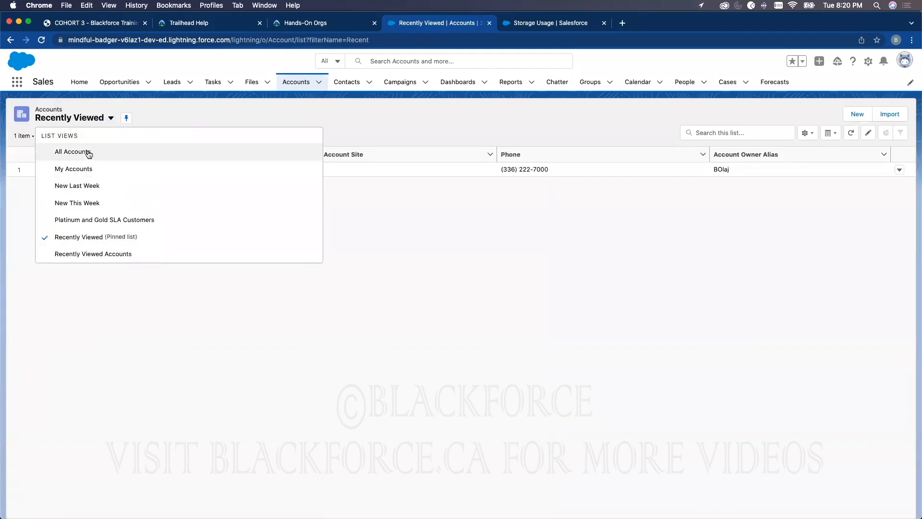
{"action": "left_click", "coordinate": [89, 153]}
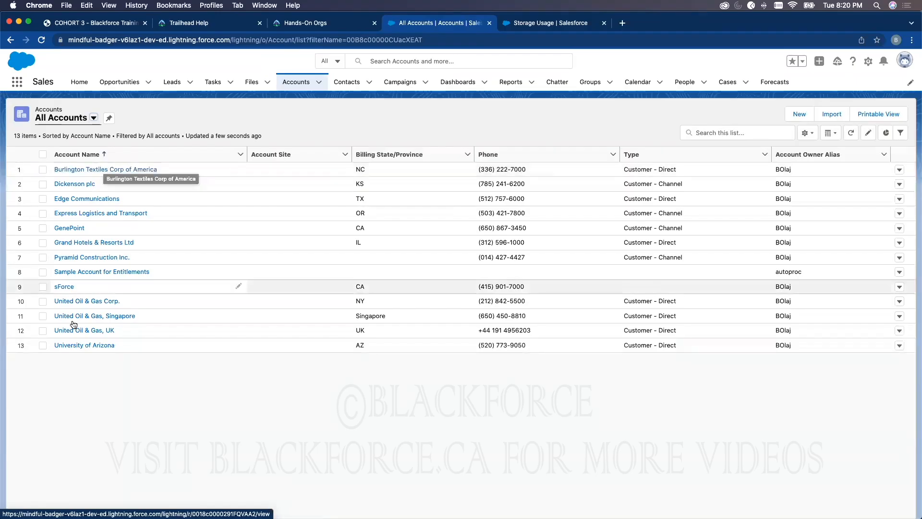
Compare the Big Object Storage entry on the Storage Usage page with the All Accounts list
{"action": "left_click", "coordinate": [532, 24]}
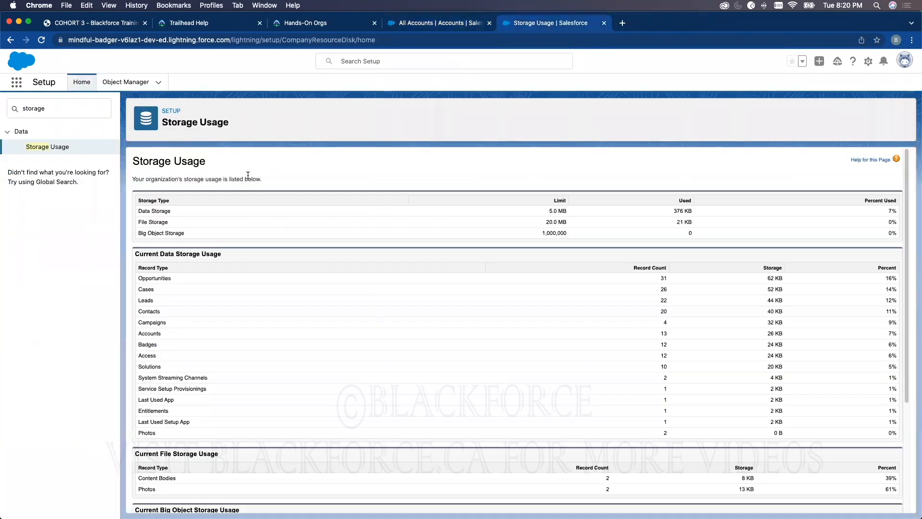
{"action": "triple_click", "coordinate": [160, 233]}
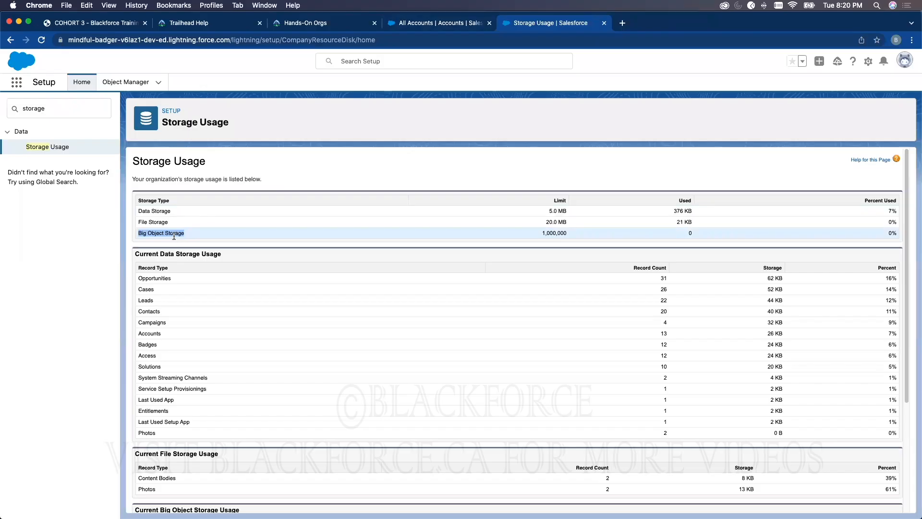
{"action": "left_click", "coordinate": [451, 23]}
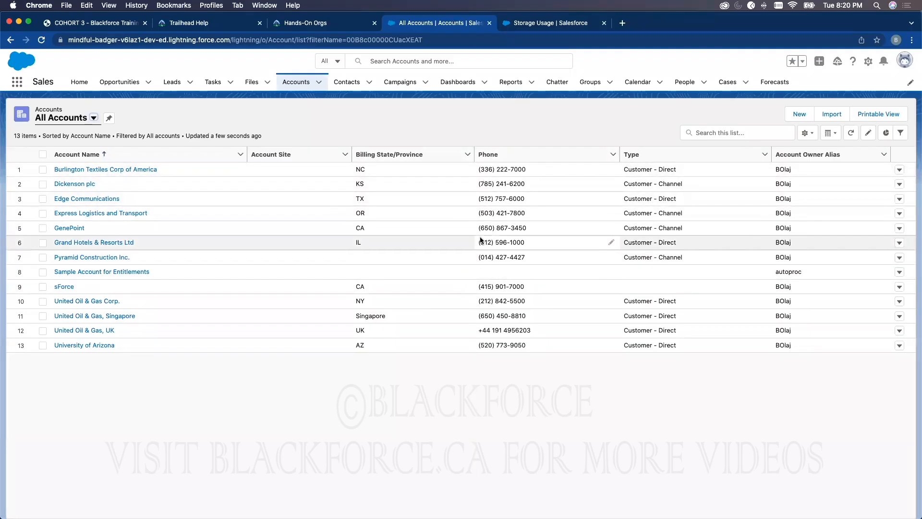
{"action": "left_click", "coordinate": [528, 23]}
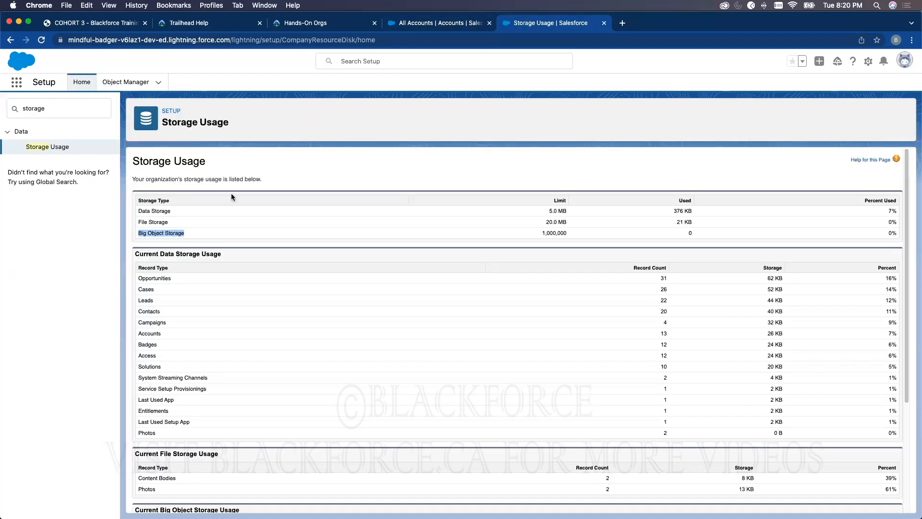
Highlight the Big Object Storage entry and look through the detailed storage tables further down the page
{"action": "triple_click", "coordinate": [175, 233]}
{"action": "left_click", "coordinate": [163, 234]}
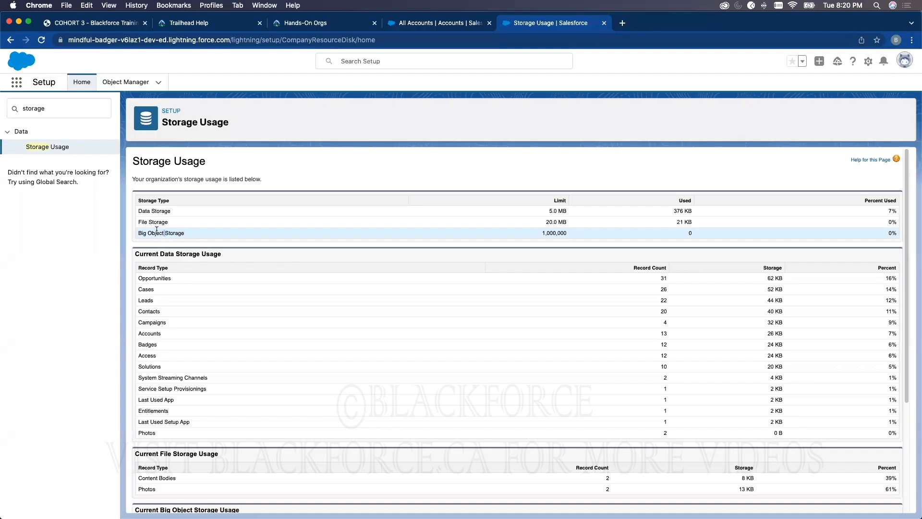
{"action": "left_click_drag", "start_coordinate": [139, 233], "coordinate": [183, 232]}
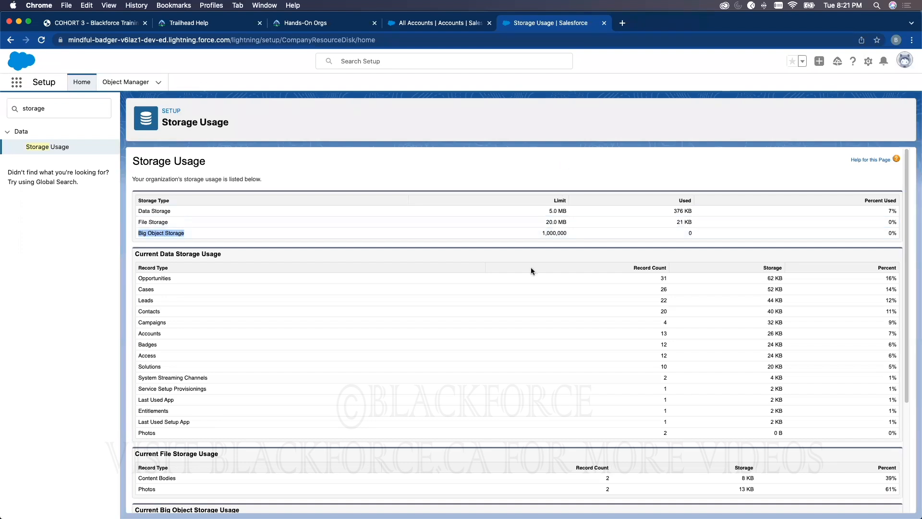
{"action": "scroll", "coordinate": [531, 267], "scroll_direction": "down", "scroll_amount": 5}
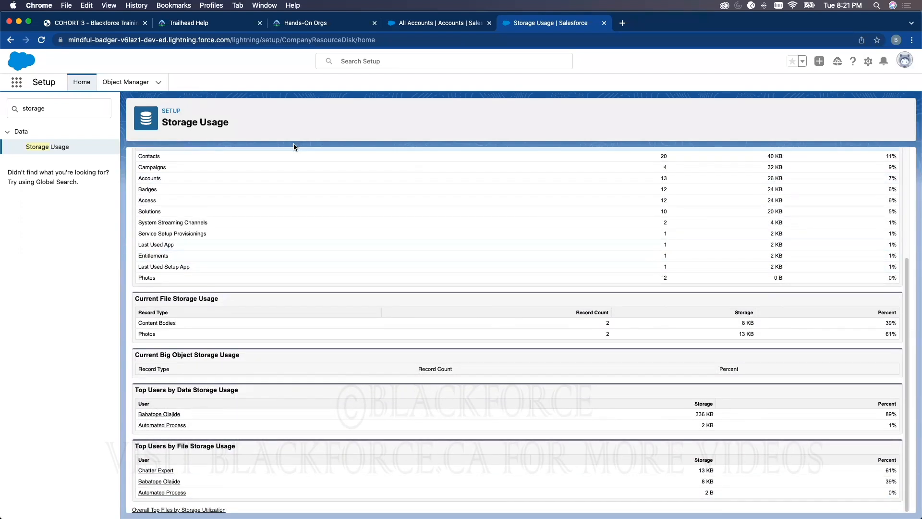
{"action": "scroll", "coordinate": [432, 283], "scroll_direction": "up", "scroll_amount": 5}
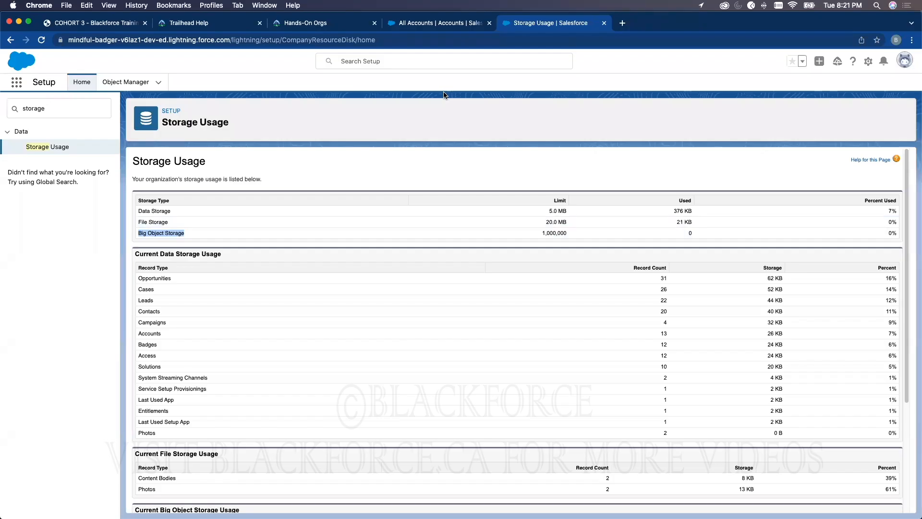
Search the Setup menu for "fiscal" and open the Fiscal Year page
{"action": "double_click", "coordinate": [59, 113]}
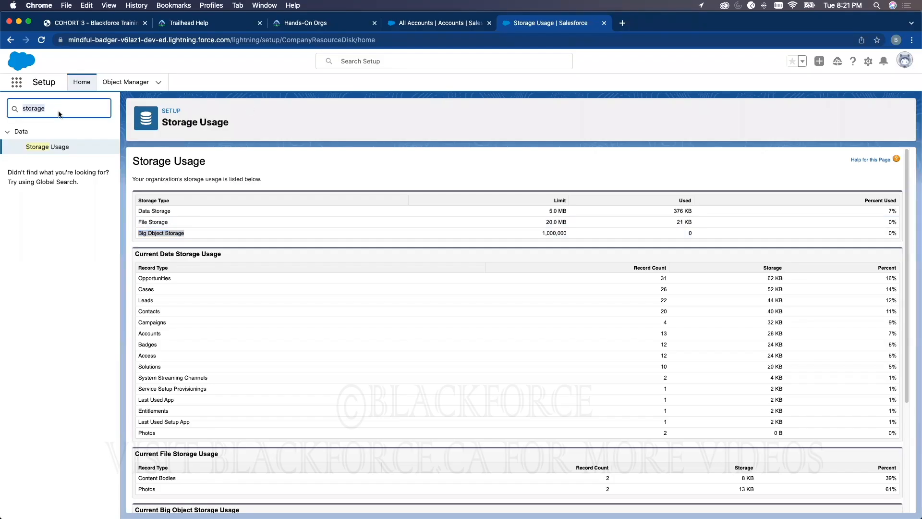
{"action": "type", "text": "fiscal"}
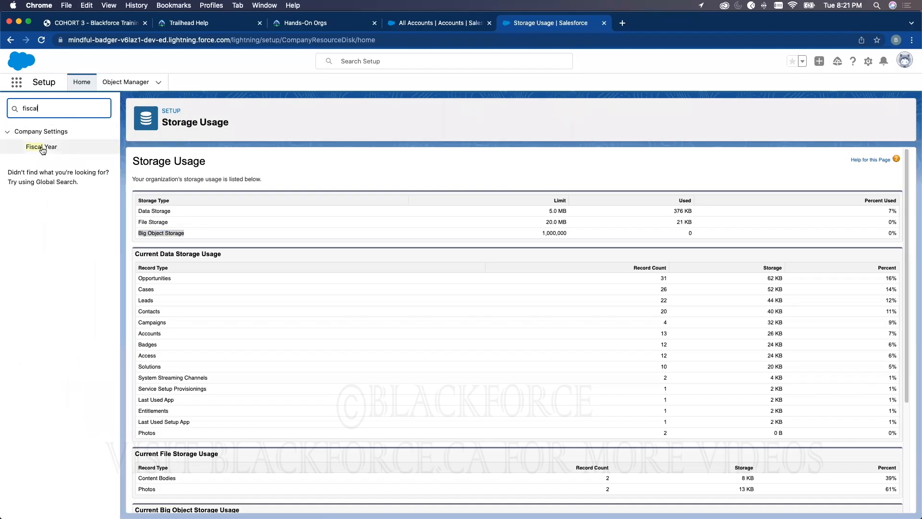
{"action": "left_click", "coordinate": [42, 149]}
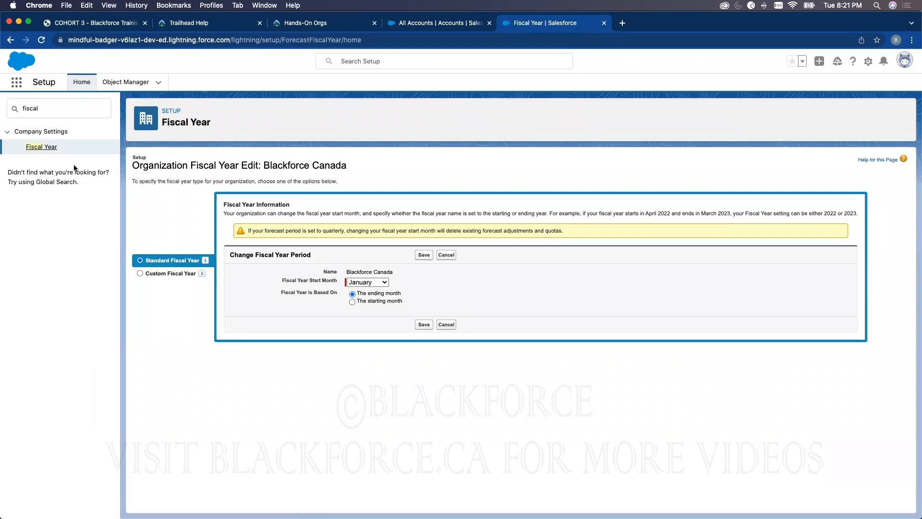
View the available Fiscal Year Start Month options for the standard fiscal year without changing the month
{"action": "key", "text": "super+Tab"}
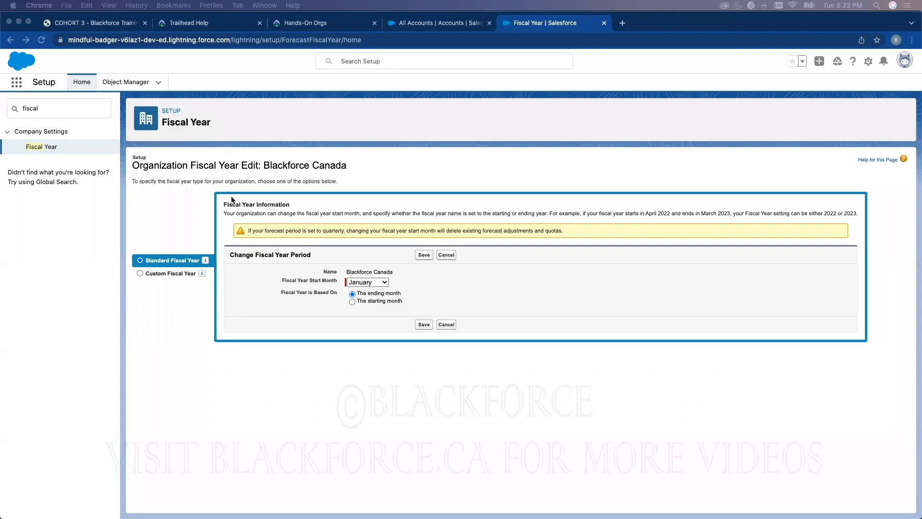
{"action": "left_click", "coordinate": [534, 219]}
{"action": "left_click", "coordinate": [368, 284]}
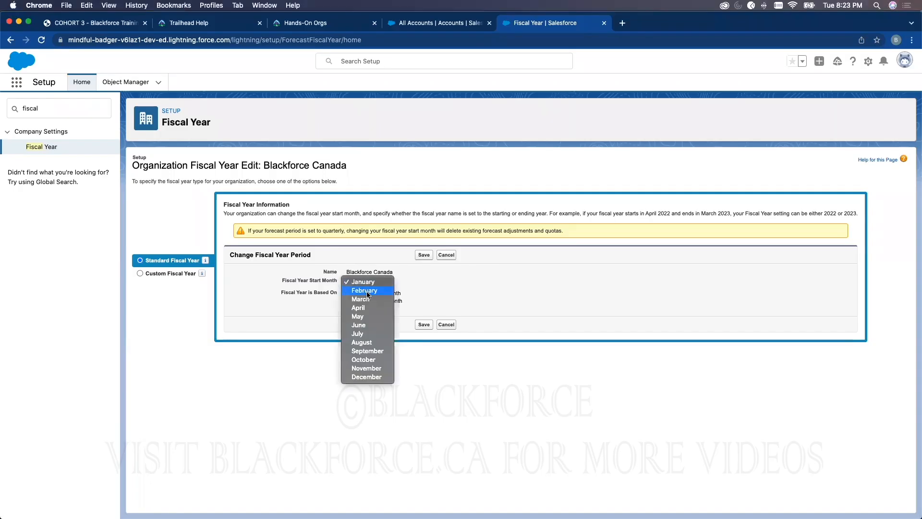
{"action": "left_click", "coordinate": [509, 338]}
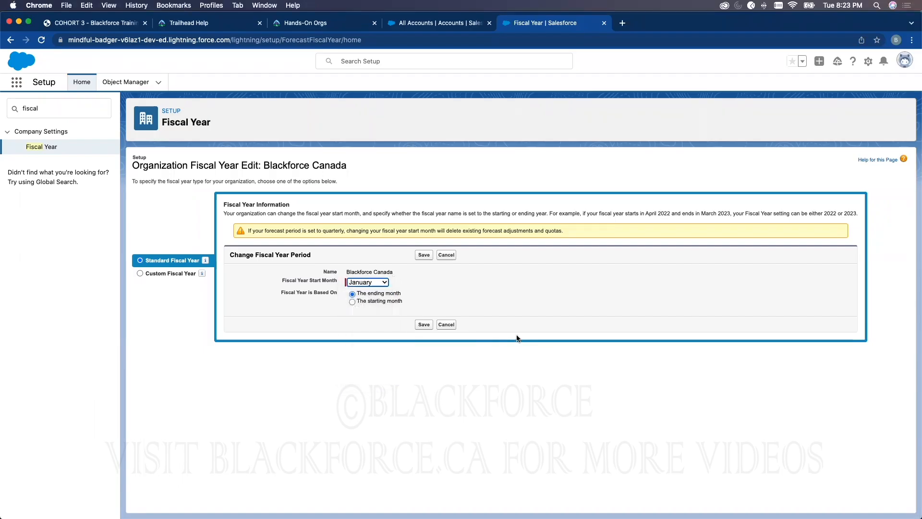
Compare the Custom Fiscal Year considerations with the Standard Fiscal Year settings, keeping Standard Fiscal Year and the January start month selected
{"action": "left_click", "coordinate": [157, 273]}
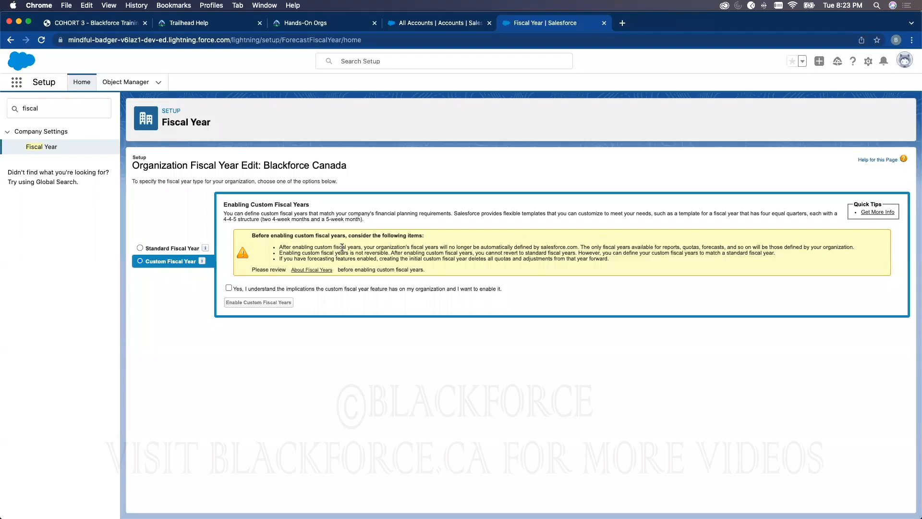
{"action": "left_click", "coordinate": [149, 249]}
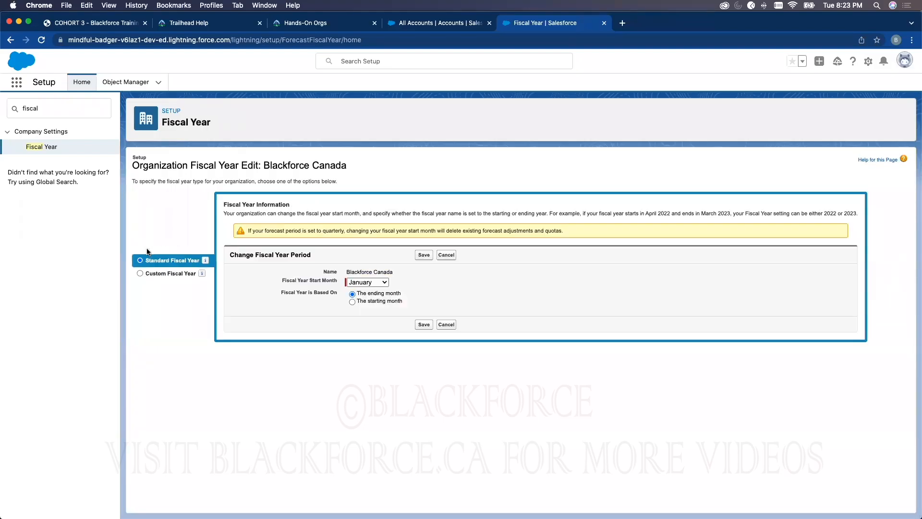
{"action": "left_click", "coordinate": [369, 283]}
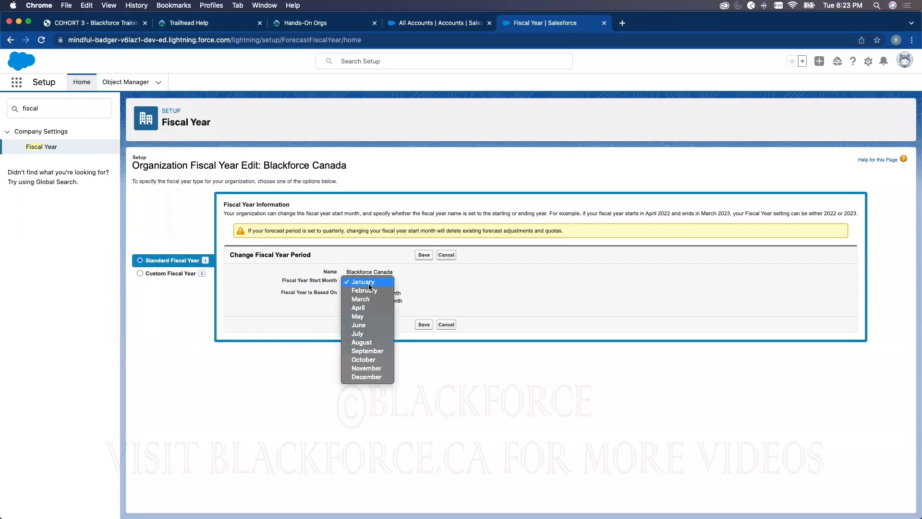
{"action": "left_click", "coordinate": [368, 283]}
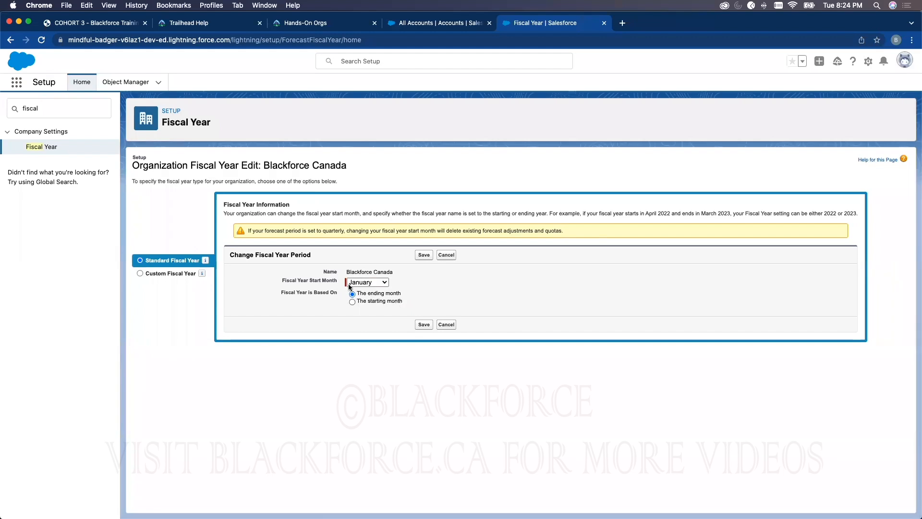
{"action": "left_click", "coordinate": [166, 273]}
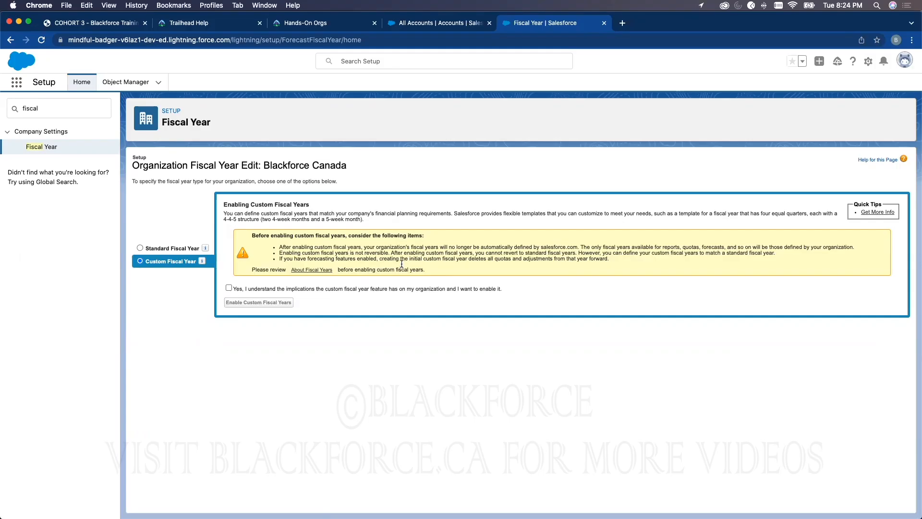
{"action": "left_click", "coordinate": [158, 249]}
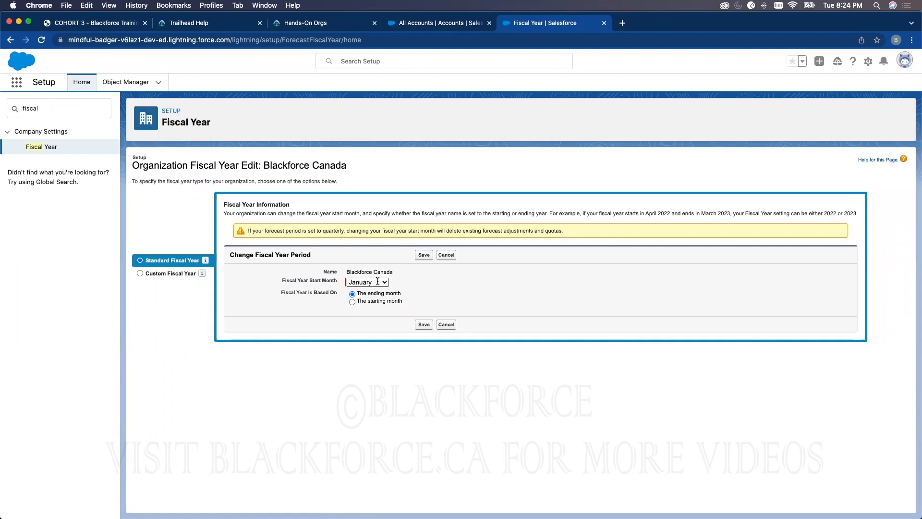
Compare the Custom and Standard Fiscal Year options and highlight the custom consideration about which fiscal years reports, quotas and forecasts can use
{"action": "left_click", "coordinate": [144, 274]}
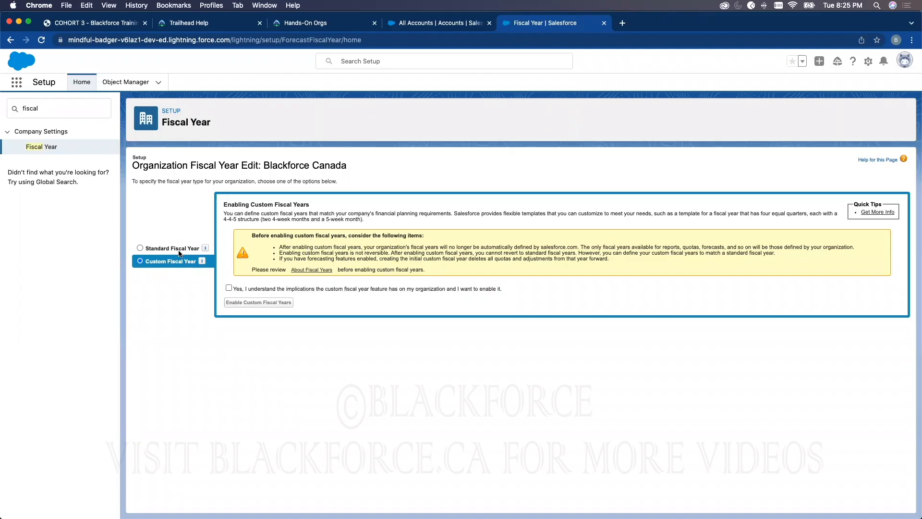
{"action": "left_click", "coordinate": [163, 249]}
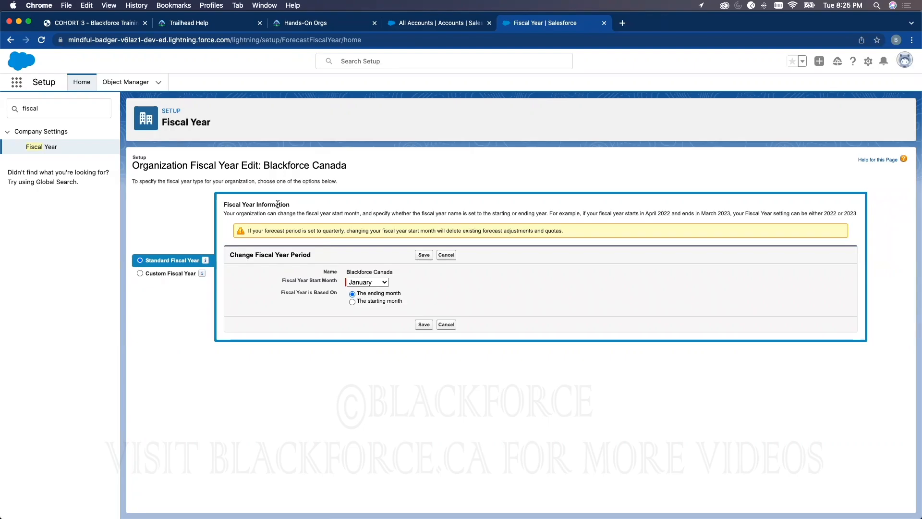
{"action": "left_click", "coordinate": [175, 272]}
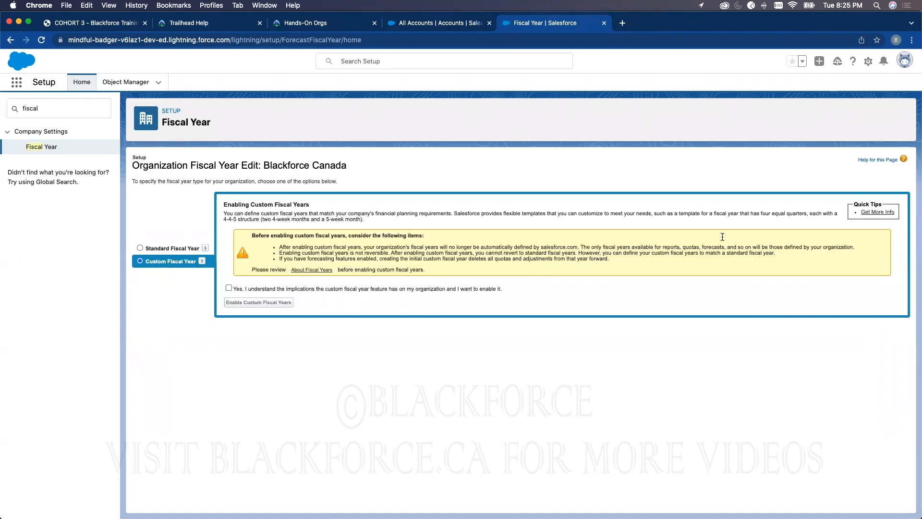
{"action": "double_click", "coordinate": [586, 246]}
{"action": "left_click_drag", "start_coordinate": [601, 246], "coordinate": [853, 243]}
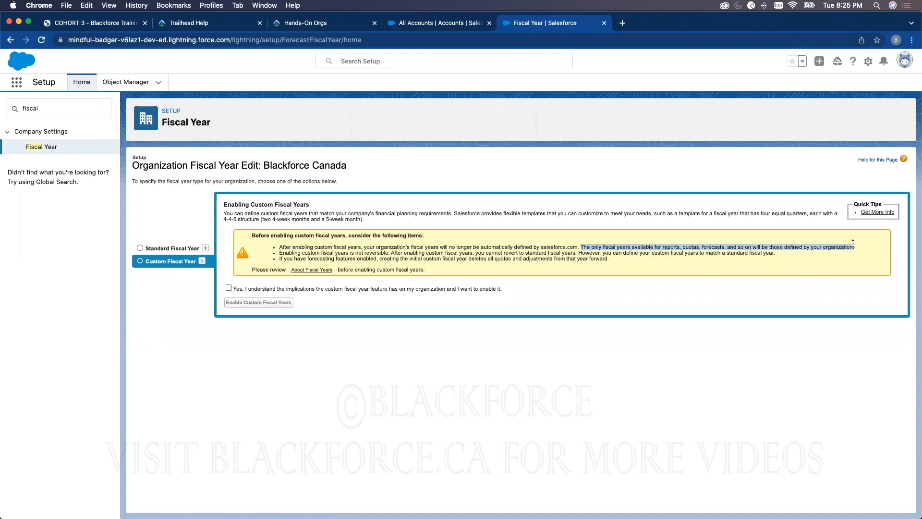
{"action": "left_click", "coordinate": [749, 245]}
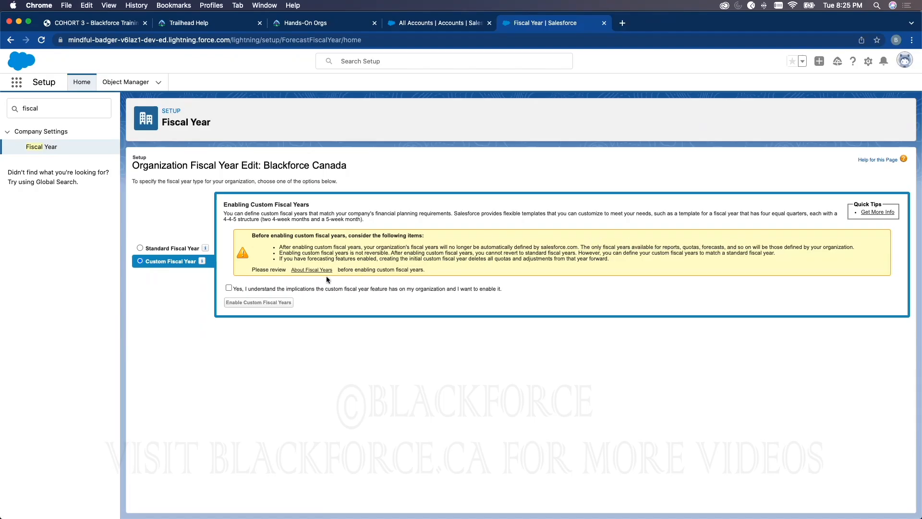
Accept the implications, enable custom fiscal years, open the resulting Fiscal Year page in a new tab and dismiss its Lightning banner
{"action": "left_click", "coordinate": [229, 288]}
{"action": "left_click", "coordinate": [274, 303]}
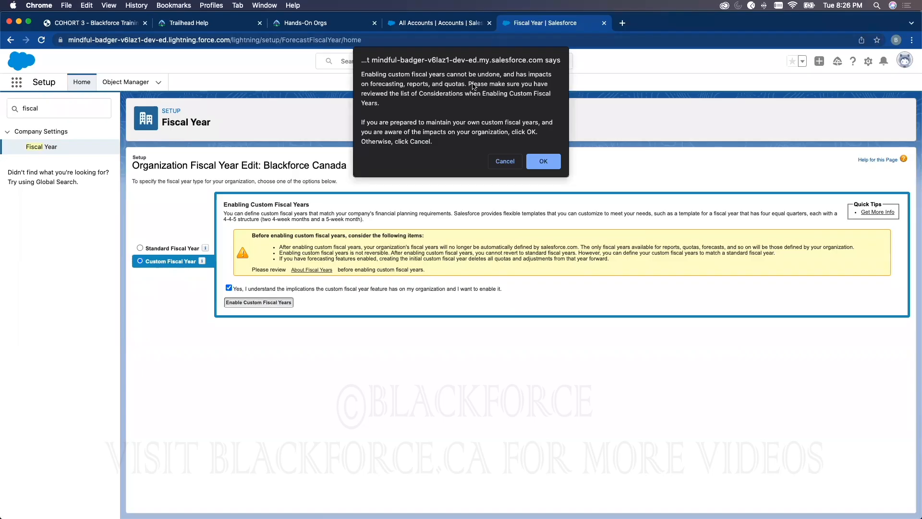
{"action": "left_click", "coordinate": [544, 163]}
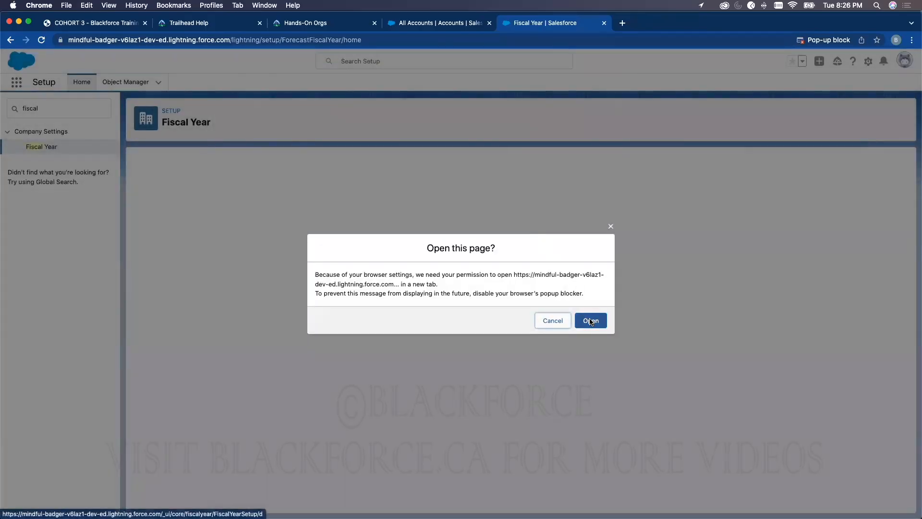
{"action": "left_click", "coordinate": [591, 320]}
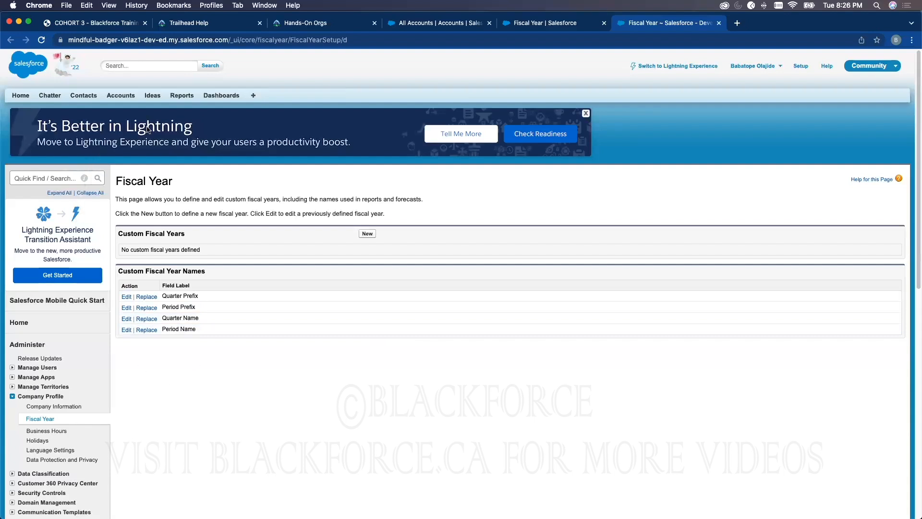
{"action": "left_click", "coordinate": [585, 113]}
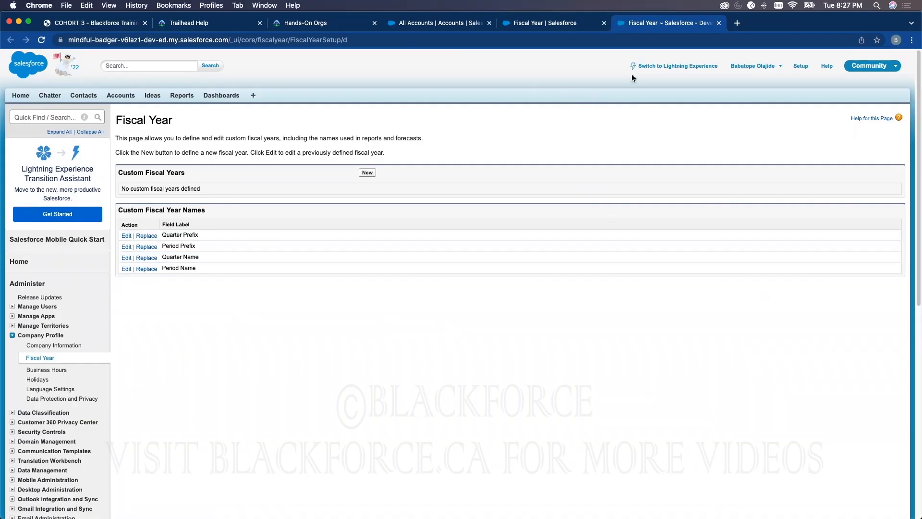
Switch from Salesforce Classic to Lightning Experience and open Setup
{"action": "left_click", "coordinate": [663, 67]}
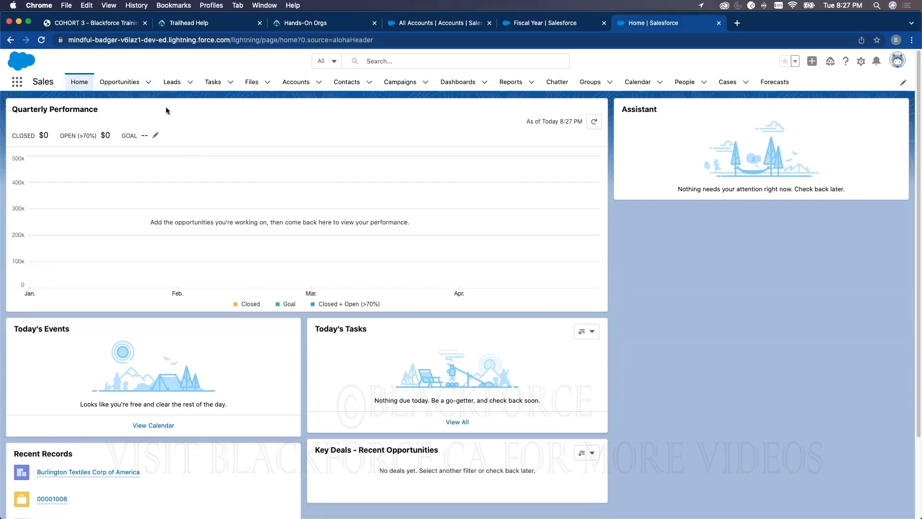
{"action": "left_click", "coordinate": [861, 62]}
{"action": "left_click", "coordinate": [861, 90]}
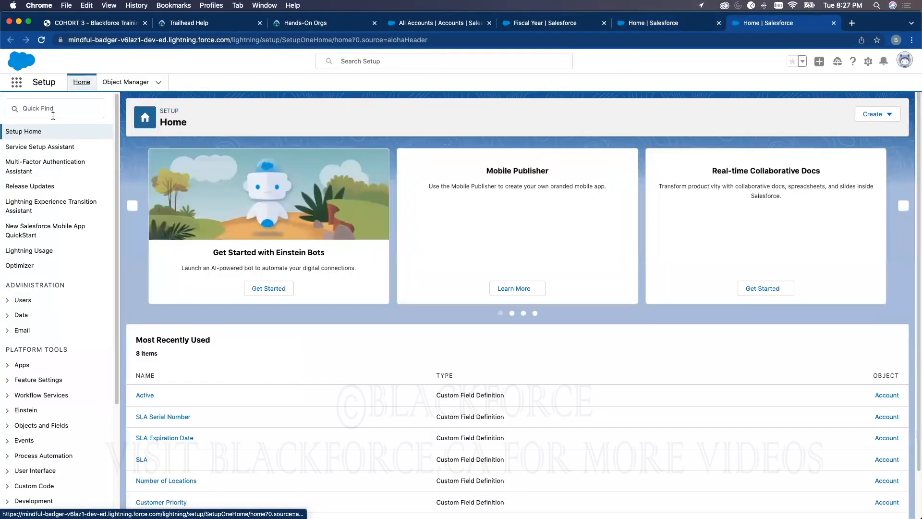
Search the Setup menu for "fiscal" and open the Fiscal Year page with the custom fiscal year settings
{"action": "left_click", "coordinate": [53, 113]}
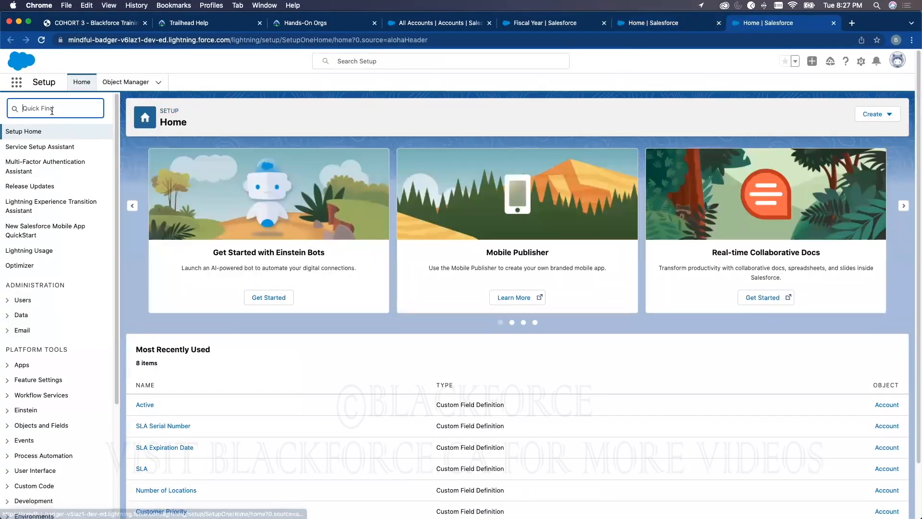
{"action": "type", "text": "fi"}
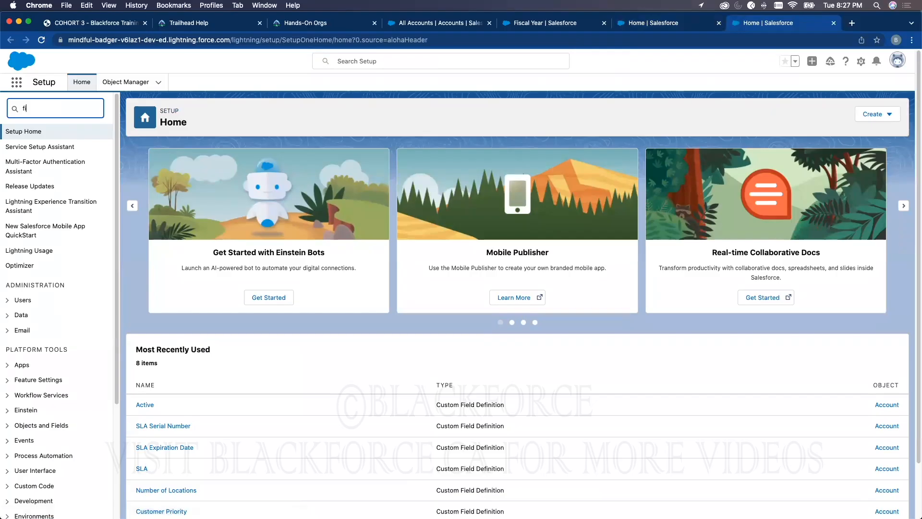
{"action": "type", "text": "scal"}
{"action": "left_click", "coordinate": [41, 147]}
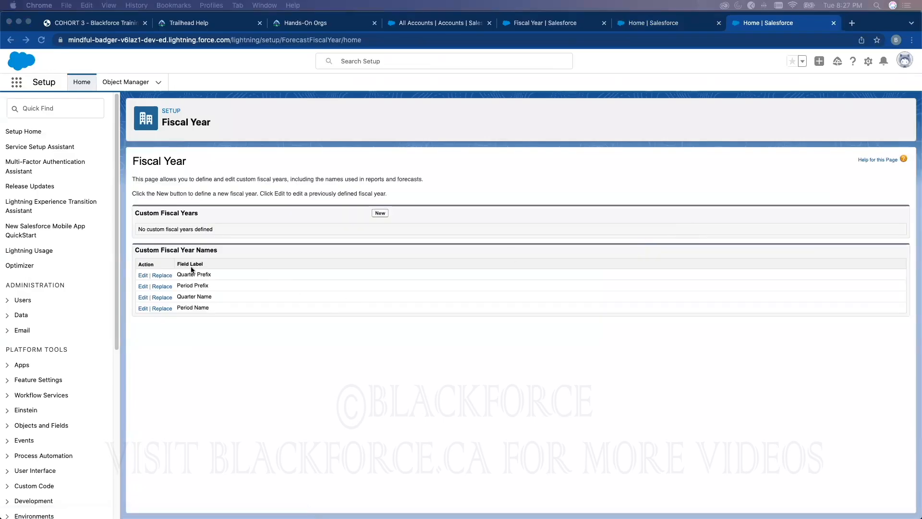
Open the Quarter Prefix picklist and view the edit form of its Quarter value, leaving it without saving
{"action": "left_click", "coordinate": [142, 277]}
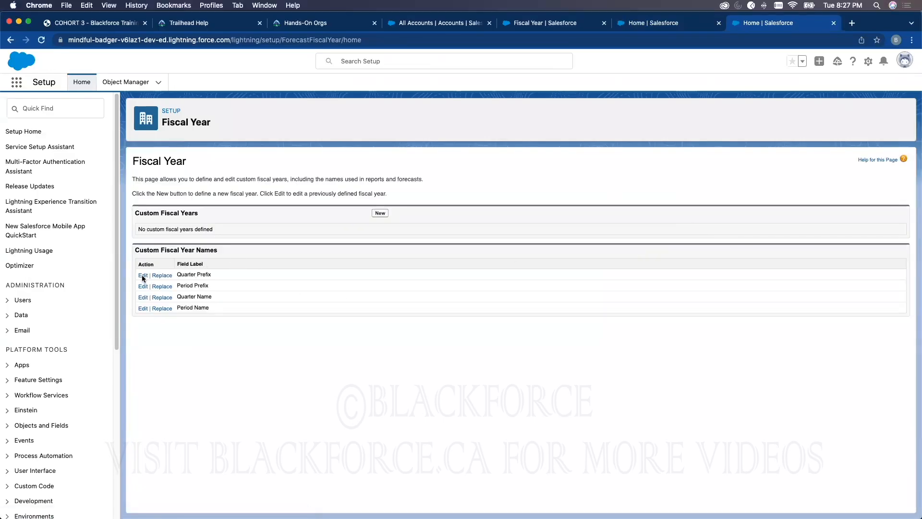
{"action": "left_click", "coordinate": [142, 277]}
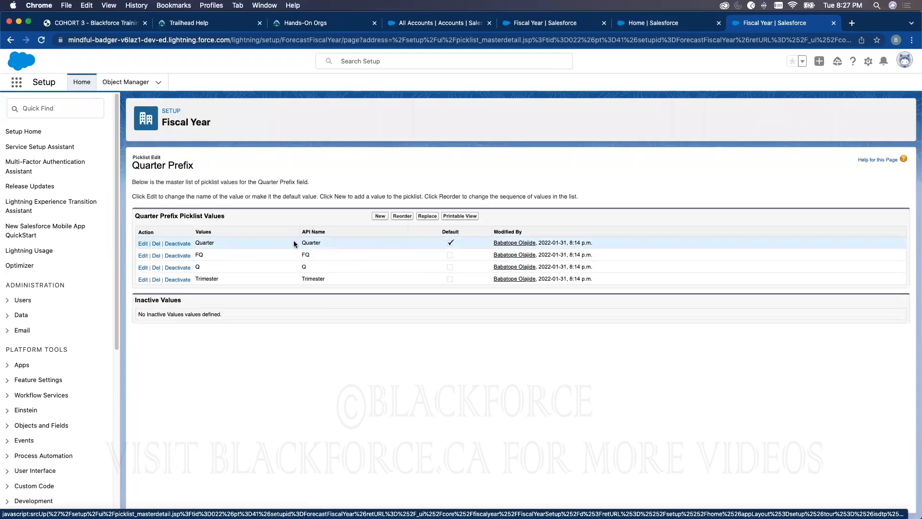
{"action": "left_click", "coordinate": [145, 246]}
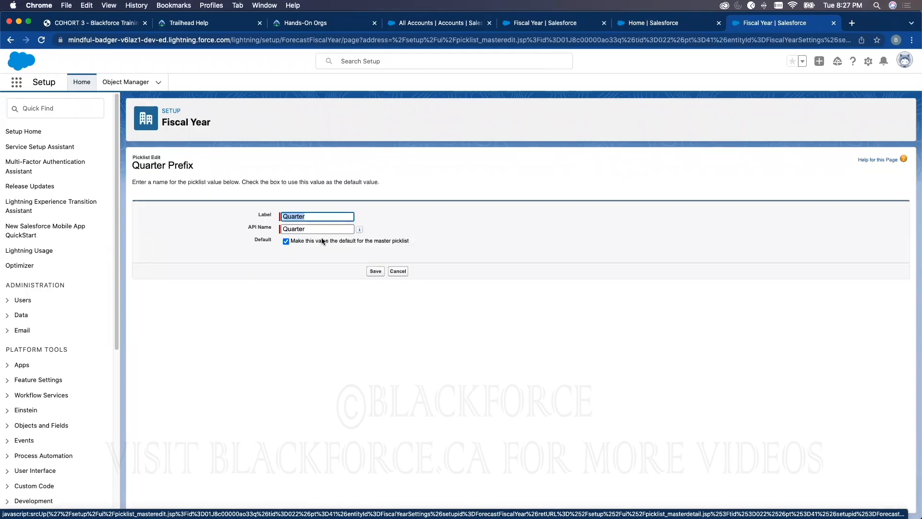
{"action": "left_click", "coordinate": [396, 270]}
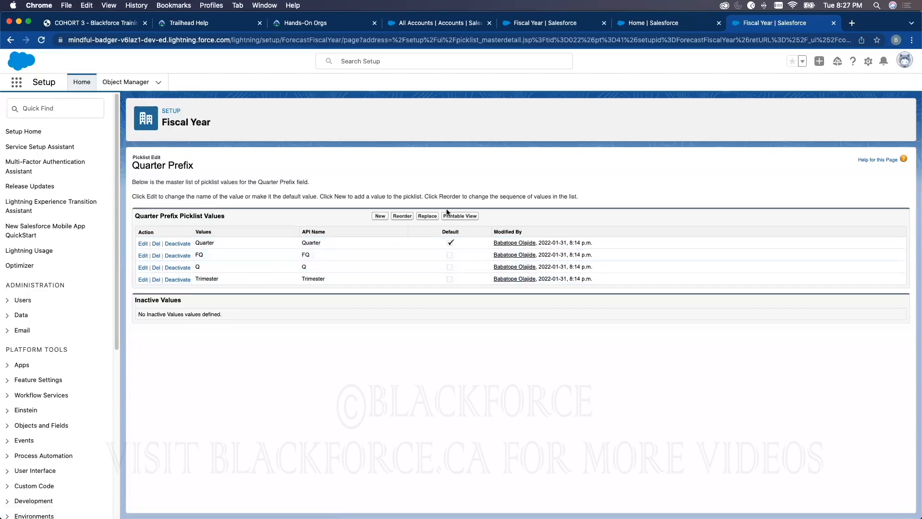
{"action": "left_click", "coordinate": [868, 62]}
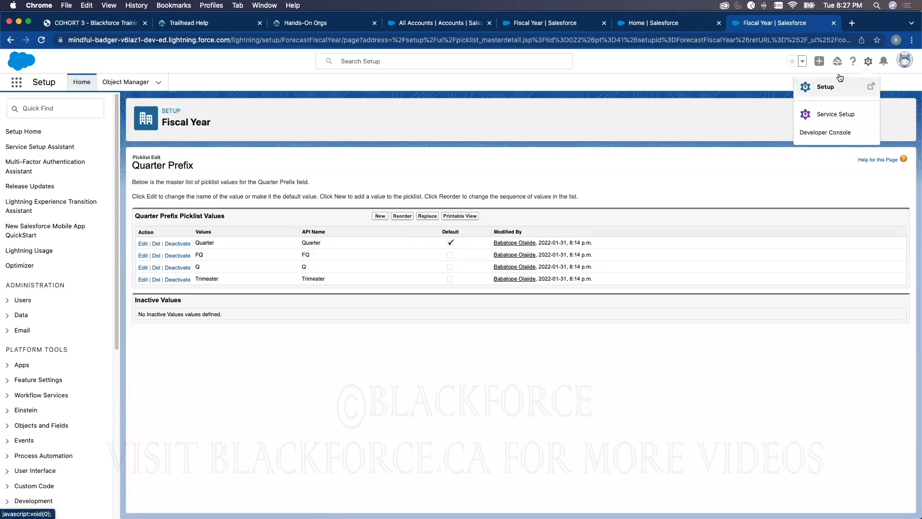
{"action": "left_click", "coordinate": [685, 105]}
{"action": "left_click", "coordinate": [696, 27]}
{"action": "left_click", "coordinate": [748, 23]}
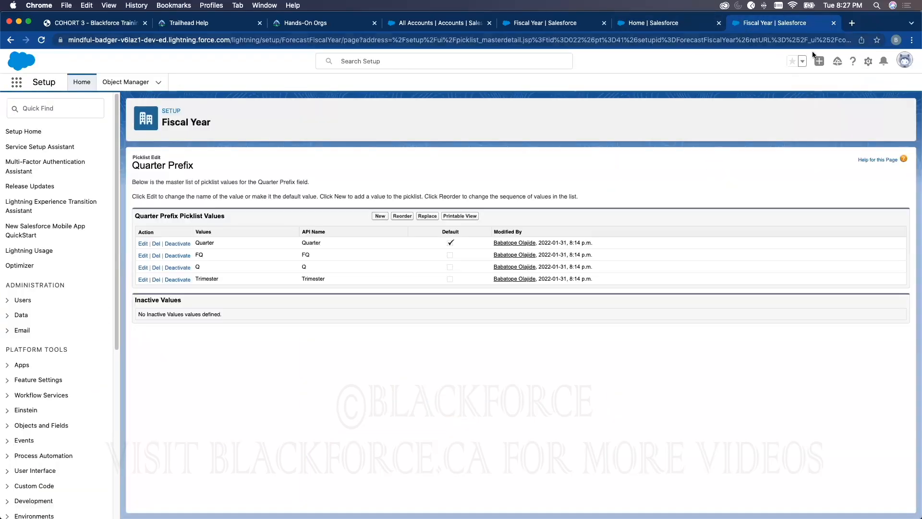
{"action": "left_click", "coordinate": [904, 60]}
{"action": "left_click", "coordinate": [639, 87]}
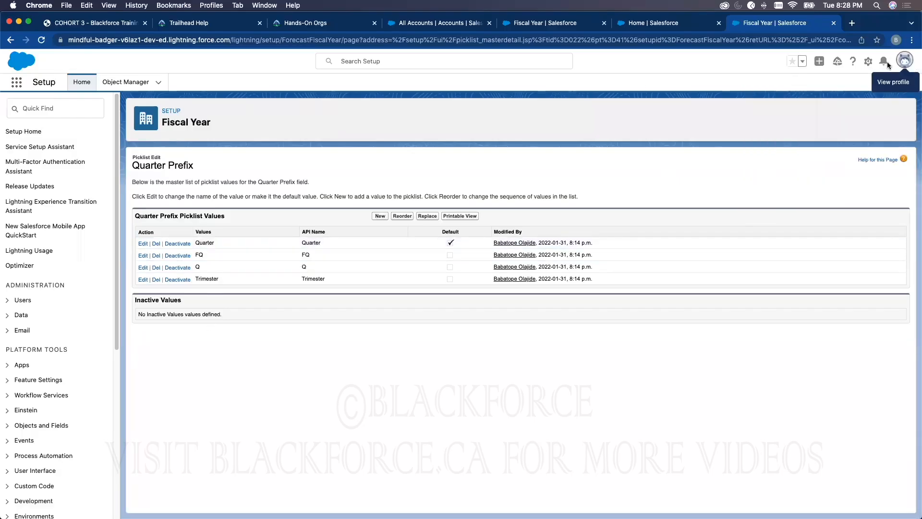
Open Salesforce Classic in a new browser tab from the user profile options
{"action": "left_click", "coordinate": [902, 61]}
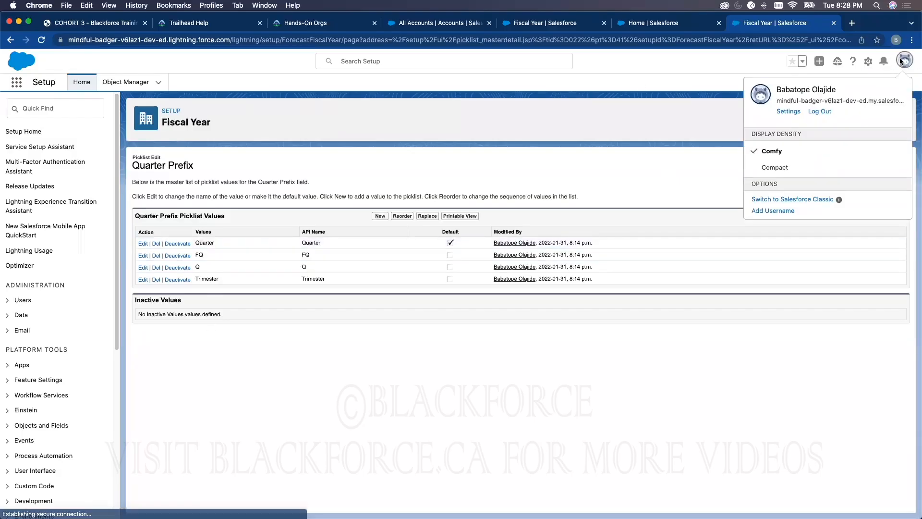
{"action": "right_click", "coordinate": [798, 200]}
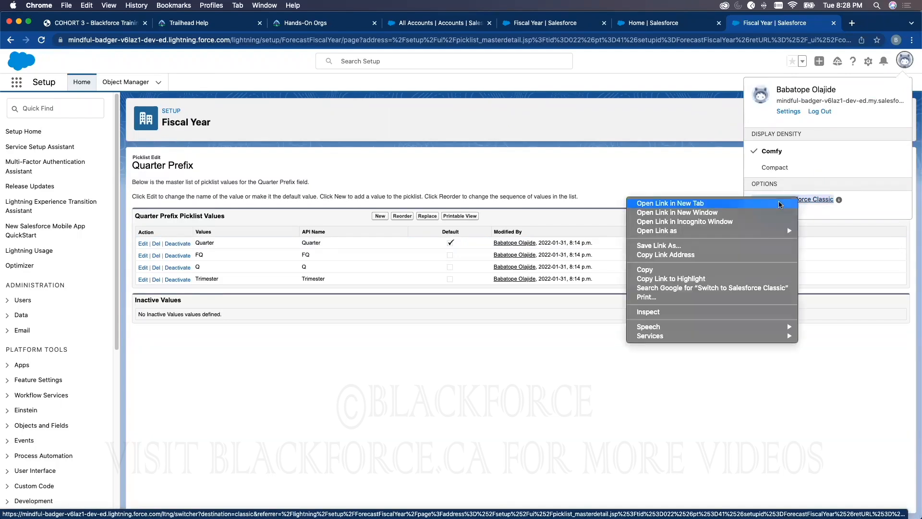
{"action": "left_click", "coordinate": [710, 203]}
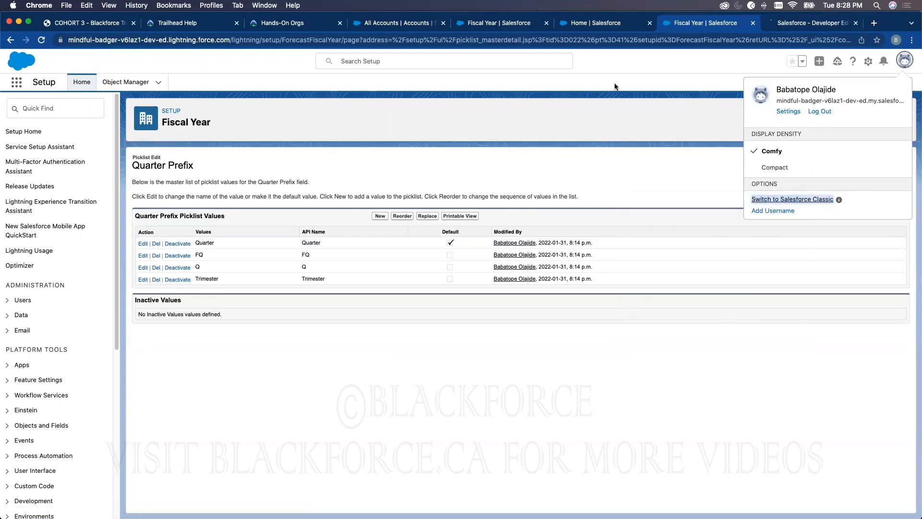
View the form for adding new Quarter Prefix picklist values and cancel it without adding any
{"action": "left_click", "coordinate": [451, 175]}
{"action": "left_click", "coordinate": [377, 216]}
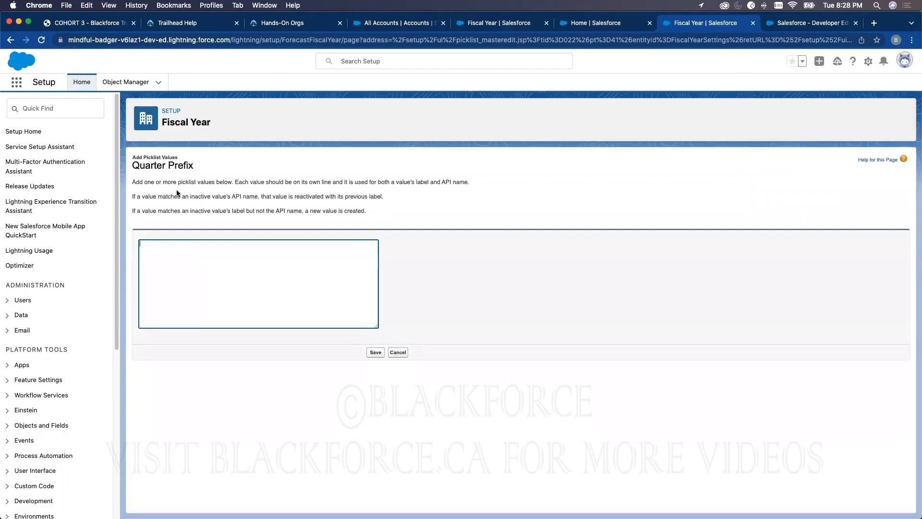
{"action": "left_click", "coordinate": [398, 352]}
Open Setup in the Salesforce Classic tab, try a full Setup search for "fiscal" and return to the Setup home page
{"action": "left_click", "coordinate": [806, 24]}
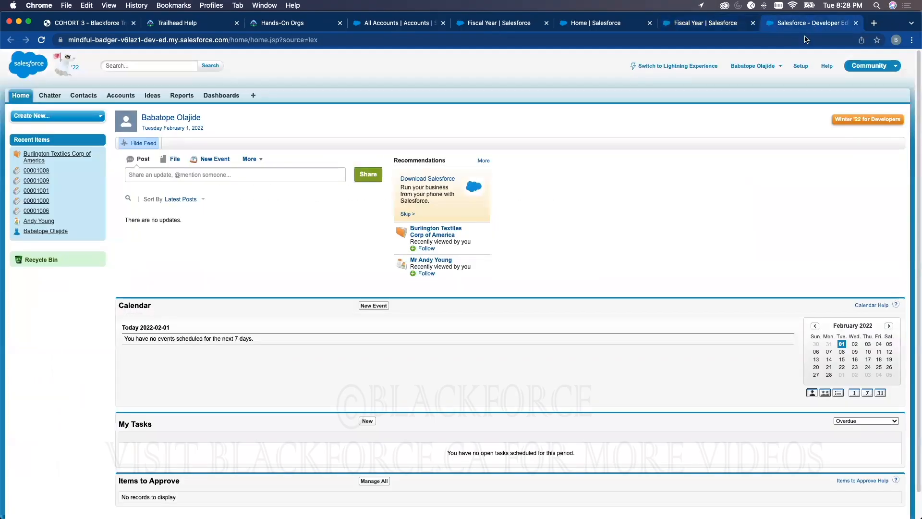
{"action": "left_click", "coordinate": [801, 67]}
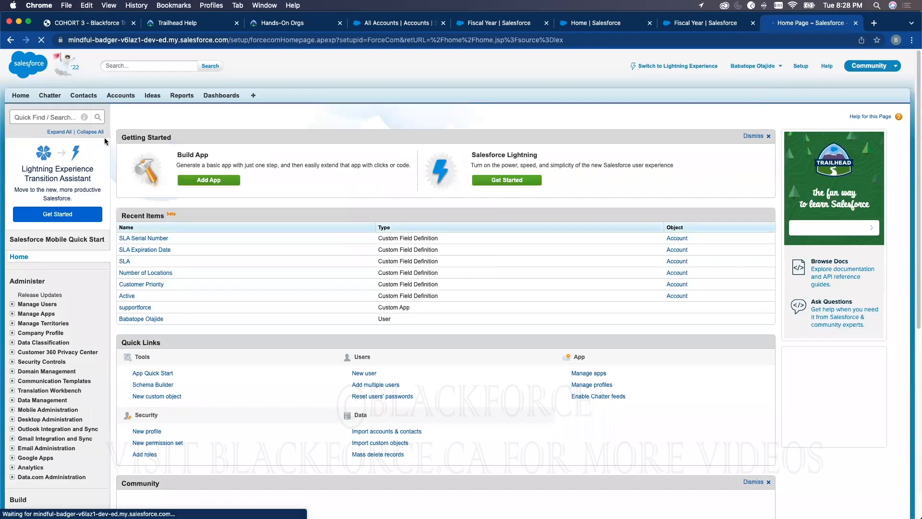
{"action": "left_click", "coordinate": [61, 117]}
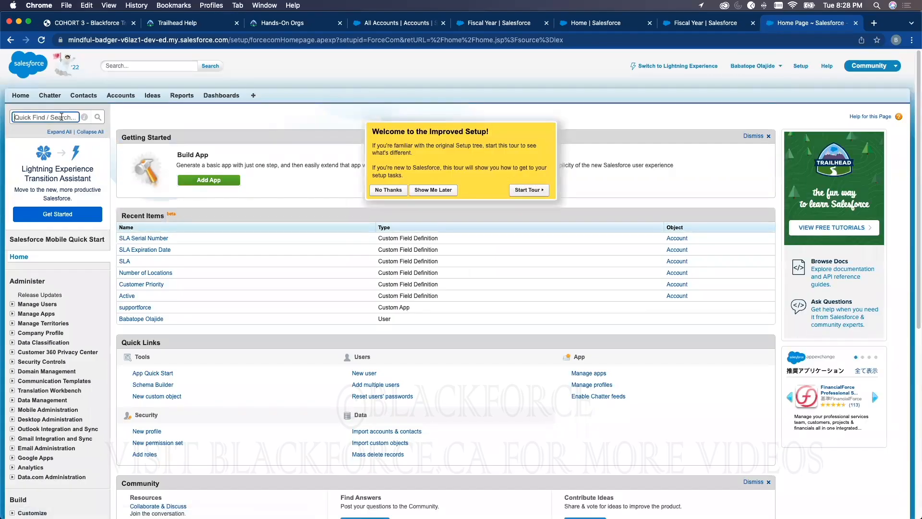
{"action": "type", "text": "fiscal"}
{"action": "key", "text": "Return"}
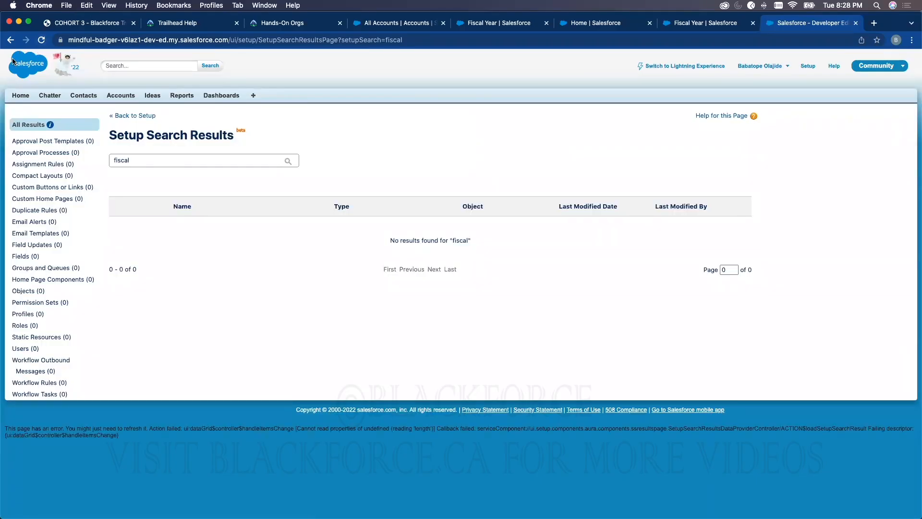
{"action": "left_click", "coordinate": [10, 40]}
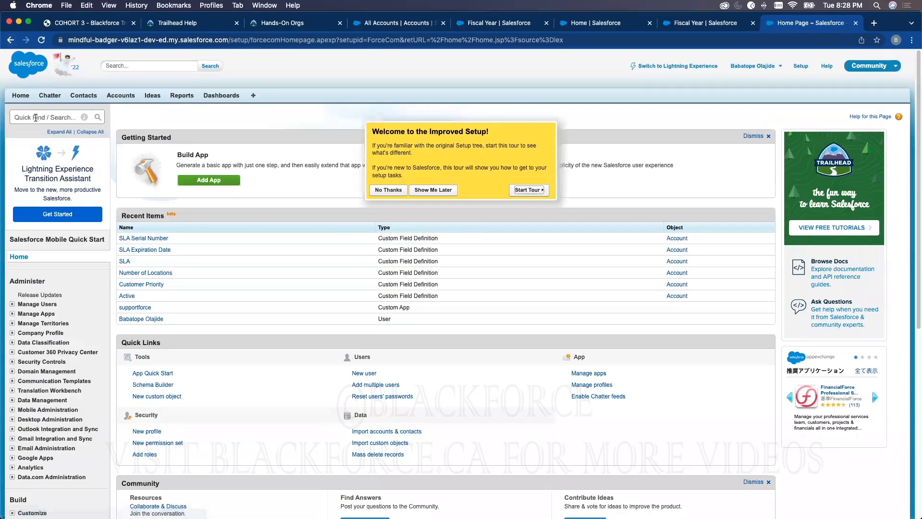
Find the Fiscal Year page by filtering the Classic Setup menu and open its Quarter Prefix picklist values
{"action": "type", "text": "fisca"}
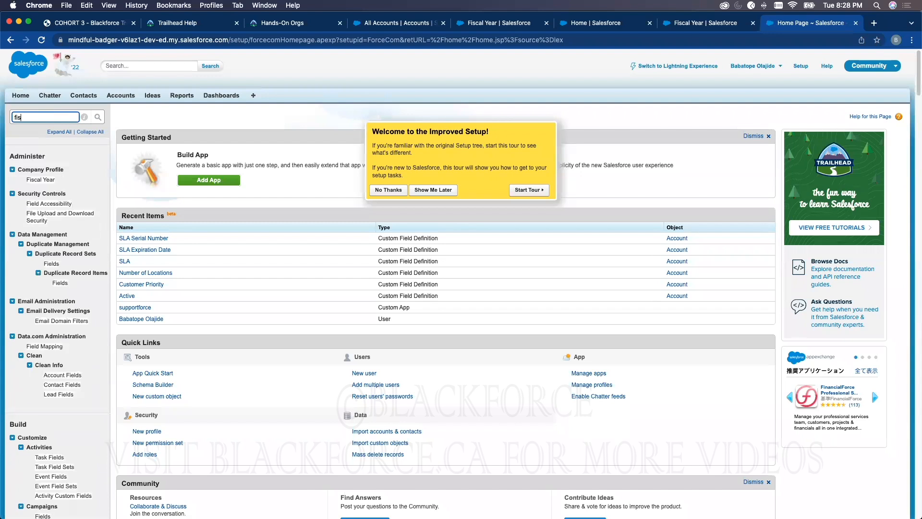
{"action": "left_click", "coordinate": [43, 180]}
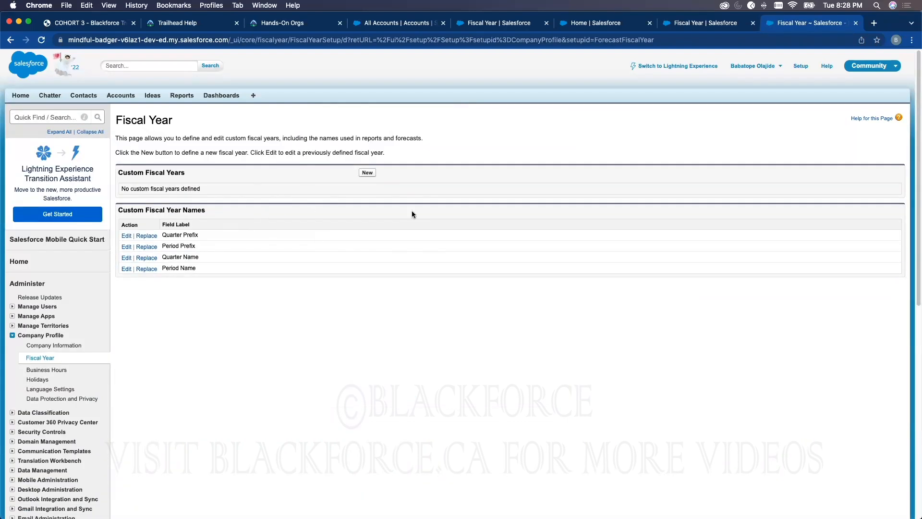
{"action": "left_click", "coordinate": [126, 236]}
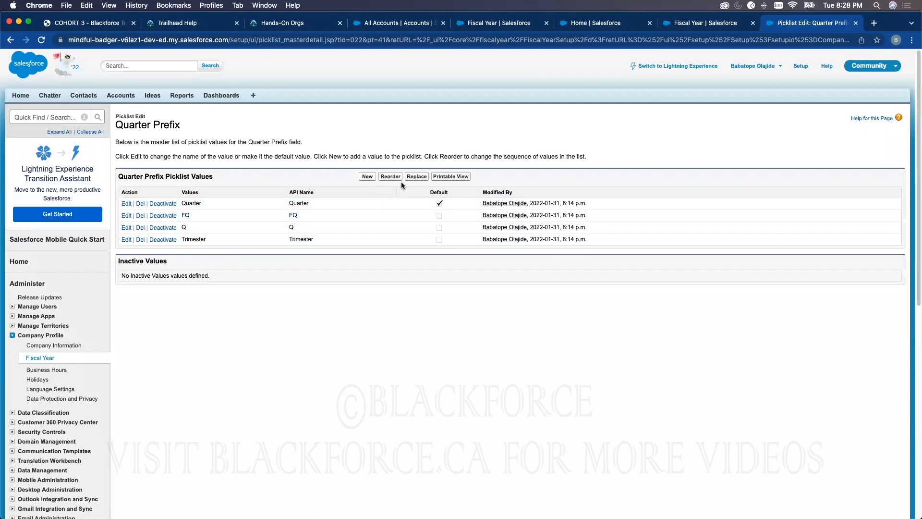
Switch to the Lightning Setup tab, filter the Setup menu for "fiscal" and open the Fiscal Year page
{"action": "left_click", "coordinate": [664, 25]}
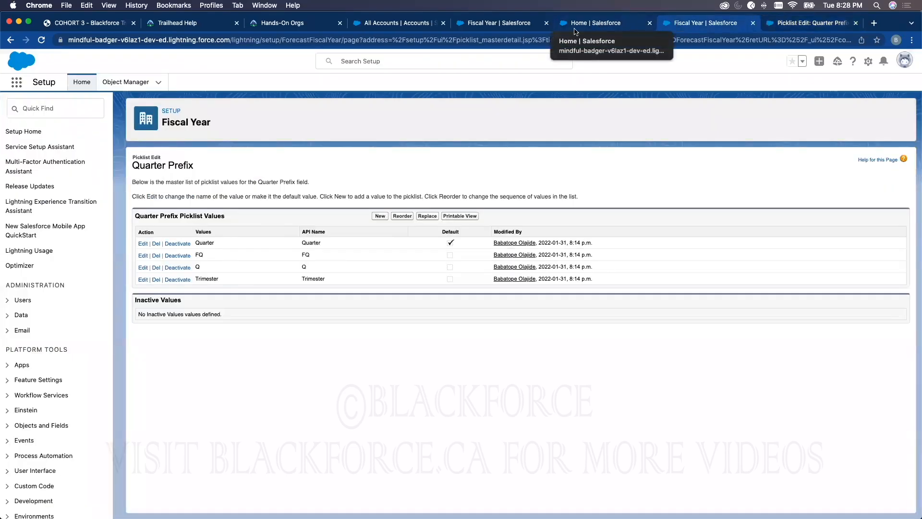
{"action": "left_click", "coordinate": [42, 110]}
{"action": "type", "text": "fi"}
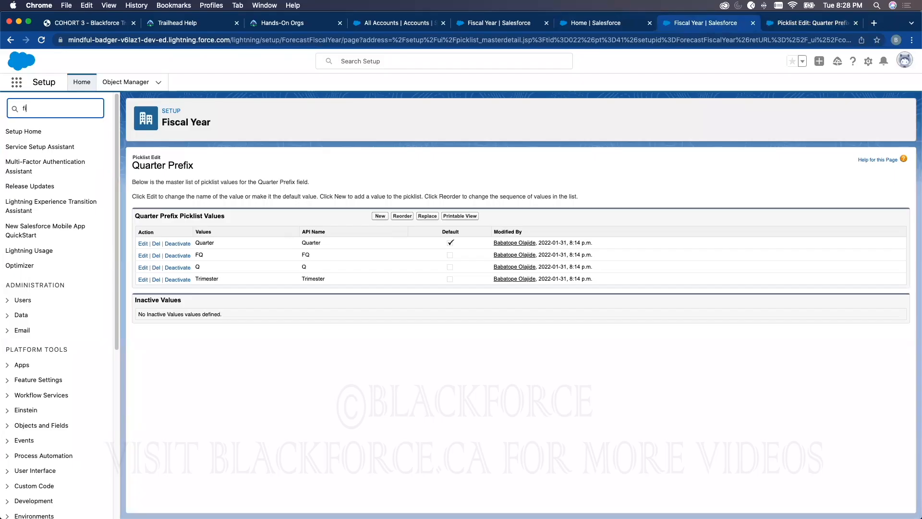
{"action": "type", "text": "scal"}
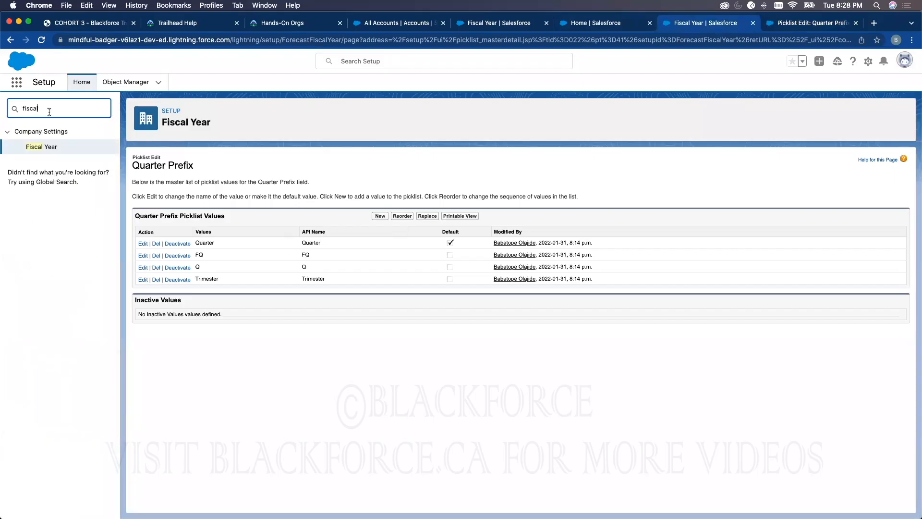
{"action": "left_click", "coordinate": [41, 147]}
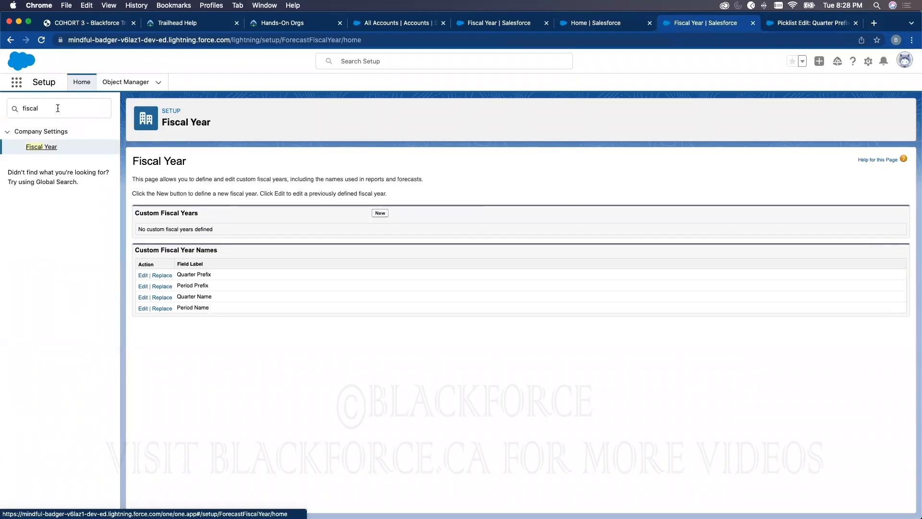
Filter the Setup menu for "company", collapse Calendar Settings and open the Company Information page
{"action": "left_click", "coordinate": [58, 108]}
{"action": "type", "text": "company"}
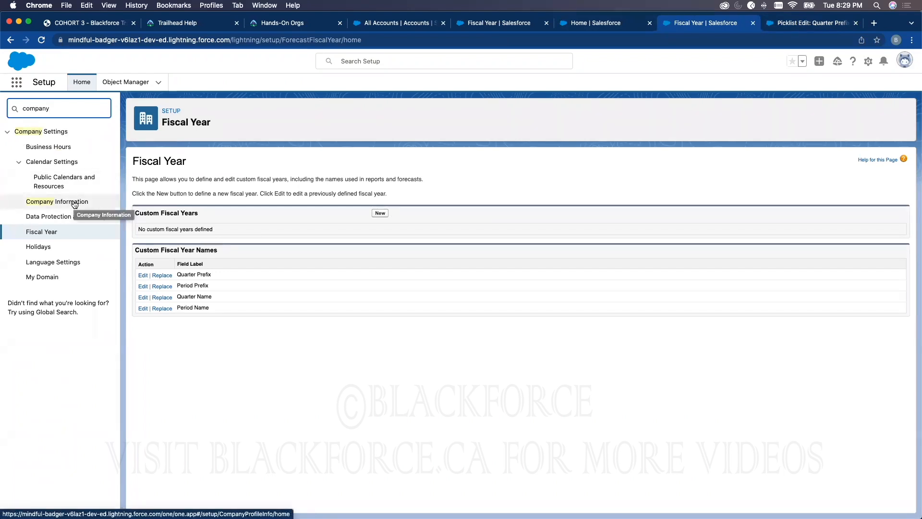
{"action": "left_click", "coordinate": [22, 163]}
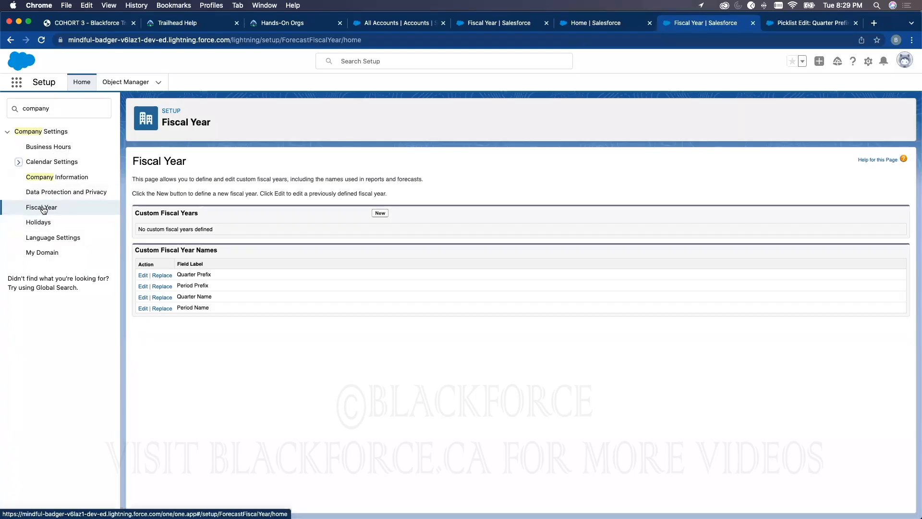
{"action": "left_click", "coordinate": [50, 179]}
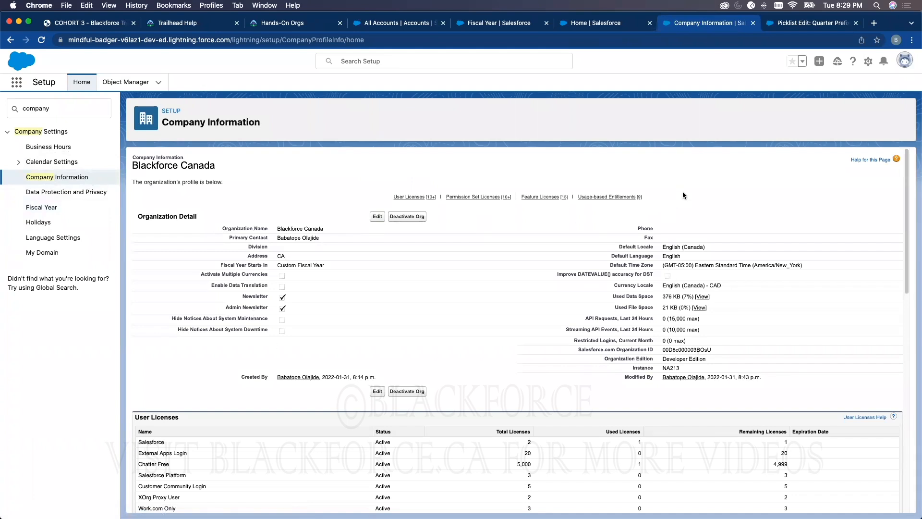
Search the Company Information page for "fisca" and highlight the value of Fiscal Year Starts In
{"action": "key", "text": "super+f"}
{"action": "type", "text": "fisca"}
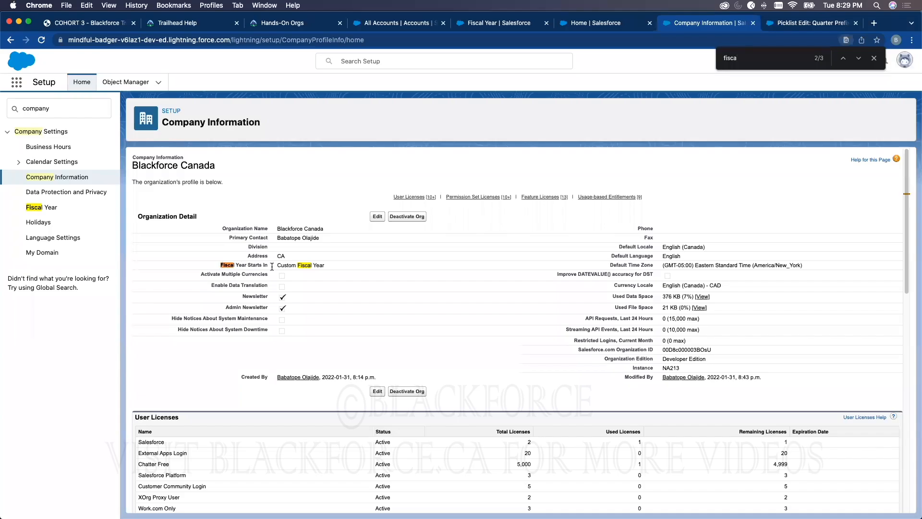
{"action": "triple_click", "coordinate": [305, 265]}
Open the organization profile for editing and look through the form for a "fiscal" setting
{"action": "left_click", "coordinate": [377, 216]}
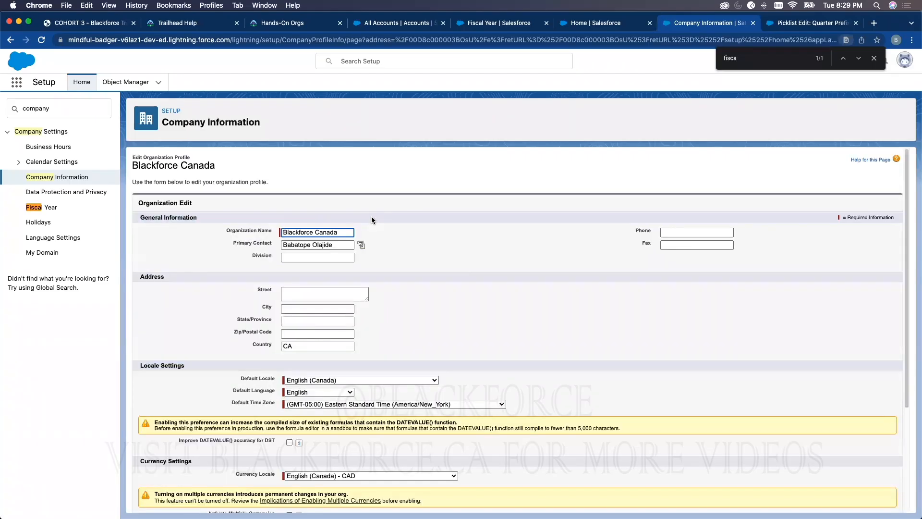
{"action": "left_click", "coordinate": [471, 259]}
{"action": "type", "text": "l"}
{"action": "scroll", "coordinate": [470, 257], "scroll_direction": "down", "scroll_amount": 3}
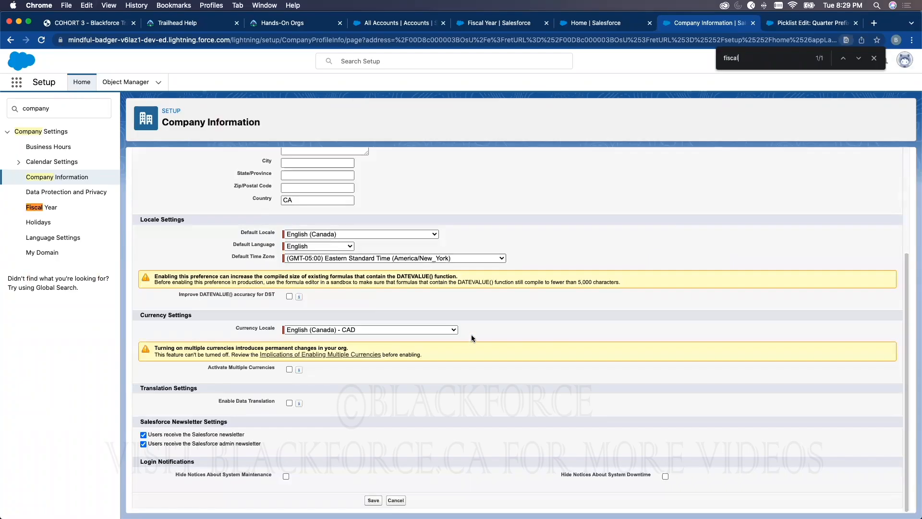
{"action": "scroll", "coordinate": [427, 324], "scroll_direction": "up", "scroll_amount": 3}
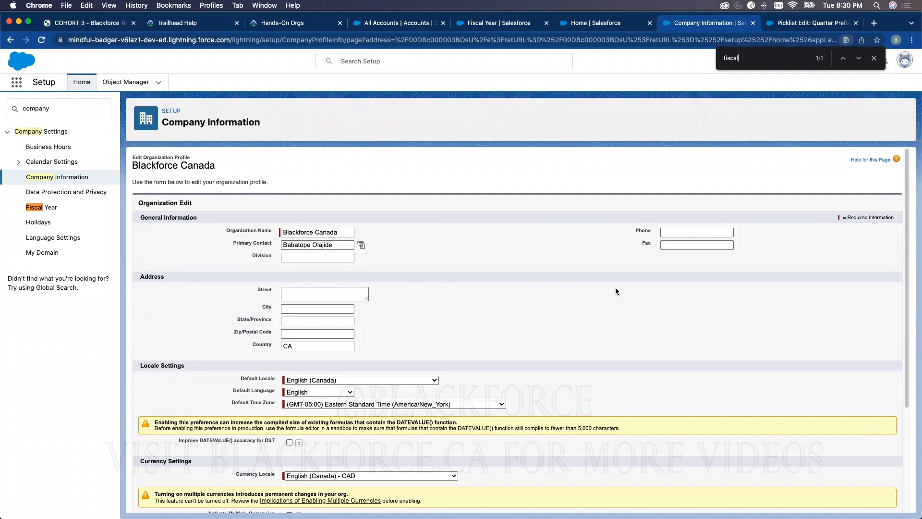
Revisit the Fiscal Year page, then review the organization details, used data space and license lists on Company Information
{"action": "left_click", "coordinate": [40, 213]}
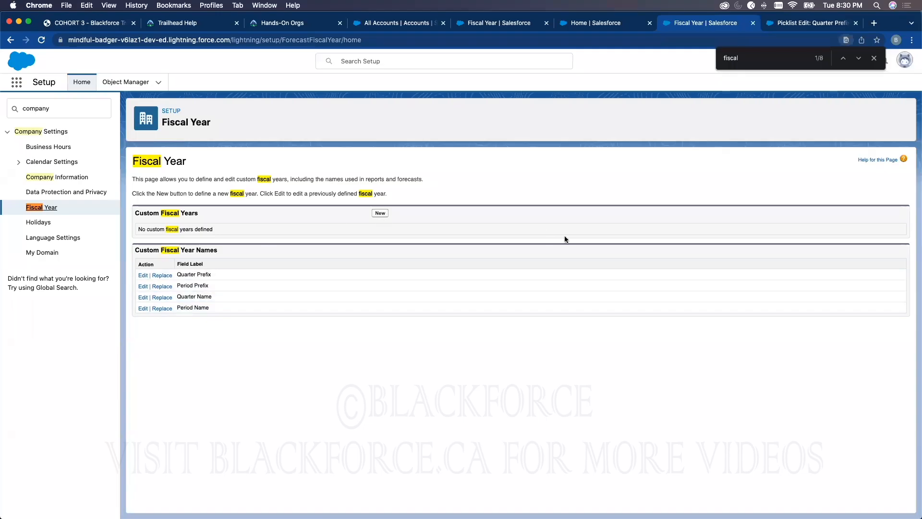
{"action": "left_click", "coordinate": [58, 180]}
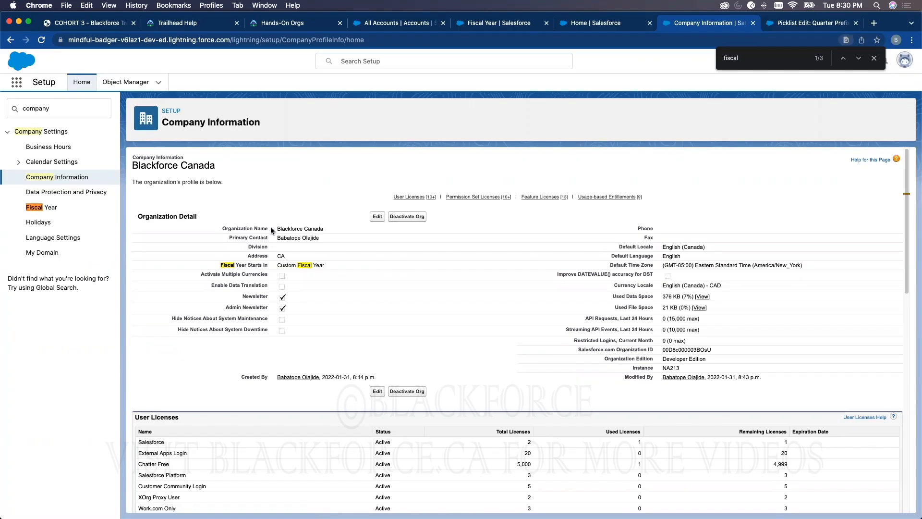
{"action": "triple_click", "coordinate": [220, 230]}
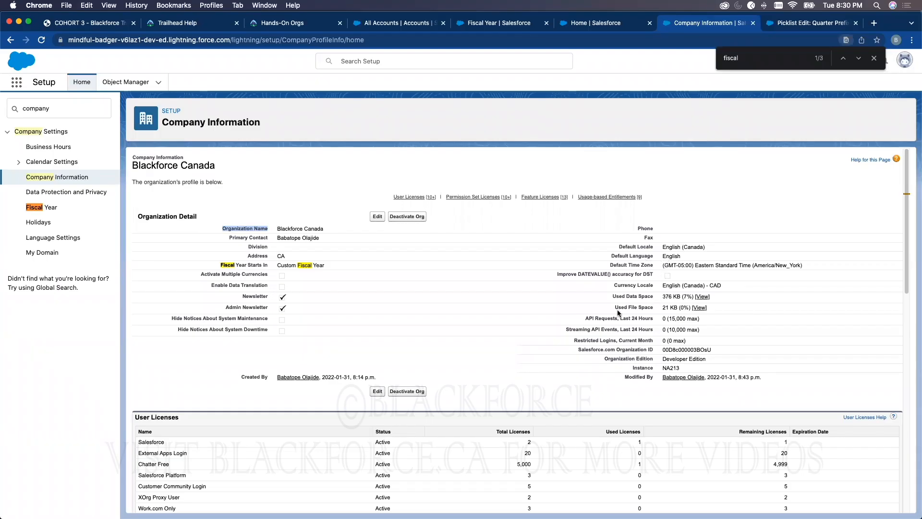
{"action": "triple_click", "coordinate": [667, 295]}
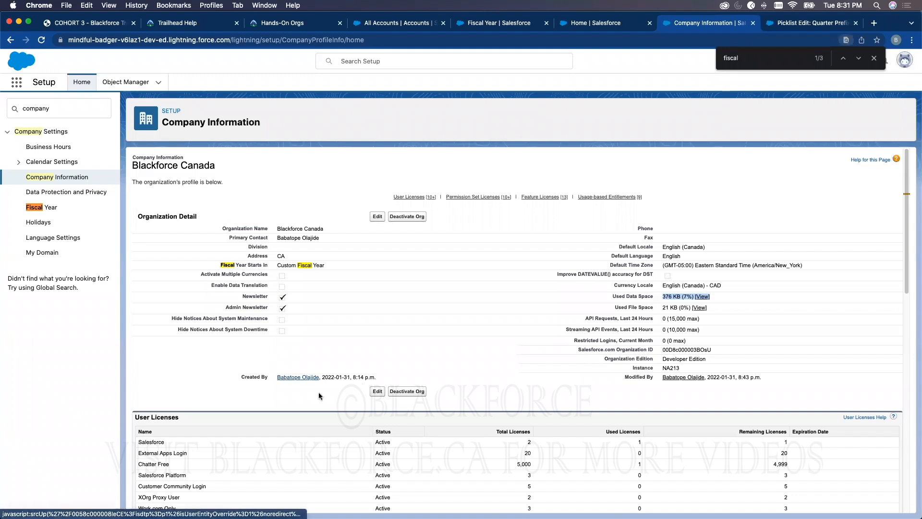
{"action": "scroll", "coordinate": [370, 431], "scroll_direction": "down", "scroll_amount": 5}
{"action": "scroll", "coordinate": [487, 315], "scroll_direction": "down", "scroll_amount": 2}
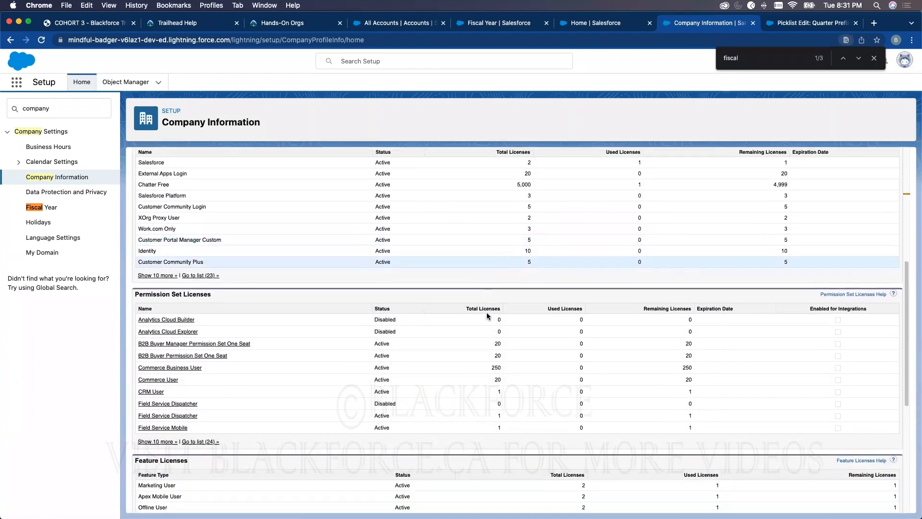
{"action": "scroll", "coordinate": [462, 420], "scroll_direction": "up", "scroll_amount": 7}
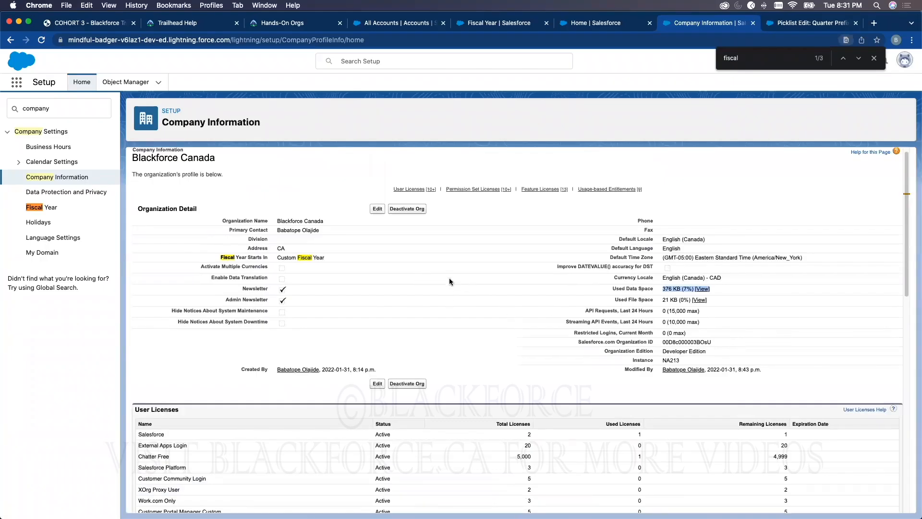
Reopen the organization profile for editing and examine the available Default Locale and Default Language options
{"action": "left_click", "coordinate": [377, 209]}
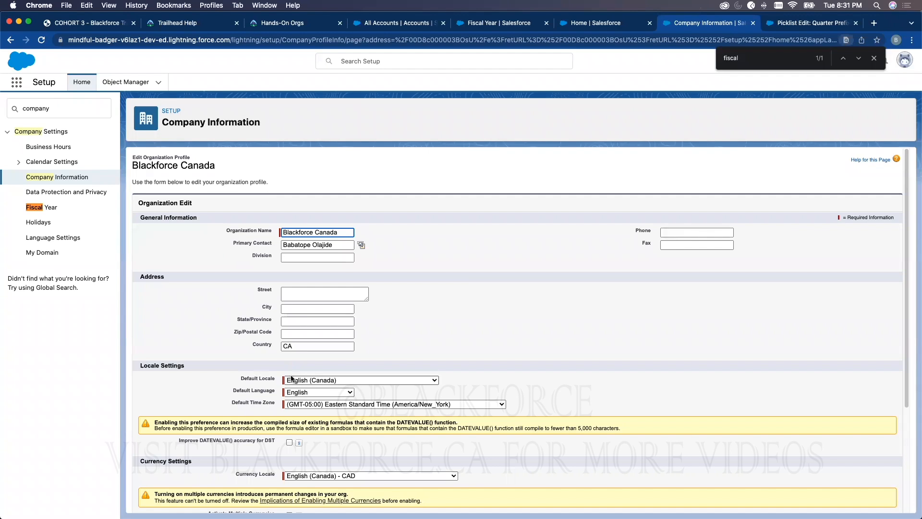
{"action": "left_click", "coordinate": [527, 314]}
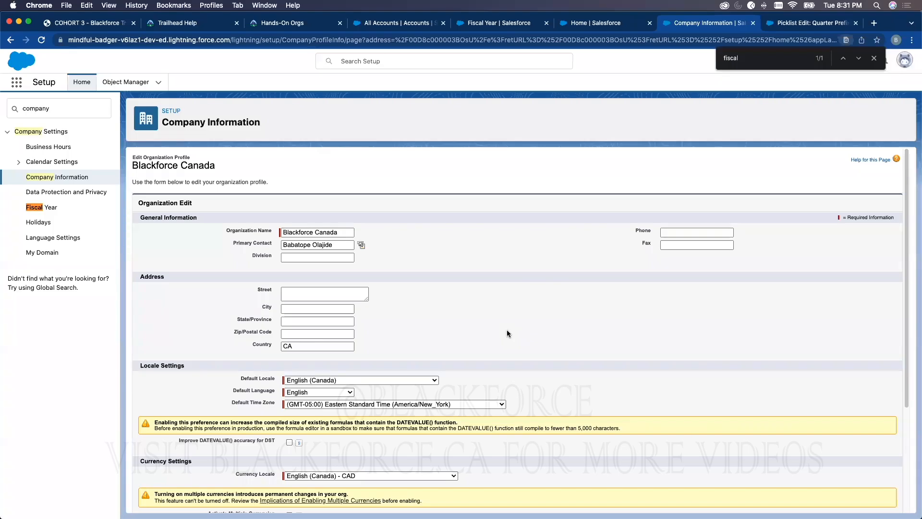
{"action": "left_click", "coordinate": [403, 380]}
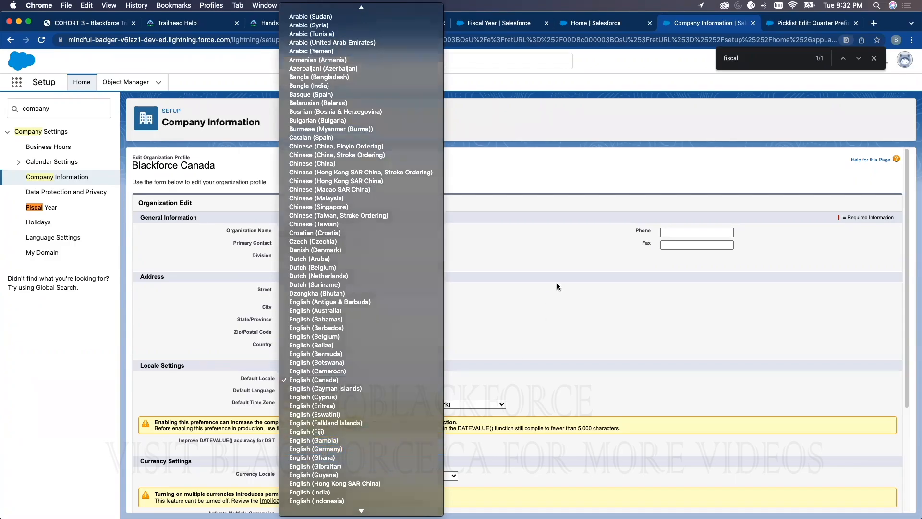
{"action": "left_click", "coordinate": [330, 382]}
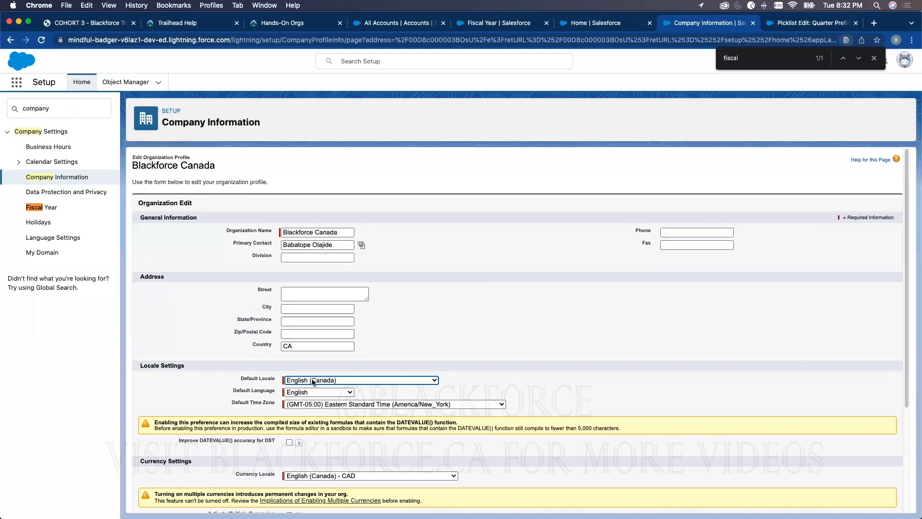
{"action": "left_click", "coordinate": [312, 393]}
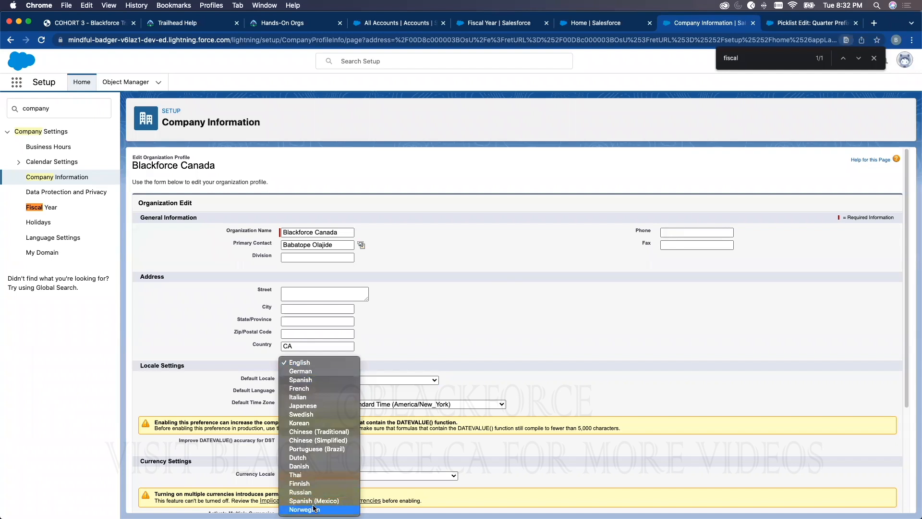
{"action": "left_click", "coordinate": [429, 288]}
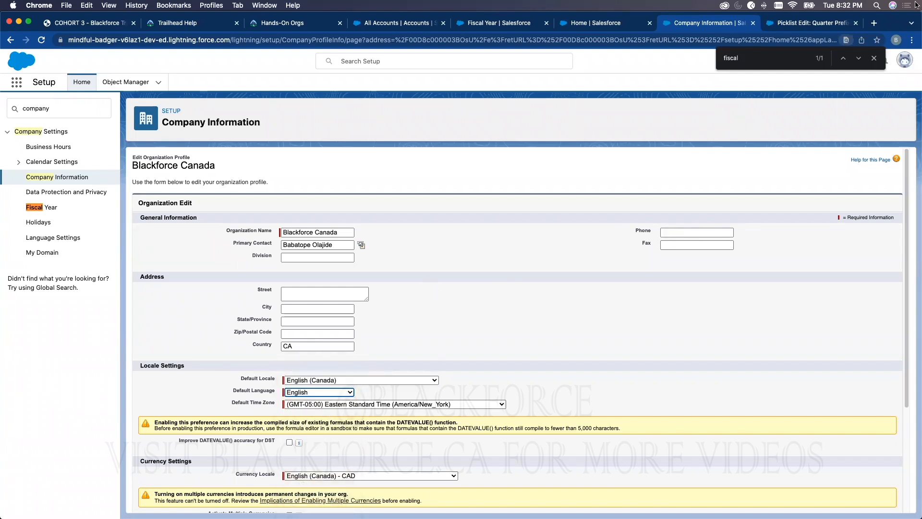
{"action": "key", "text": "Escape"}
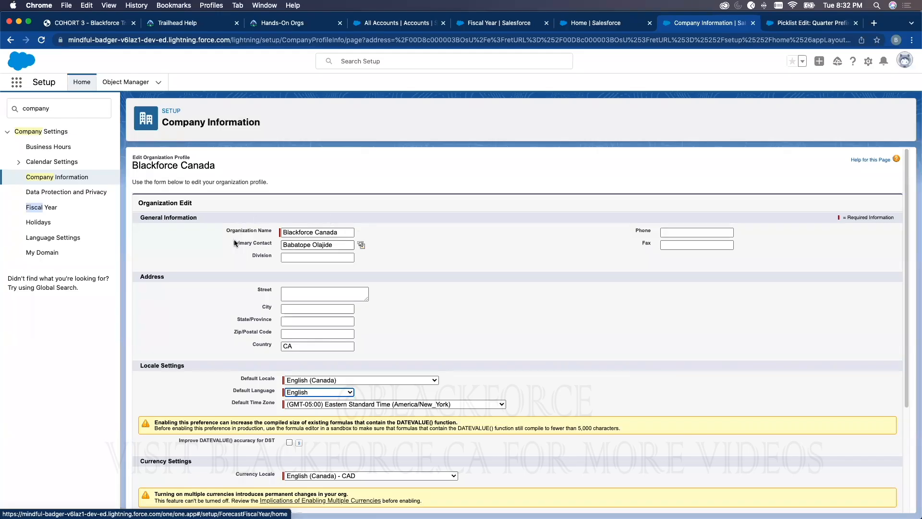
{"action": "left_click", "coordinate": [306, 380]}
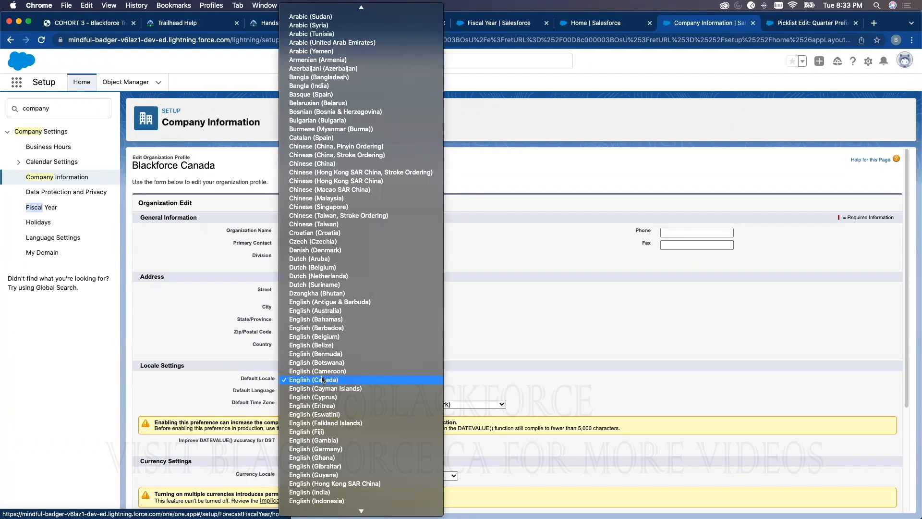
{"action": "left_click", "coordinate": [525, 274]}
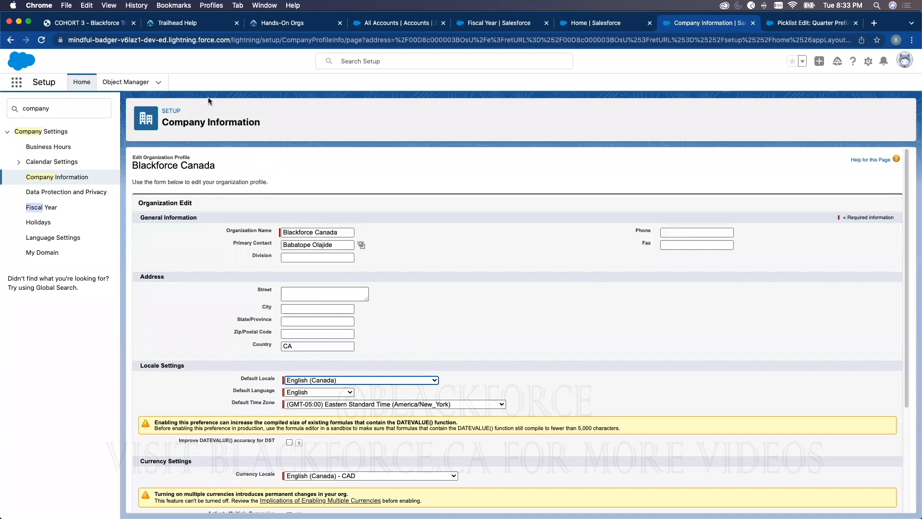
Highlight the Company Information heading, check the All Accounts list in its browser tab and return to the organization edit form
{"action": "left_click_drag", "start_coordinate": [165, 120], "coordinate": [257, 122]}
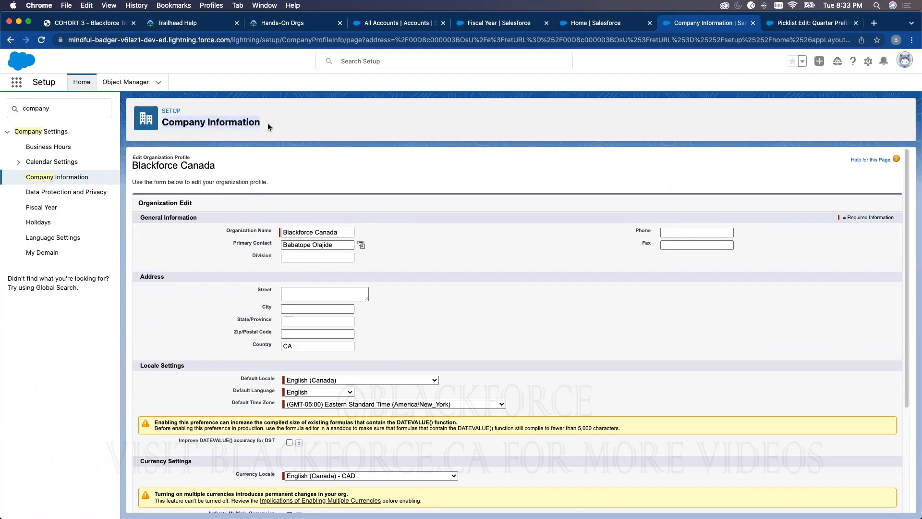
{"action": "left_click", "coordinate": [509, 23]}
{"action": "left_click", "coordinate": [365, 25]}
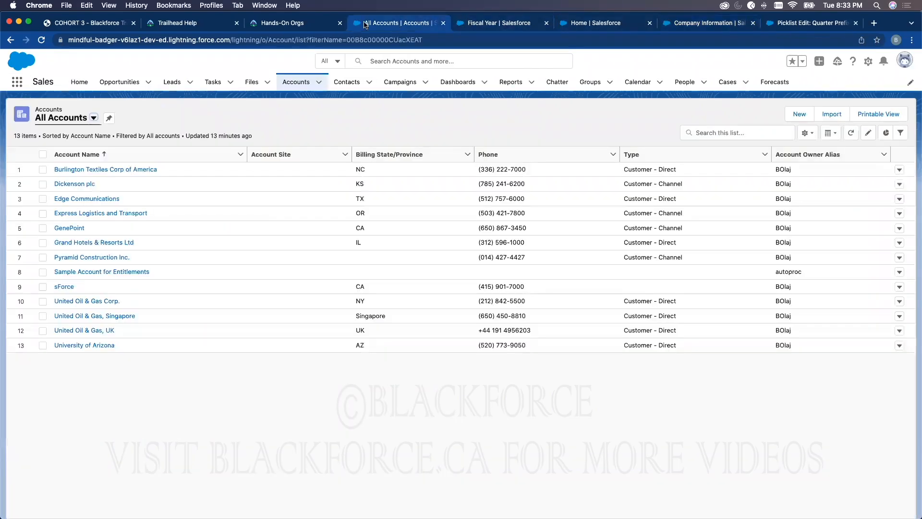
{"action": "left_click", "coordinate": [679, 21]}
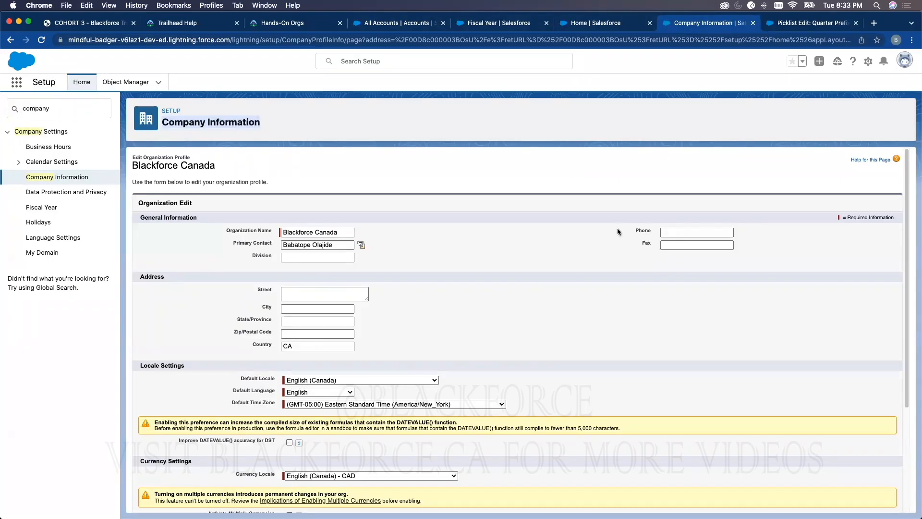
Open the personal settings of the signed-in user from the profile options, reaching the Personal Information page
{"action": "left_click", "coordinate": [903, 61]}
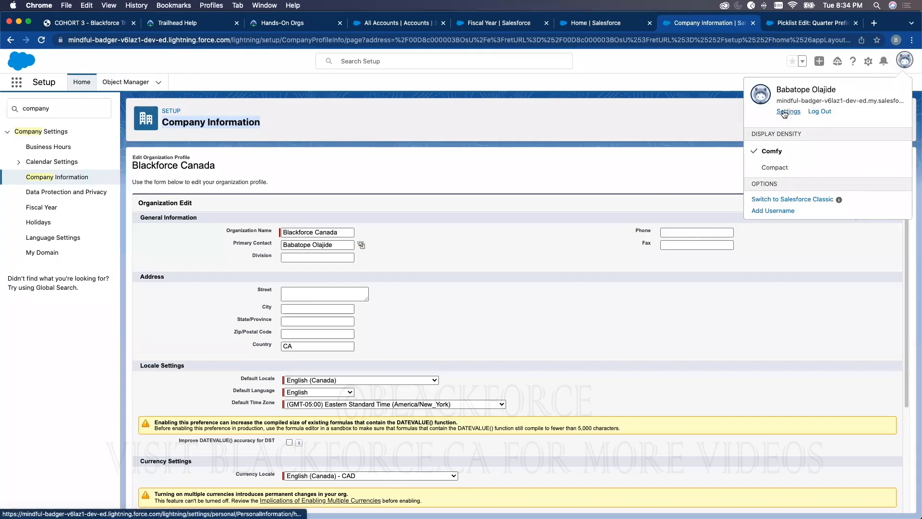
{"action": "left_click", "coordinate": [673, 112]}
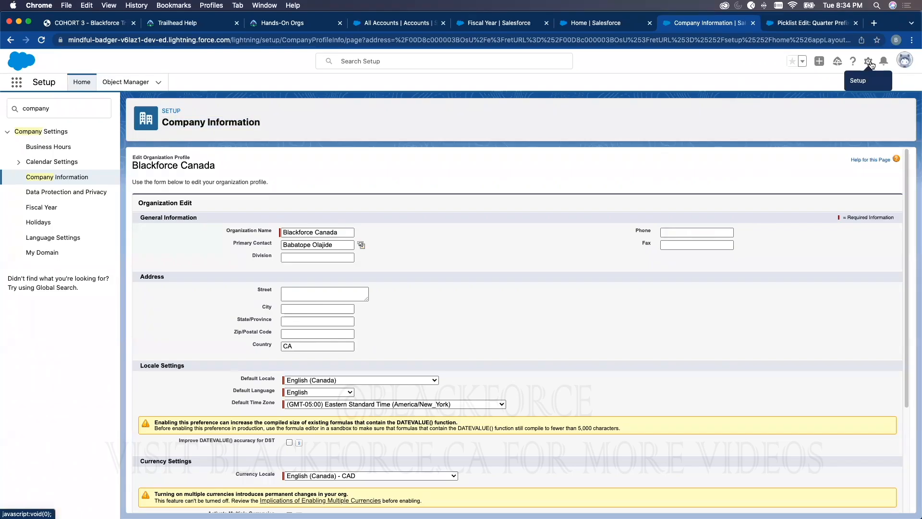
{"action": "left_click", "coordinate": [904, 61]}
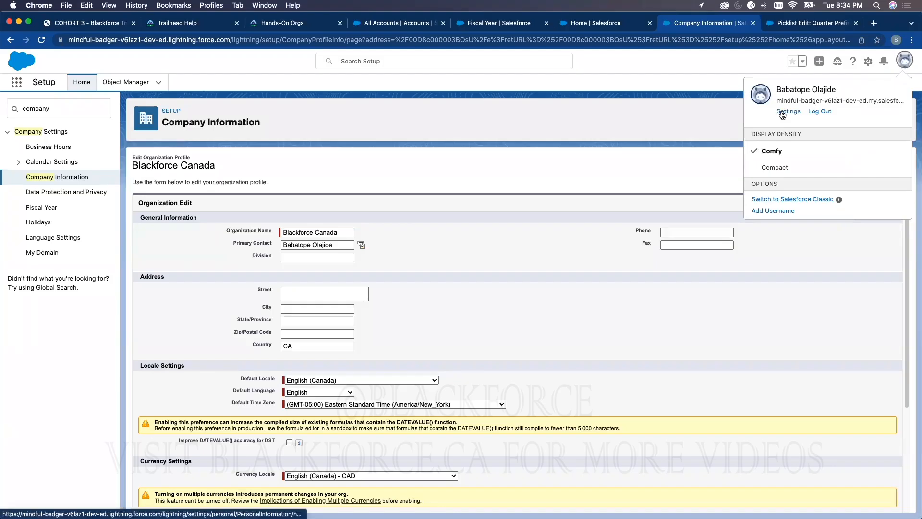
{"action": "left_click", "coordinate": [713, 97]}
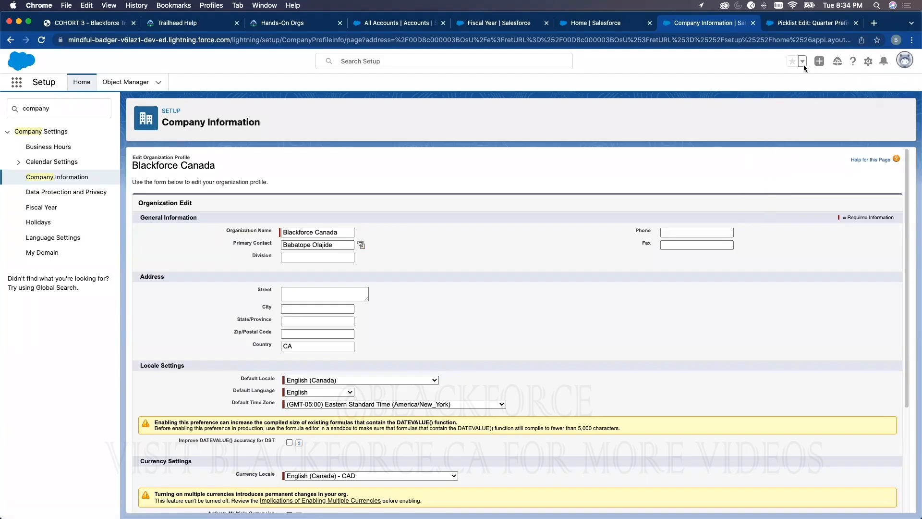
{"action": "left_click", "coordinate": [868, 62]}
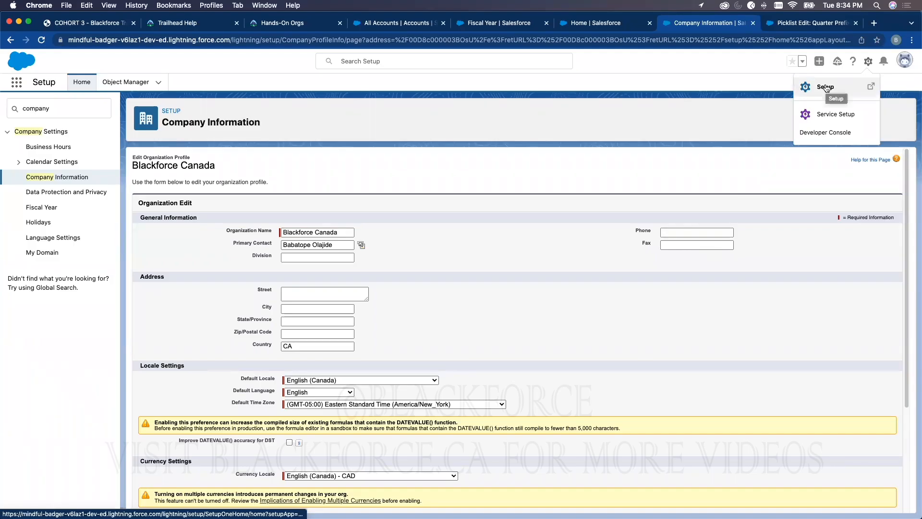
{"action": "left_click", "coordinate": [904, 60]}
{"action": "left_click", "coordinate": [789, 112]}
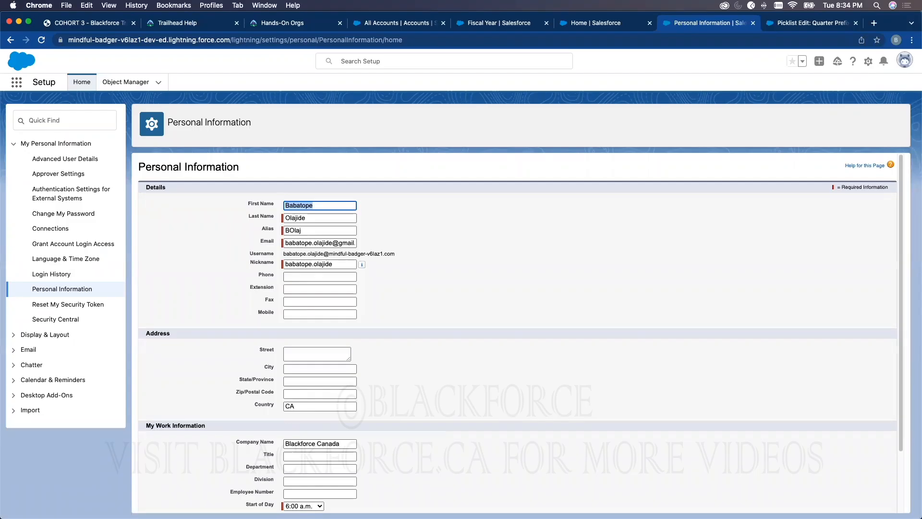
Look over the setup and profile options and the Personal Information form, then open the personal Language & Time Zone settings
{"action": "left_click", "coordinate": [866, 62]}
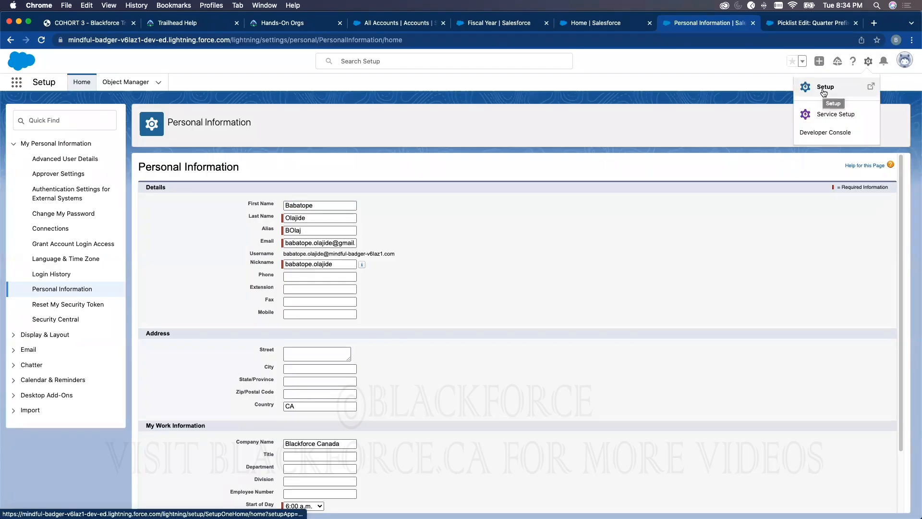
{"action": "left_click", "coordinate": [905, 60]}
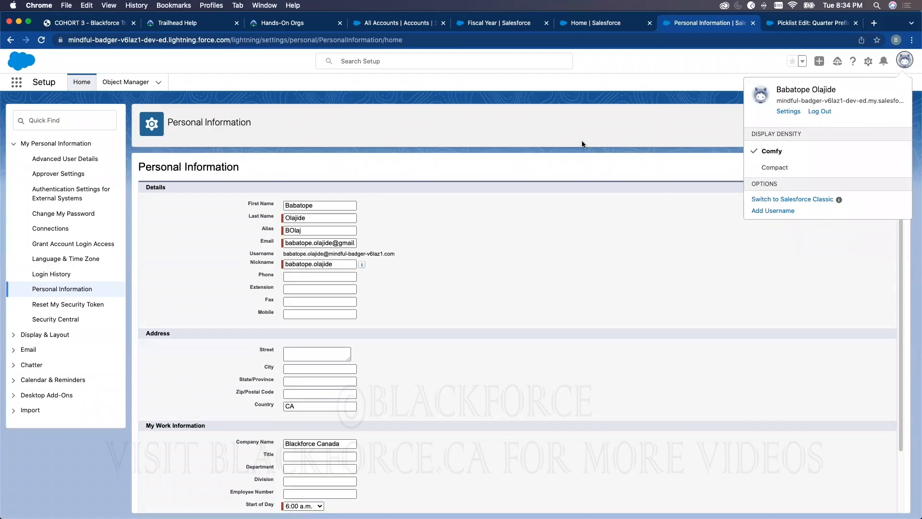
{"action": "left_click", "coordinate": [507, 313]}
{"action": "scroll", "coordinate": [440, 370], "scroll_direction": "down", "scroll_amount": 3}
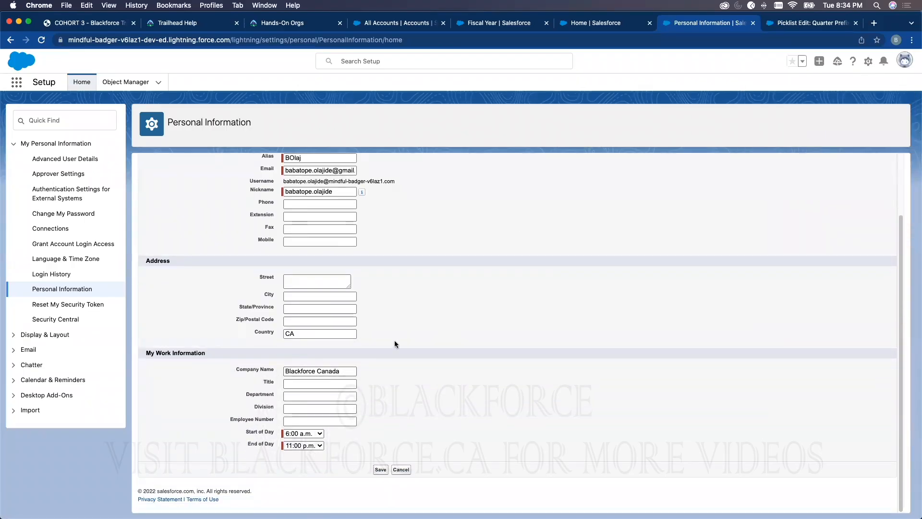
{"action": "scroll", "coordinate": [394, 340], "scroll_direction": "up", "scroll_amount": 3}
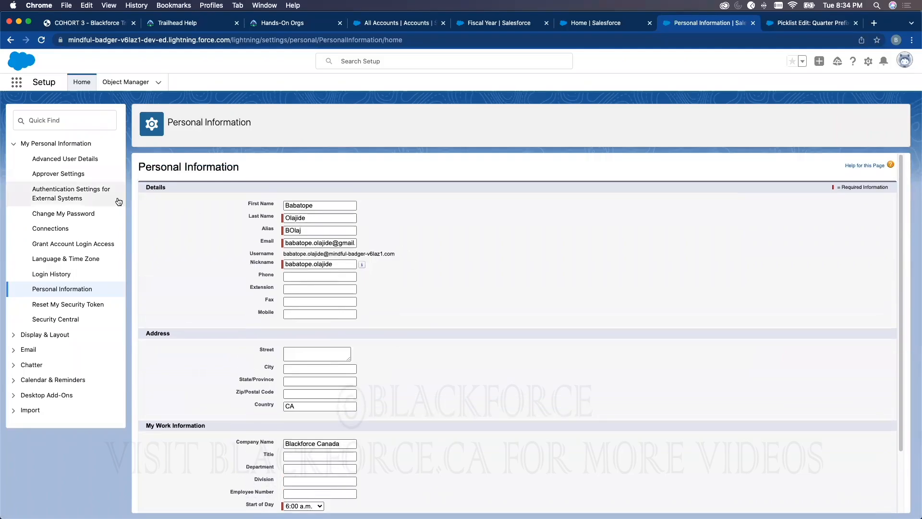
{"action": "left_click", "coordinate": [75, 260]}
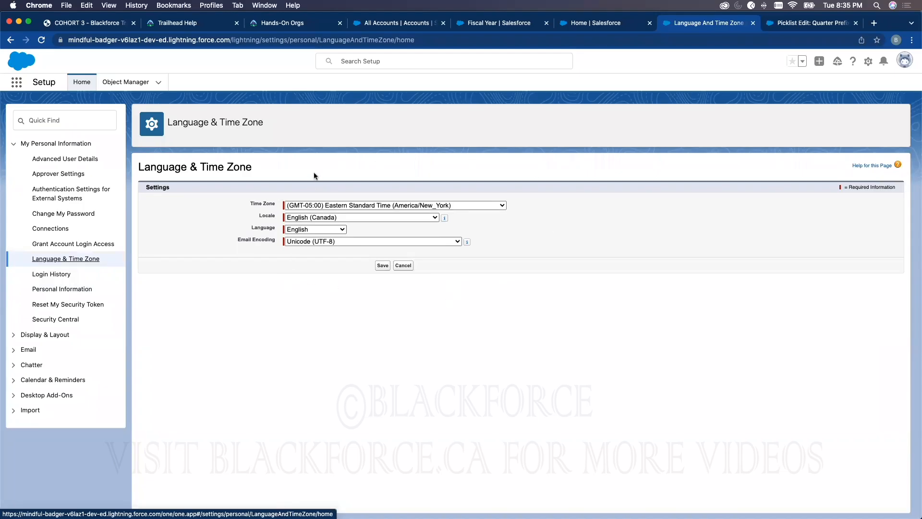
From the Sales home tab, open Setup, find Company Information and open the organization profile for editing at its Locale Settings
{"action": "left_click", "coordinate": [613, 25]}
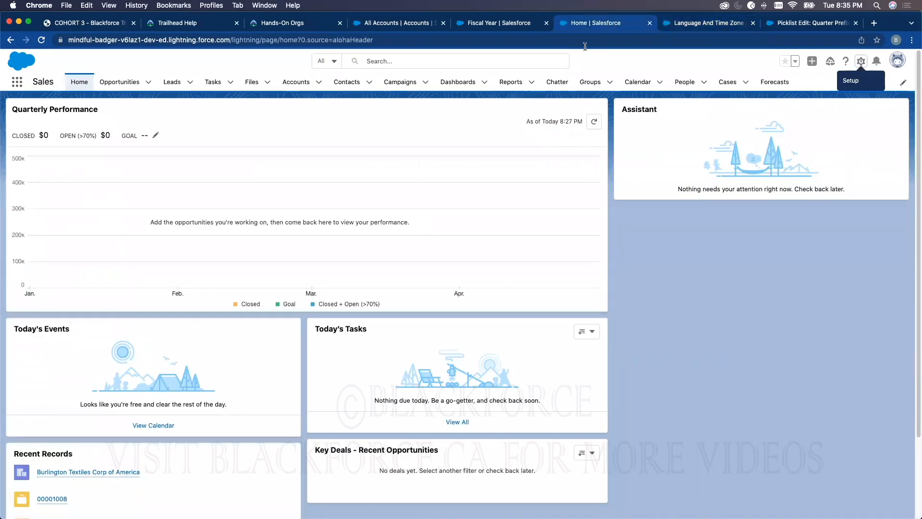
{"action": "left_click", "coordinate": [860, 61]}
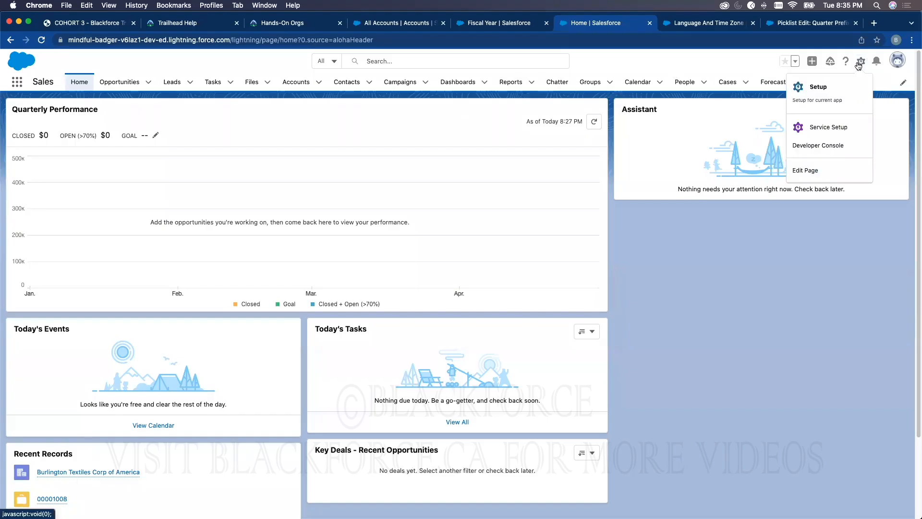
{"action": "left_click", "coordinate": [824, 91]}
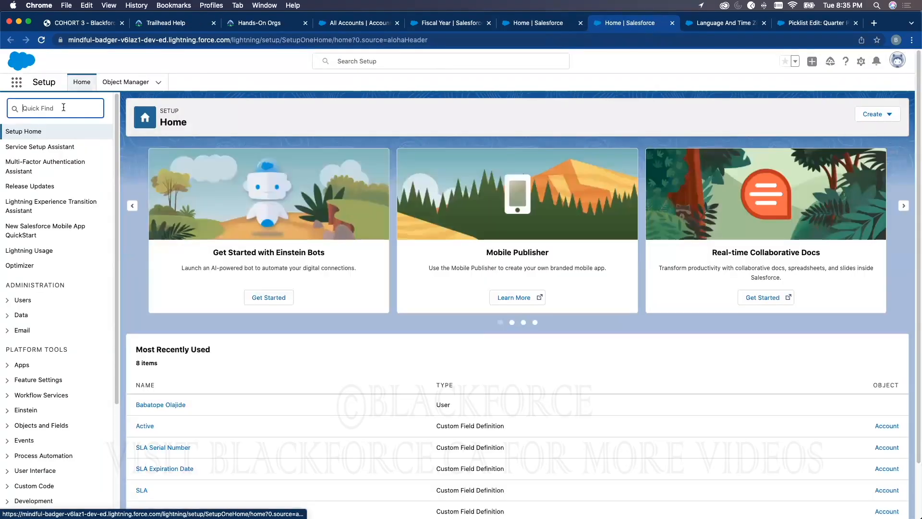
{"action": "type", "text": "compan"}
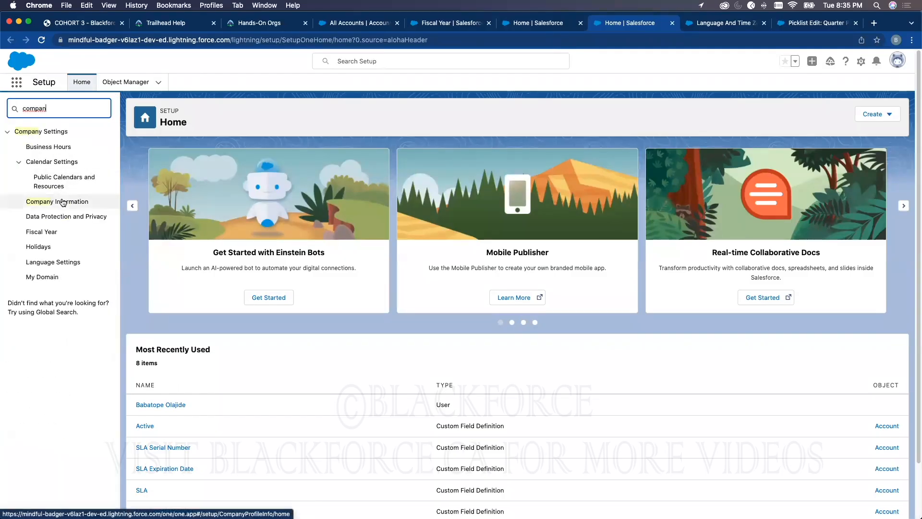
{"action": "left_click", "coordinate": [66, 202]}
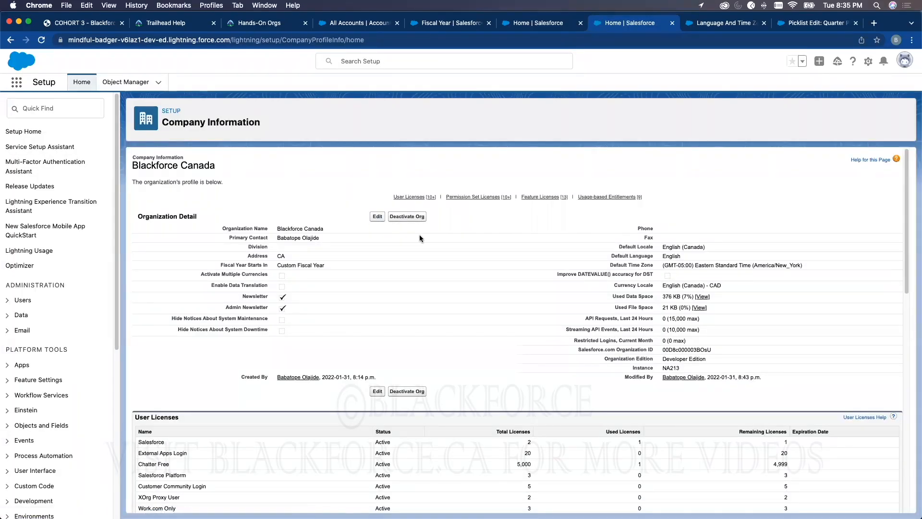
{"action": "left_click", "coordinate": [383, 215]}
{"action": "scroll", "coordinate": [476, 340], "scroll_direction": "down", "scroll_amount": 3}
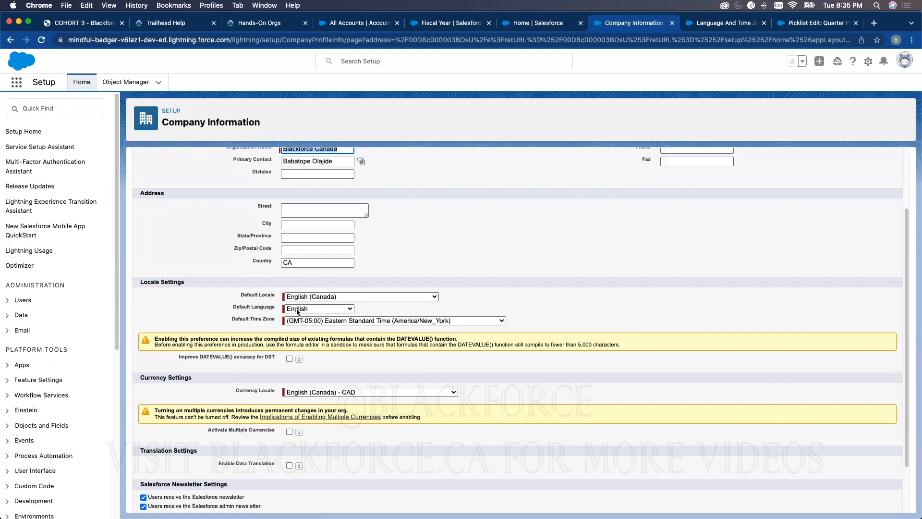
On the personal Language & Time Zone page, set the time zone to (GMT-03:00) West Greenland Standard Time (America/Godthab)
{"action": "left_click", "coordinate": [715, 25]}
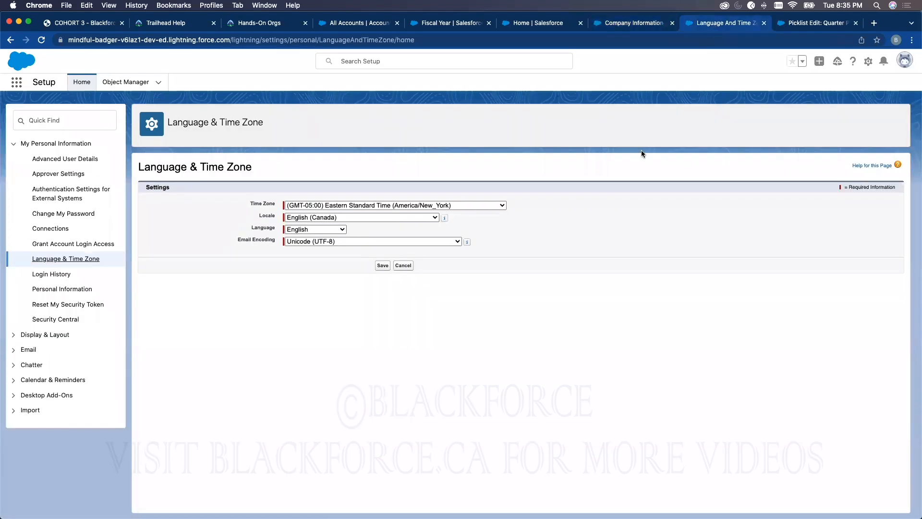
{"action": "left_click", "coordinate": [399, 206]}
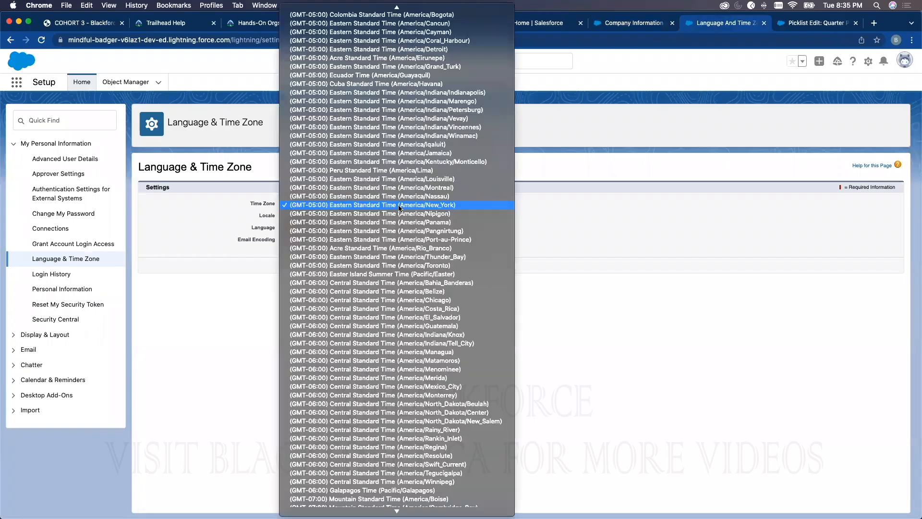
{"action": "scroll", "coordinate": [408, 458], "scroll_direction": "down", "scroll_amount": 3}
{"action": "scroll", "coordinate": [407, 460], "scroll_direction": "down", "scroll_amount": 3}
{"action": "scroll", "coordinate": [409, 461], "scroll_direction": "down", "scroll_amount": 4}
{"action": "scroll", "coordinate": [410, 442], "scroll_direction": "down", "scroll_amount": 6}
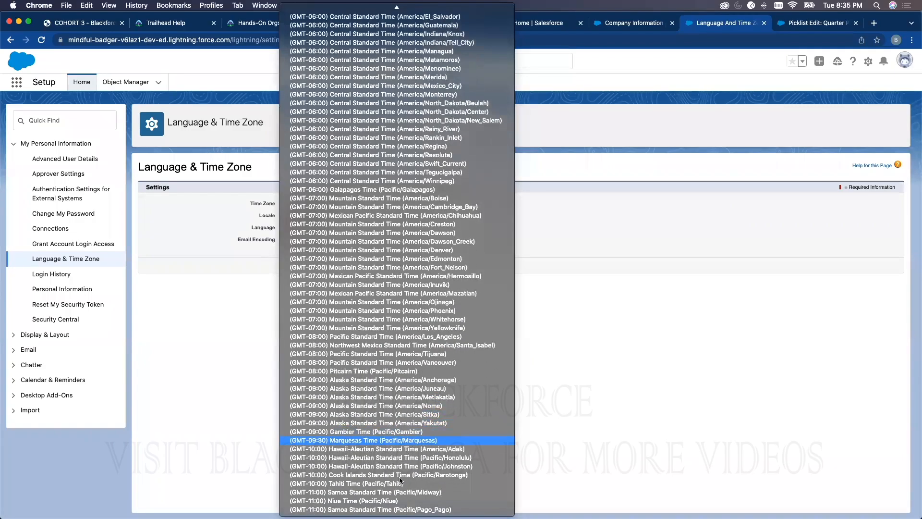
{"action": "scroll", "coordinate": [384, 494], "scroll_direction": "up", "scroll_amount": 20}
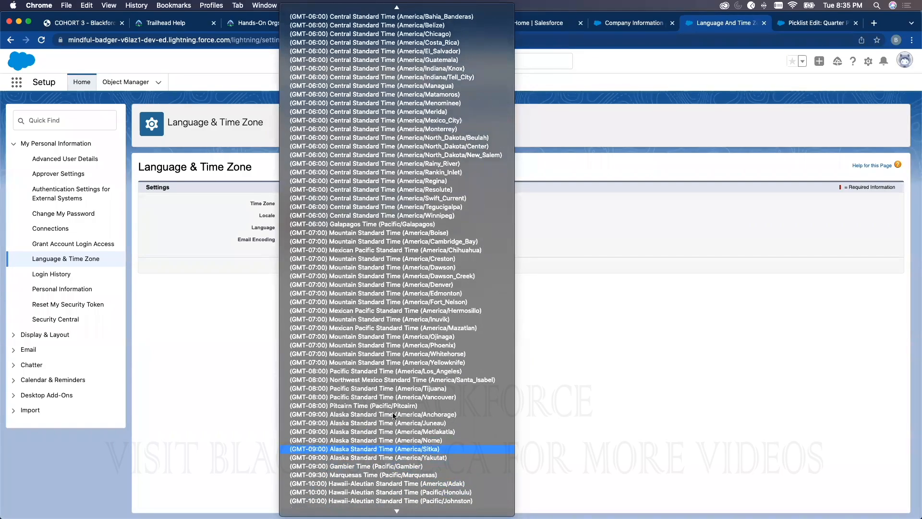
{"action": "scroll", "coordinate": [450, 167], "scroll_direction": "up", "scroll_amount": 12}
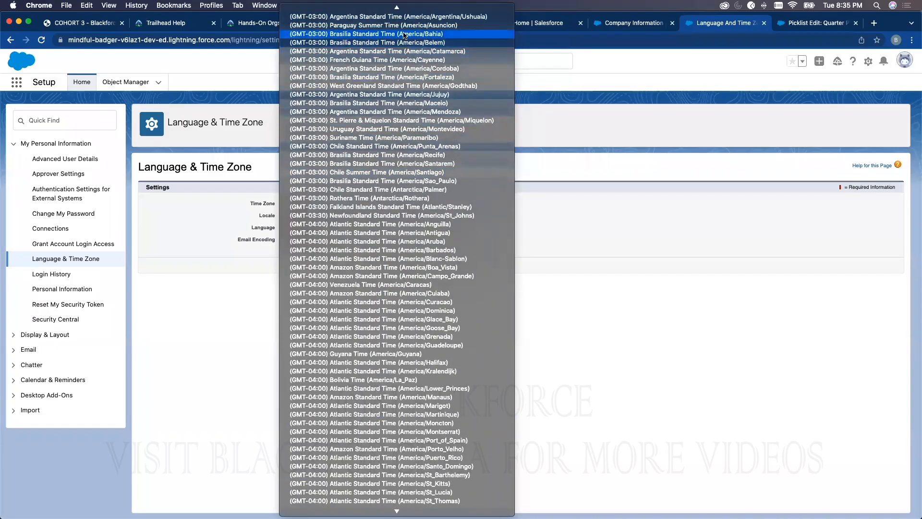
{"action": "left_click", "coordinate": [392, 87]}
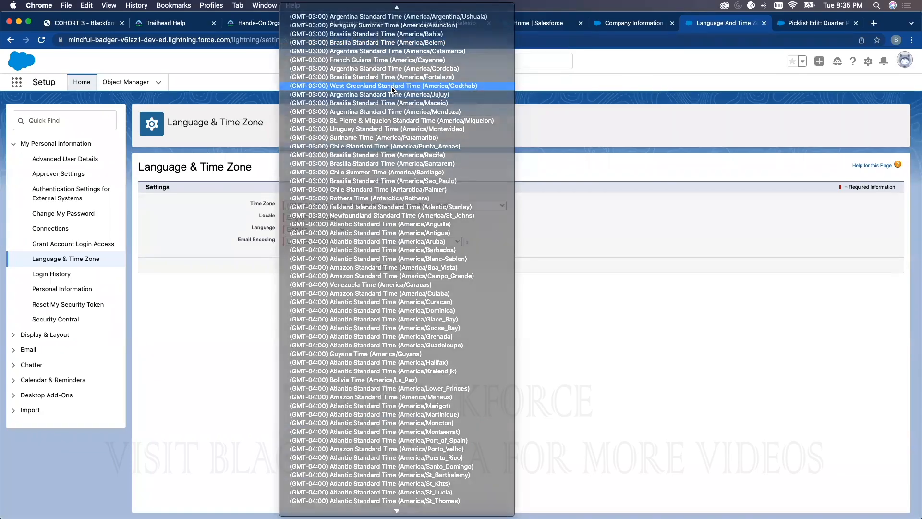
Set the personal language to Français and the locale to French (Canada), and save the settings
{"action": "left_click", "coordinate": [320, 230]}
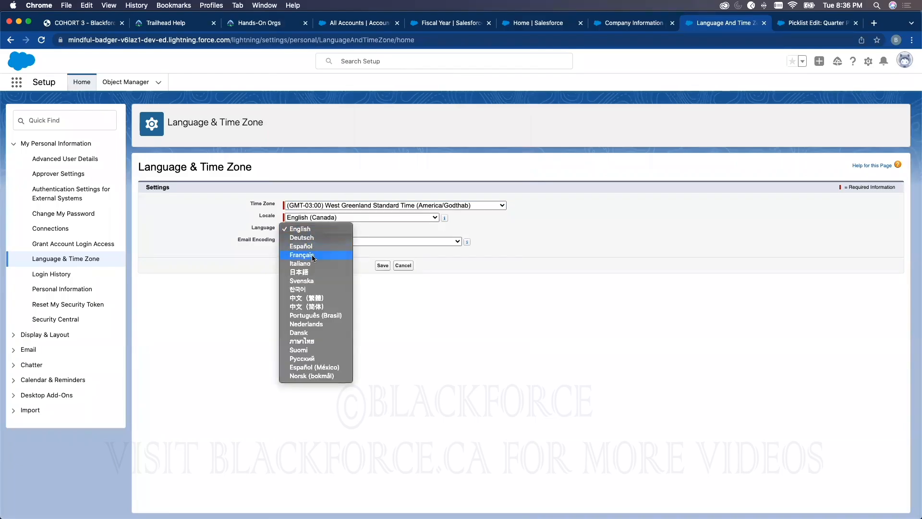
{"action": "left_click", "coordinate": [312, 255]}
{"action": "left_click", "coordinate": [325, 219]}
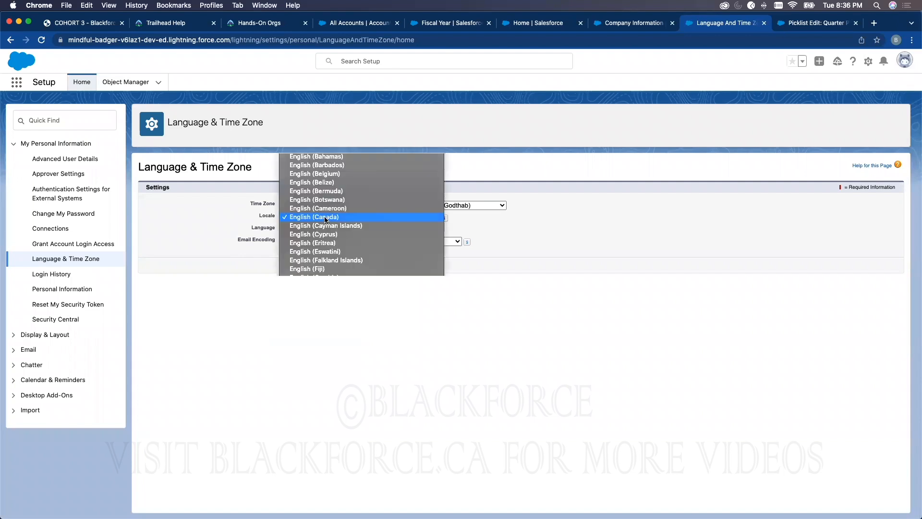
{"action": "scroll", "coordinate": [327, 412], "scroll_direction": "down", "scroll_amount": 10}
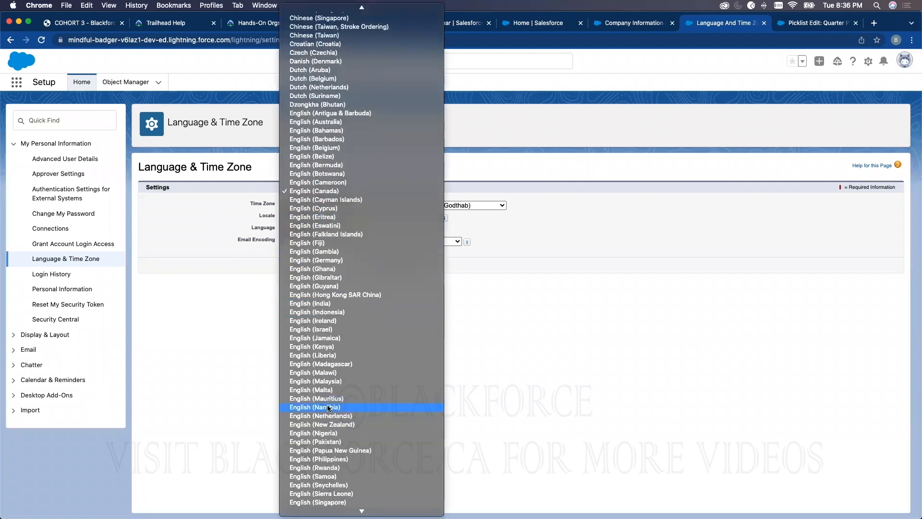
{"action": "left_click", "coordinate": [326, 363]}
{"action": "left_click", "coordinate": [313, 219]}
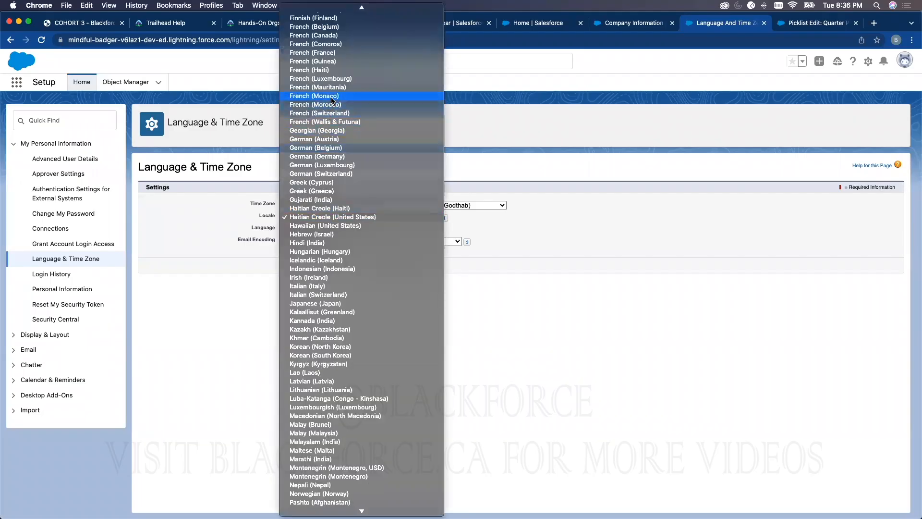
{"action": "left_click", "coordinate": [336, 37]}
{"action": "left_click", "coordinate": [381, 265]}
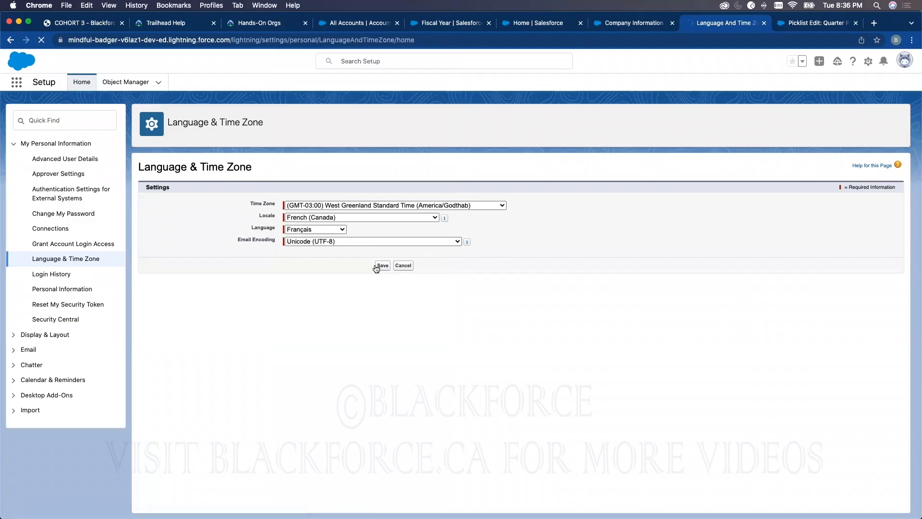
Compare the company's Locale Settings with the saved personal language settings, then open the Accueil page to view the French interface
{"action": "left_click", "coordinate": [793, 27]}
{"action": "left_click", "coordinate": [633, 23]}
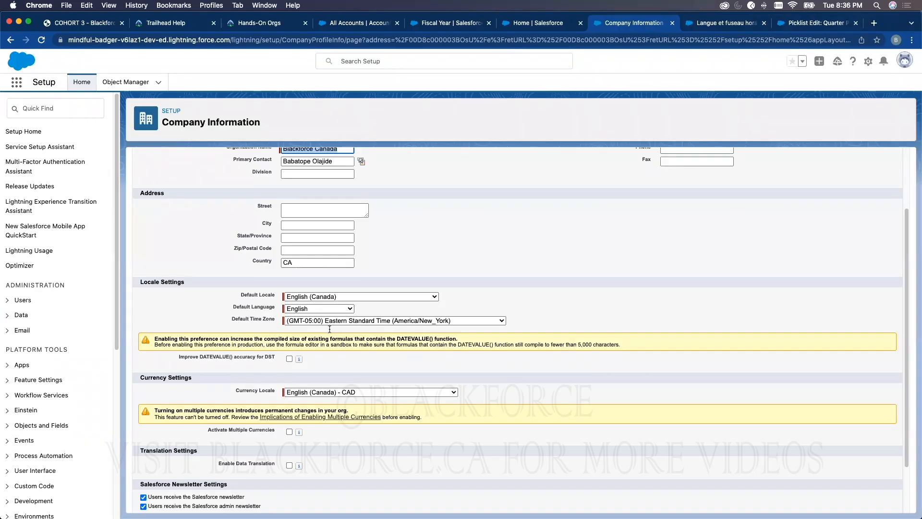
{"action": "left_click", "coordinate": [726, 25]}
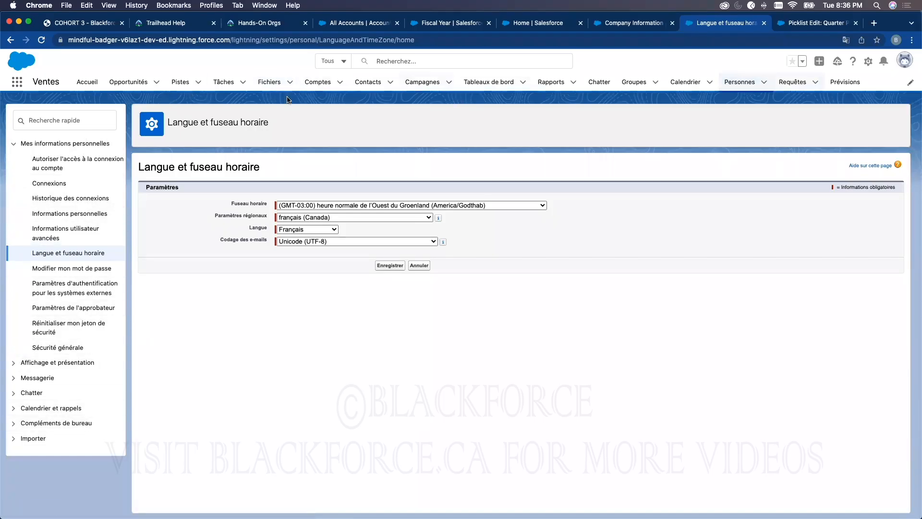
{"action": "left_click", "coordinate": [87, 85]}
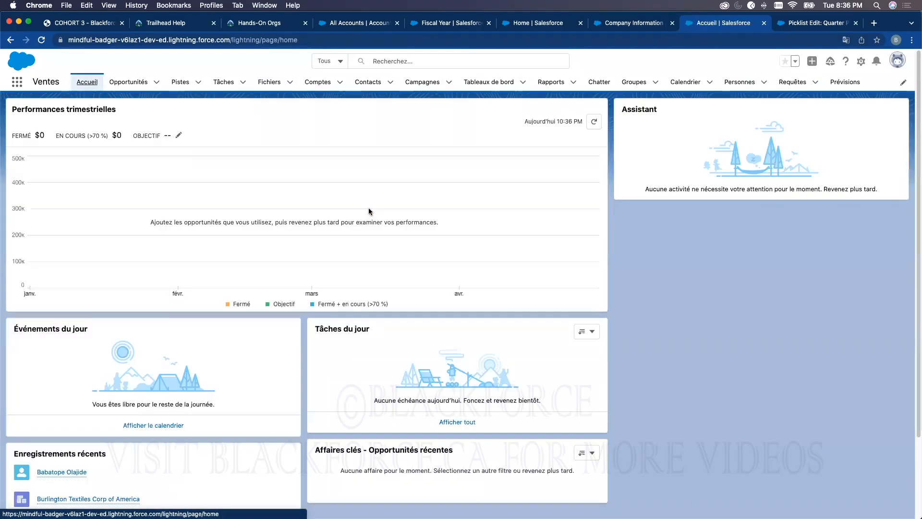
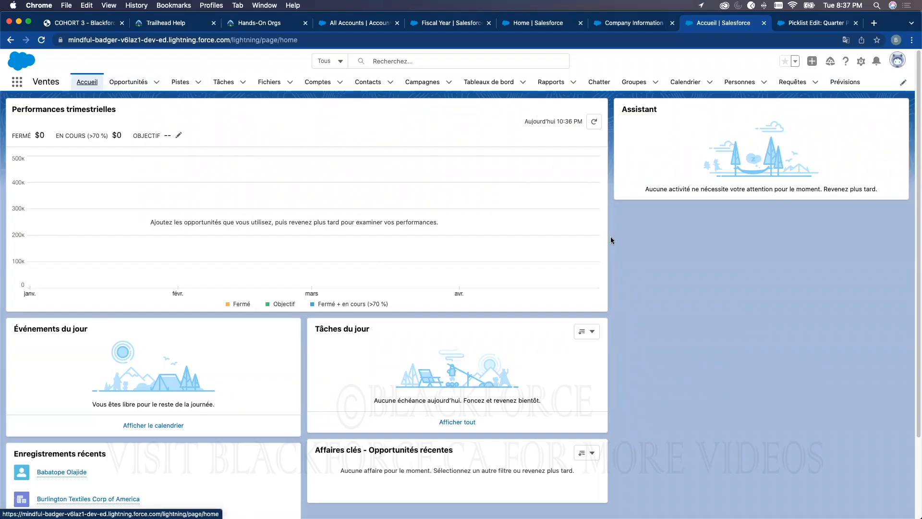
Compare the French Accueil page with the company's Locale Settings and return to the Company Information page
{"action": "left_click", "coordinate": [618, 30]}
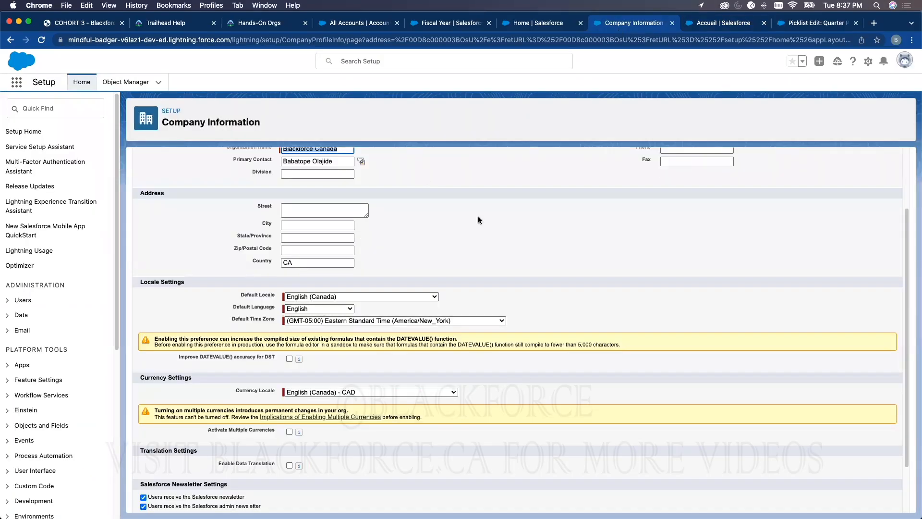
{"action": "left_click", "coordinate": [722, 30]}
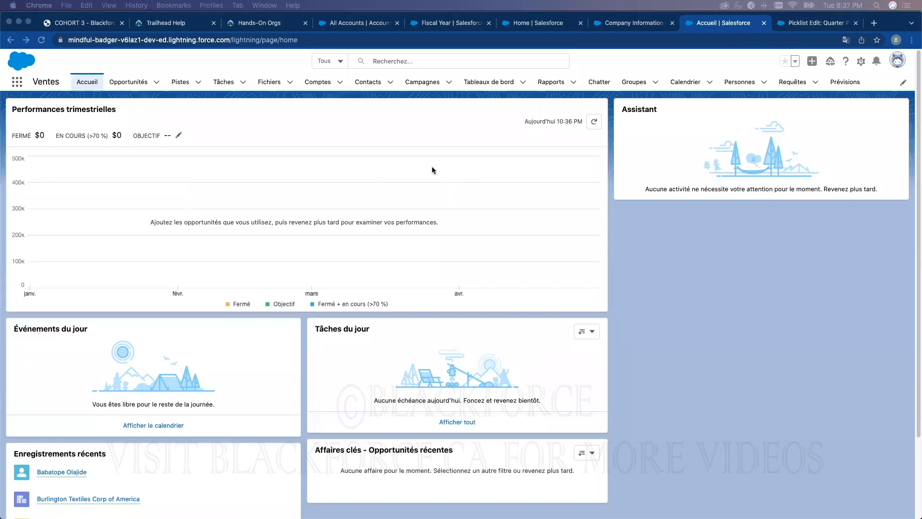
{"action": "left_click", "coordinate": [542, 27]}
{"action": "left_click", "coordinate": [619, 28]}
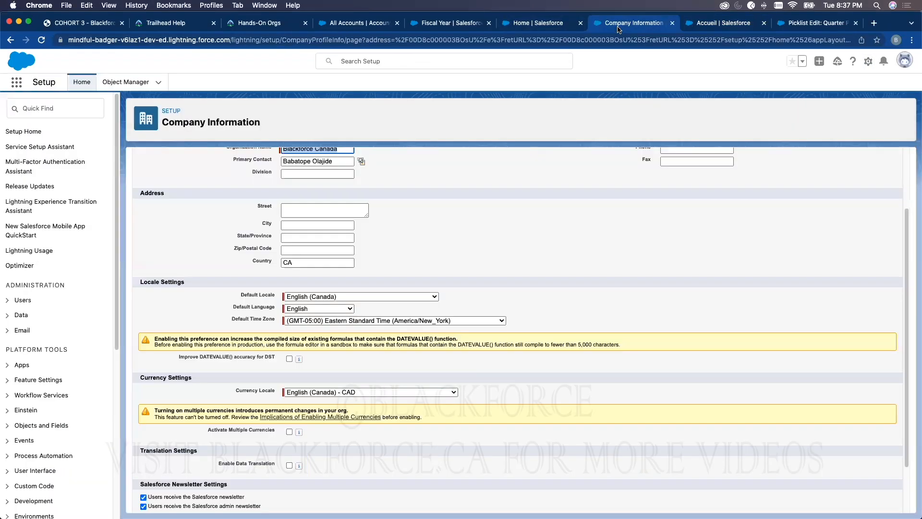
Try to find the currency settings by searching Setup
{"action": "left_click", "coordinate": [53, 104]}
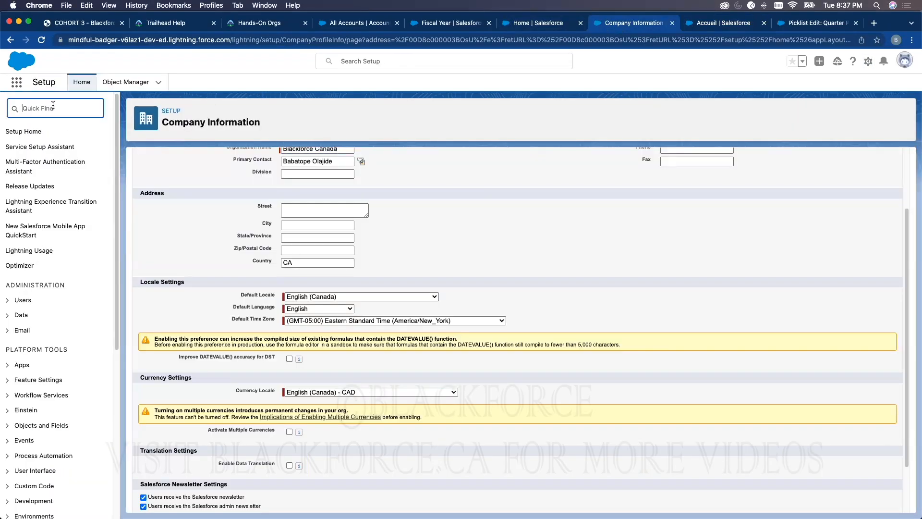
{"action": "type", "text": "curency"}
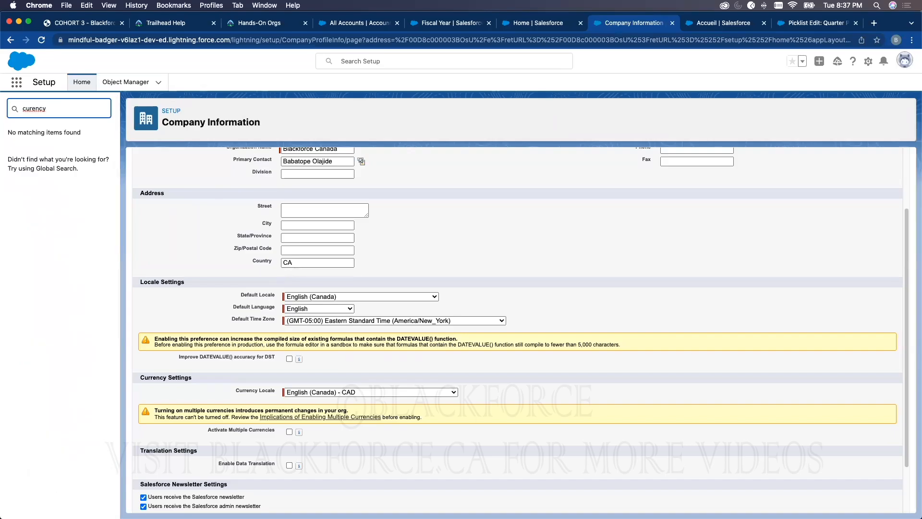
{"action": "key", "text": "BackSpace"}
{"action": "key", "text": "BackSpace"}
{"action": "key", "text": "BackSpace"}
{"action": "type", "text": "re"}
{"action": "key", "text": "BackSpace"}
{"action": "key", "text": "BackSpace"}
Search Setup for "company" and open the Company Information page
{"action": "type", "text": "company"}
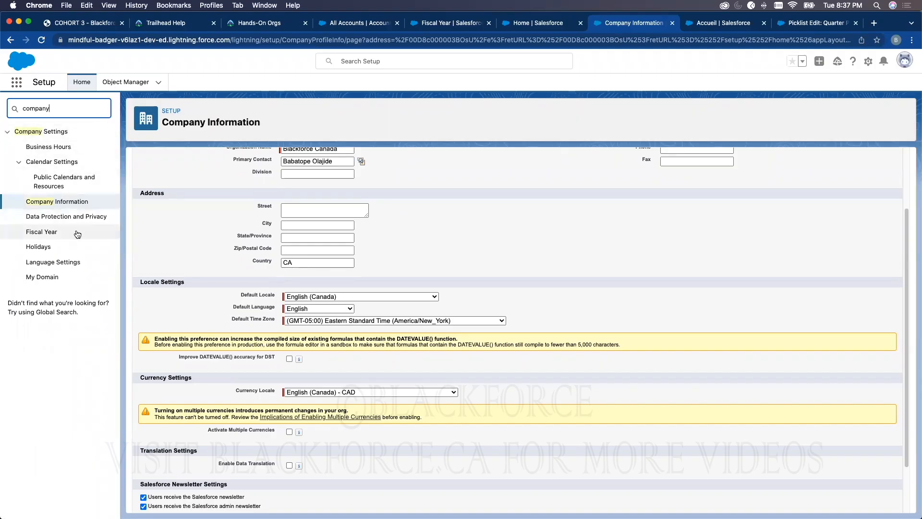
{"action": "left_click", "coordinate": [70, 202]}
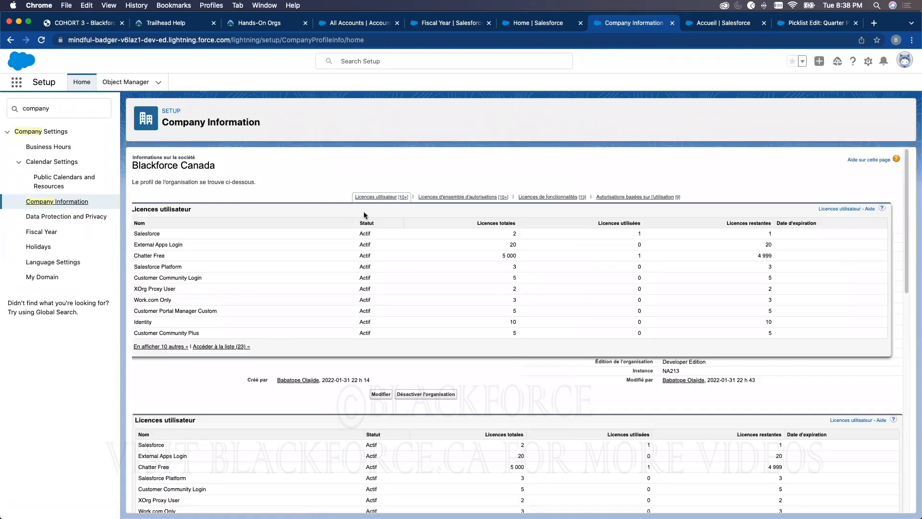
Open the personal settings and look through the Mes informations personnelles pages for the language options
{"action": "left_click", "coordinate": [905, 60]}
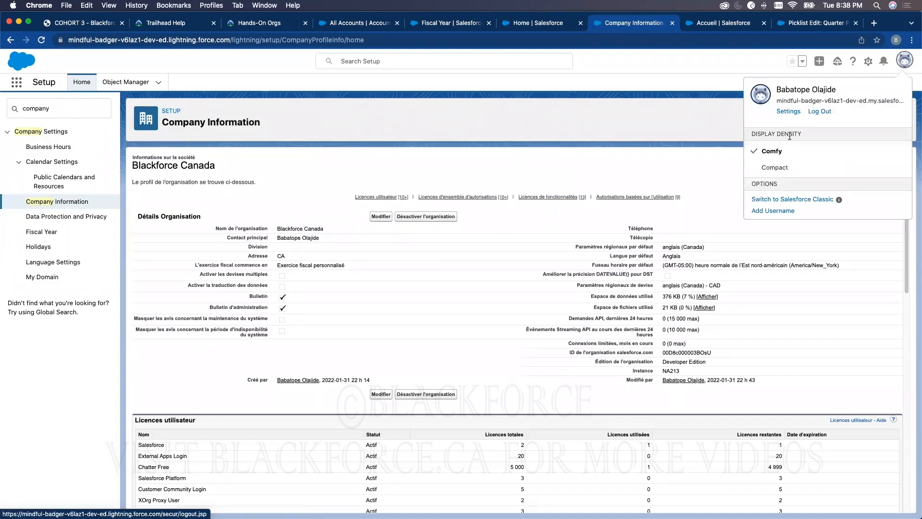
{"action": "left_click", "coordinate": [787, 111]}
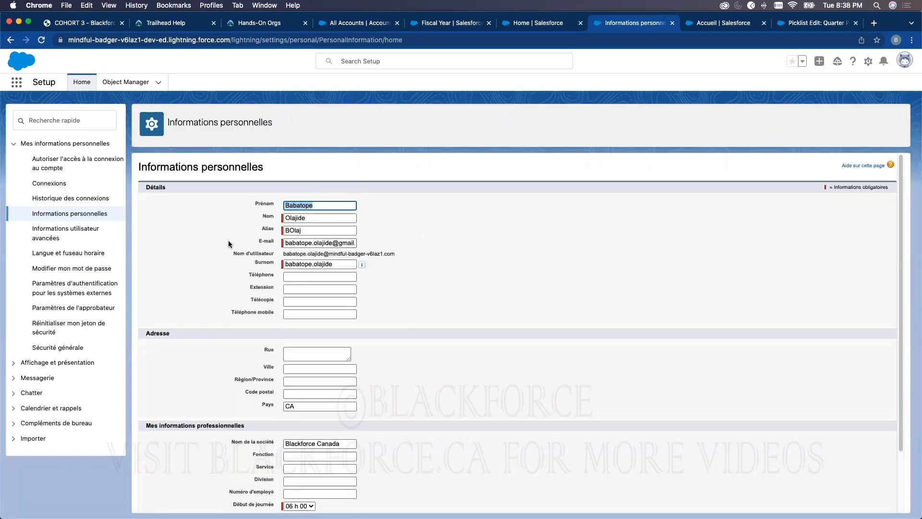
{"action": "left_click", "coordinate": [83, 290]}
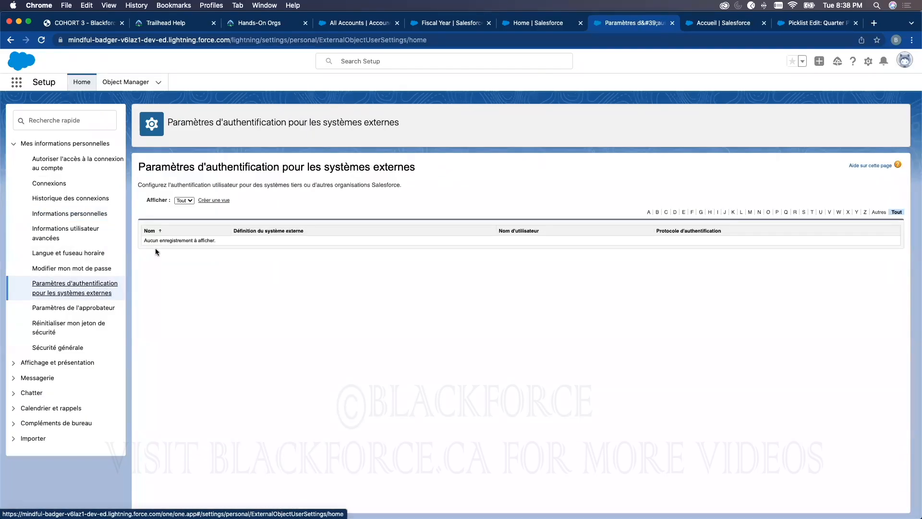
{"action": "left_click", "coordinate": [59, 266]}
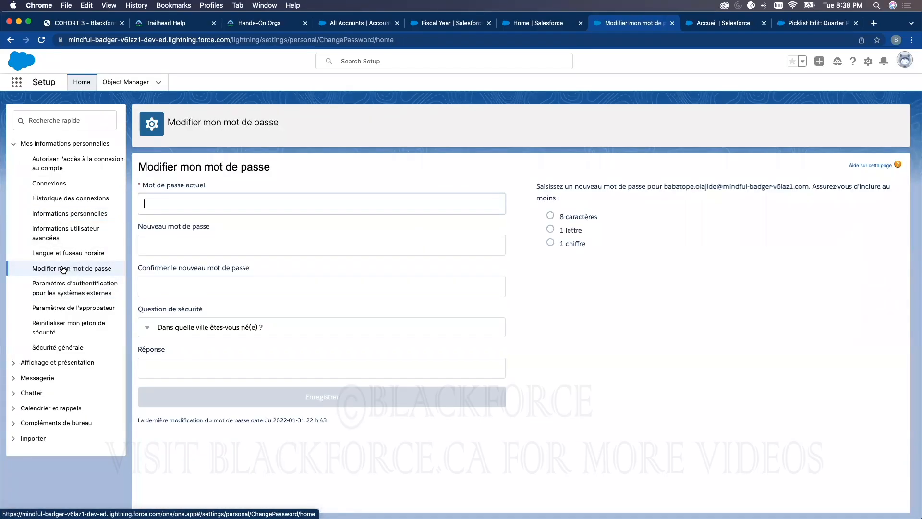
{"action": "left_click", "coordinate": [65, 235]}
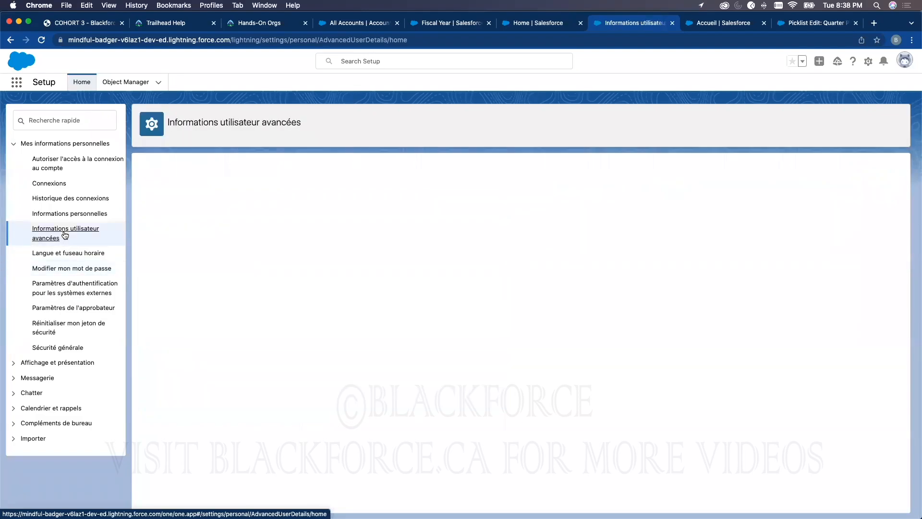
{"action": "left_click", "coordinate": [64, 213]}
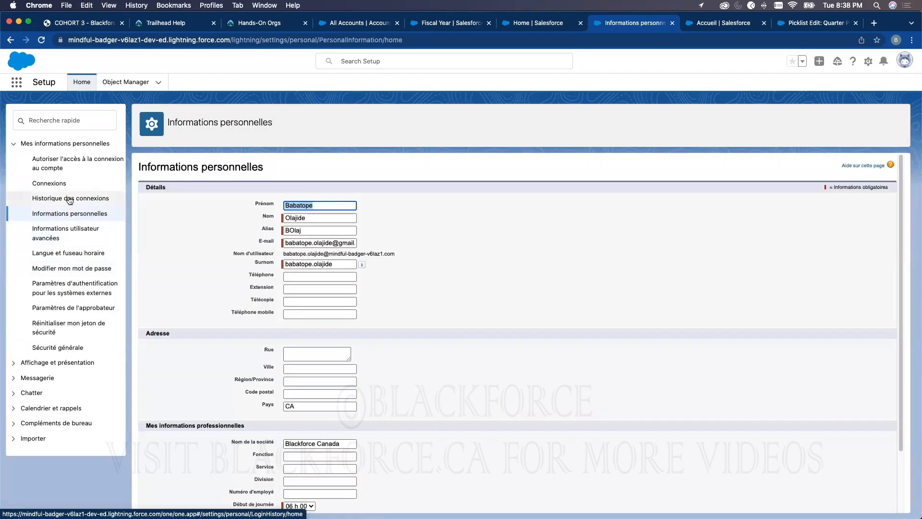
{"action": "left_click", "coordinate": [69, 199]}
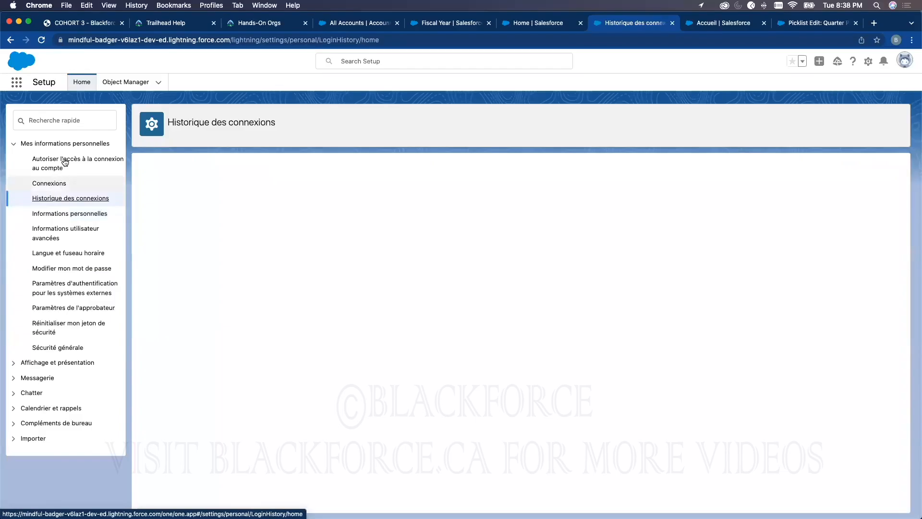
{"action": "left_click", "coordinate": [65, 162]}
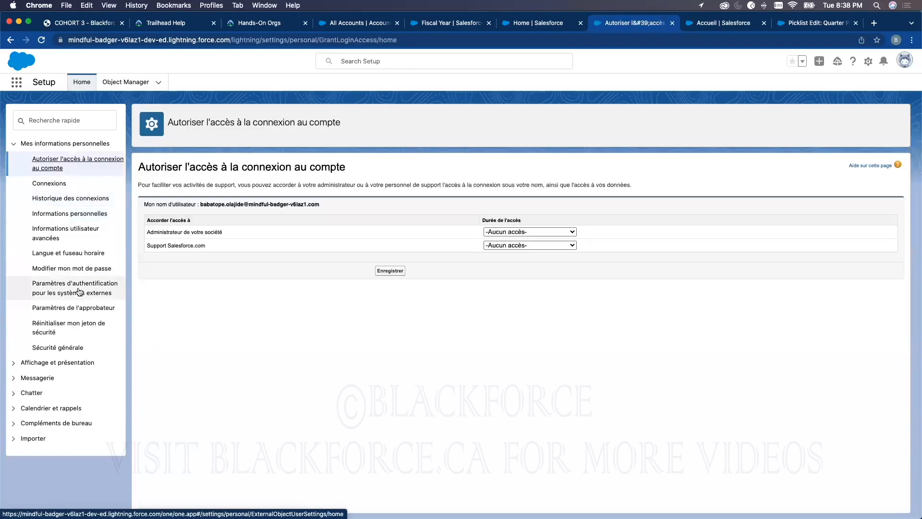
{"action": "left_click", "coordinate": [65, 331]}
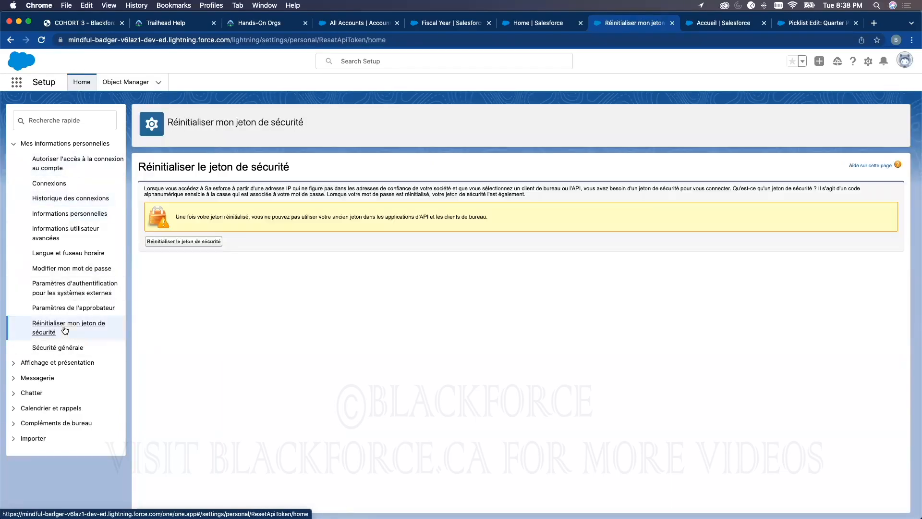
{"action": "left_click", "coordinate": [66, 309]}
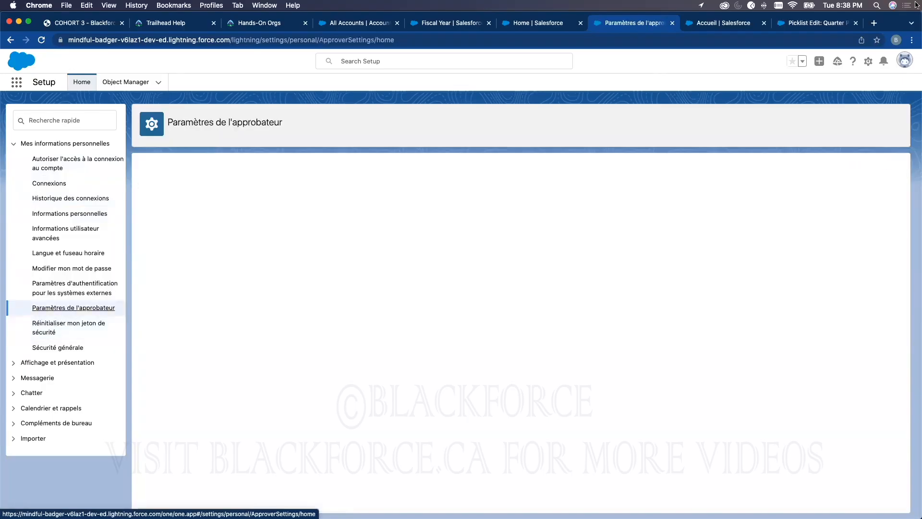
{"action": "left_click", "coordinate": [860, 41]}
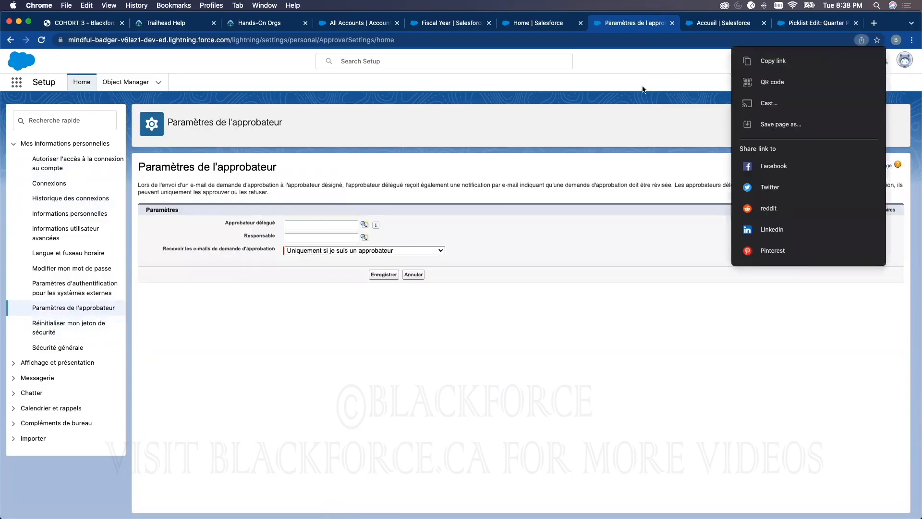
{"action": "left_click", "coordinate": [658, 69]}
{"action": "left_click", "coordinate": [861, 40]}
{"action": "left_click", "coordinate": [666, 72]}
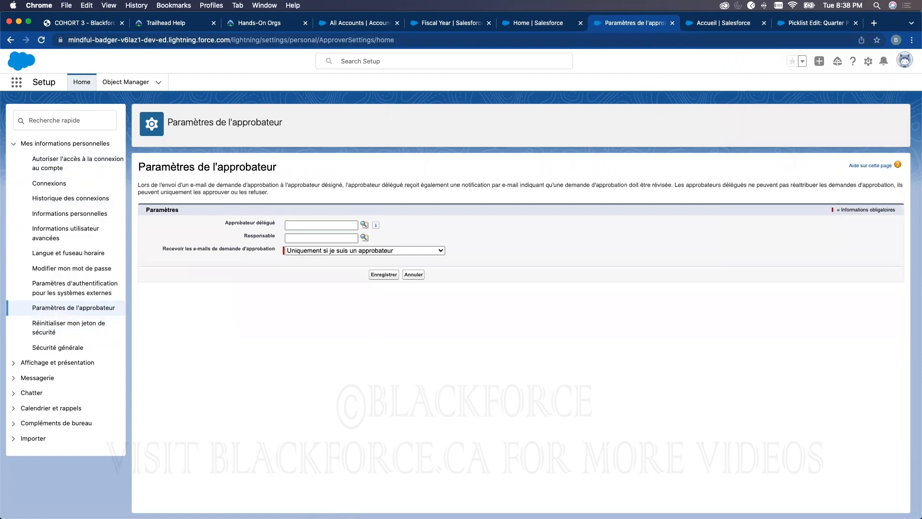
Open the Langue et fuseau horaire page and set the personal language to English
{"action": "left_click", "coordinate": [61, 290]}
{"action": "left_click", "coordinate": [67, 254]}
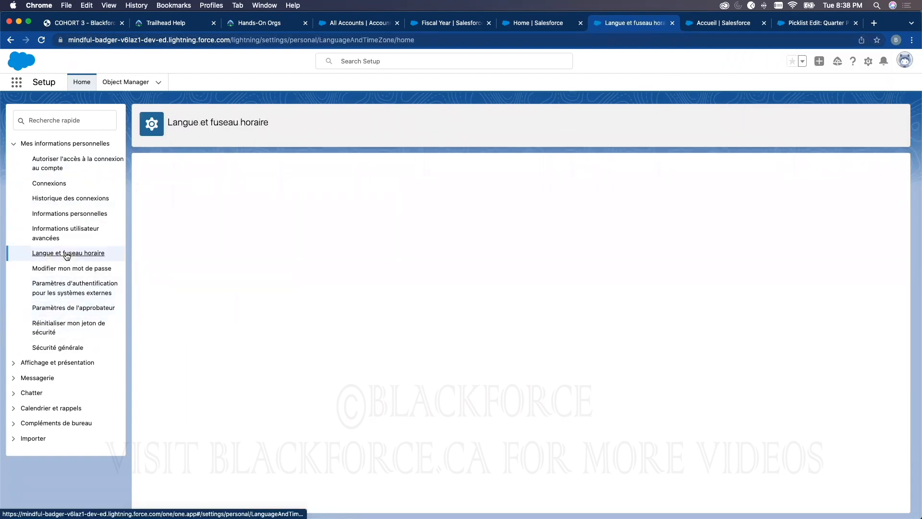
{"action": "left_click", "coordinate": [319, 229]}
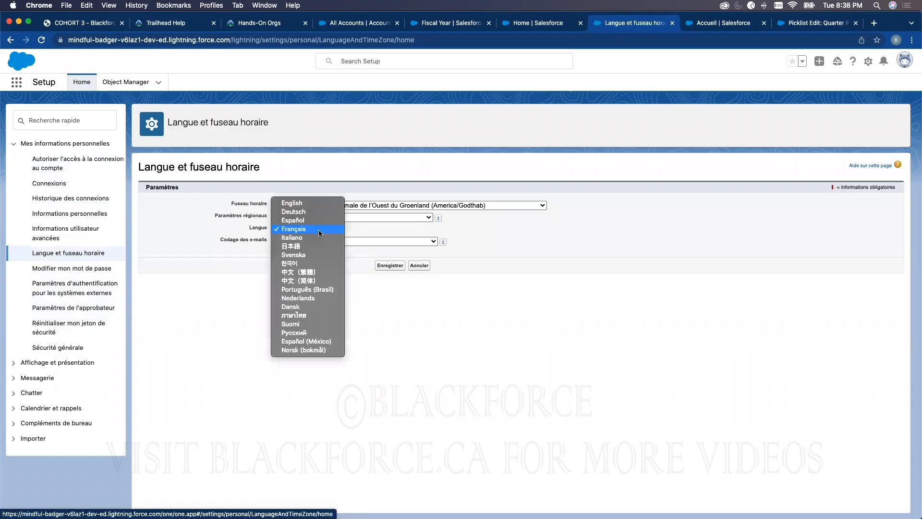
{"action": "left_click", "coordinate": [297, 203]}
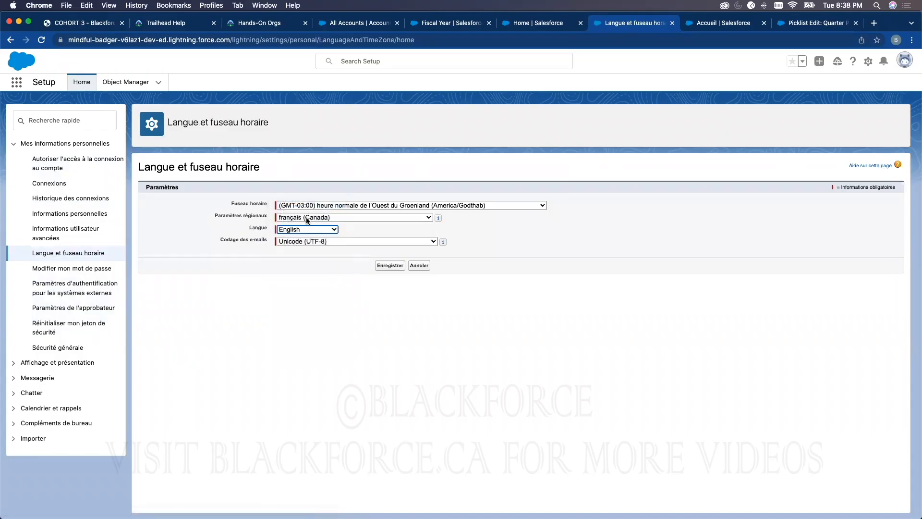
Set the locale to anglais (Canada) and the time zone to (GMT-05:00) Eastern Standard Time (America/New_York), and save the settings
{"action": "left_click", "coordinate": [306, 218]}
{"action": "scroll", "coordinate": [310, 211], "scroll_direction": "up", "scroll_amount": 15}
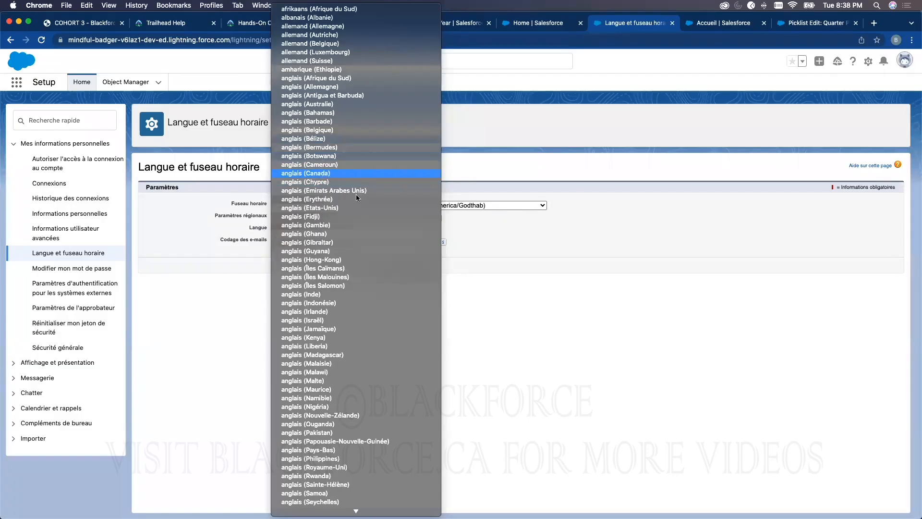
{"action": "left_click", "coordinate": [324, 174]}
{"action": "left_click", "coordinate": [412, 206]}
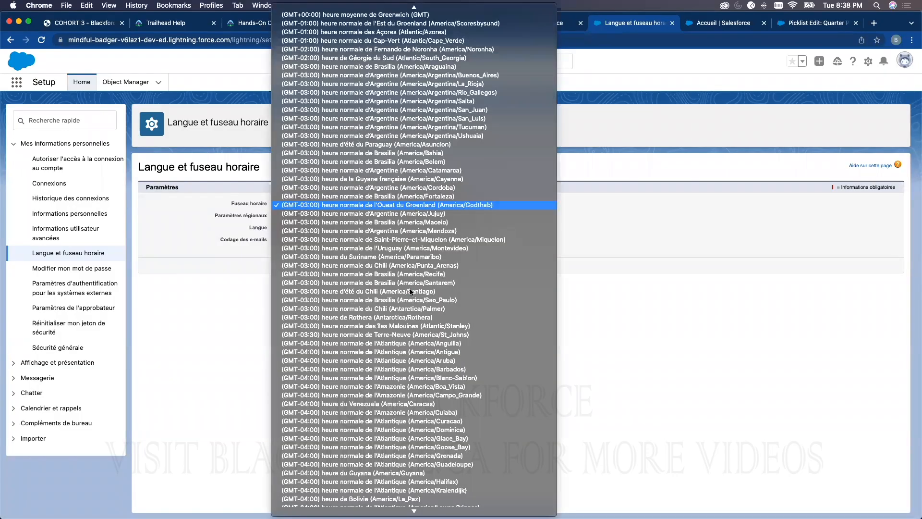
{"action": "scroll", "coordinate": [412, 291], "scroll_direction": "down", "scroll_amount": 10}
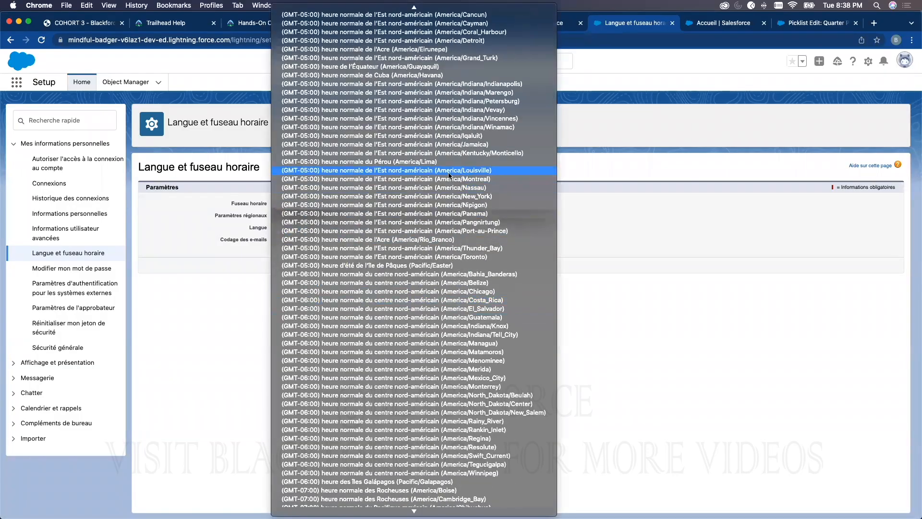
{"action": "left_click", "coordinate": [419, 196]}
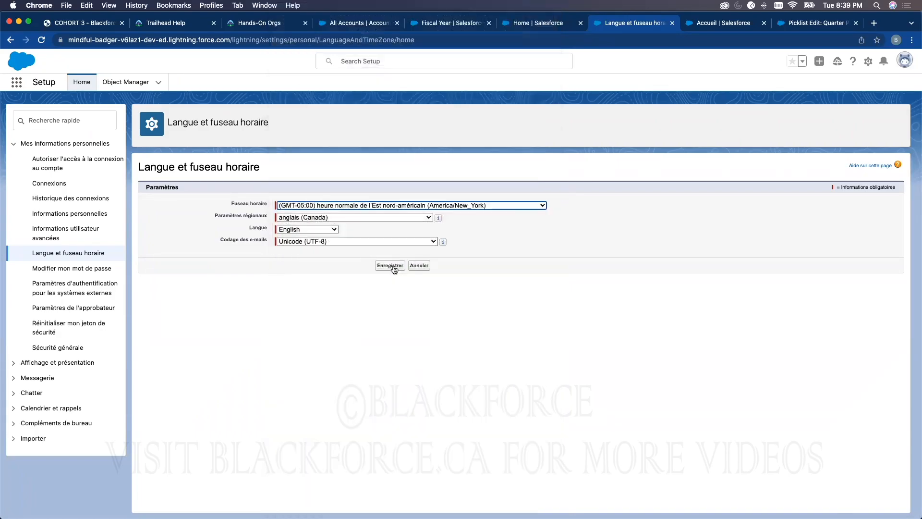
{"action": "left_click", "coordinate": [394, 267]}
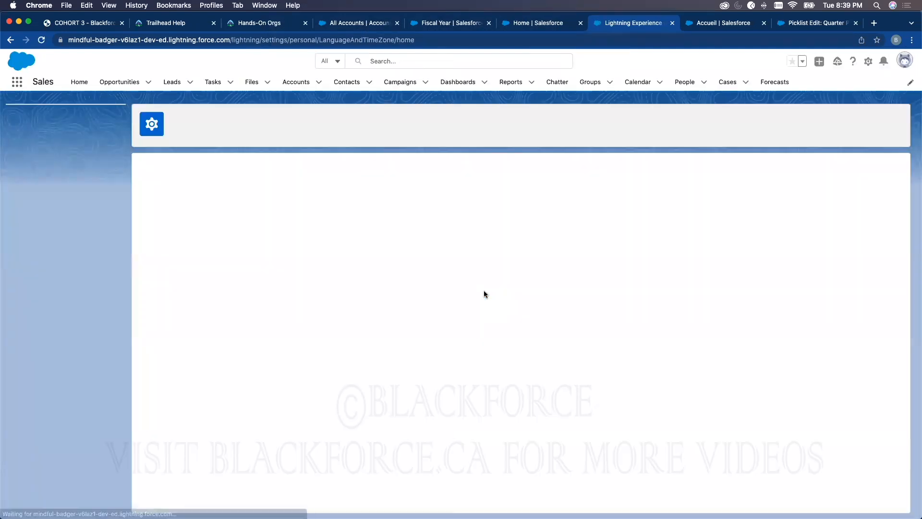
From the Accueil page, open Setup in a separate browser tab and reload it
{"action": "left_click", "coordinate": [718, 24]}
{"action": "left_click", "coordinate": [860, 61]}
{"action": "left_click", "coordinate": [810, 91]}
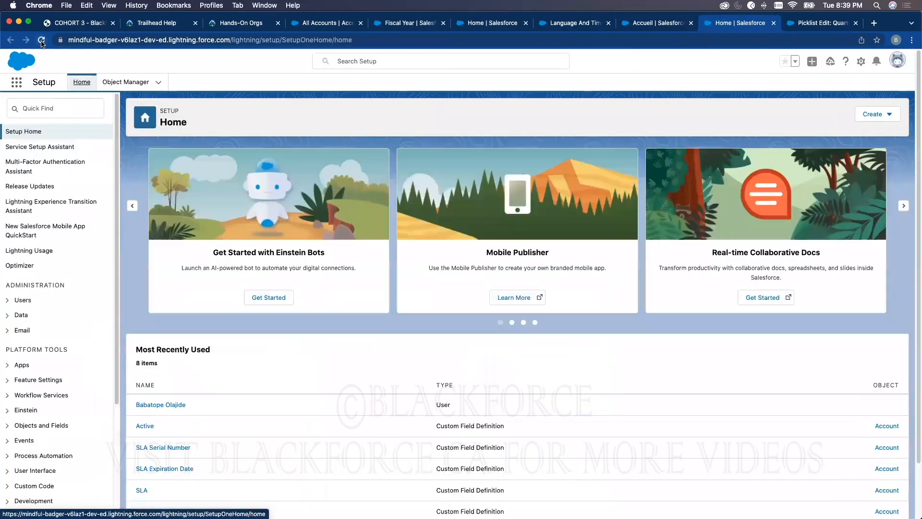
{"action": "left_click", "coordinate": [42, 40]}
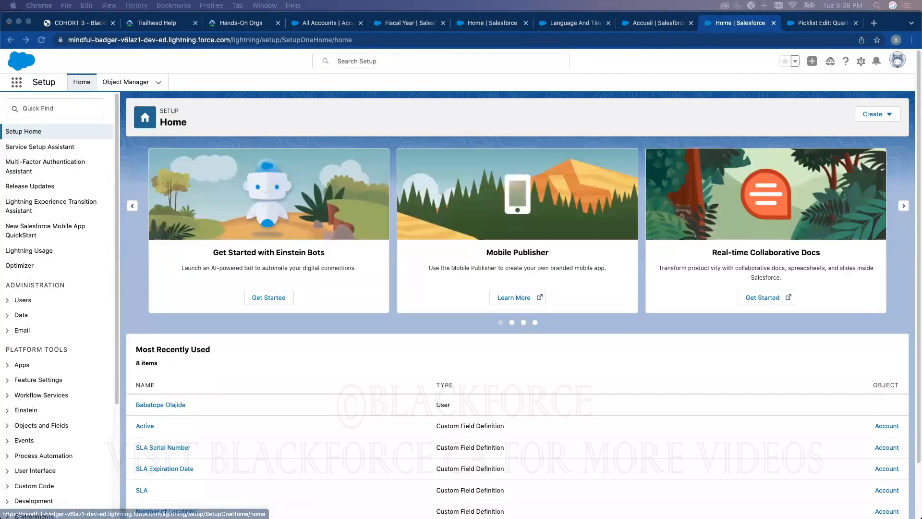
Search Setup for currency options again and clear the search term
{"action": "left_click", "coordinate": [81, 115]}
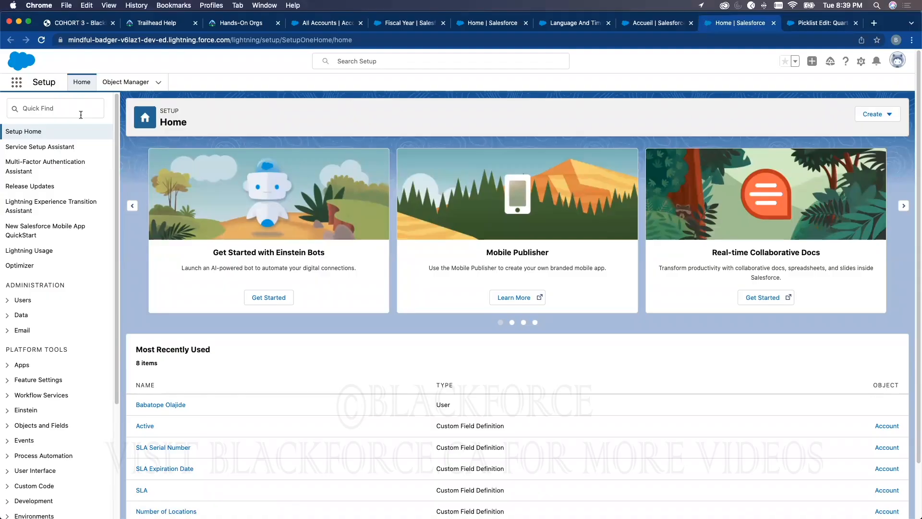
{"action": "left_click", "coordinate": [80, 113]}
{"action": "type", "text": "cur"}
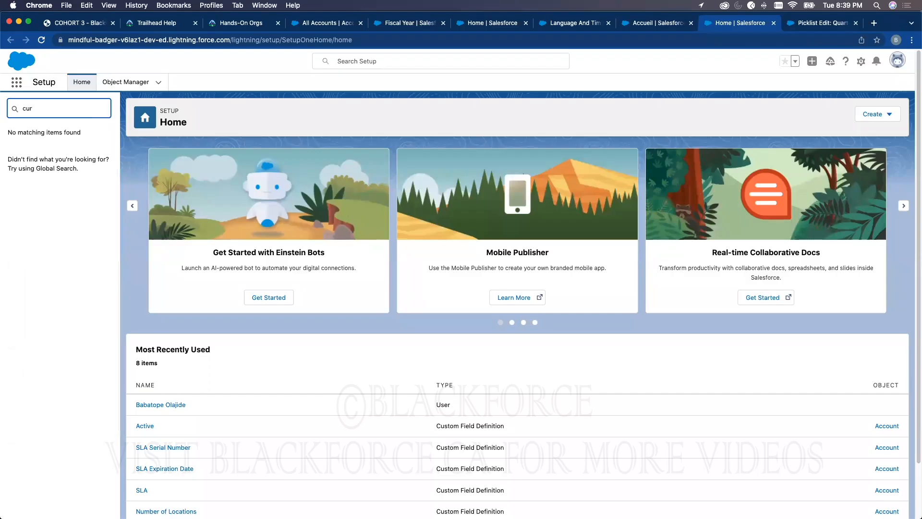
{"action": "type", "text": "re"}
{"action": "key", "text": "BackSpace"}
{"action": "key", "text": "BackSpace"}
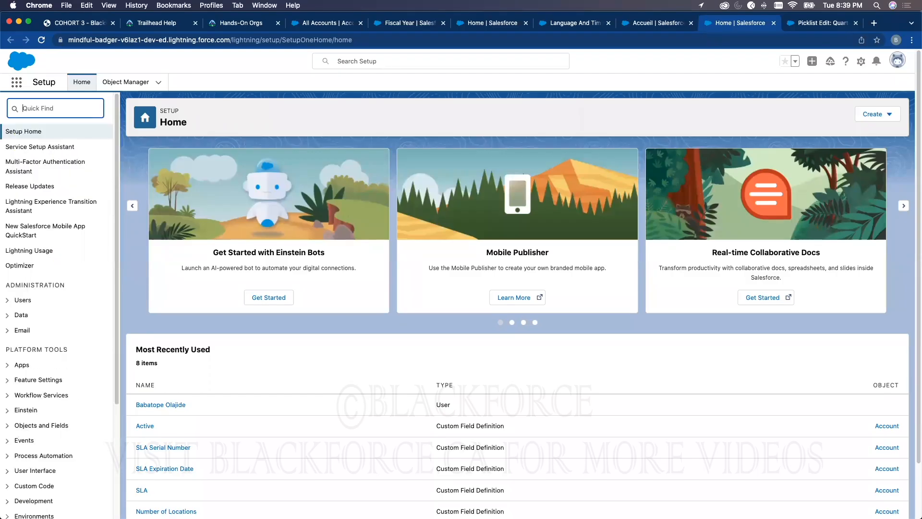
Search Setup for "lang" and open Language Settings under Company Settings
{"action": "type", "text": "lang"}
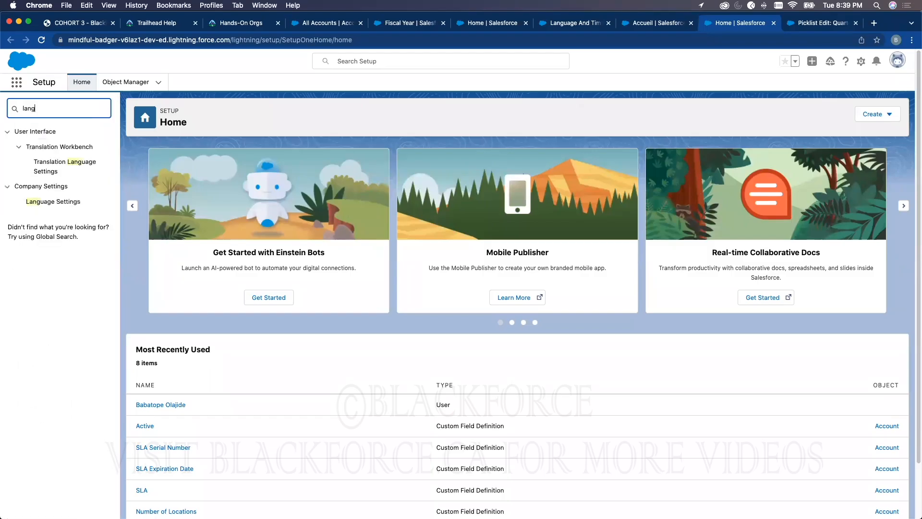
{"action": "left_click", "coordinate": [63, 201]}
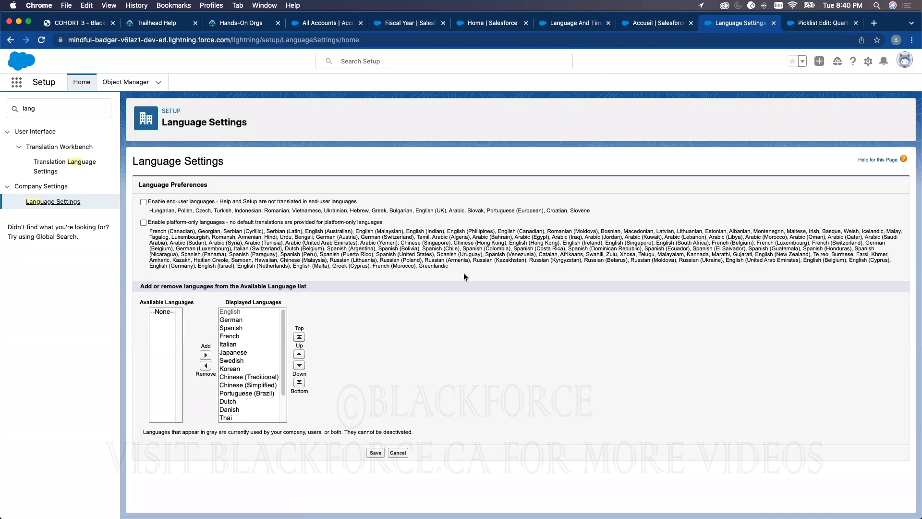
View the personal Language & Time Zone page and the Sales home page in their open tabs
{"action": "left_click", "coordinate": [585, 24]}
{"action": "left_click", "coordinate": [488, 27]}
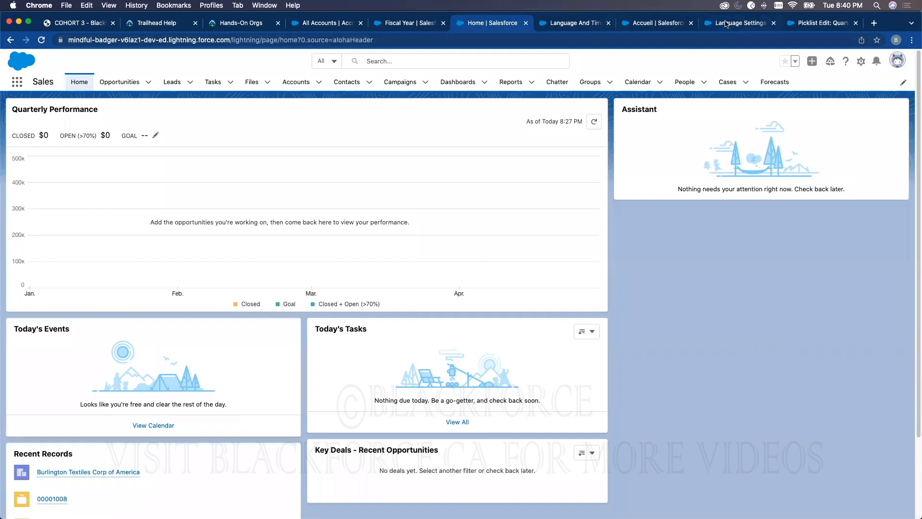
{"action": "left_click", "coordinate": [804, 23]}
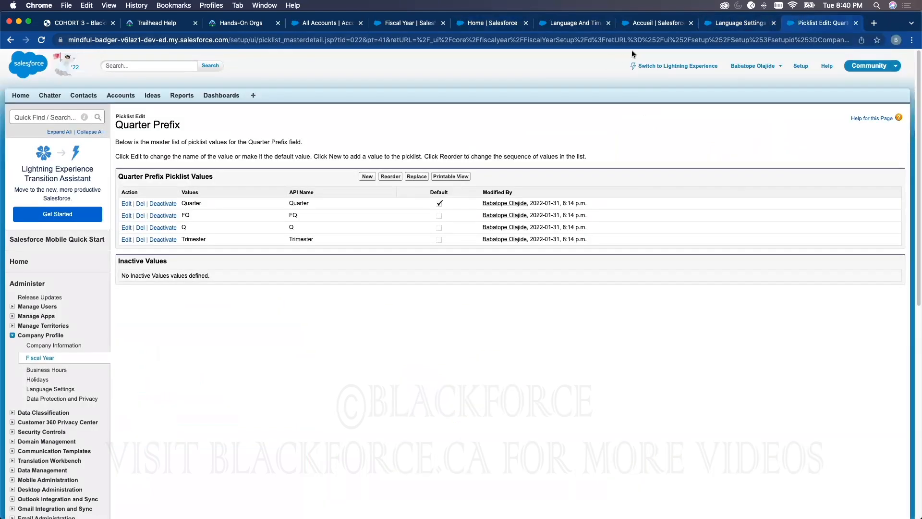
{"action": "left_click", "coordinate": [644, 24]}
{"action": "left_click", "coordinate": [566, 30]}
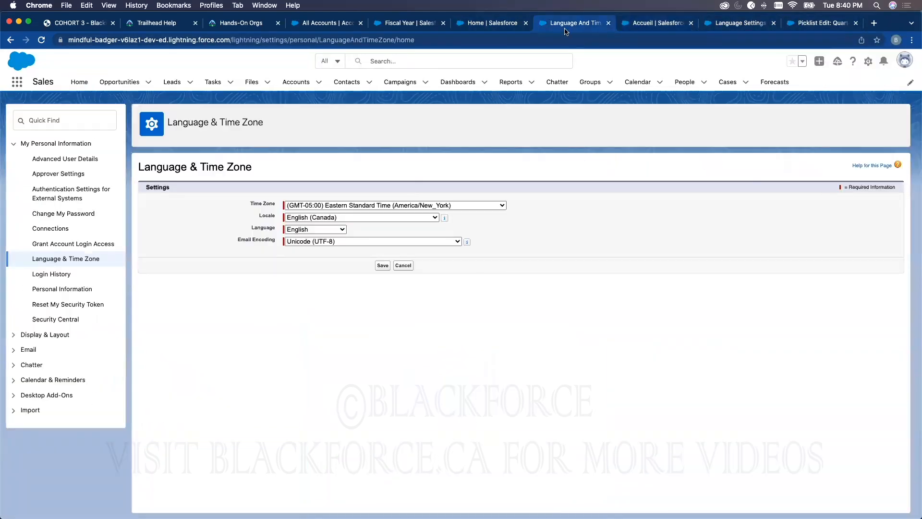
{"action": "left_click", "coordinate": [482, 28]}
In the company Language Settings, remove the languages from Italian through Thai from the Displayed Languages and save
{"action": "left_click", "coordinate": [711, 26]}
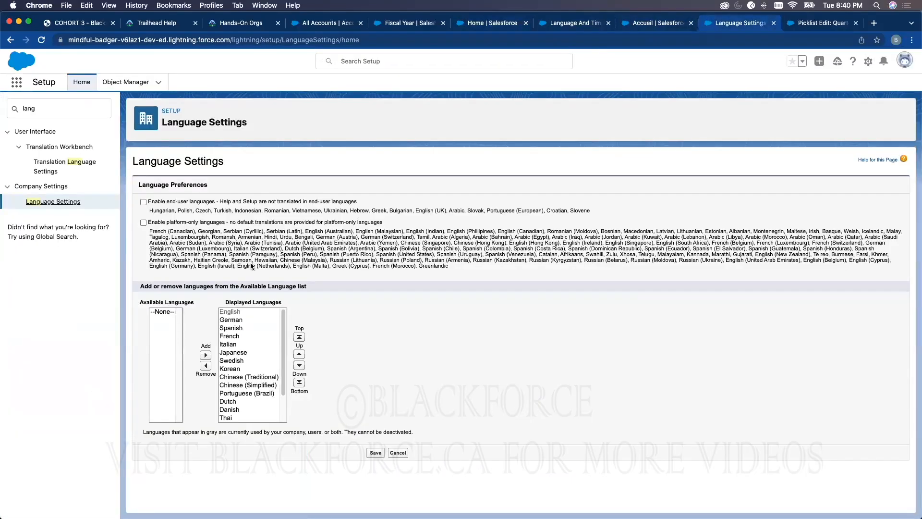
{"action": "left_click", "coordinate": [237, 328]}
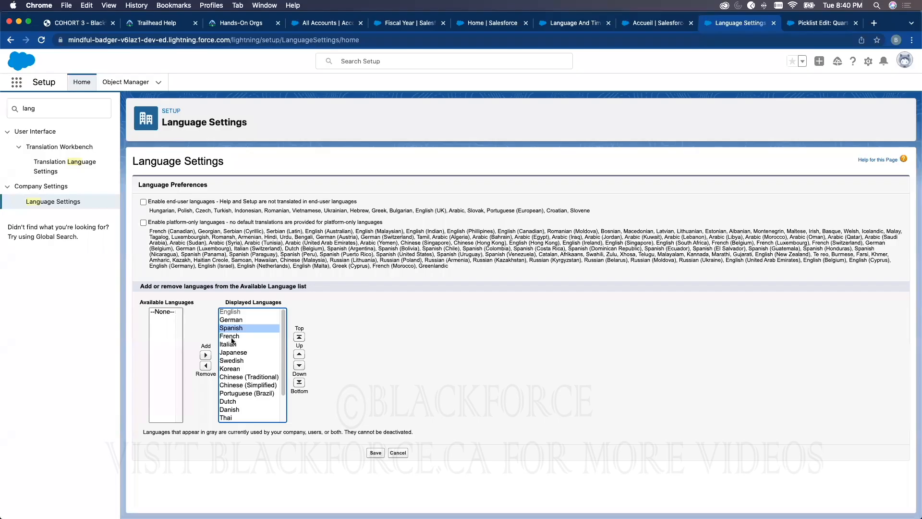
{"action": "left_click", "coordinate": [229, 345]}
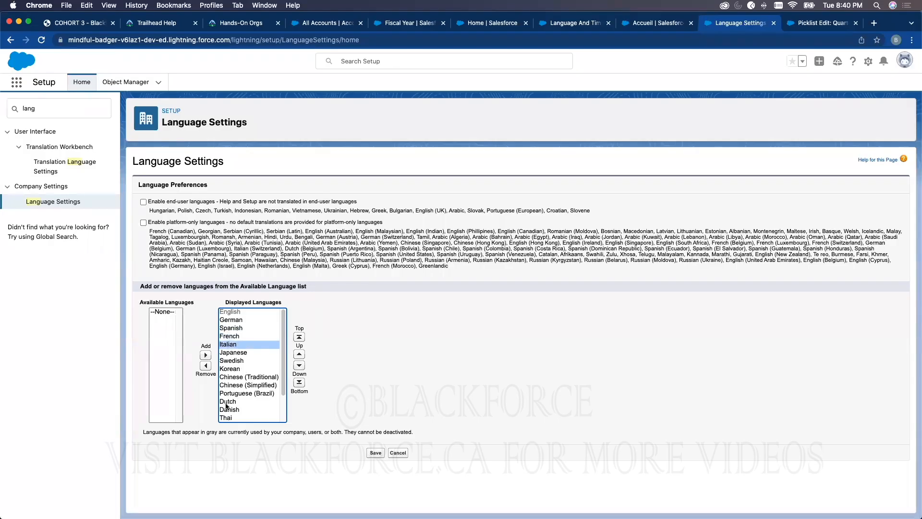
{"action": "left_click", "coordinate": [226, 417], "text": "shift"}
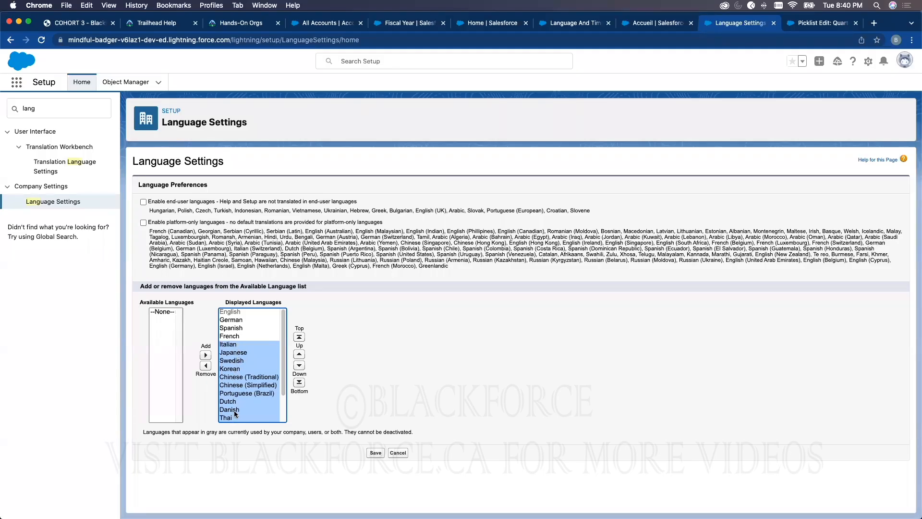
{"action": "left_click", "coordinate": [205, 366]}
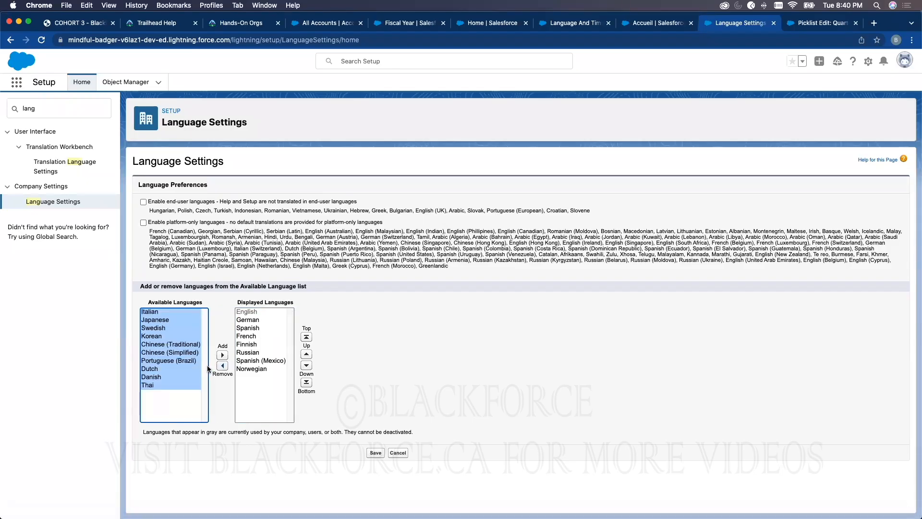
{"action": "left_click", "coordinate": [376, 452]}
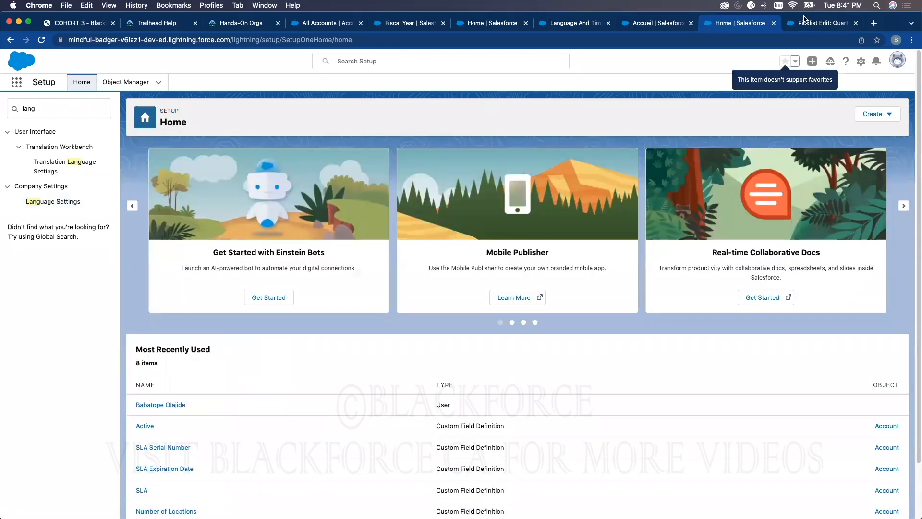
Open the personal Language & Time Zone settings and view the available Language options without changing the selection
{"action": "left_click", "coordinate": [896, 59]}
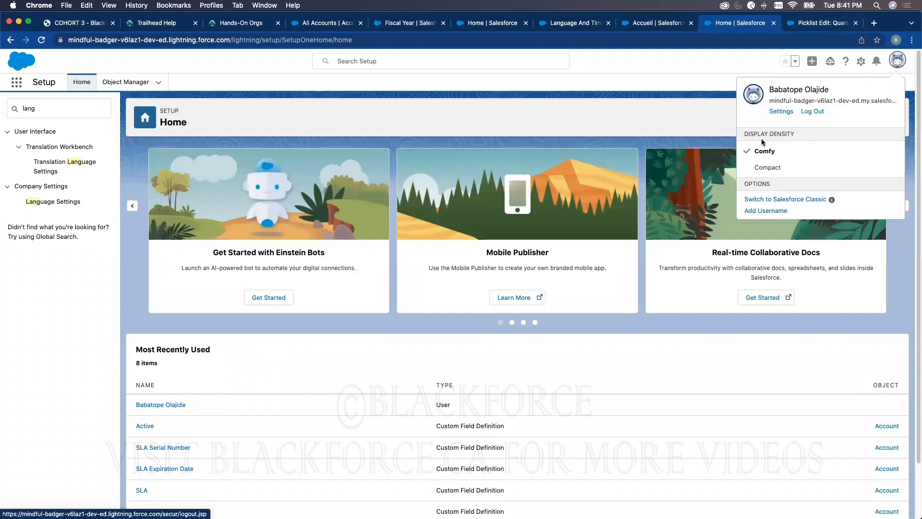
{"action": "left_click", "coordinate": [775, 112]}
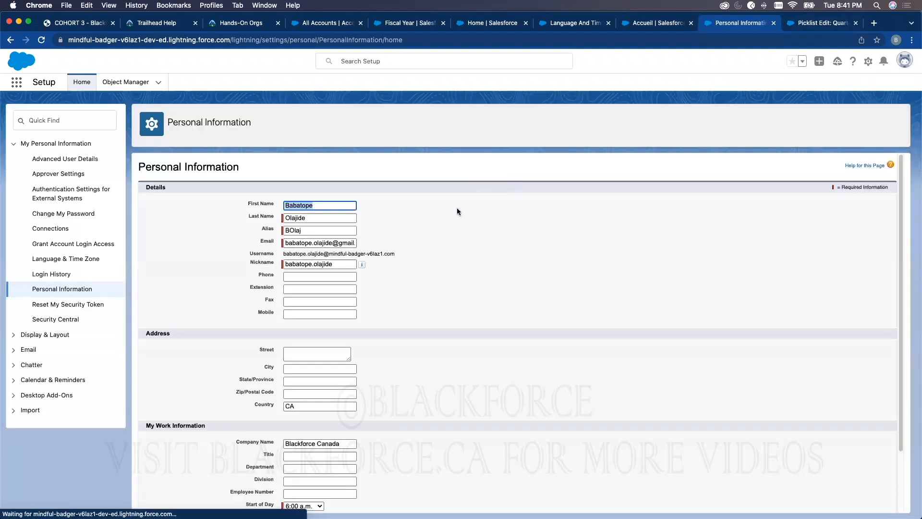
{"action": "left_click", "coordinate": [89, 261]}
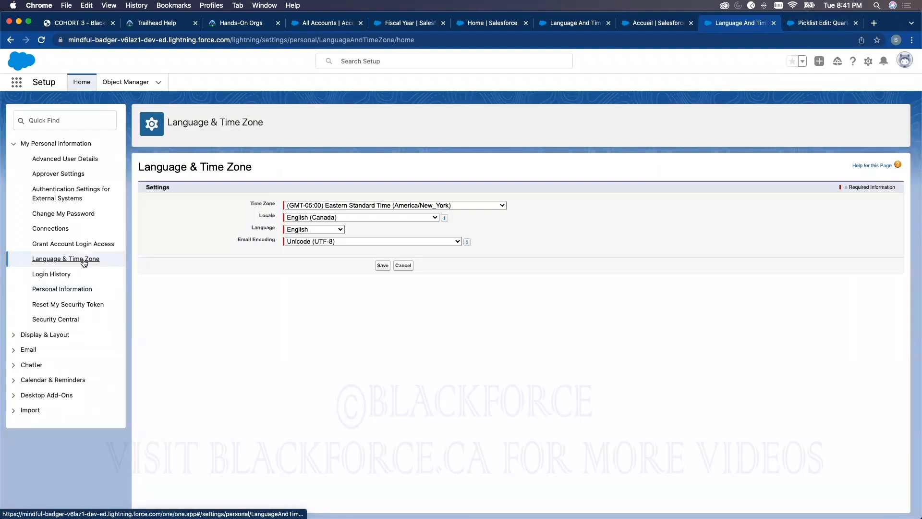
{"action": "left_click", "coordinate": [334, 229]}
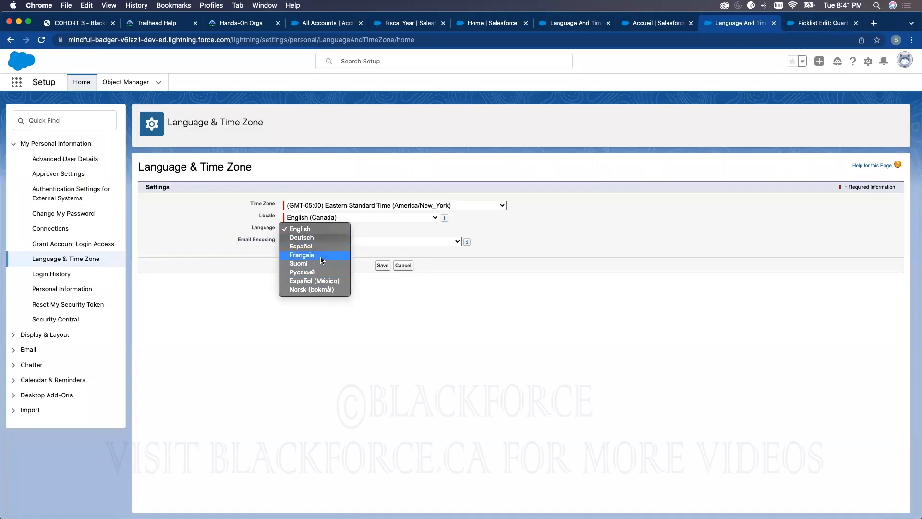
{"action": "left_click", "coordinate": [660, 27]}
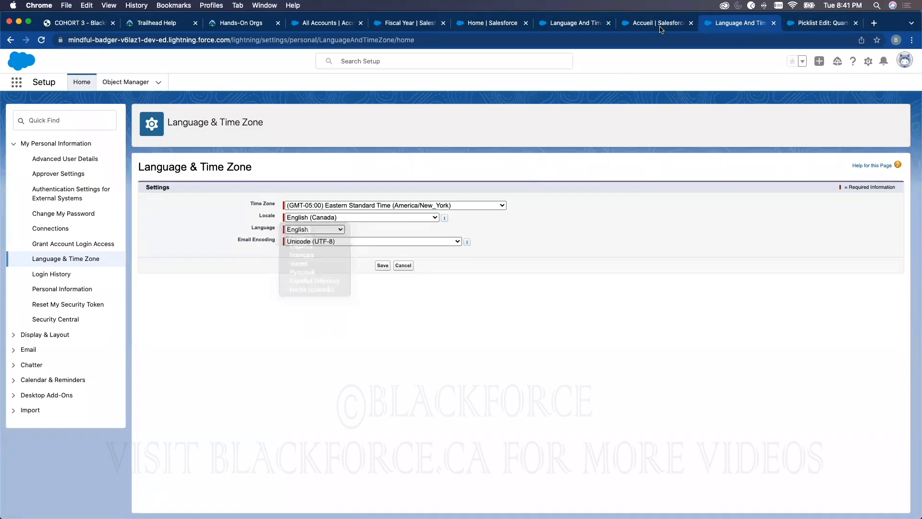
Open Setup from the Sales app in a separate tab, search for "company" and open Company Information
{"action": "left_click", "coordinate": [662, 25]}
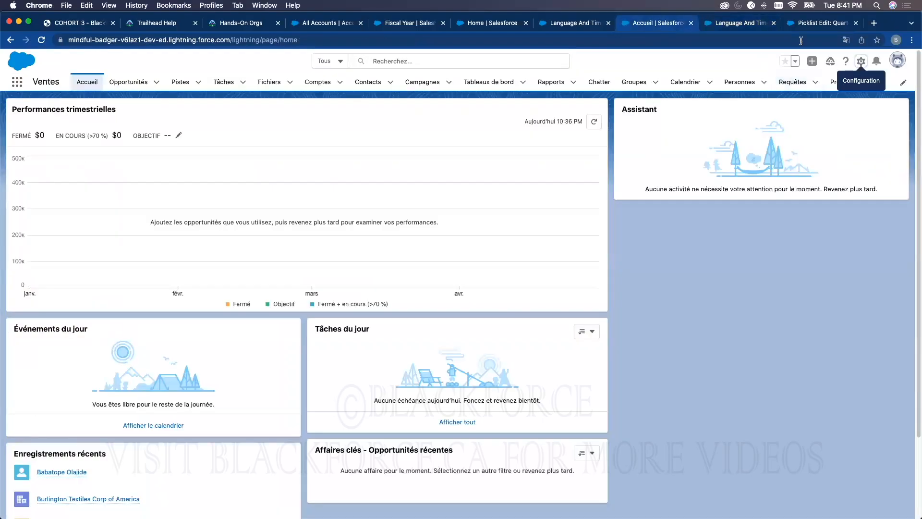
{"action": "left_click", "coordinate": [561, 25]}
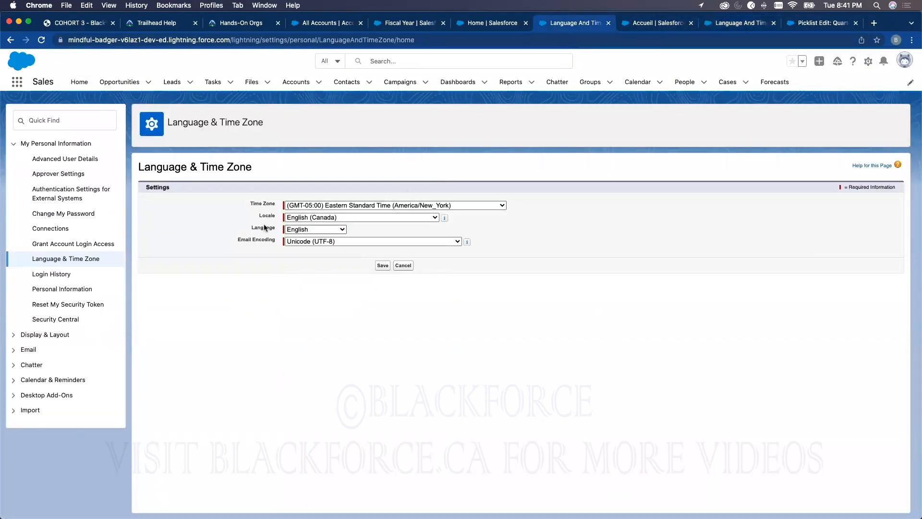
{"action": "left_click", "coordinate": [867, 61]}
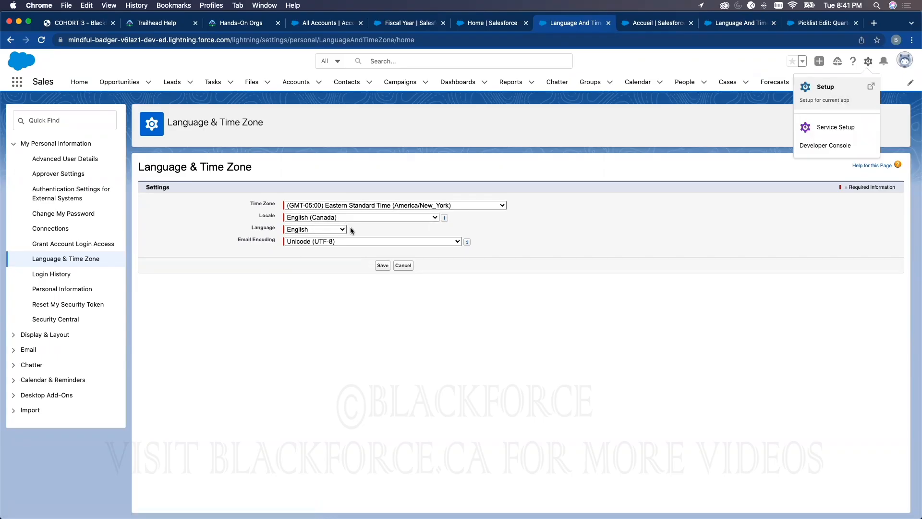
{"action": "left_click", "coordinate": [840, 91]}
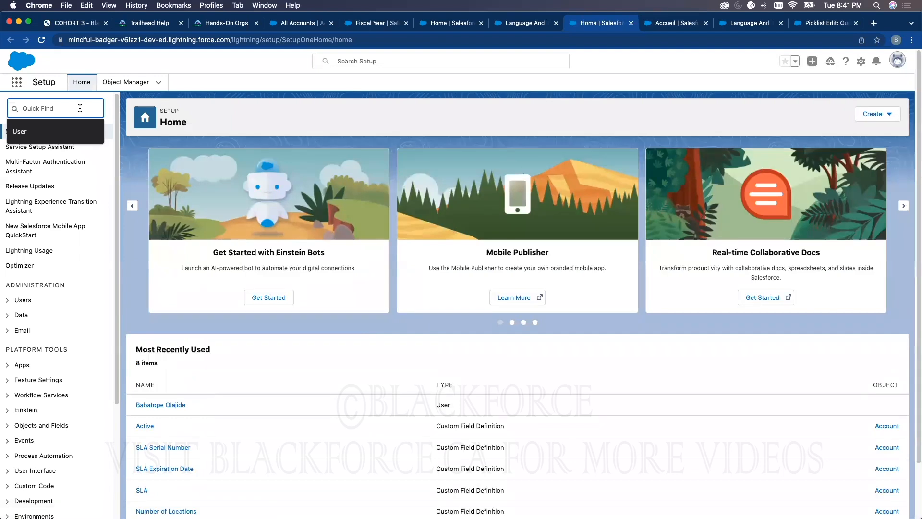
{"action": "type", "text": "company"}
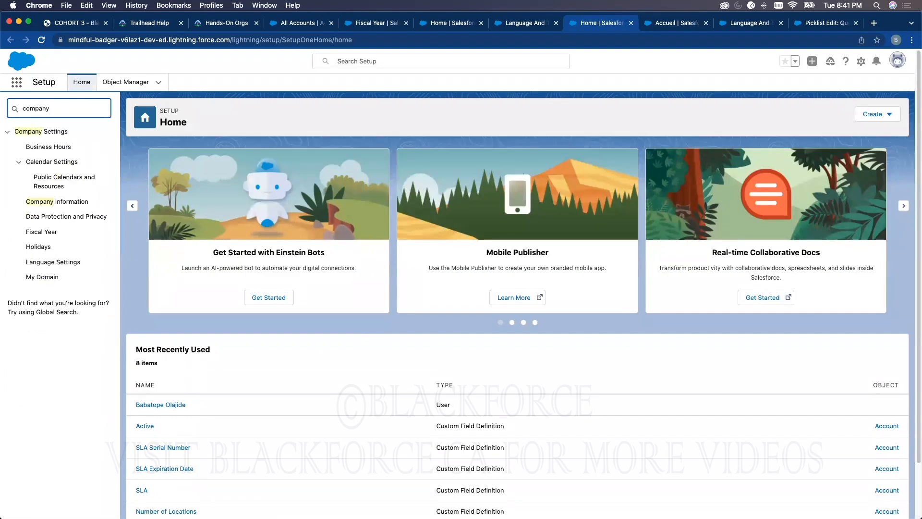
{"action": "left_click", "coordinate": [75, 205]}
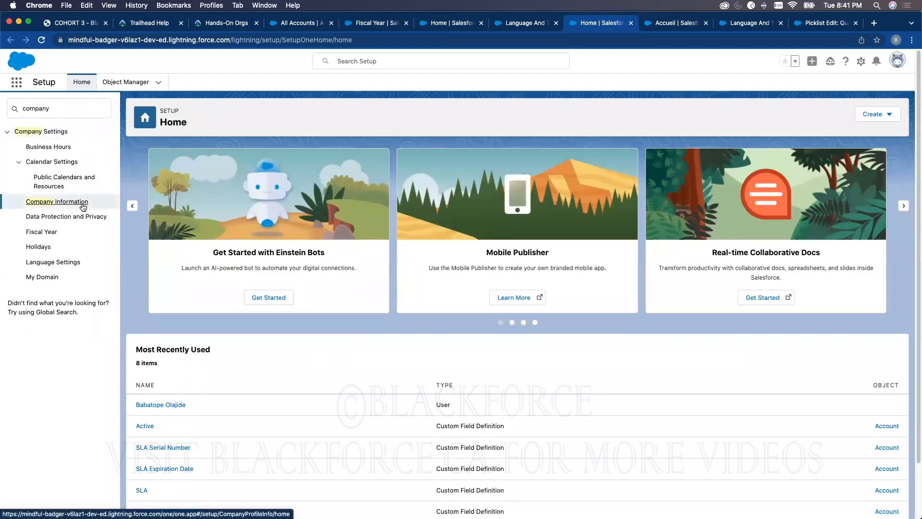
Review the license and entitlement lists on Company Information and highlight the Salesforce.com Organization ID value and its label
{"action": "scroll", "coordinate": [490, 267], "scroll_direction": "down", "scroll_amount": 6}
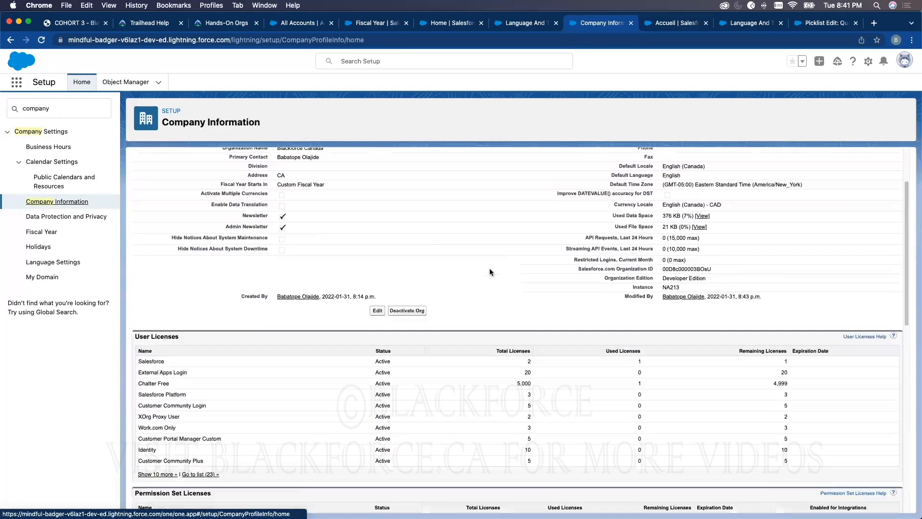
{"action": "scroll", "coordinate": [488, 274], "scroll_direction": "down", "scroll_amount": 6}
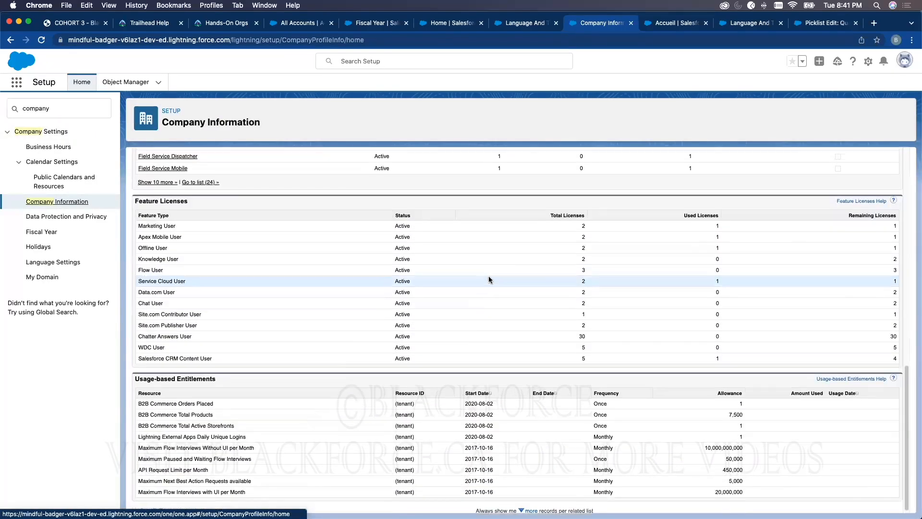
{"action": "scroll", "coordinate": [554, 298], "scroll_direction": "up", "scroll_amount": 10}
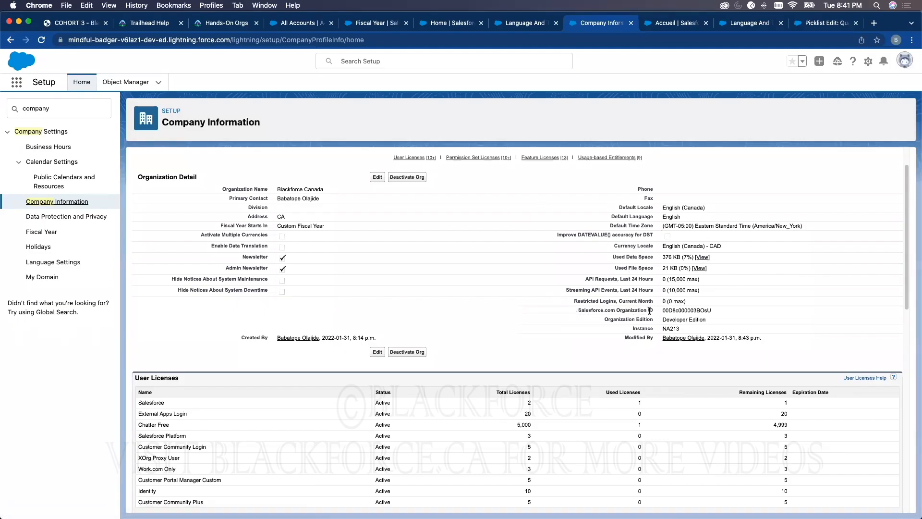
{"action": "double_click", "coordinate": [675, 309]}
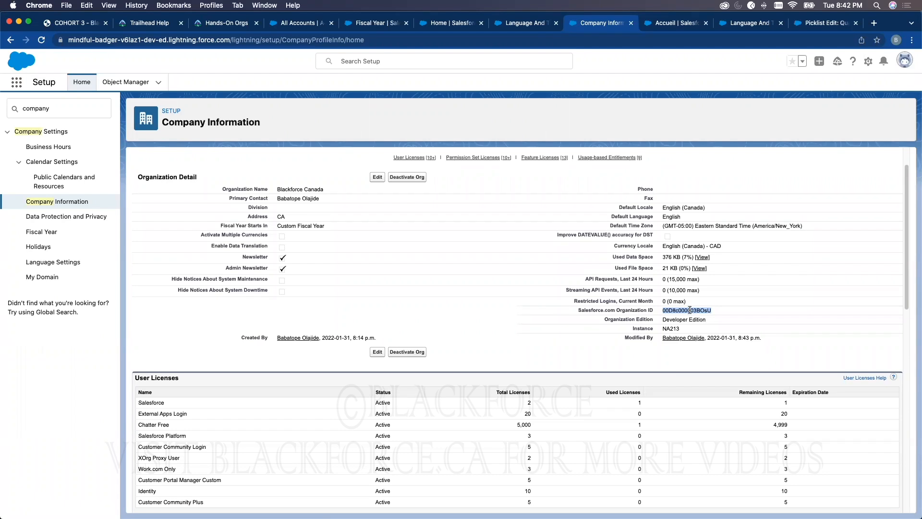
{"action": "left_click_drag", "start_coordinate": [578, 310], "coordinate": [654, 310]}
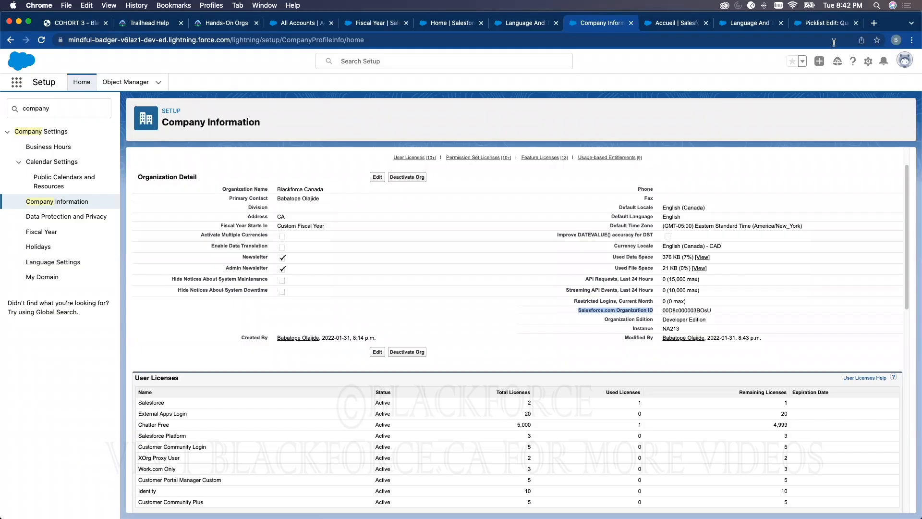
Open the Salesforce Help site at help.salesforce.com/s in a new browser tab
{"action": "left_click", "coordinate": [874, 23]}
{"action": "left_click", "coordinate": [624, 38]}
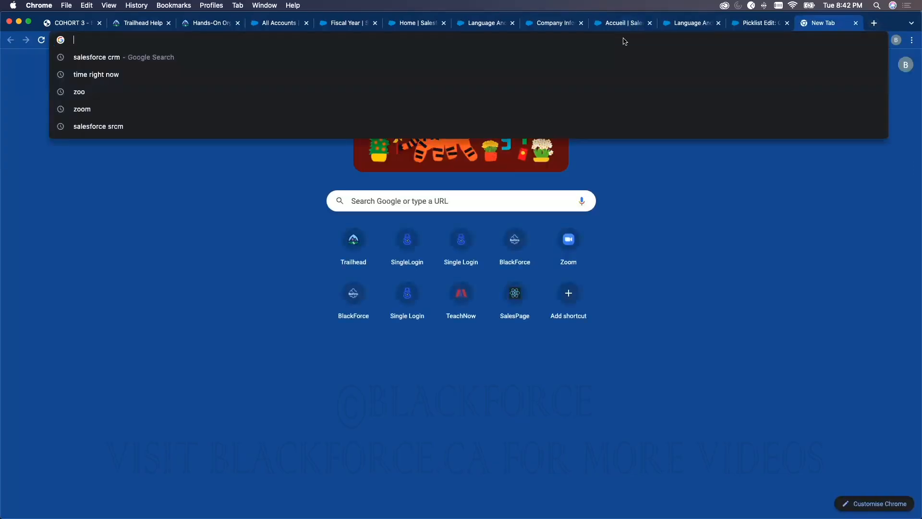
{"action": "type", "text": "help.sa"}
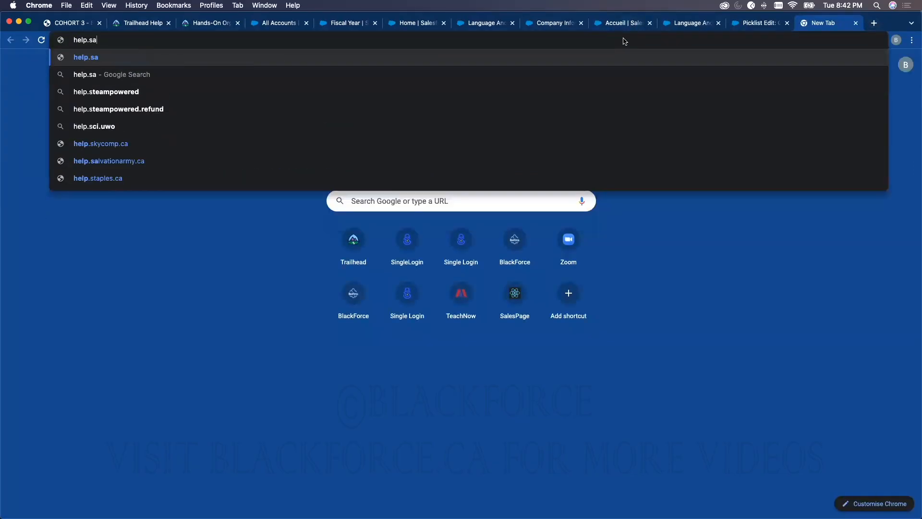
{"action": "type", "text": "lesforce.com"}
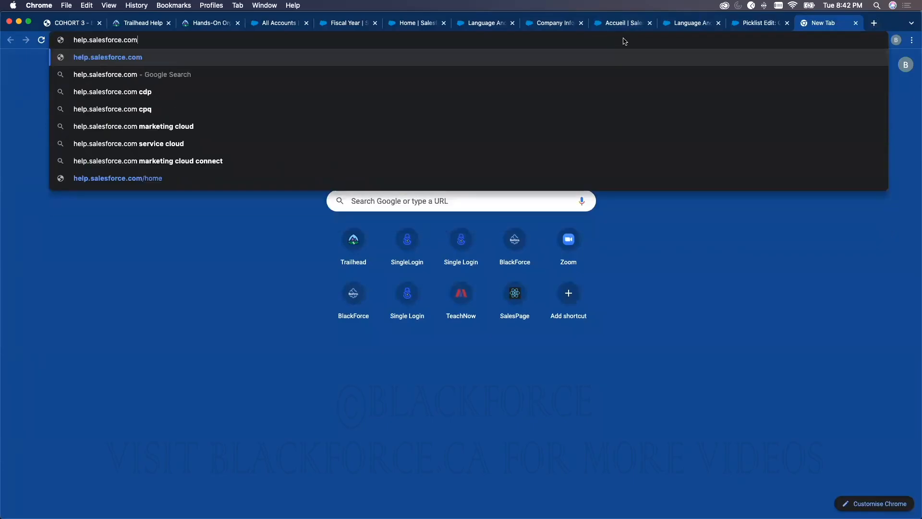
{"action": "type", "text": "/s"}
{"action": "key", "text": "Return"}
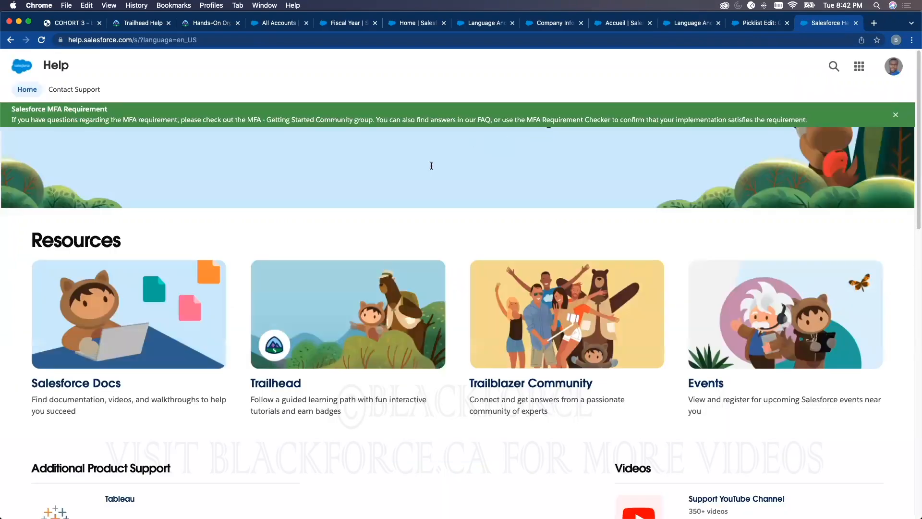
Dismiss the Salesforce MFA Requirement banner and look through the Help home page down to the Contact Support section
{"action": "scroll", "coordinate": [475, 317], "scroll_direction": "down", "scroll_amount": 2}
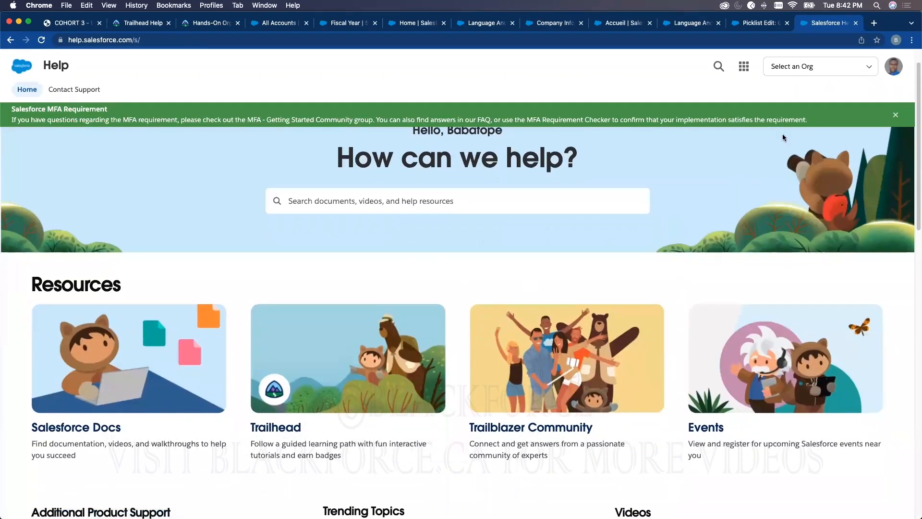
{"action": "left_click", "coordinate": [896, 117]}
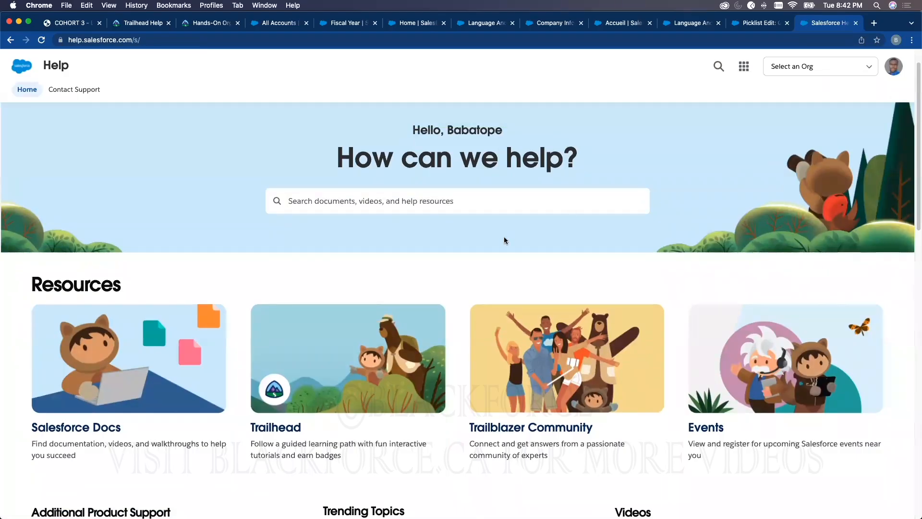
{"action": "scroll", "coordinate": [503, 237], "scroll_direction": "down", "scroll_amount": 5}
{"action": "scroll", "coordinate": [456, 314], "scroll_direction": "down", "scroll_amount": 7}
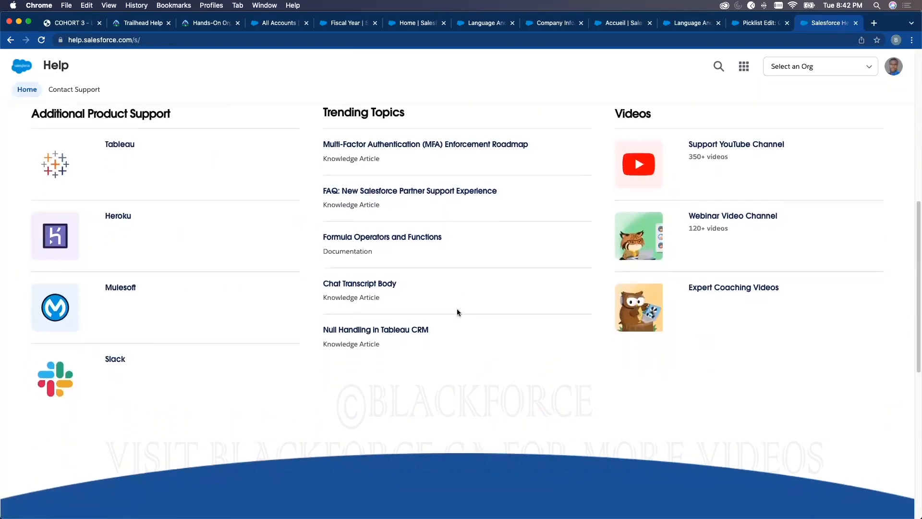
{"action": "scroll", "coordinate": [455, 307], "scroll_direction": "down", "scroll_amount": 5}
{"action": "scroll", "coordinate": [457, 307], "scroll_direction": "down", "scroll_amount": 5}
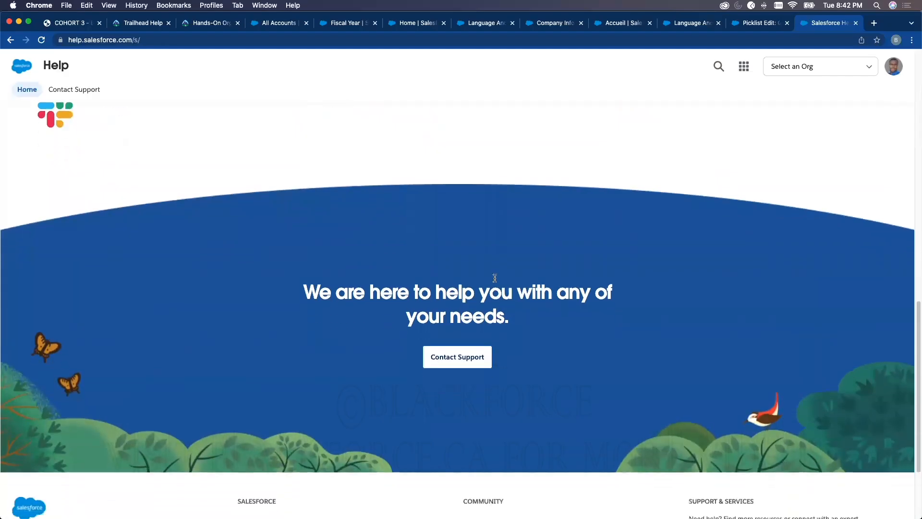
Open the Manage All Orgs page in Salesforce Help, view the Accueil page in its open tab and return to Help
{"action": "left_click", "coordinate": [449, 325]}
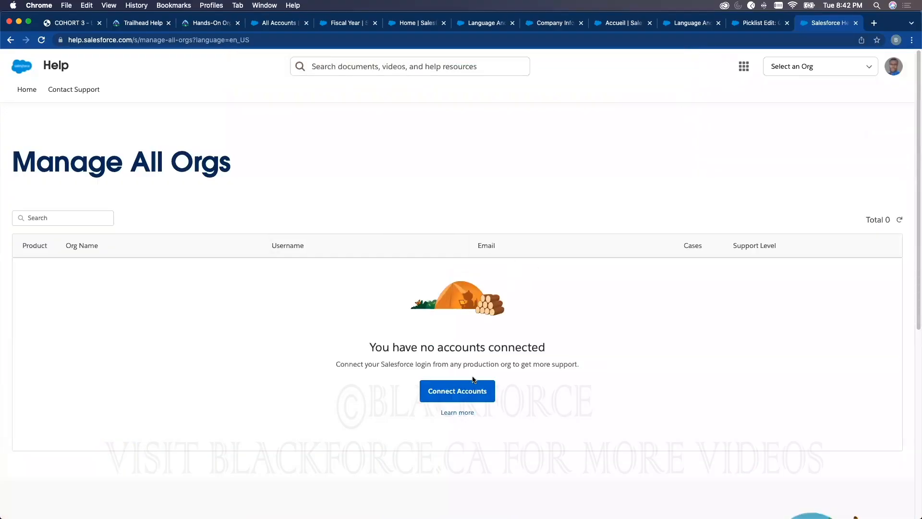
{"action": "left_click", "coordinate": [740, 28]}
{"action": "left_click", "coordinate": [619, 25]}
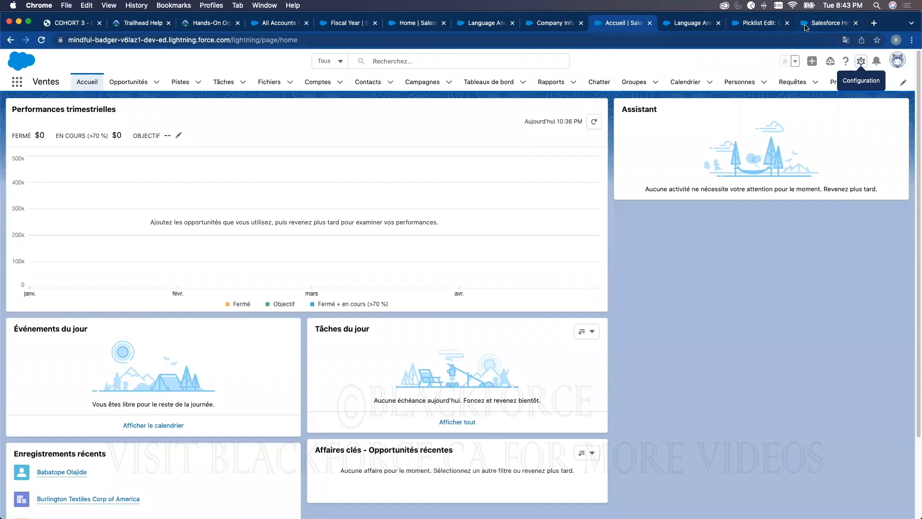
{"action": "left_click", "coordinate": [823, 23]}
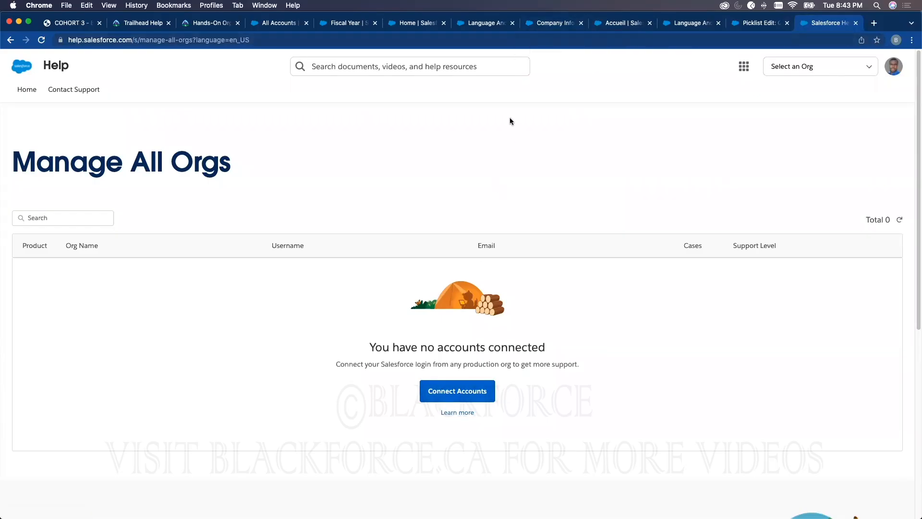
Return to the Company Information page and open the organization profile for editing
{"action": "left_click", "coordinate": [486, 23]}
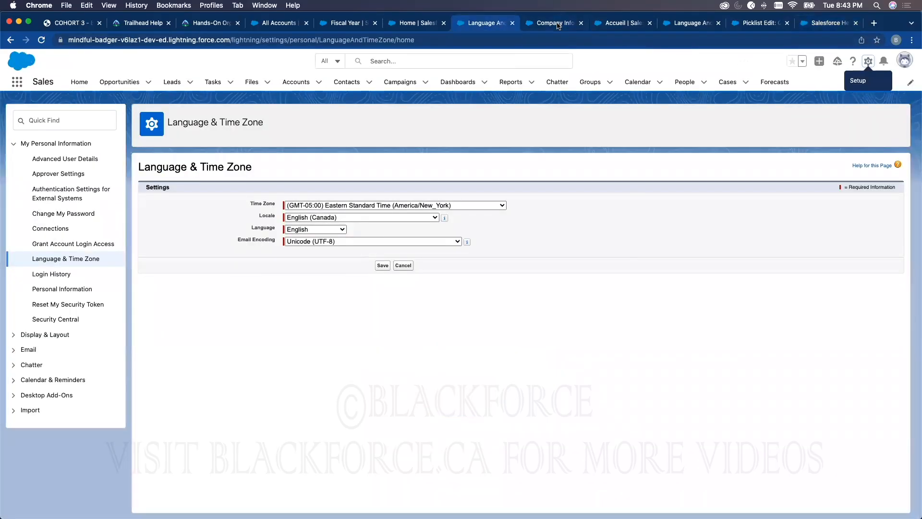
{"action": "left_click", "coordinate": [558, 24]}
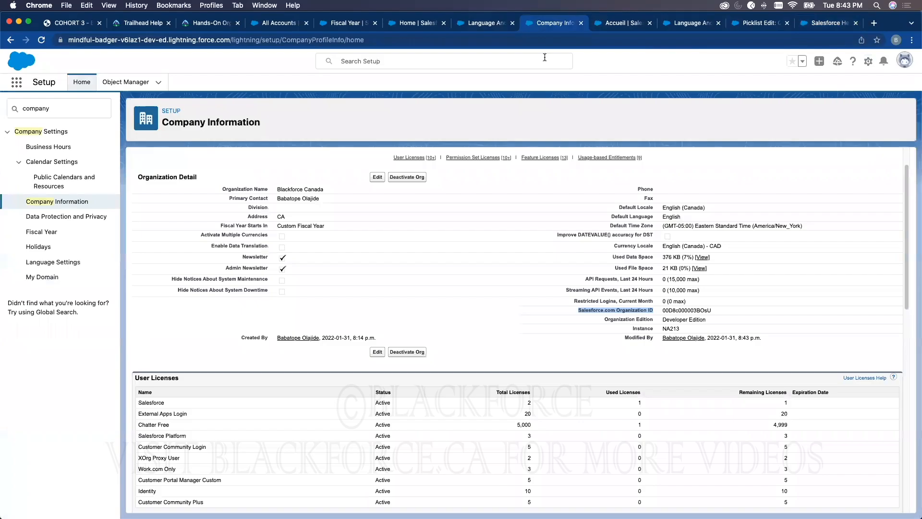
{"action": "left_click", "coordinate": [377, 178]}
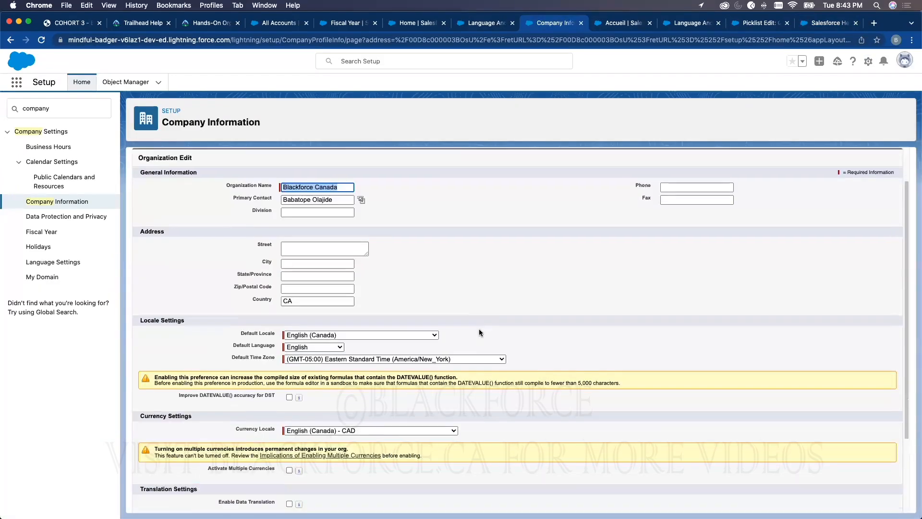
{"action": "scroll", "coordinate": [479, 328], "scroll_direction": "down", "scroll_amount": 3}
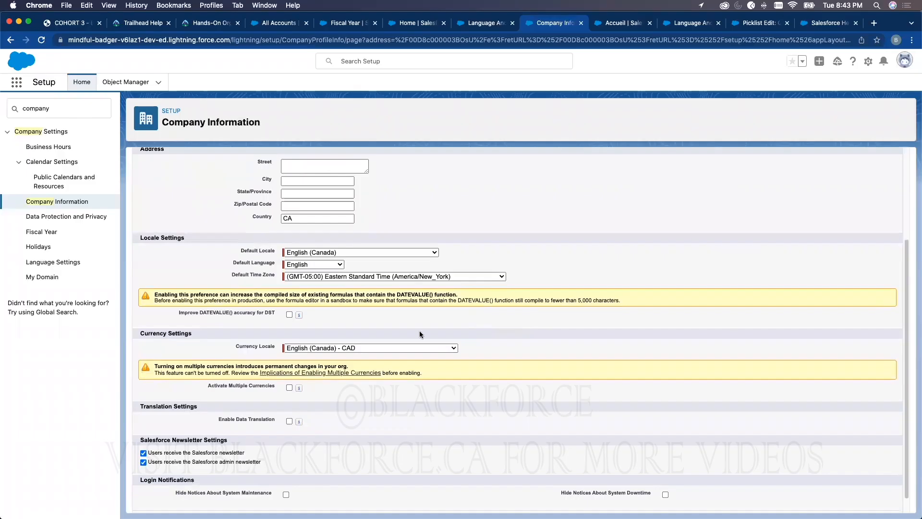
Highlight the Currency Settings heading and view the available Currency Locale options without changing the selection
{"action": "left_click_drag", "start_coordinate": [140, 333], "coordinate": [180, 338]}
{"action": "left_click", "coordinate": [142, 237]}
{"action": "triple_click", "coordinate": [157, 332]}
{"action": "left_click", "coordinate": [425, 348]}
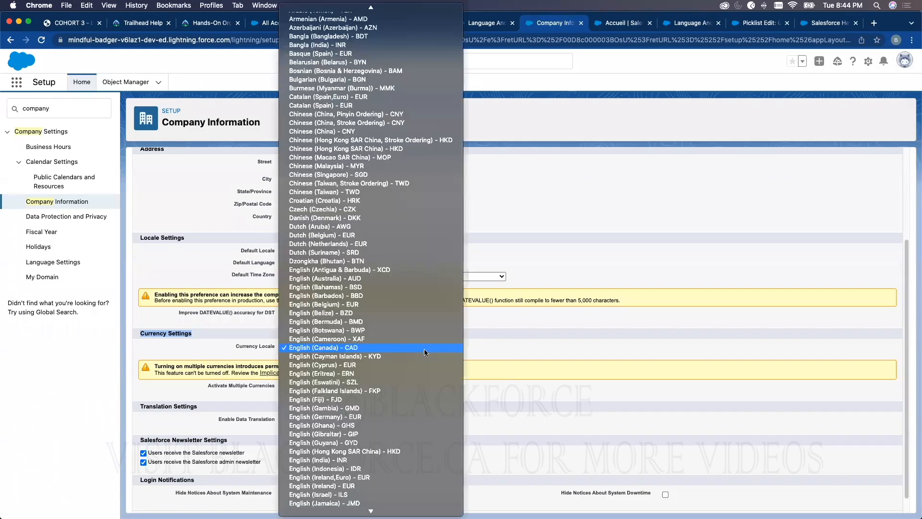
{"action": "left_click", "coordinate": [548, 335]}
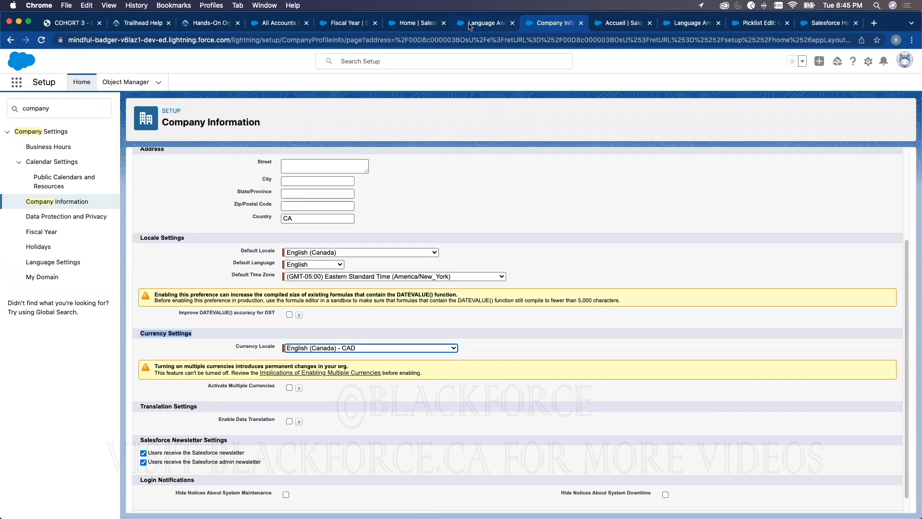
Open the Burlington Textiles Weaving Plant Generator opportunity from the All Opportunities list view
{"action": "left_click", "coordinate": [414, 23]}
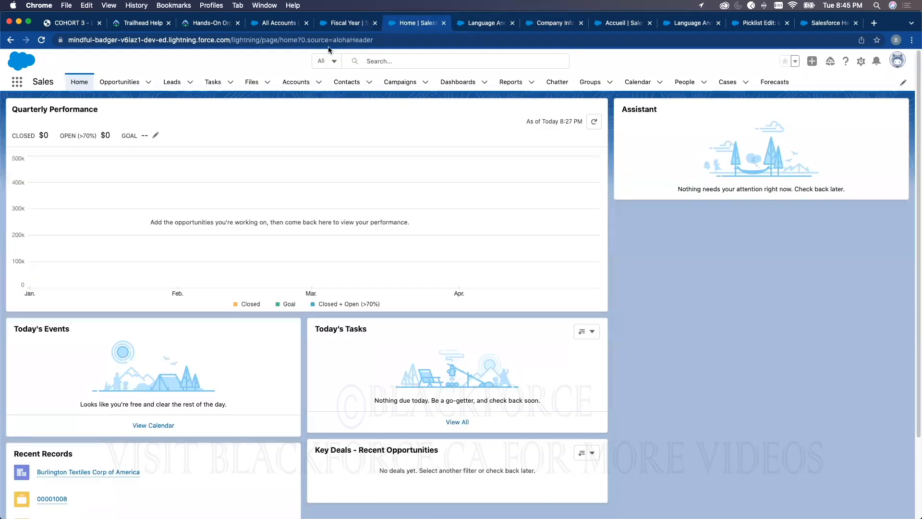
{"action": "left_click", "coordinate": [120, 82]}
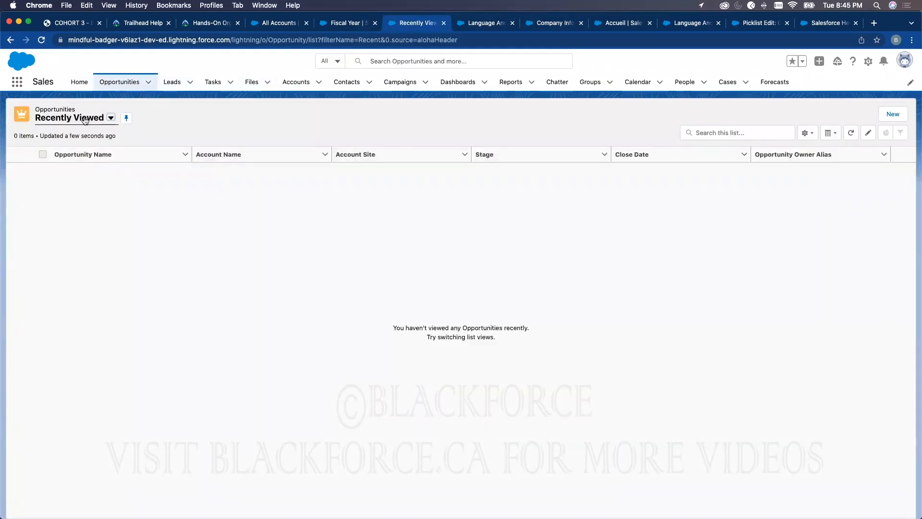
{"action": "left_click", "coordinate": [111, 118]}
{"action": "left_click", "coordinate": [77, 212]}
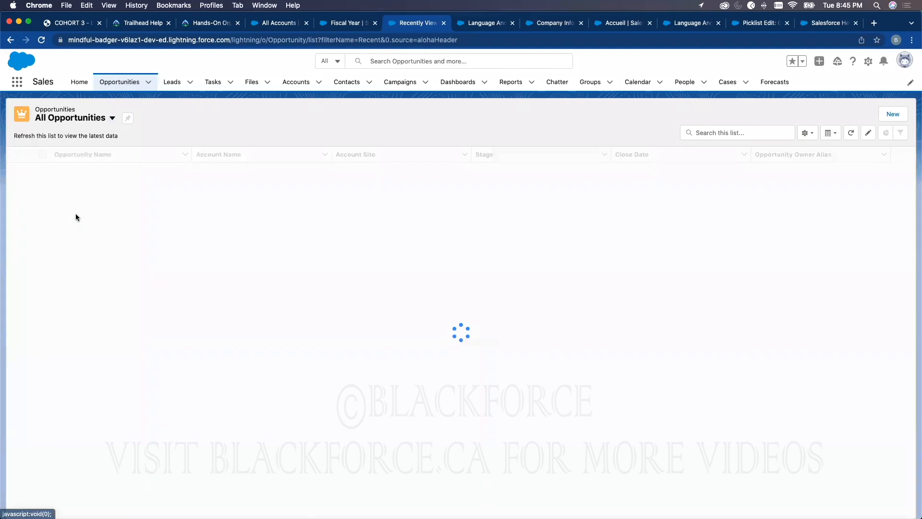
{"action": "left_click", "coordinate": [96, 169]}
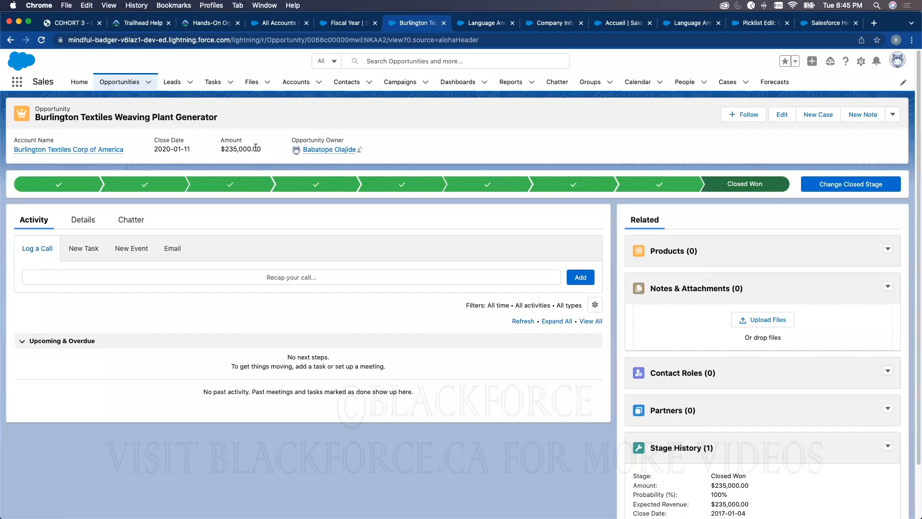
Return to the organization profile form, enable Activate Multiple Currencies and save the profile
{"action": "left_click", "coordinate": [677, 23]}
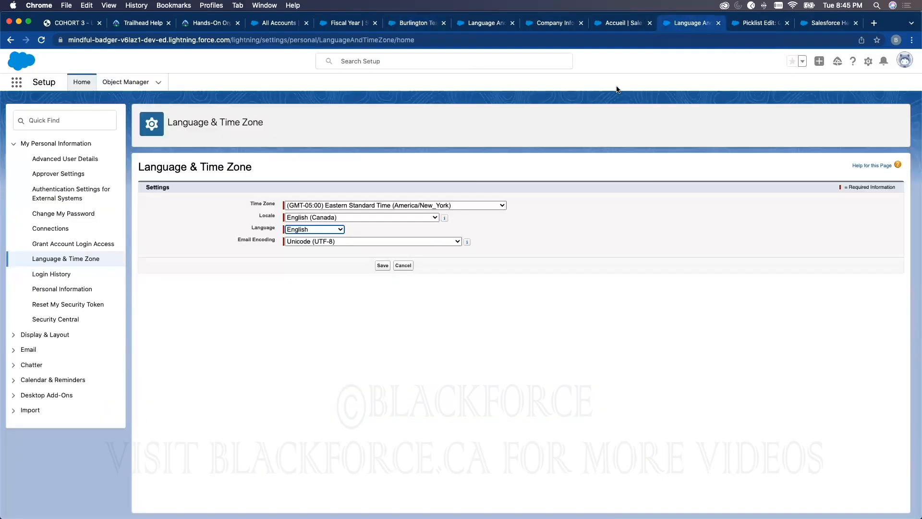
{"action": "left_click", "coordinate": [817, 20]}
{"action": "left_click", "coordinate": [596, 25]}
{"action": "left_click", "coordinate": [554, 23]}
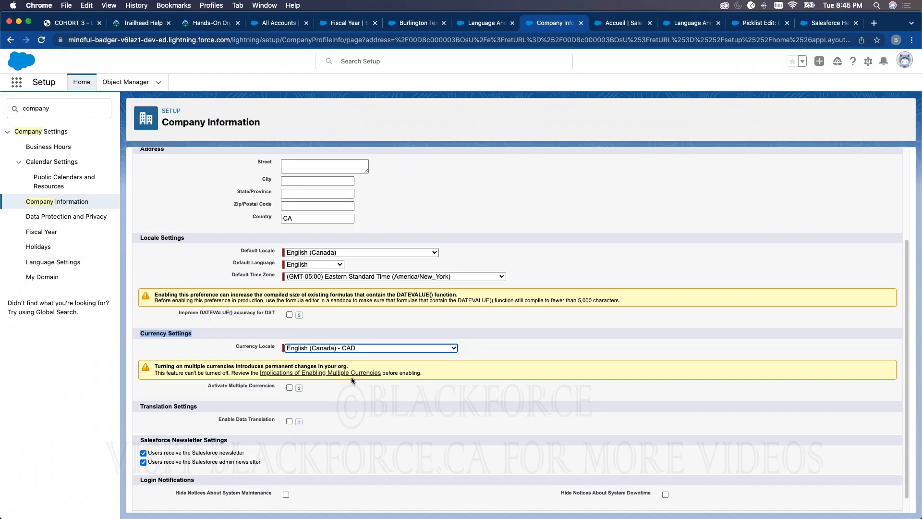
{"action": "left_click", "coordinate": [289, 388]}
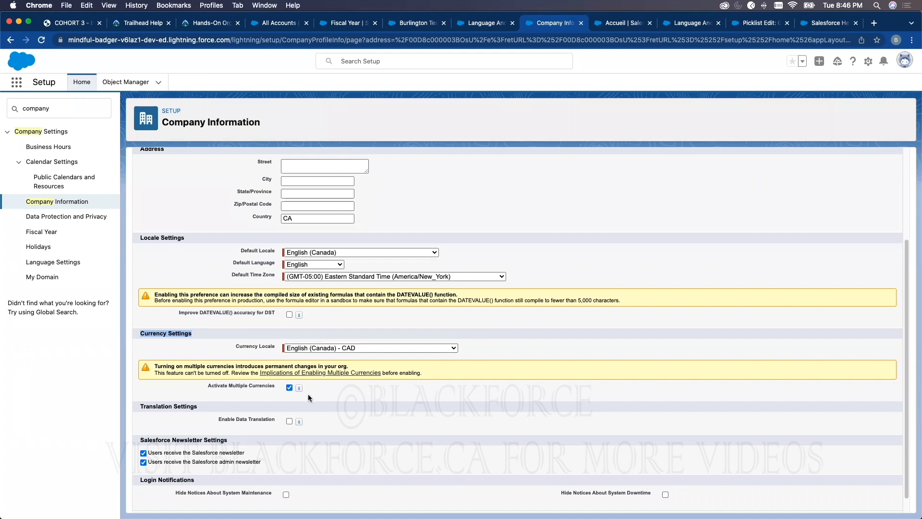
{"action": "left_click_drag", "start_coordinate": [317, 390], "coordinate": [287, 388]}
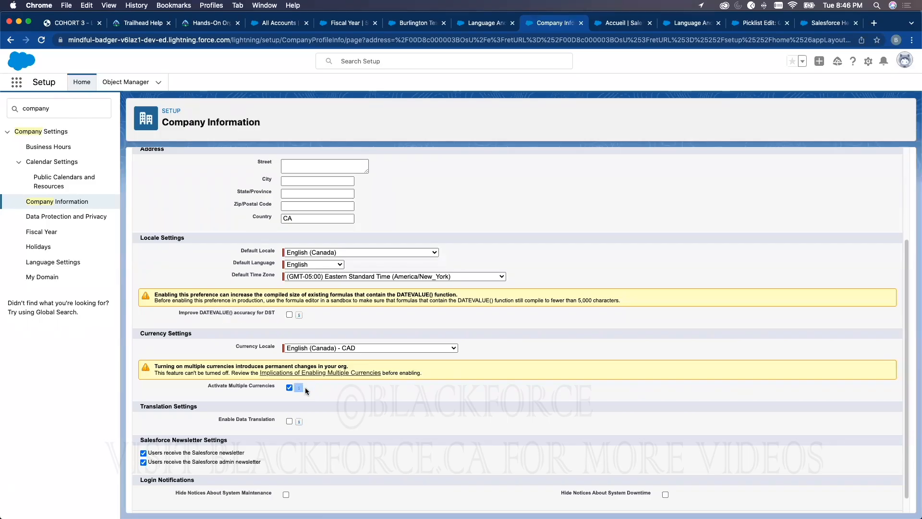
{"action": "mouse_move", "coordinate": [295, 386]}
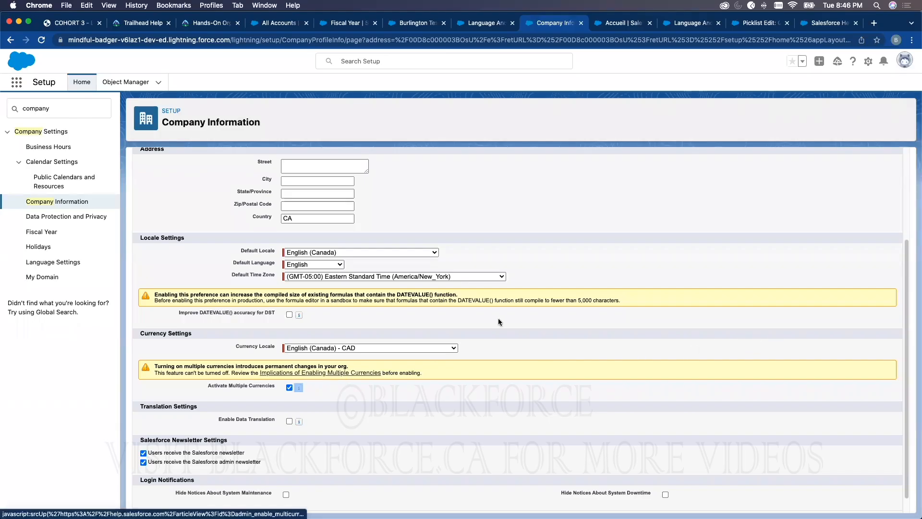
{"action": "scroll", "coordinate": [451, 189], "scroll_direction": "up", "scroll_amount": 3}
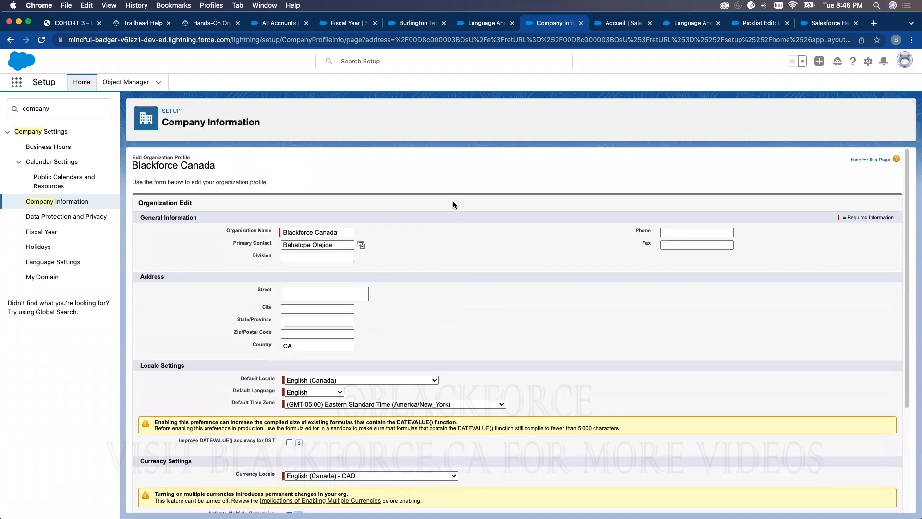
{"action": "scroll", "coordinate": [444, 229], "scroll_direction": "down", "scroll_amount": 3}
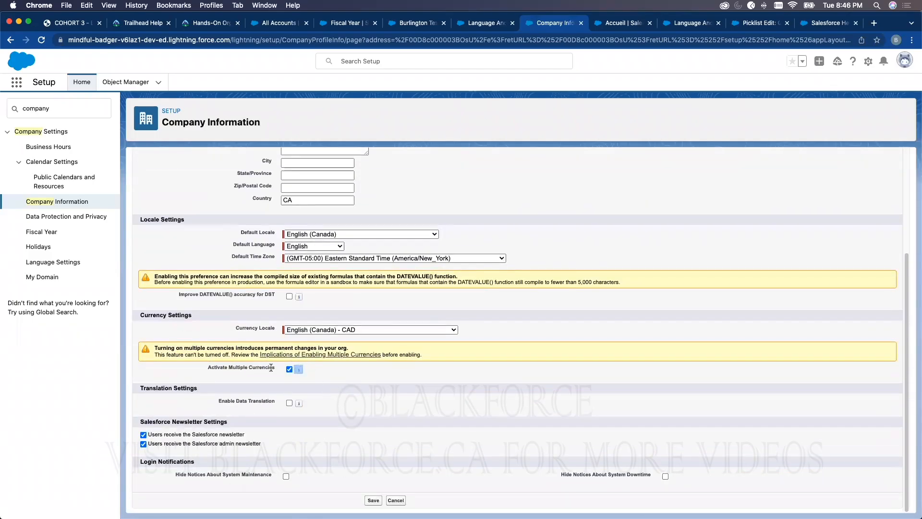
{"action": "left_click", "coordinate": [373, 500]}
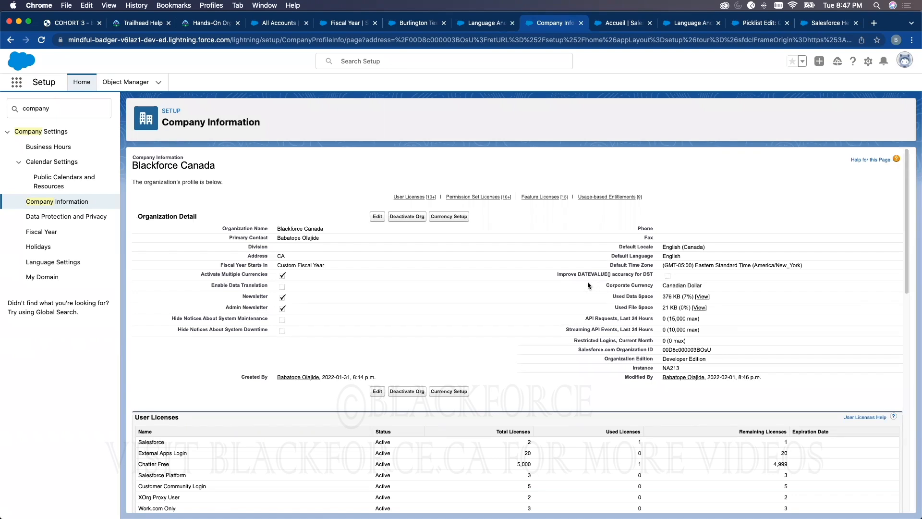
In Currency Setup, add BBD - Barbados Dollar as a new currency with a conversion rate of 1.5 and save it
{"action": "left_click", "coordinate": [452, 392]}
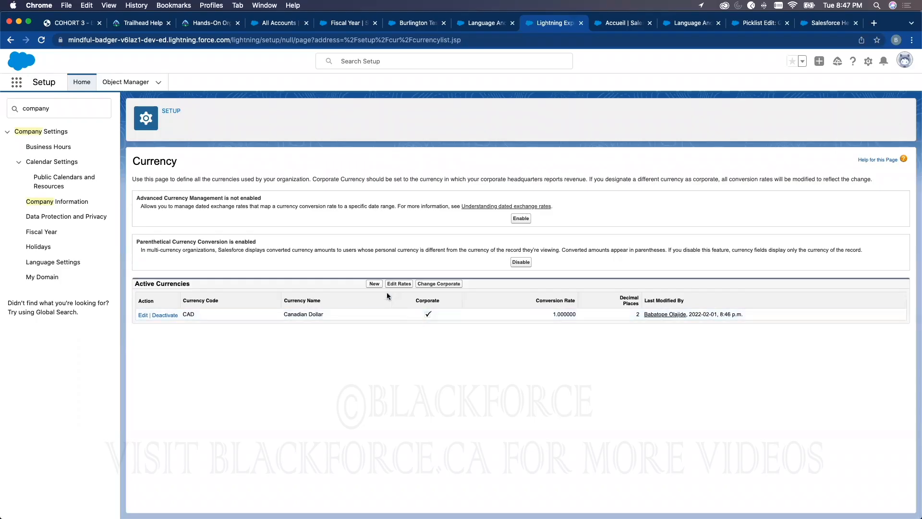
{"action": "left_click", "coordinate": [374, 284]}
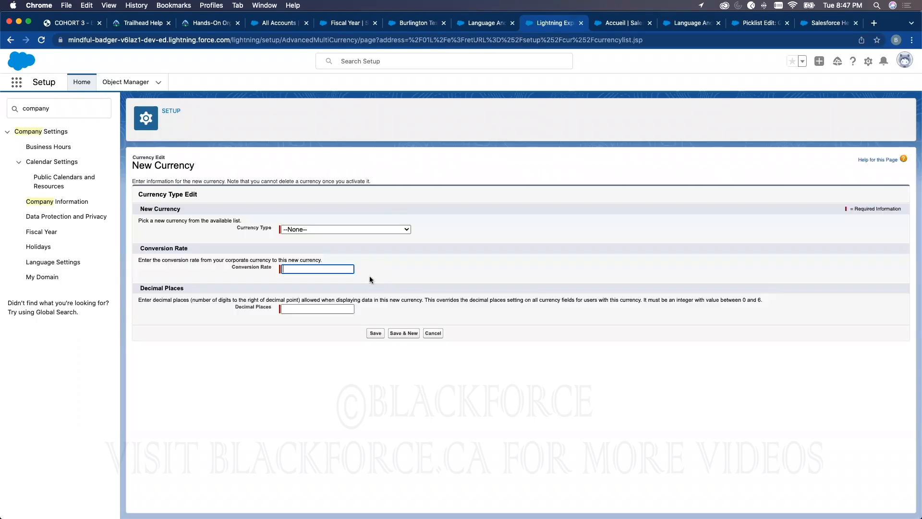
{"action": "left_click", "coordinate": [333, 229]}
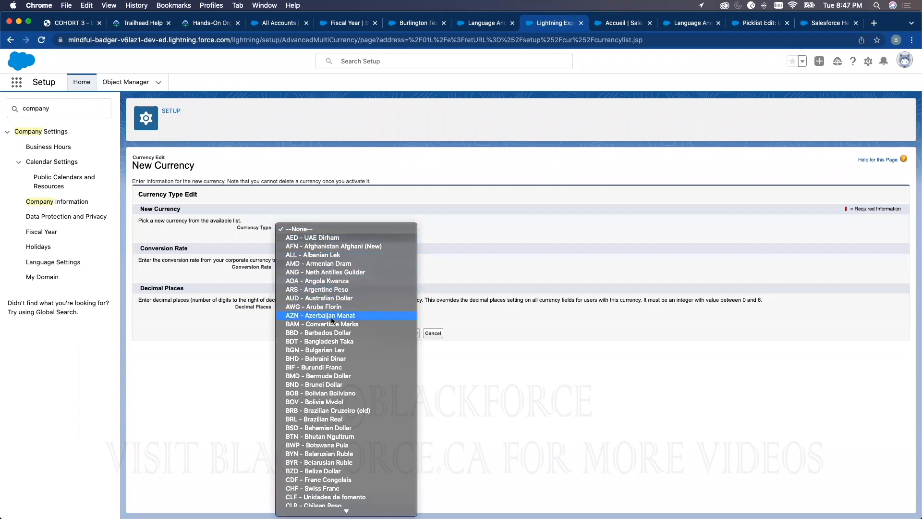
{"action": "left_click", "coordinate": [335, 333]}
{"action": "left_click", "coordinate": [305, 269]}
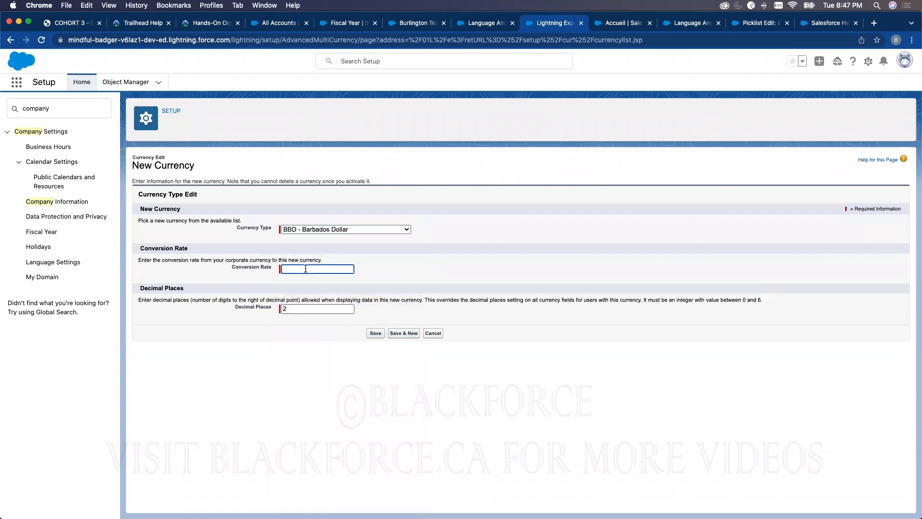
{"action": "type", "text": "1.5"}
{"action": "left_click", "coordinate": [377, 333]}
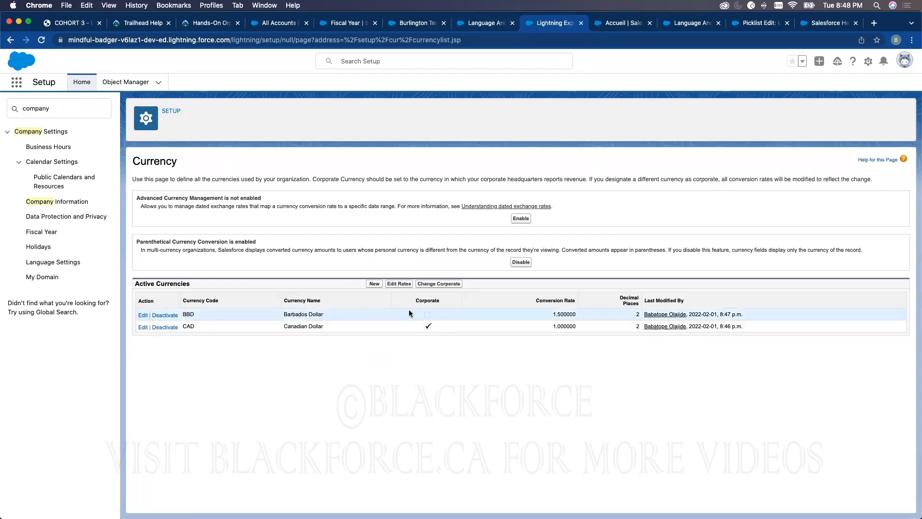
Open the Burlington Textiles Weaving Plant Generator opportunity in the accounts browser tab, reload it and highlight its Amount
{"action": "left_click", "coordinate": [355, 25]}
{"action": "left_click", "coordinate": [278, 24]}
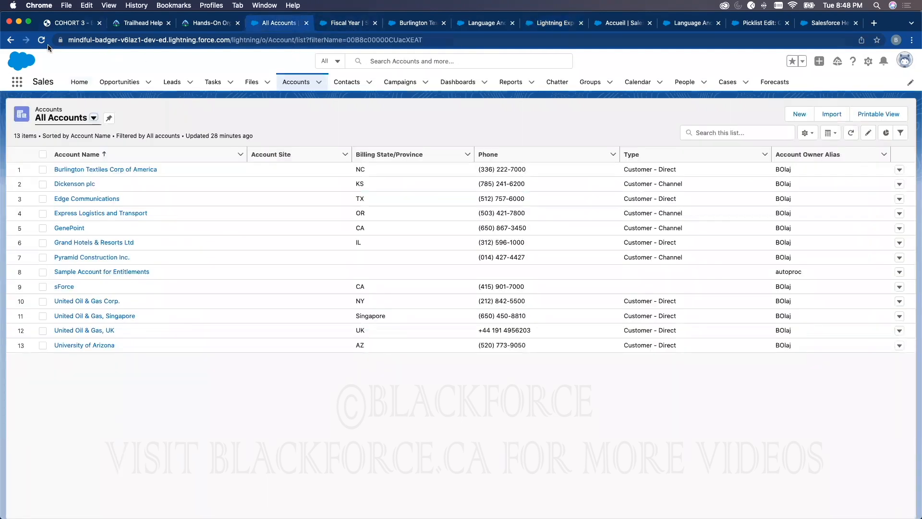
{"action": "left_click", "coordinate": [135, 86]}
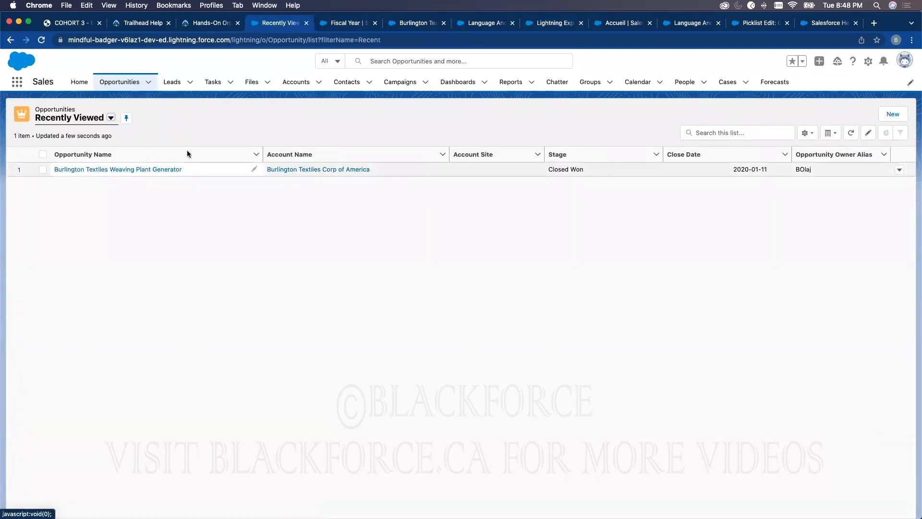
{"action": "left_click", "coordinate": [102, 169]}
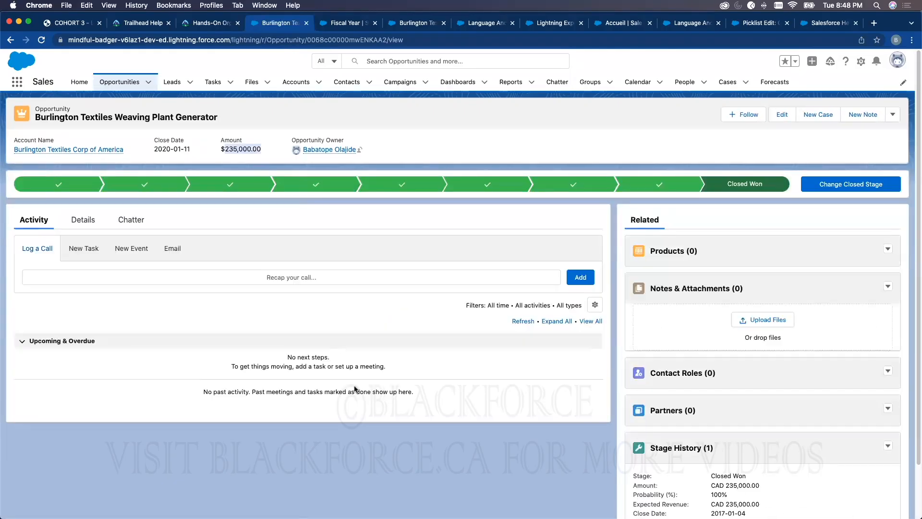
{"action": "left_click", "coordinate": [41, 40]}
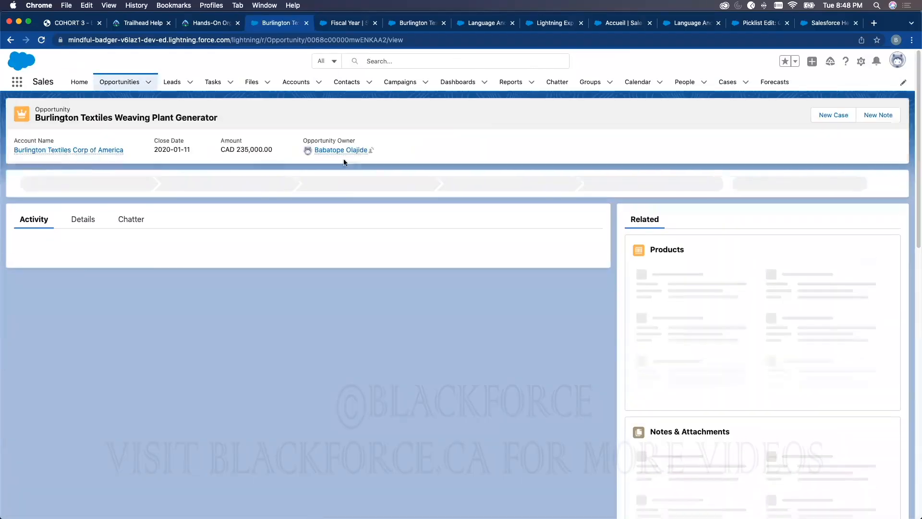
{"action": "double_click", "coordinate": [244, 149]}
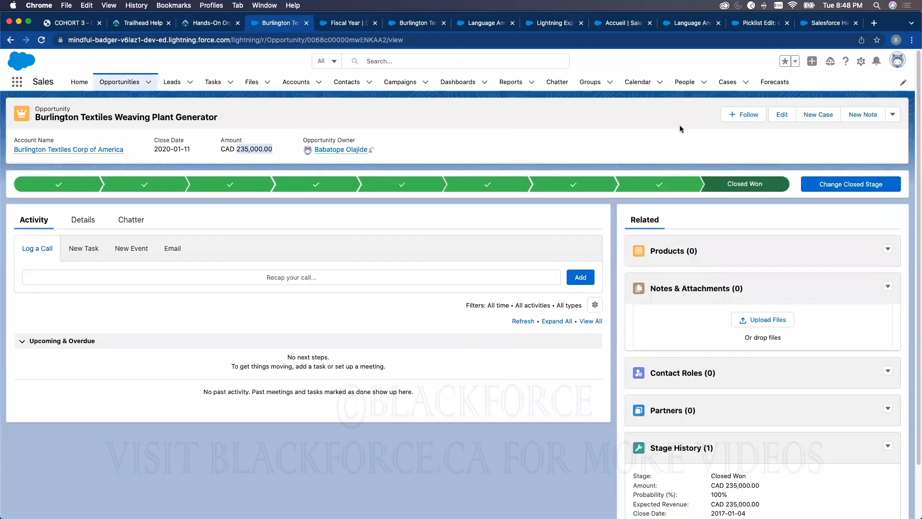
In the personal Language & Time Zone settings, set the currency to BBD - Barbados Dollar and save
{"action": "left_click", "coordinate": [898, 60]}
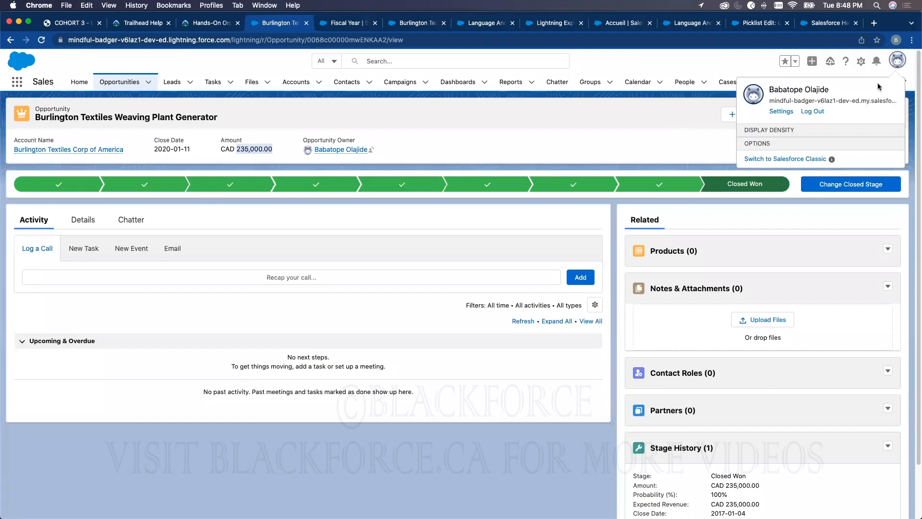
{"action": "left_click", "coordinate": [781, 112]}
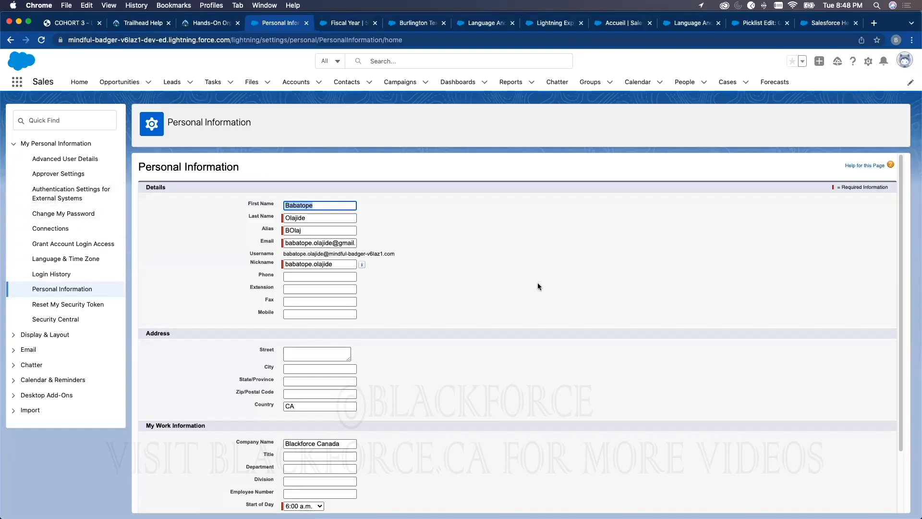
{"action": "left_click", "coordinate": [42, 258]}
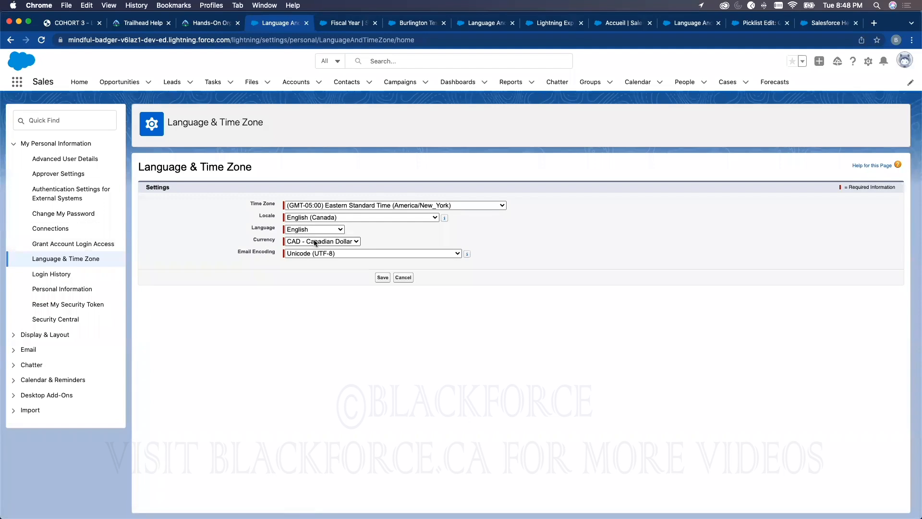
{"action": "left_click", "coordinate": [316, 241]}
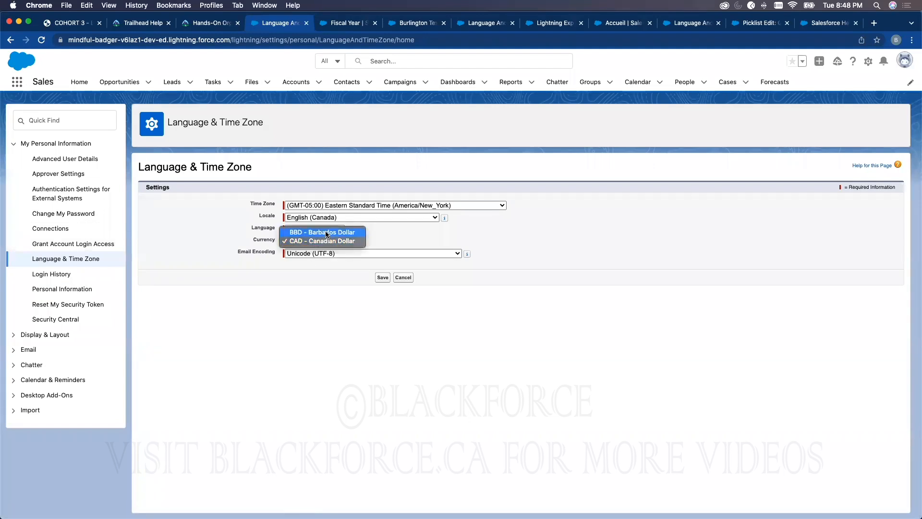
{"action": "left_click", "coordinate": [326, 234]}
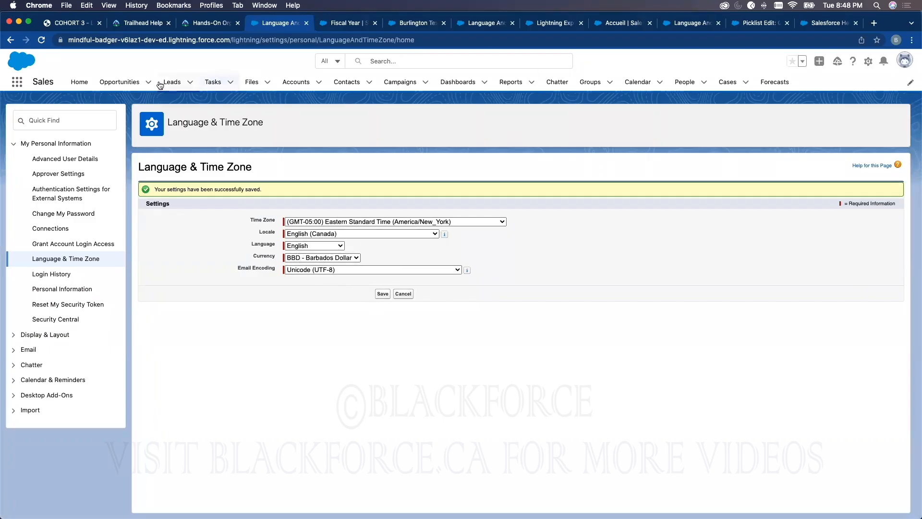
Reopen the Burlington Textiles Weaving Plant Generator opportunity from the recently viewed opportunities to check its Amount
{"action": "left_click", "coordinate": [128, 83]}
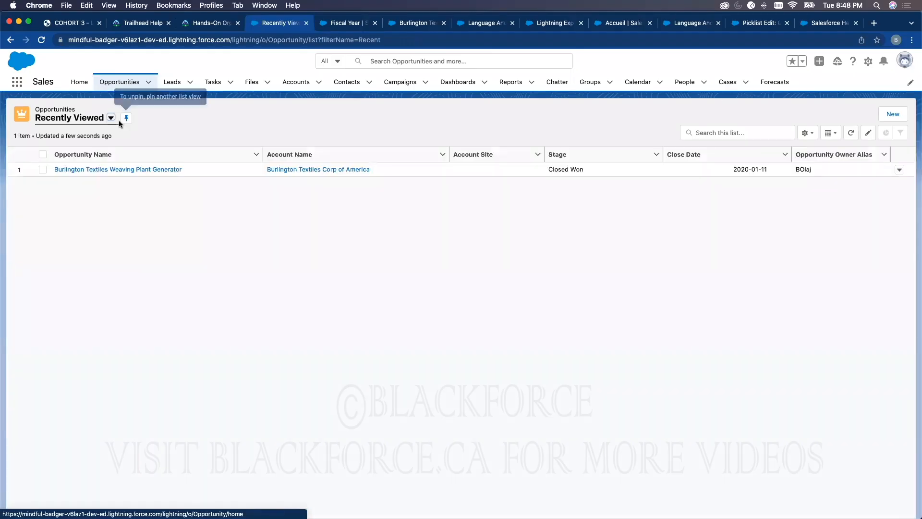
{"action": "left_click", "coordinate": [102, 170]}
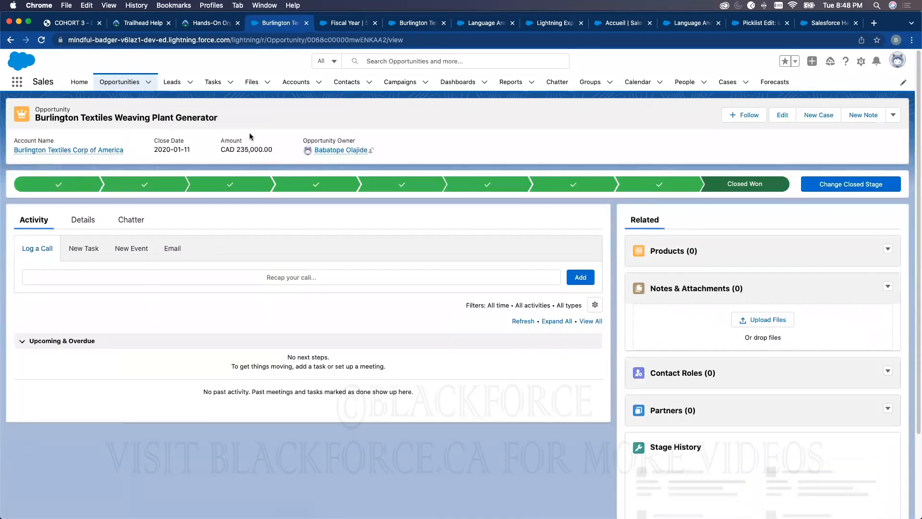
Check the converted BBD amount in the Burlington Textiles Weaving Plant Generator opportunity's details, then reload the record and view its details again
{"action": "left_click", "coordinate": [81, 221]}
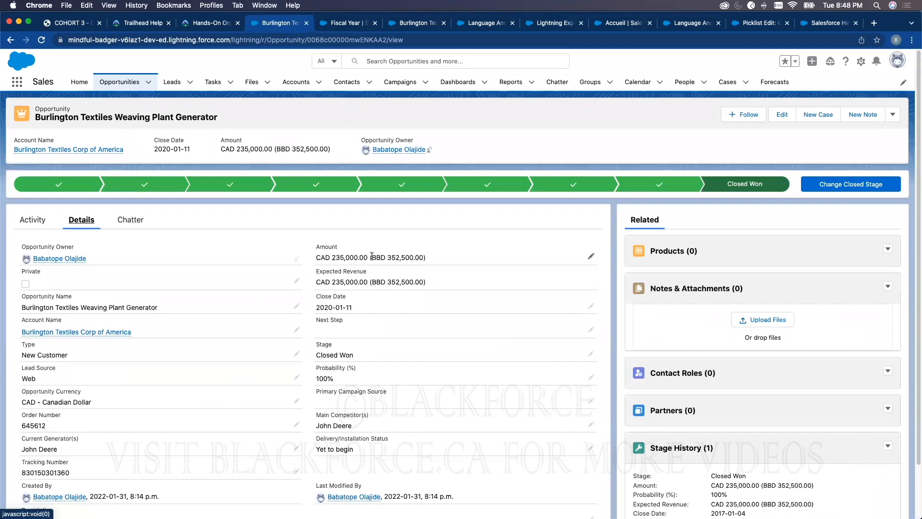
{"action": "left_click_drag", "start_coordinate": [371, 257], "coordinate": [424, 257]}
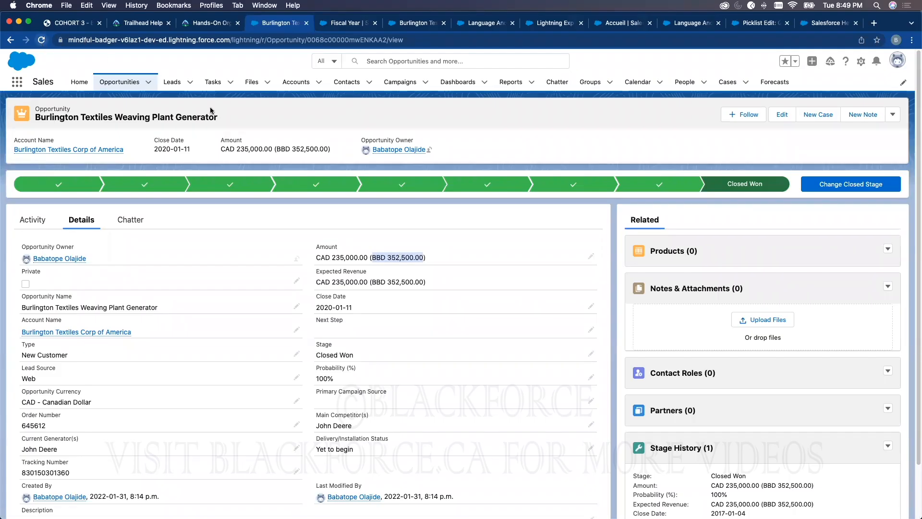
{"action": "key", "text": "super+r"}
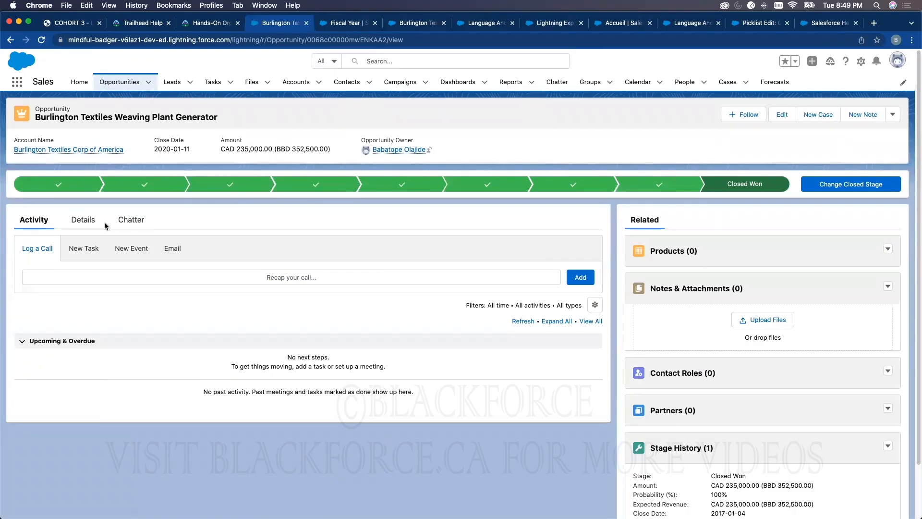
{"action": "left_click", "coordinate": [85, 221]}
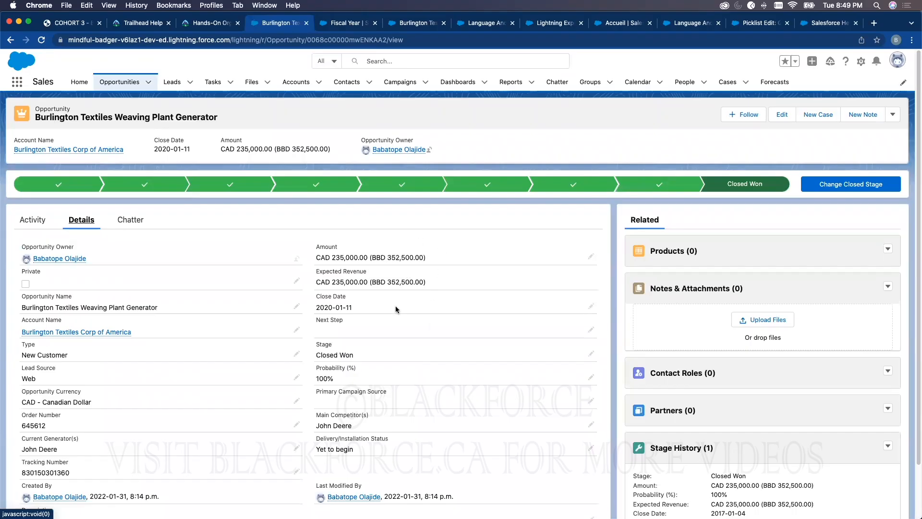
On the Currency setup page, enable Advanced Currency Management and confirm the acknowledgement
{"action": "left_click", "coordinate": [543, 24]}
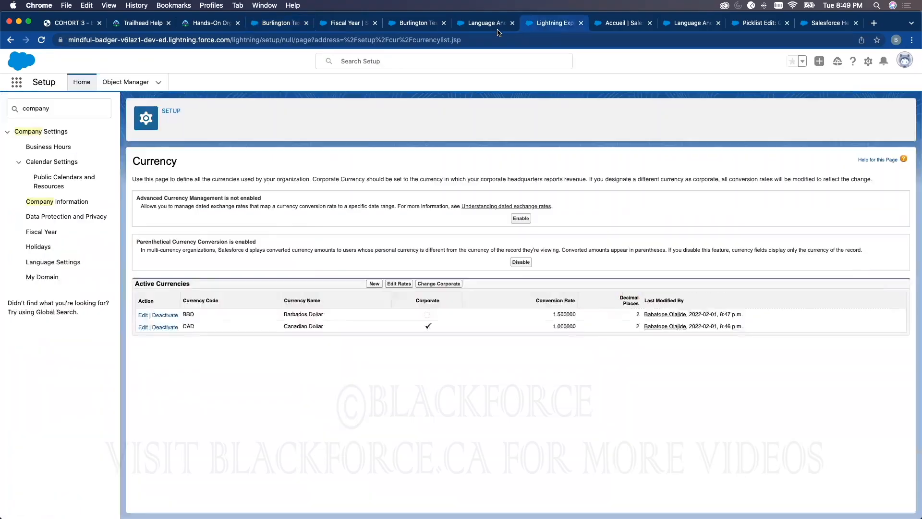
{"action": "left_click", "coordinate": [497, 24]}
{"action": "left_click", "coordinate": [545, 23]}
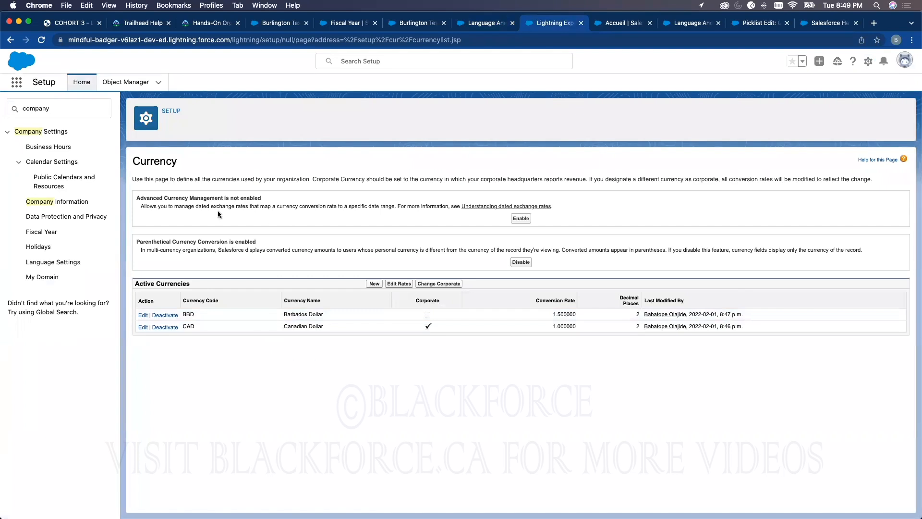
{"action": "left_click_drag", "start_coordinate": [137, 198], "coordinate": [268, 198]}
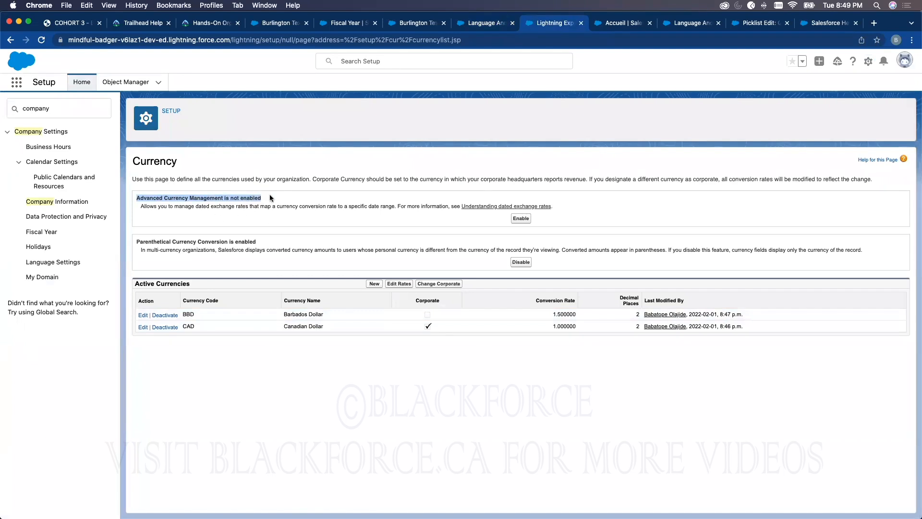
{"action": "left_click", "coordinate": [522, 219]}
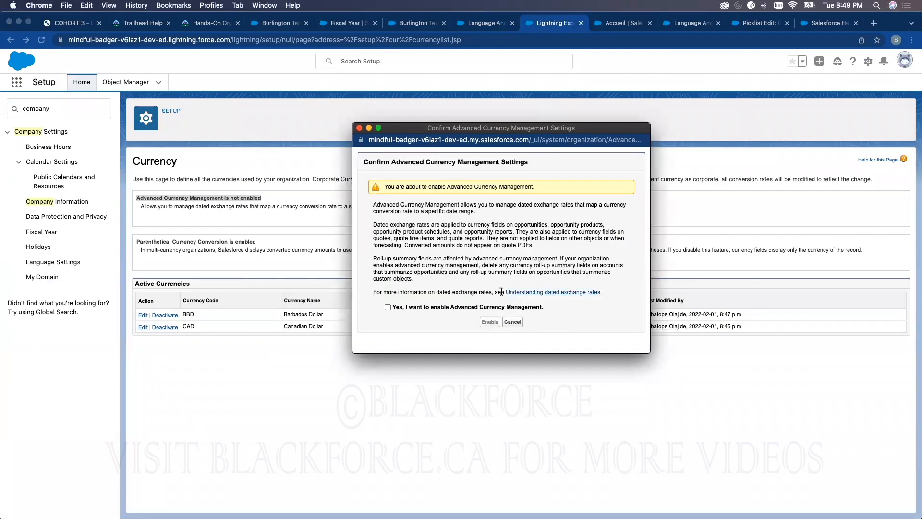
{"action": "left_click", "coordinate": [388, 308]}
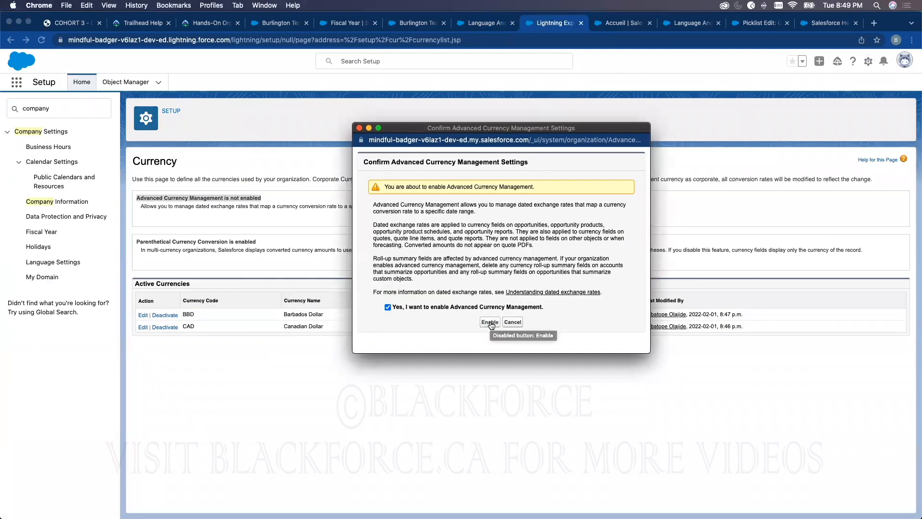
{"action": "left_click", "coordinate": [489, 323]}
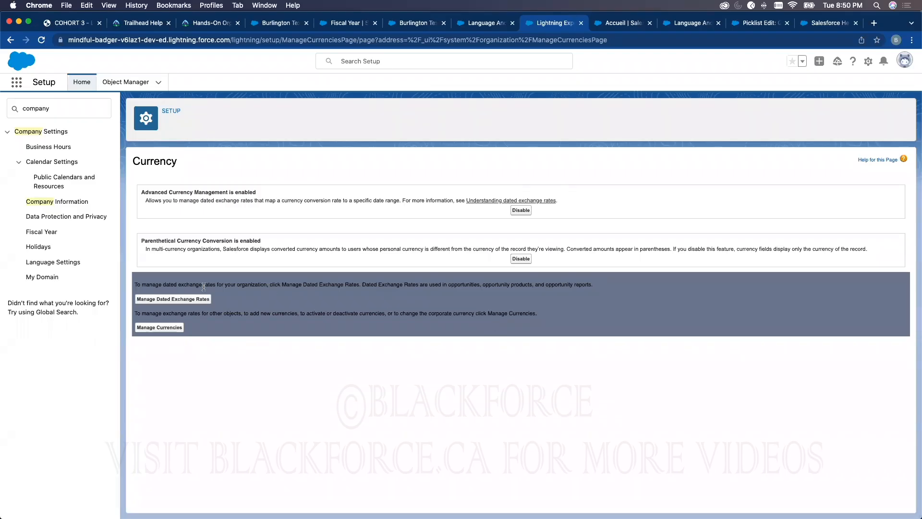
In Manage Dated Exchange Rates, add a Barbados Dollar rate of 1.500000 starting 2022-02-01 and save it
{"action": "left_click", "coordinate": [192, 301]}
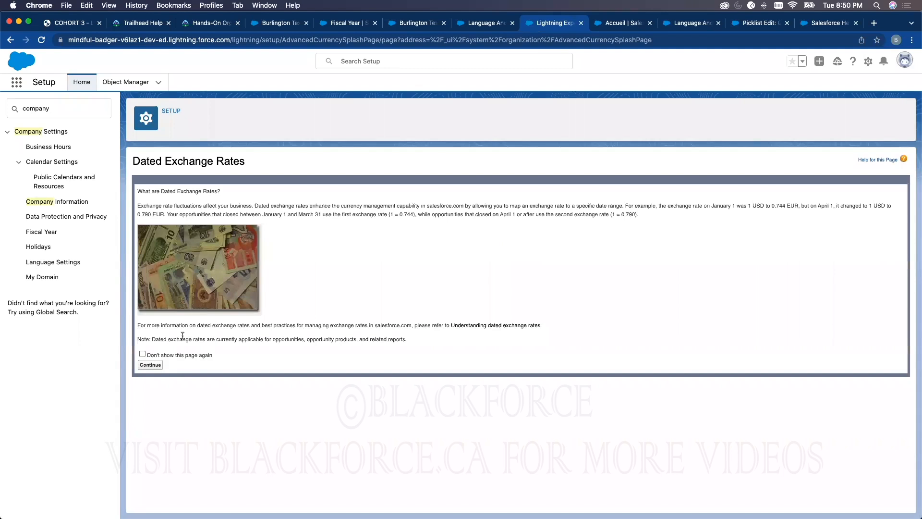
{"action": "left_click", "coordinate": [151, 364]}
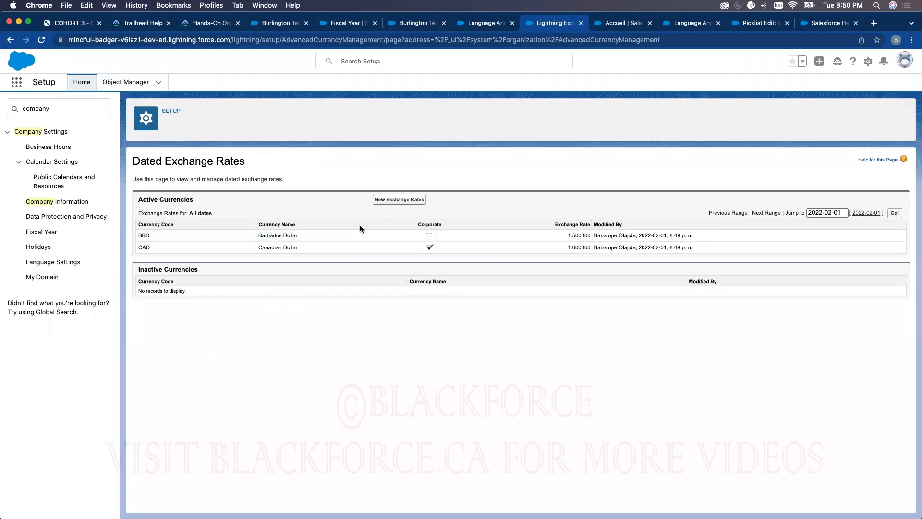
{"action": "left_click", "coordinate": [390, 200]}
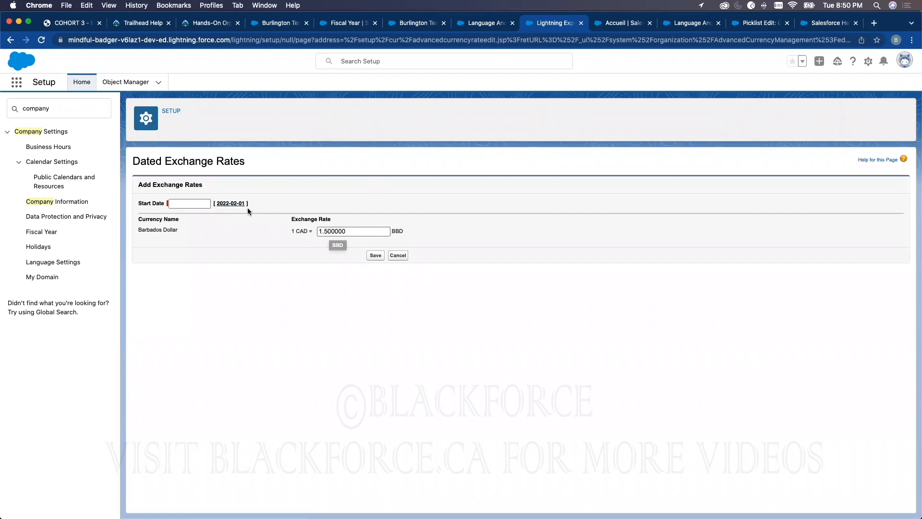
{"action": "left_click", "coordinate": [228, 204]}
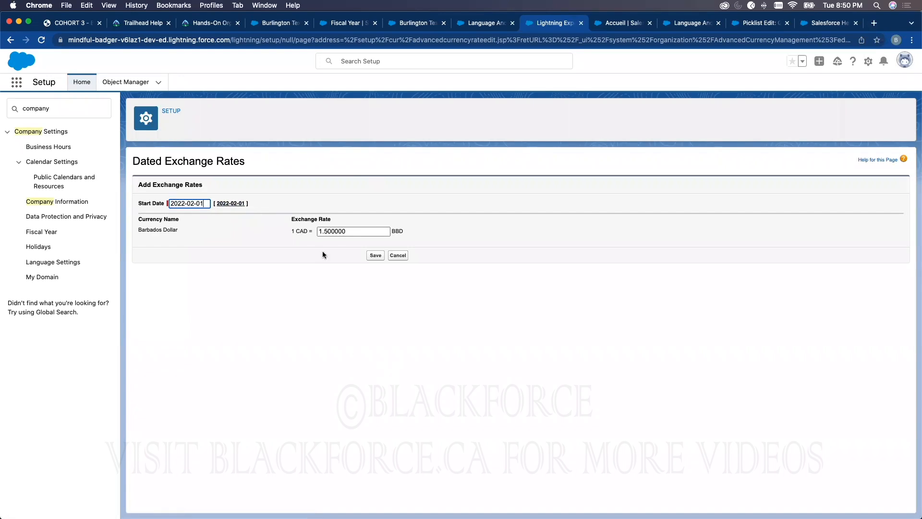
{"action": "left_click", "coordinate": [376, 255]}
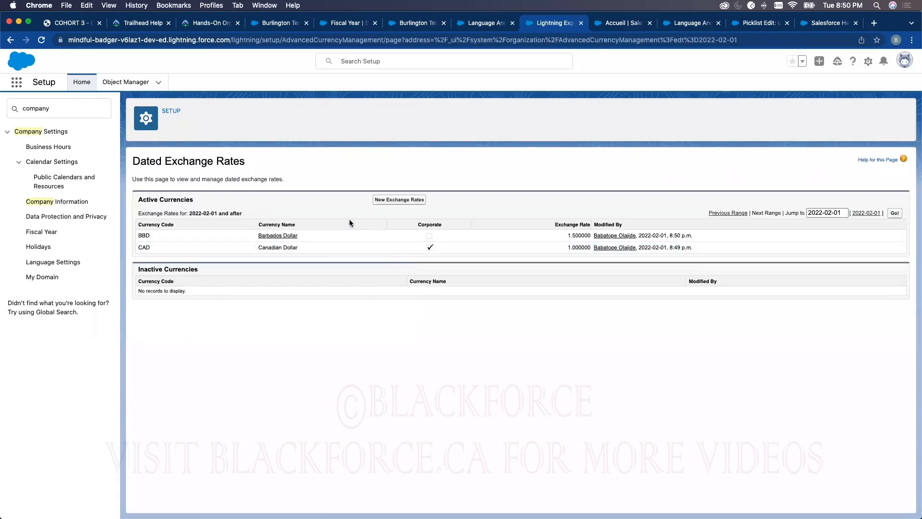
Add a Barbados Dollar exchange rate of 2.500000 starting 2022-02-10, save it, and view the next date range
{"action": "left_click", "coordinate": [399, 200]}
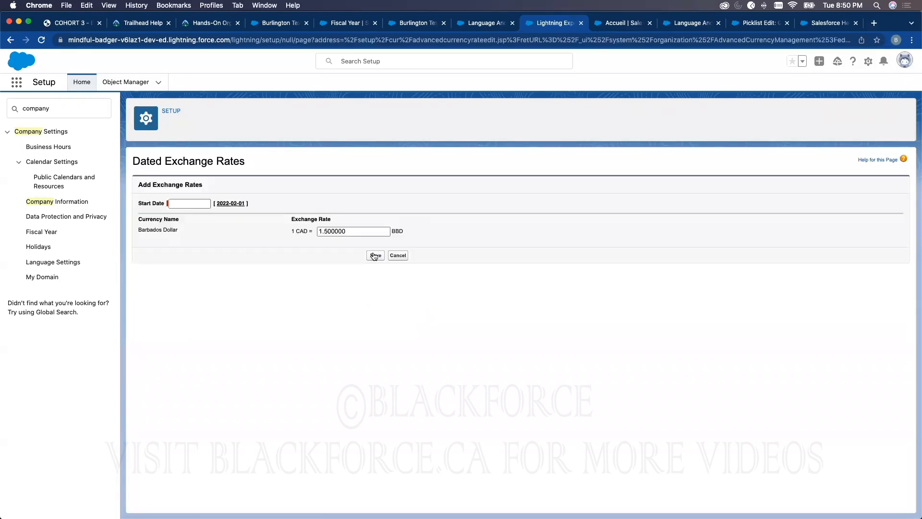
{"action": "left_click", "coordinate": [226, 203]}
{"action": "left_click", "coordinate": [188, 203]}
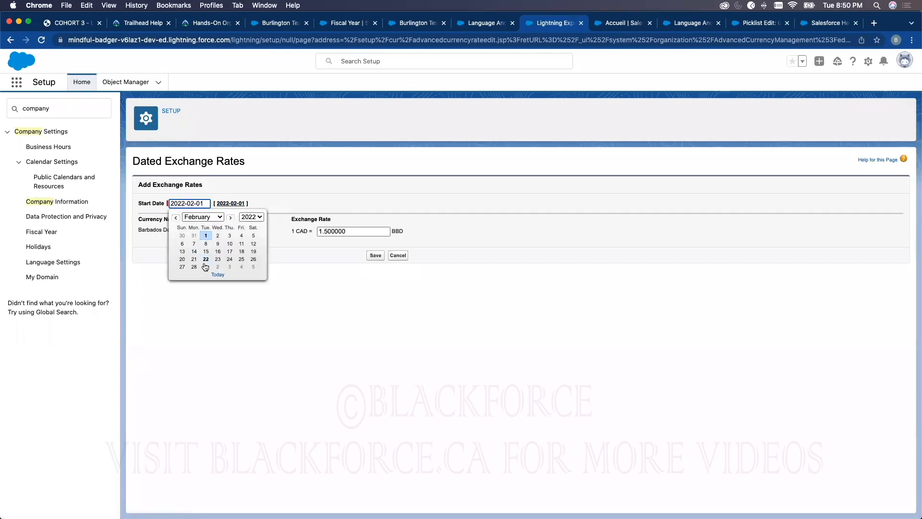
{"action": "left_click", "coordinate": [229, 249]}
{"action": "left_click", "coordinate": [321, 231]}
{"action": "key", "text": "BackSpace"}
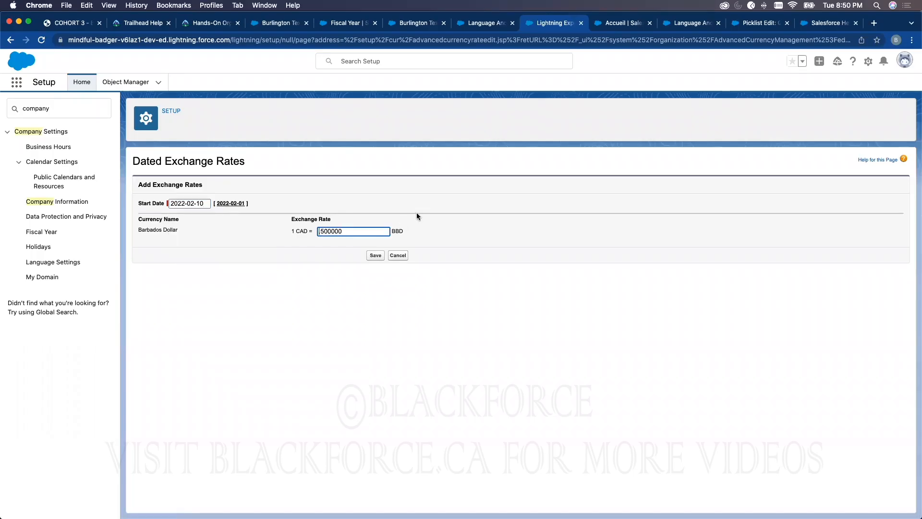
{"action": "type", "text": "2."}
{"action": "left_click", "coordinate": [375, 255]}
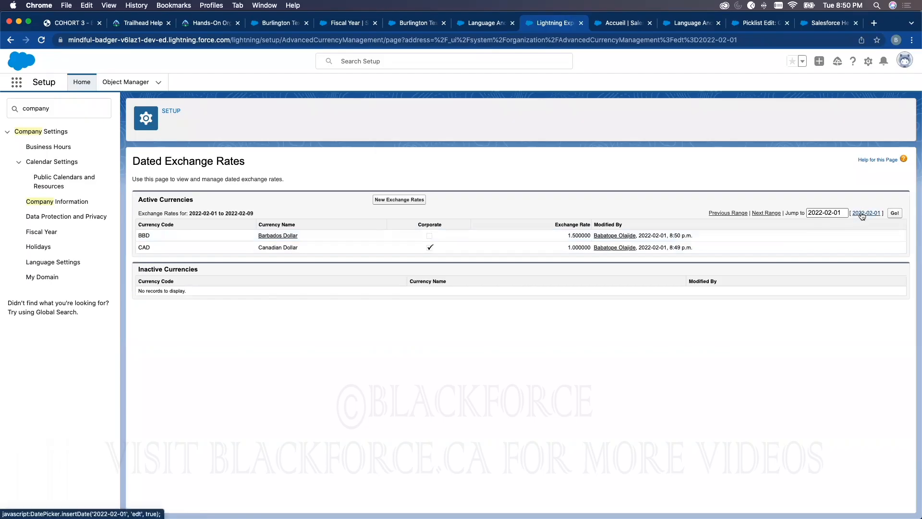
{"action": "left_click", "coordinate": [759, 213]}
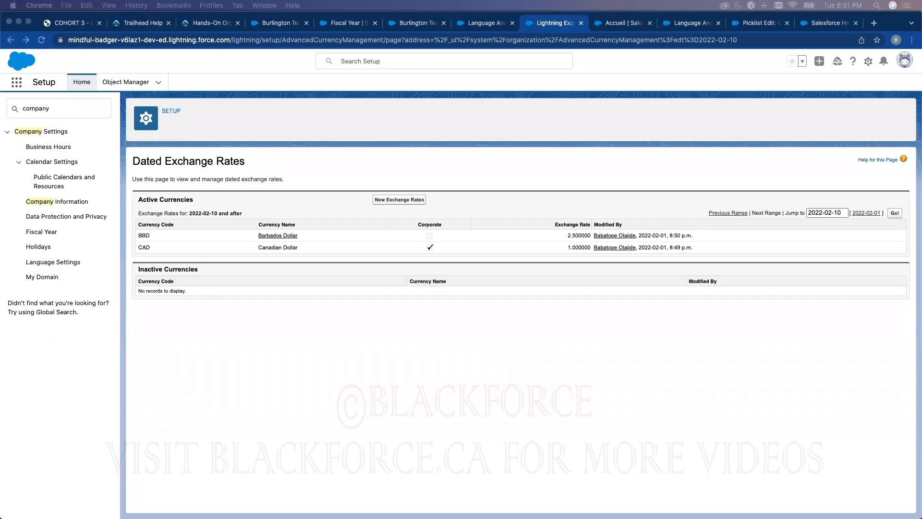
{"action": "left_click", "coordinate": [578, 321]}
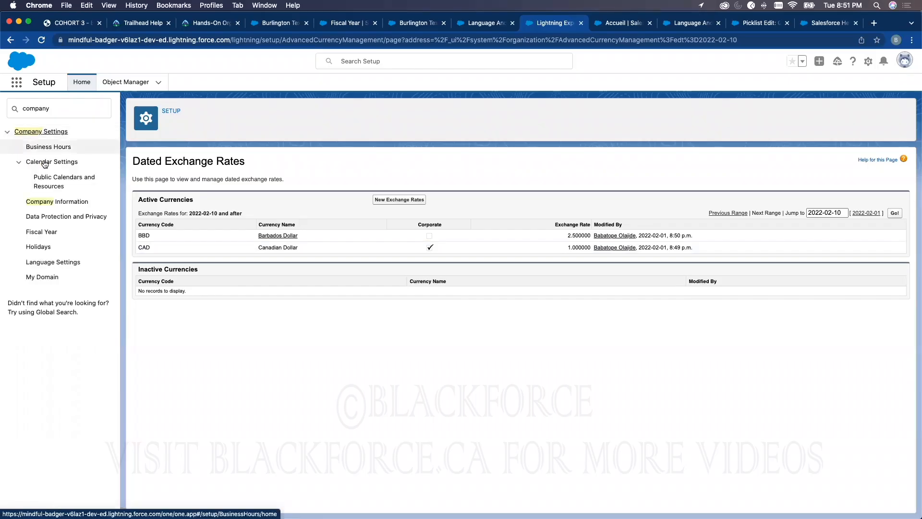
Open Company Information and examine the corporate currency, used data space, organization ID and organization edition
{"action": "left_click", "coordinate": [55, 204]}
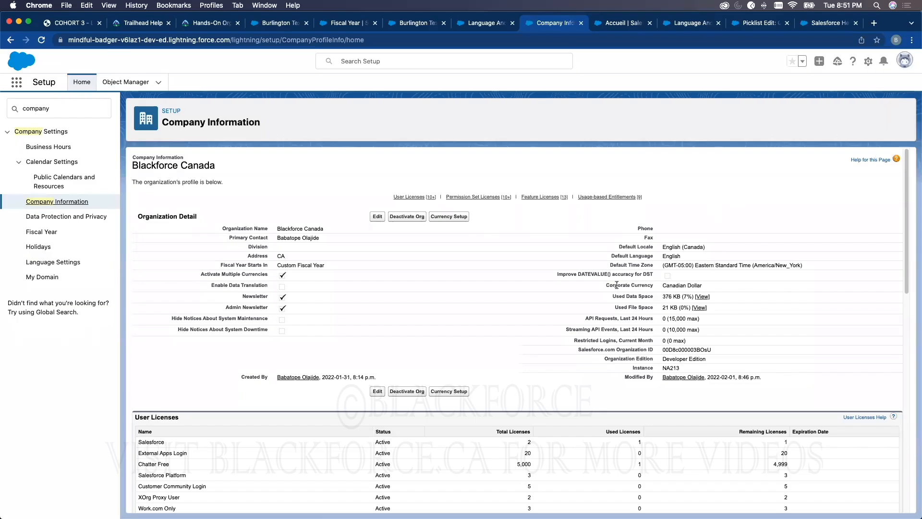
{"action": "left_click_drag", "start_coordinate": [606, 284], "coordinate": [699, 282]}
{"action": "left_click", "coordinate": [639, 286]}
{"action": "left_click_drag", "start_coordinate": [604, 284], "coordinate": [705, 291]}
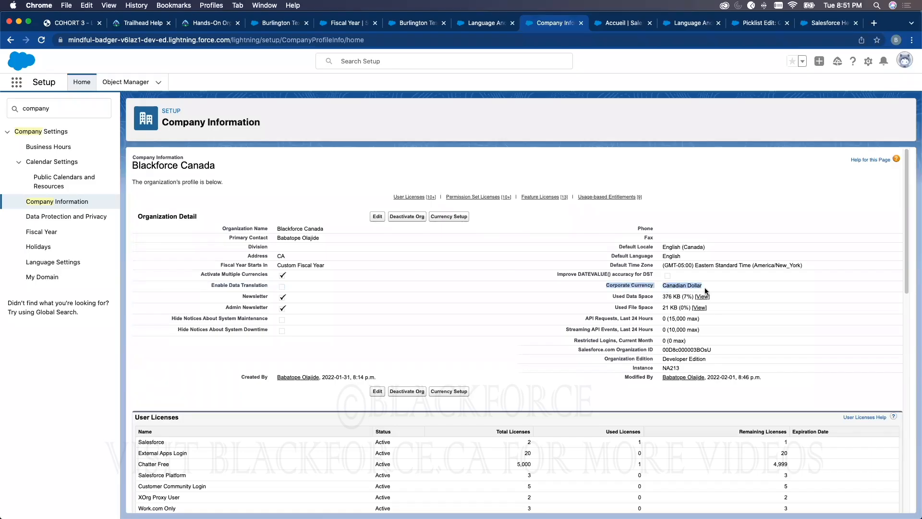
{"action": "left_click_drag", "start_coordinate": [609, 294], "coordinate": [653, 297]}
{"action": "left_click", "coordinate": [651, 296]}
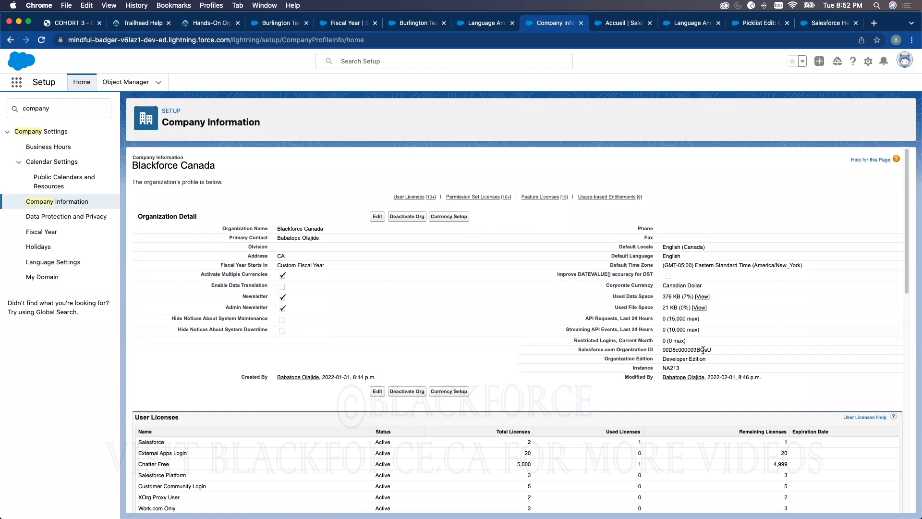
{"action": "left_click_drag", "start_coordinate": [718, 350], "coordinate": [656, 348]}
{"action": "left_click_drag", "start_coordinate": [603, 359], "coordinate": [712, 362]}
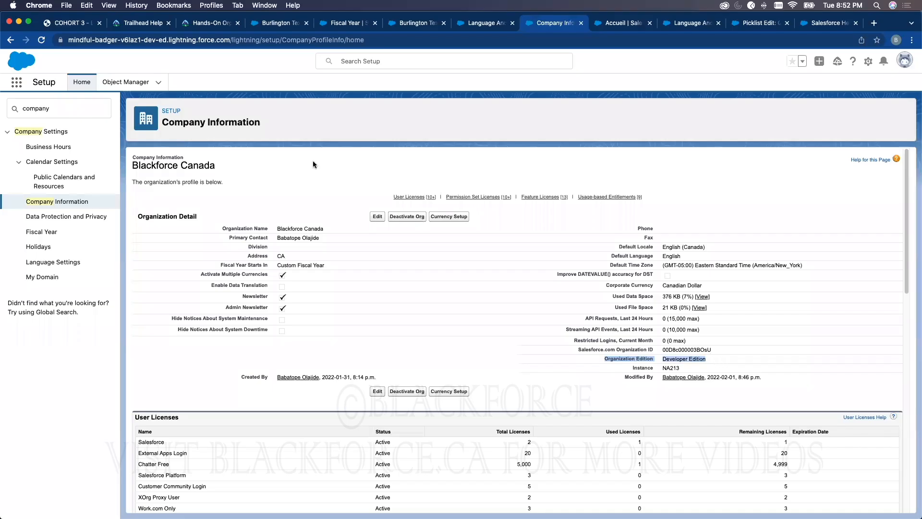
{"action": "left_click", "coordinate": [257, 163]}
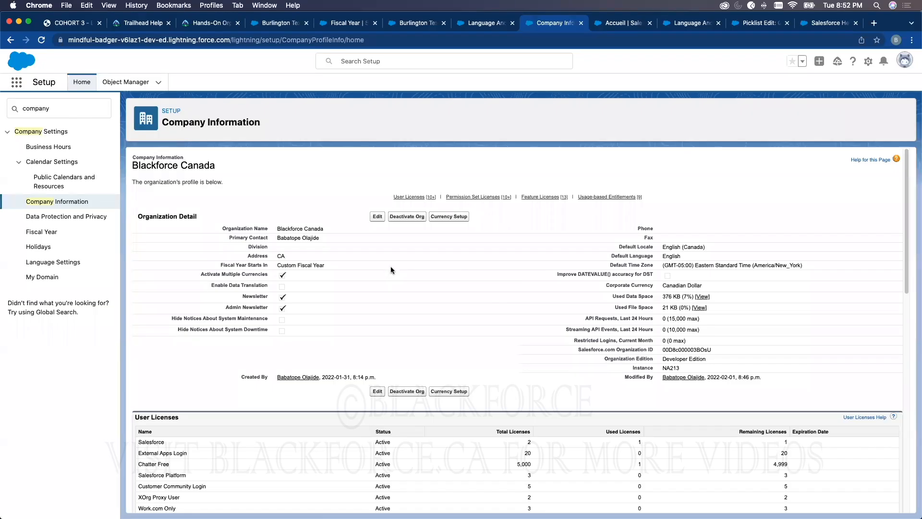
Examine the User Licenses and Permission Set Licenses lists in Company Information, highlighting the Salesforce user license
{"action": "scroll", "coordinate": [525, 259], "scroll_direction": "down", "scroll_amount": 1}
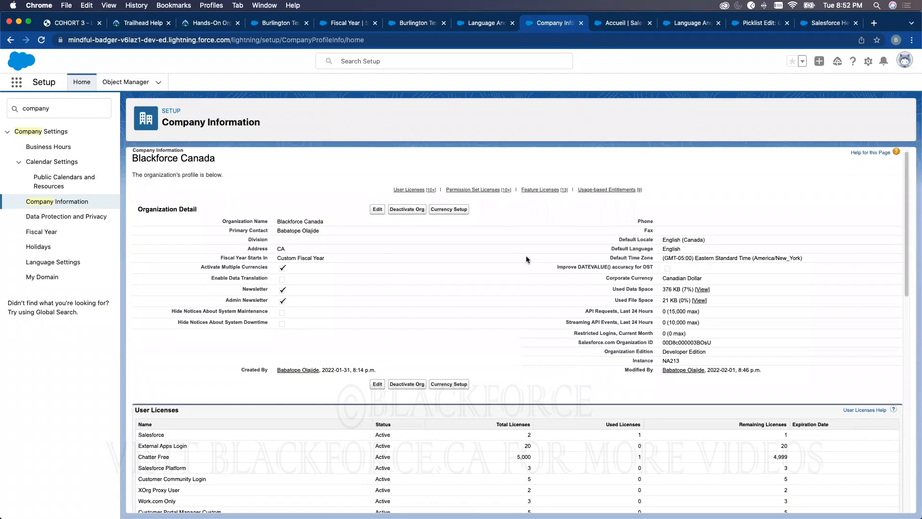
{"action": "scroll", "coordinate": [468, 377], "scroll_direction": "down", "scroll_amount": 5}
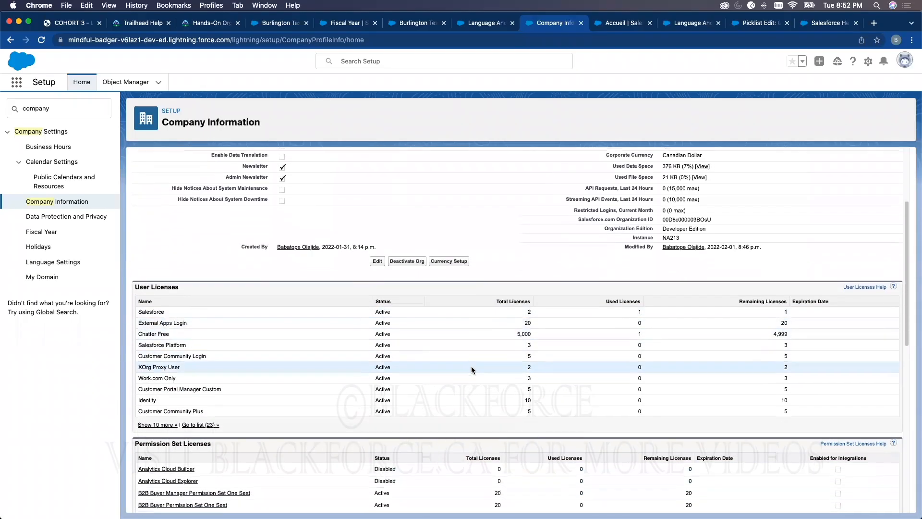
{"action": "scroll", "coordinate": [471, 369], "scroll_direction": "down", "scroll_amount": 4}
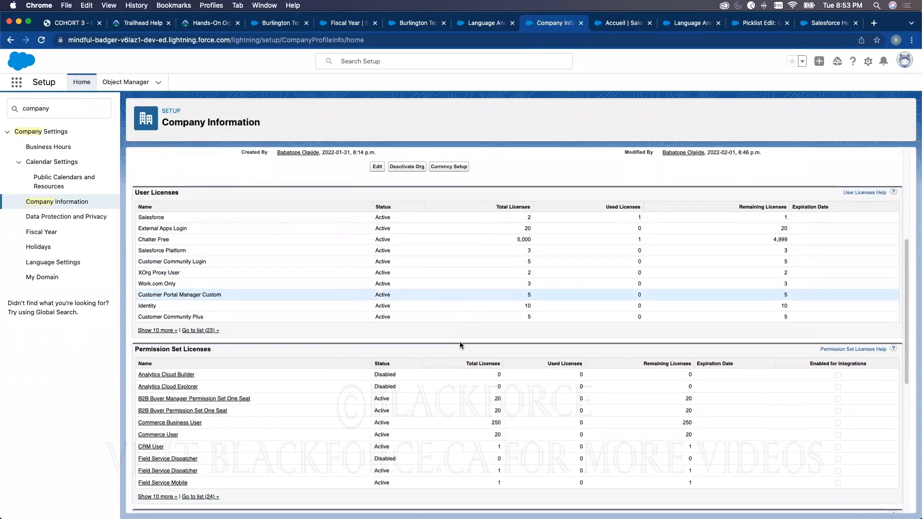
{"action": "scroll", "coordinate": [459, 341], "scroll_direction": "down", "scroll_amount": 1}
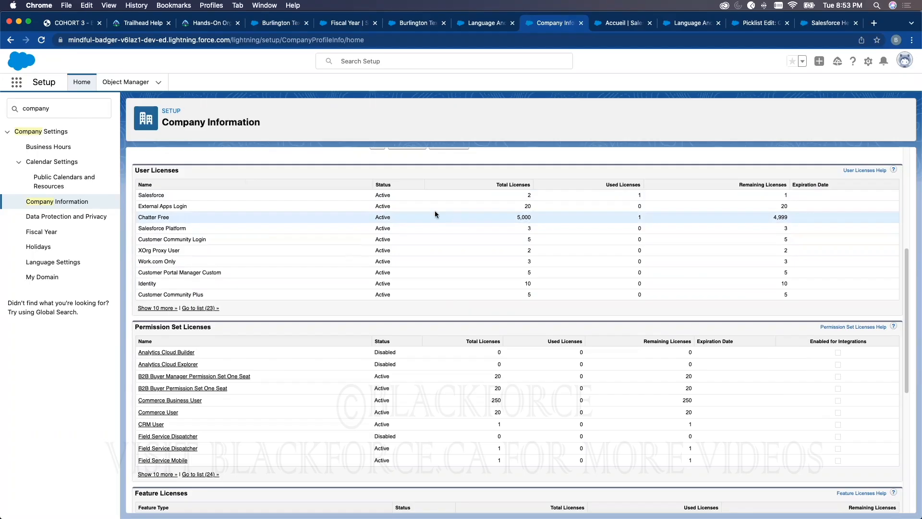
{"action": "double_click", "coordinate": [157, 194]}
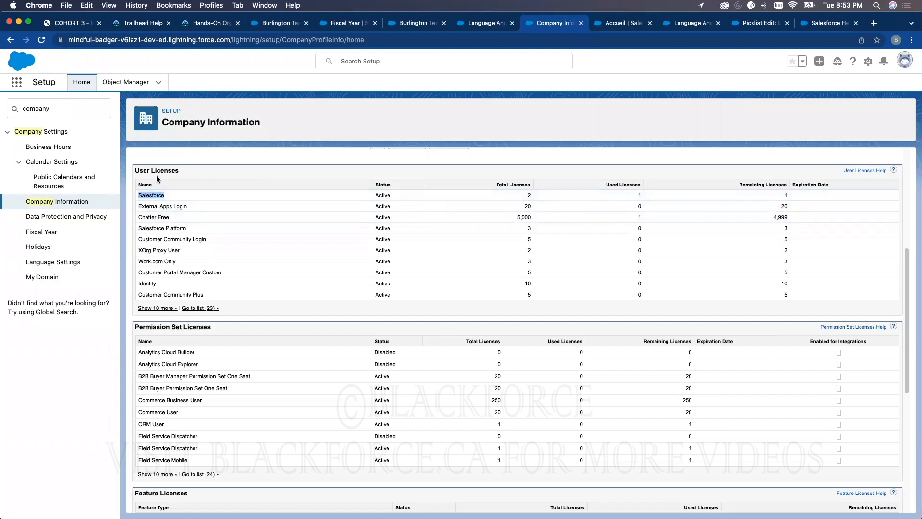
{"action": "mouse_move", "coordinate": [164, 195]}
{"action": "left_mouse_down"}
{"action": "mouse_move", "coordinate": [152, 186]}
{"action": "mouse_move", "coordinate": [151, 199]}
{"action": "left_mouse_up"}
{"action": "left_click", "coordinate": [152, 194]}
Look through the open Fiscal Year and opportunity browser tabs, then close the Language & Time Zone tab beside Company Information
{"action": "left_click", "coordinate": [345, 22]}
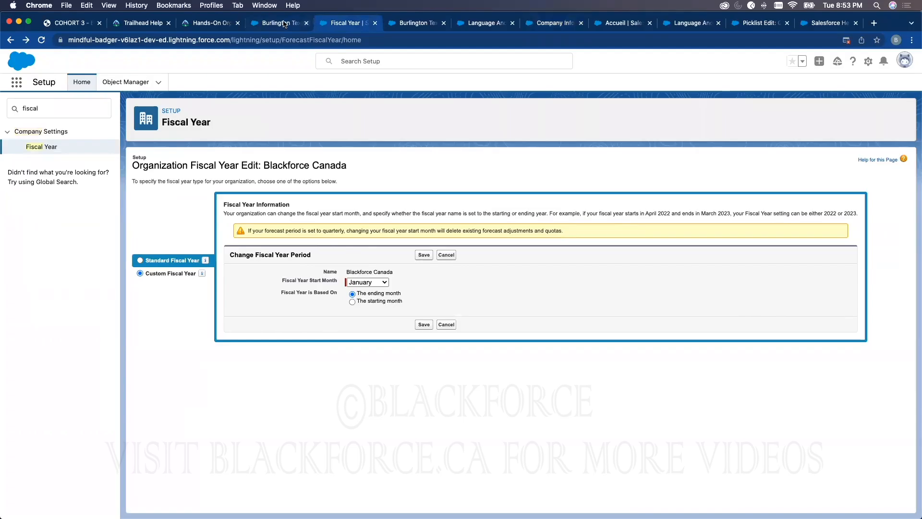
{"action": "left_click", "coordinate": [282, 23]}
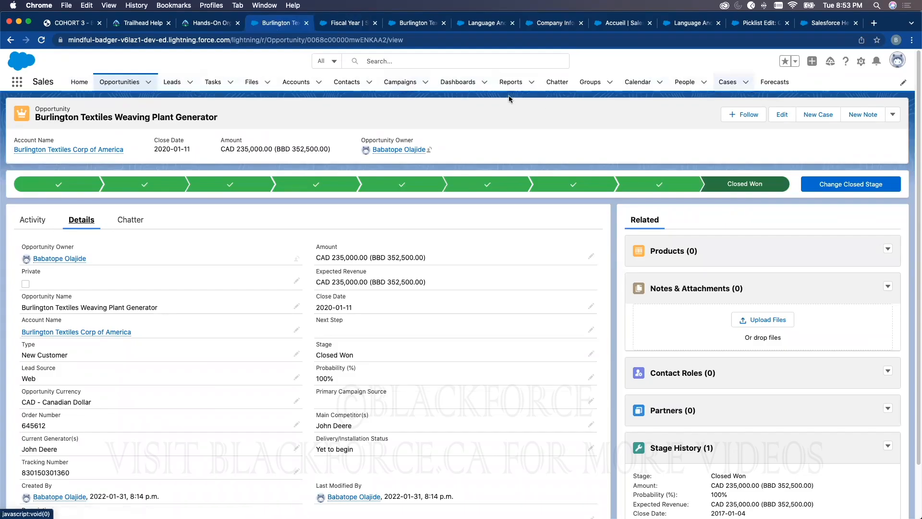
{"action": "left_click", "coordinate": [470, 25]}
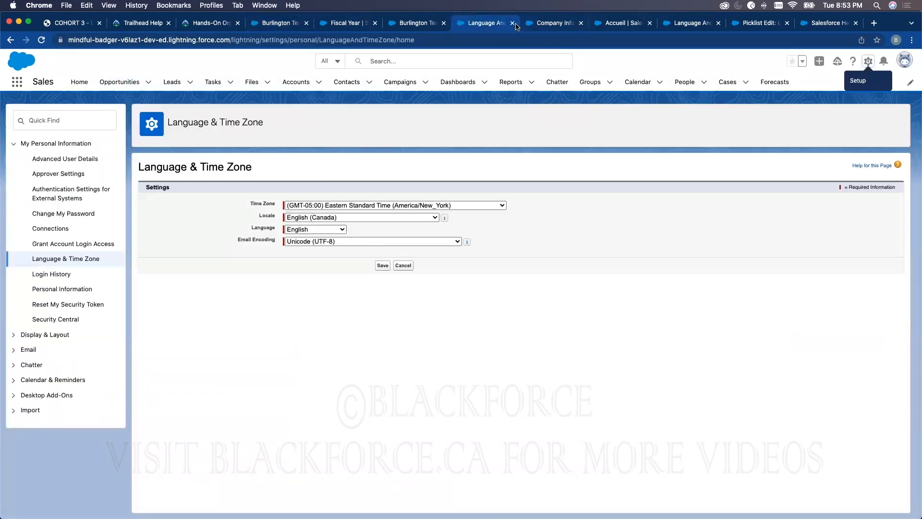
{"action": "left_click", "coordinate": [512, 23]}
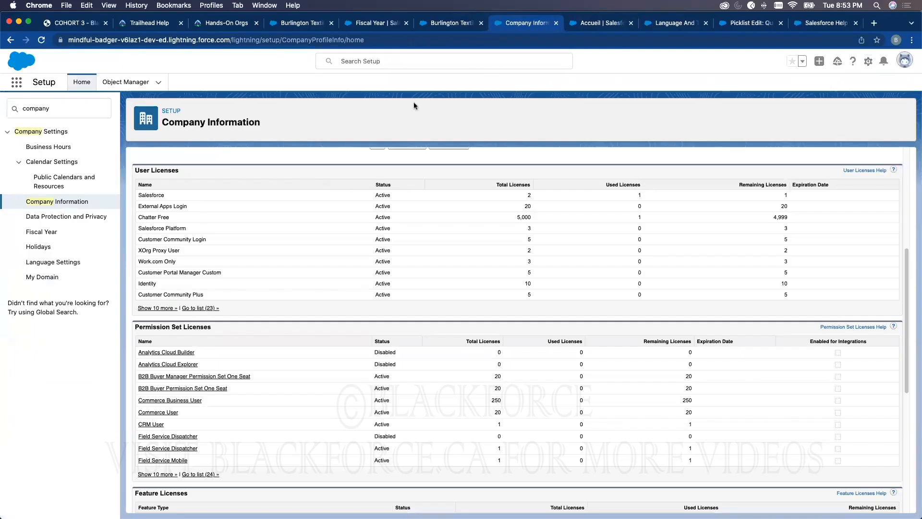
Close the duplicate Burlington Textiles and Fiscal Year browser tabs, and highlight the Salesforce user license in Company Information
{"action": "left_click", "coordinate": [478, 23]}
{"action": "left_click", "coordinate": [481, 23]}
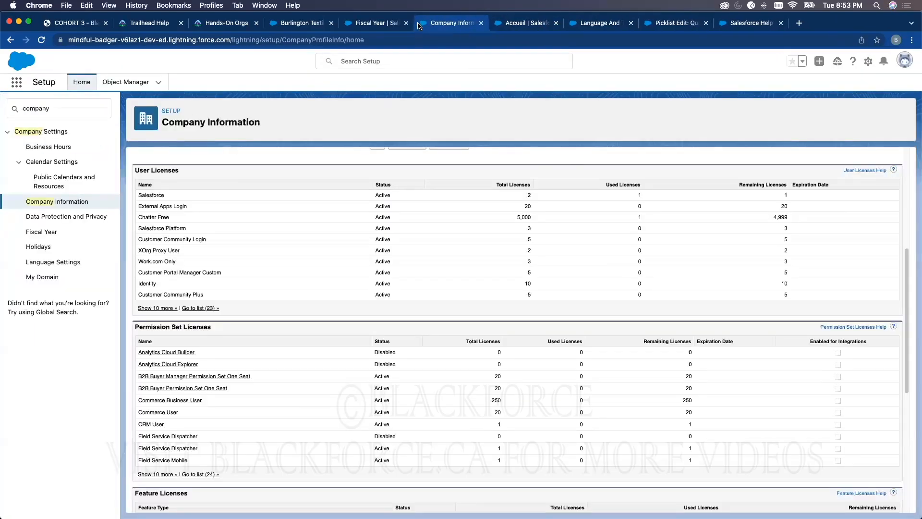
{"action": "left_click", "coordinate": [402, 26]}
{"action": "left_click", "coordinate": [404, 25]}
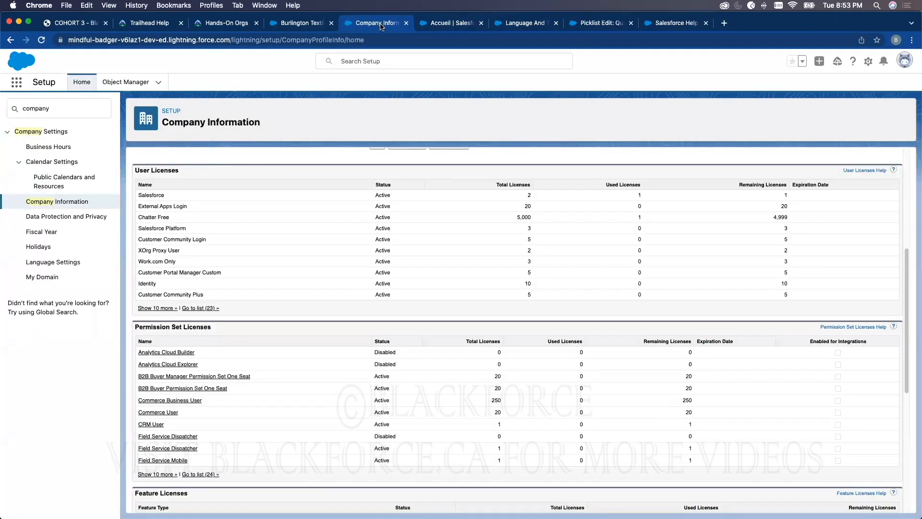
{"action": "double_click", "coordinate": [146, 194]}
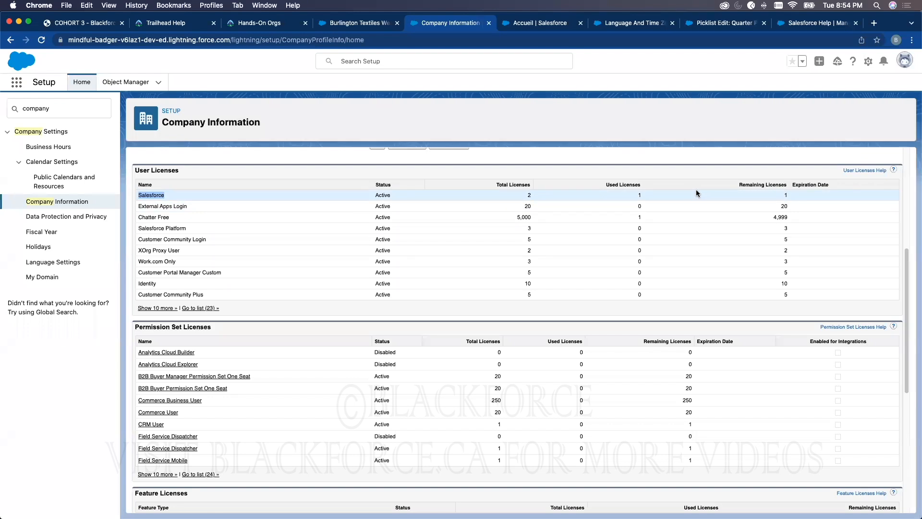
Log out of the org from the Burlington Textiles opportunity page and relaunch the Blackforce Cohort 3 Playground from Trailhead's Hands-On Orgs
{"action": "left_click", "coordinate": [356, 23]}
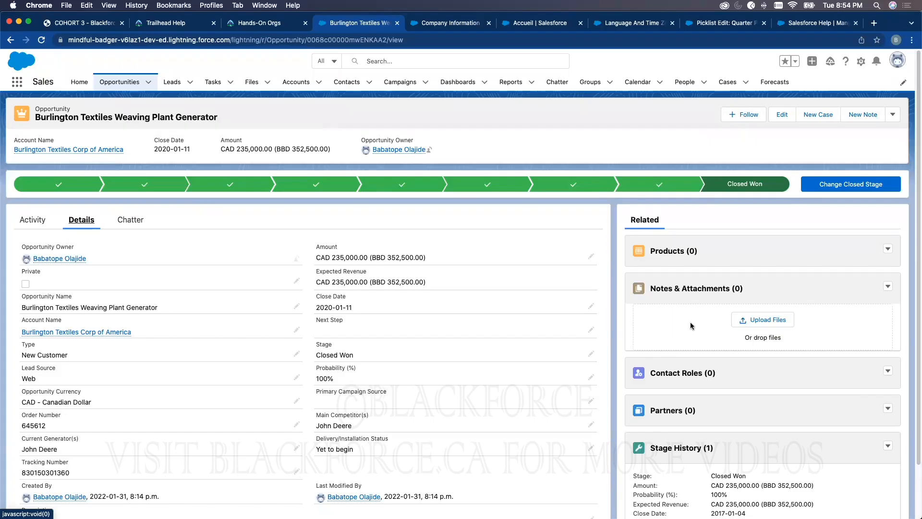
{"action": "left_click", "coordinate": [897, 60]}
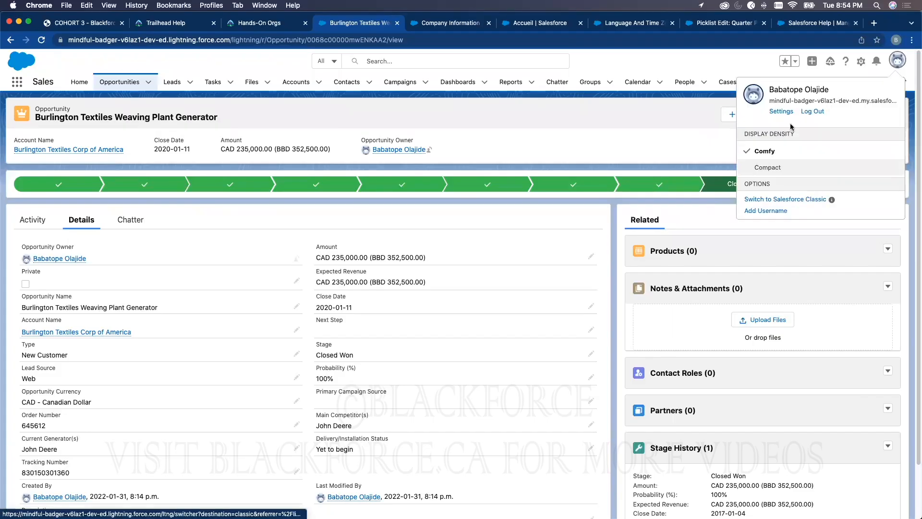
{"action": "left_click", "coordinate": [813, 112]}
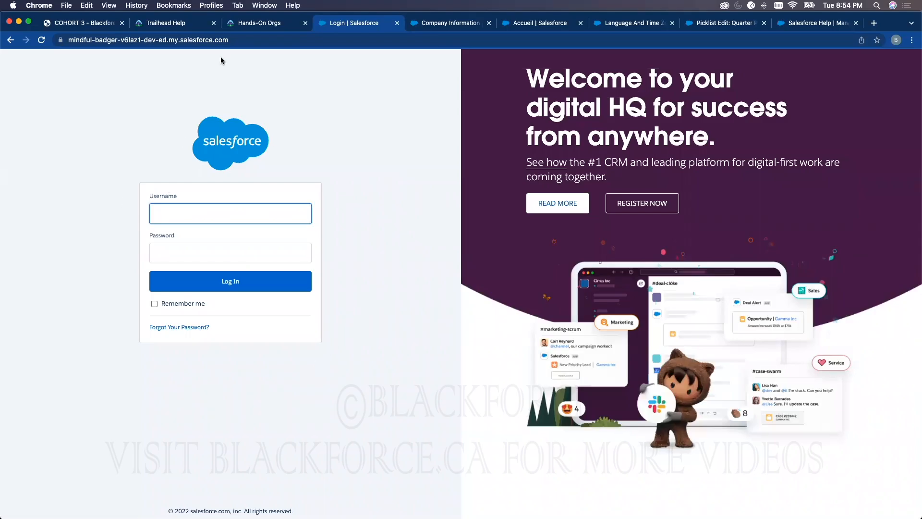
{"action": "left_click", "coordinate": [246, 26]}
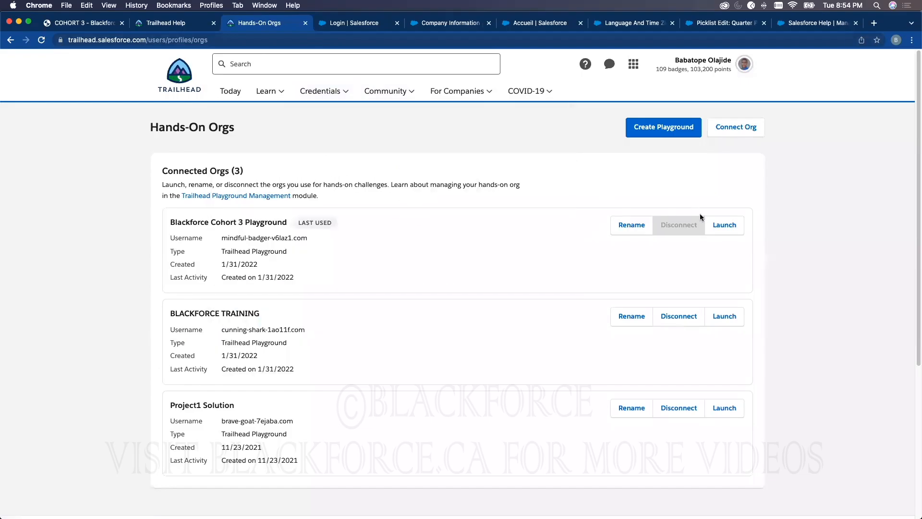
{"action": "left_click", "coordinate": [718, 225]}
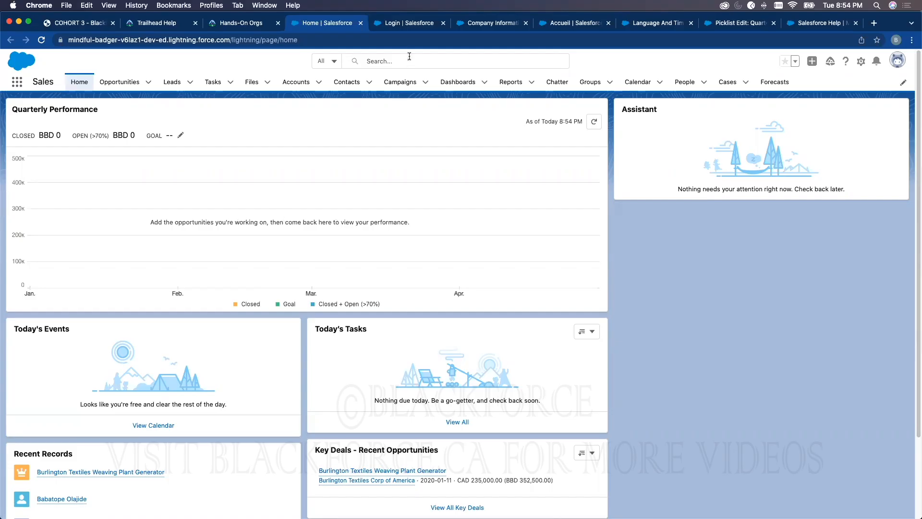
Open Setup, search for "Lice", and view the Data.com Licenses & Limits page
{"action": "left_click", "coordinate": [861, 62]}
{"action": "left_click", "coordinate": [801, 90]}
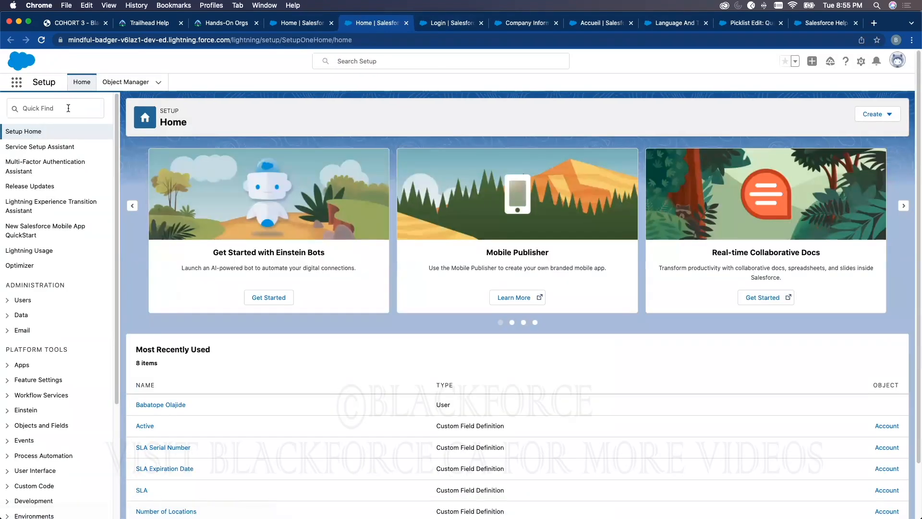
{"action": "left_click", "coordinate": [68, 108]}
{"action": "type", "text": "Lice"}
{"action": "left_click", "coordinate": [75, 161]}
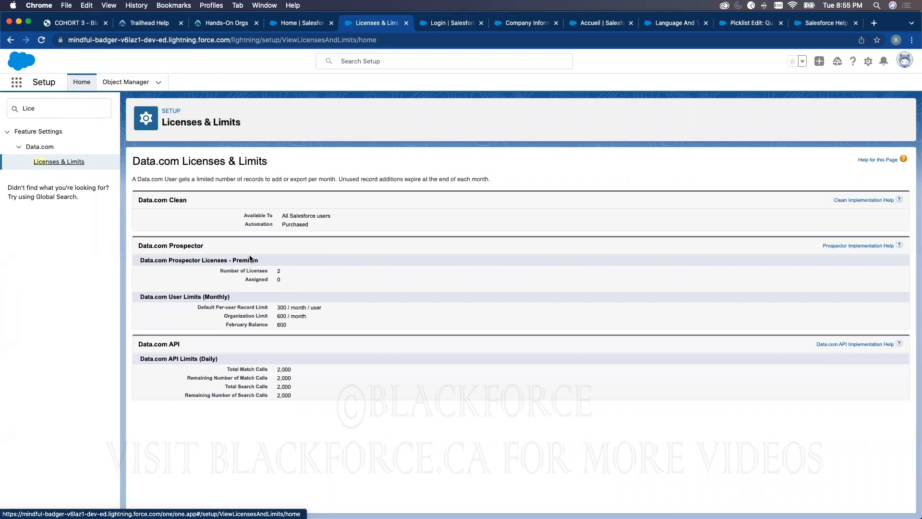
{"action": "double_click", "coordinate": [168, 161]}
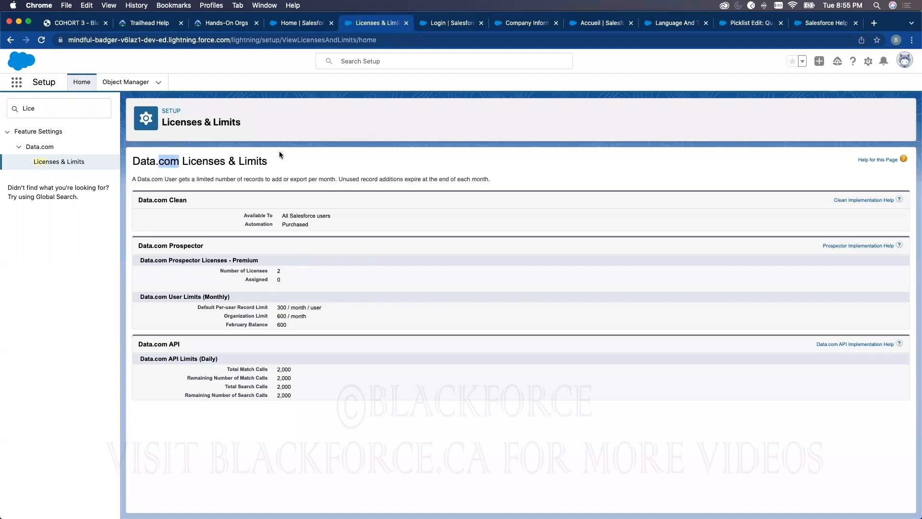
Search Setup for "company", open Company Information, and examine its User Licenses list, highlighting the Chatter Free license
{"action": "left_click", "coordinate": [49, 105]}
{"action": "type", "text": "company"}
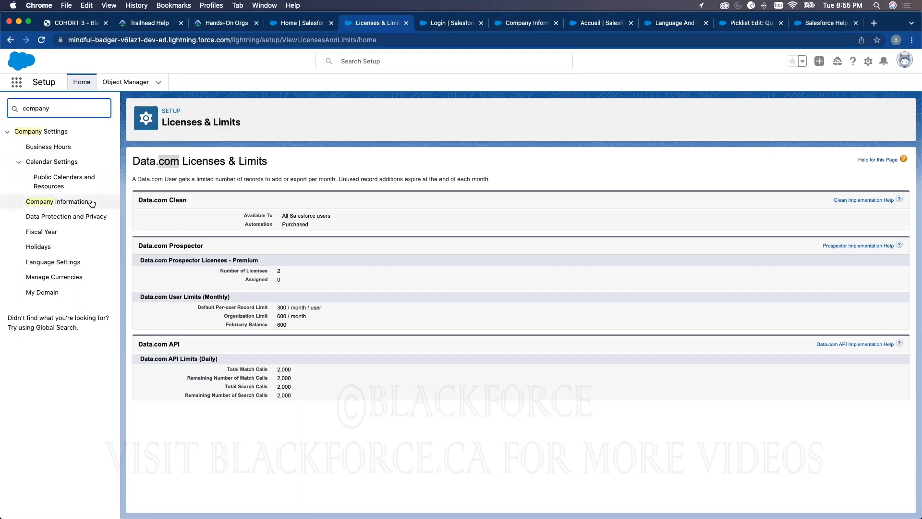
{"action": "left_click", "coordinate": [57, 201]}
{"action": "scroll", "coordinate": [433, 292], "scroll_direction": "down", "scroll_amount": 5}
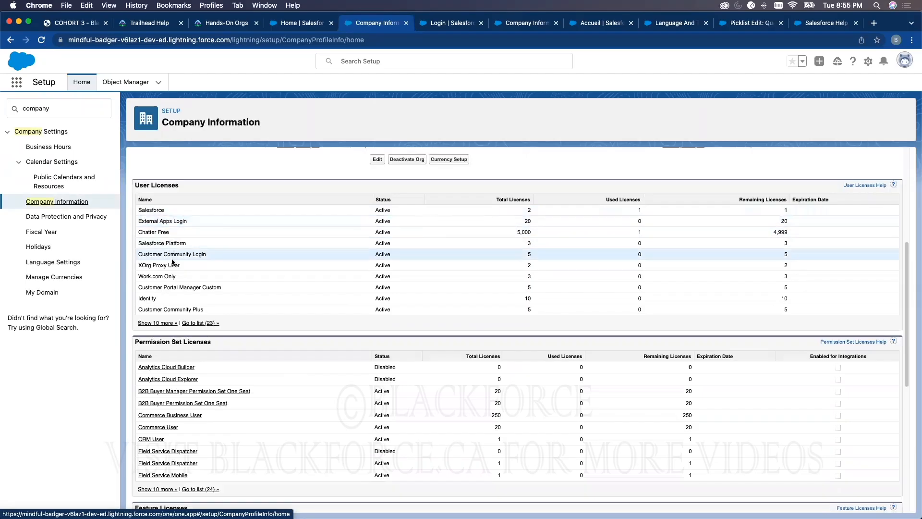
{"action": "left_click_drag", "start_coordinate": [204, 309], "coordinate": [137, 222]}
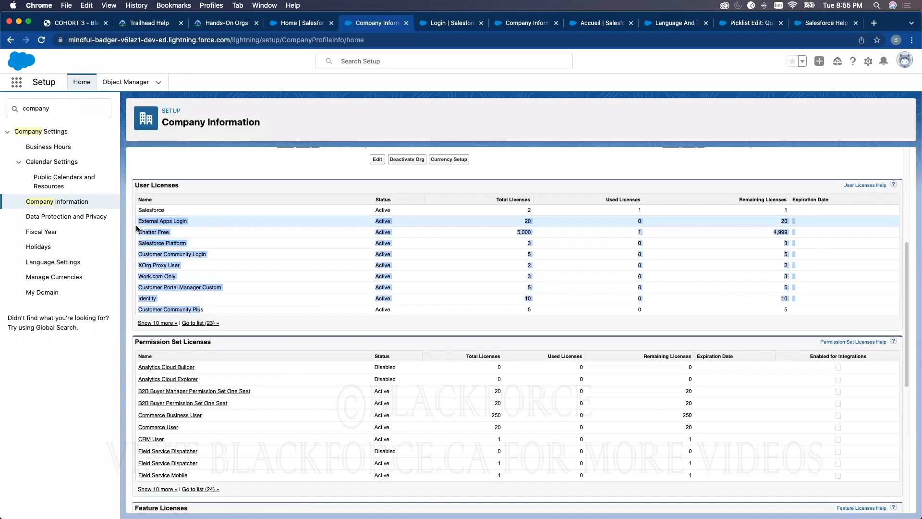
{"action": "left_click", "coordinate": [145, 221]}
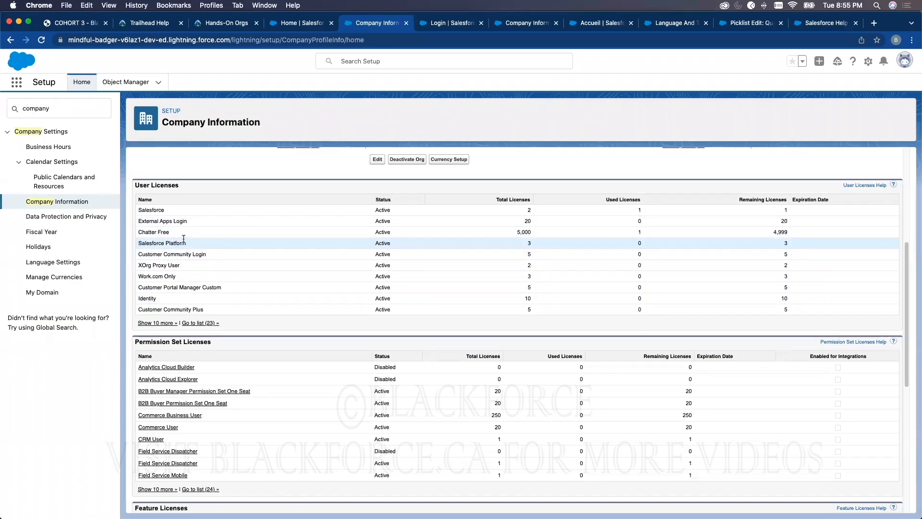
{"action": "left_click_drag", "start_coordinate": [139, 232], "coordinate": [235, 238]}
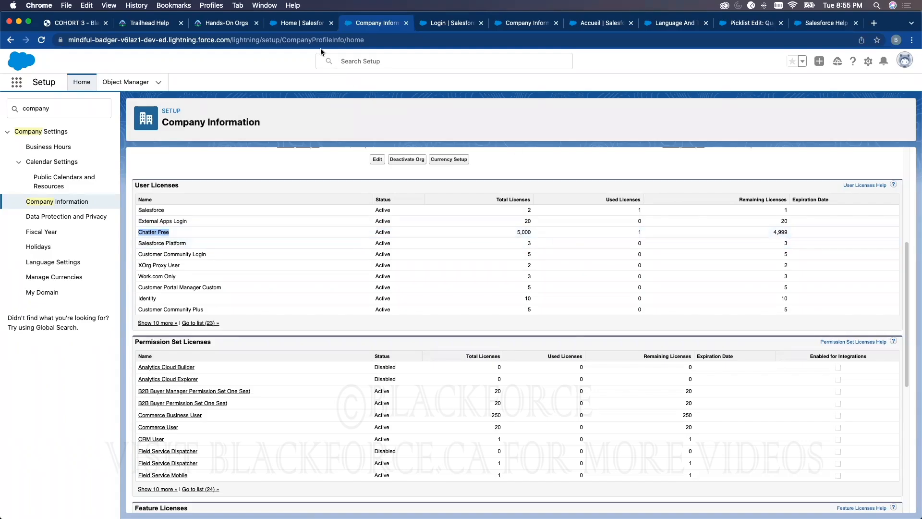
Open Chatter in the Sales app and expand the post composer for sharing an update
{"action": "left_click", "coordinate": [295, 25]}
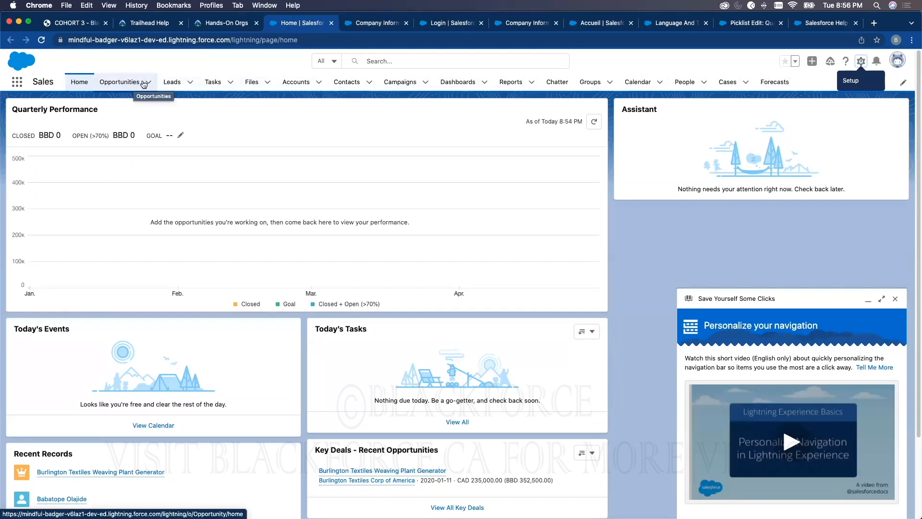
{"action": "left_click", "coordinate": [557, 82]}
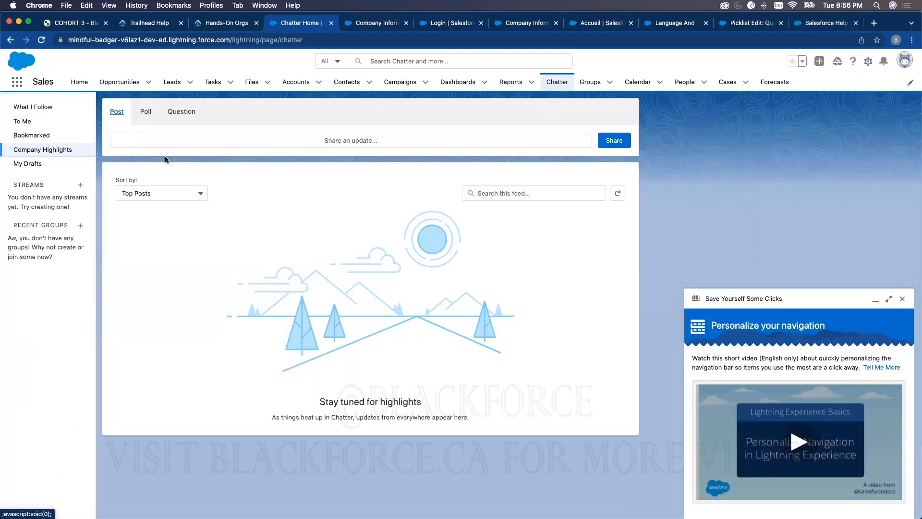
{"action": "left_click", "coordinate": [205, 140]}
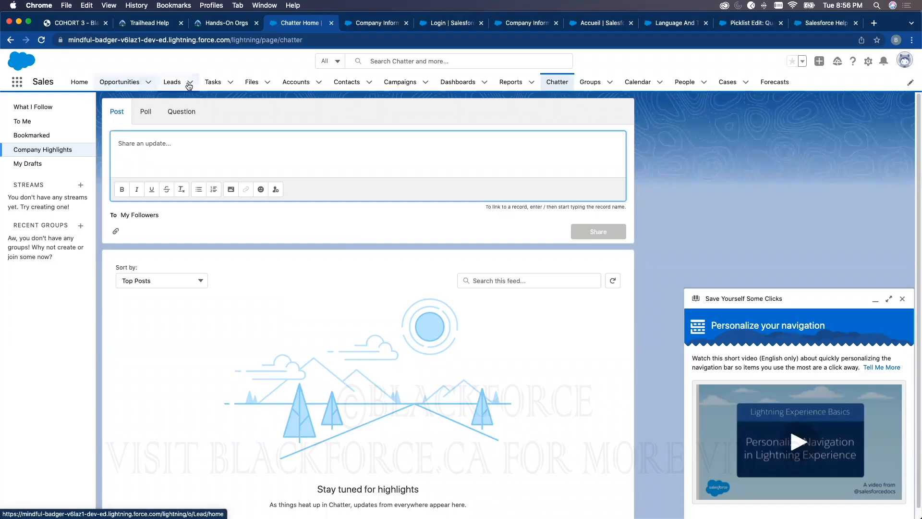
Examine the Chatter Free and Salesforce Platform user licenses in Company Information, and switch back to the Sales app's Chatter page
{"action": "left_click", "coordinate": [377, 23]}
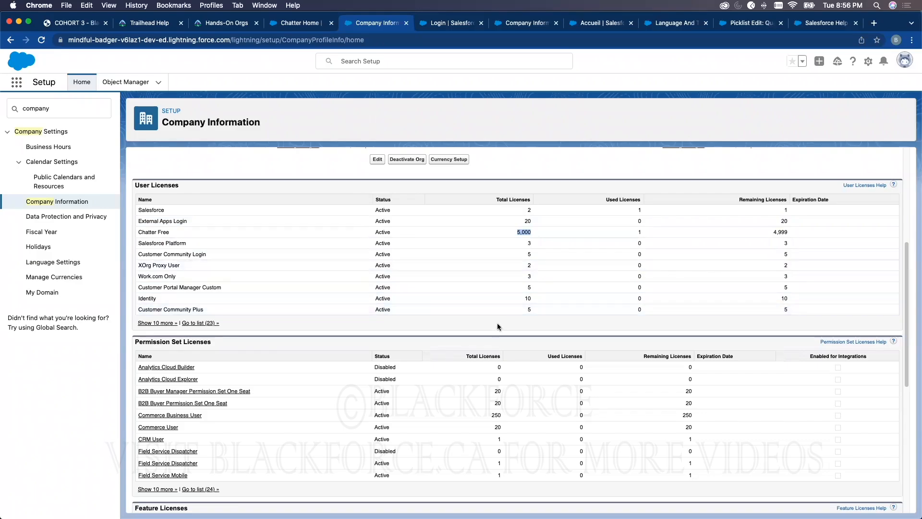
{"action": "left_click", "coordinate": [527, 310]}
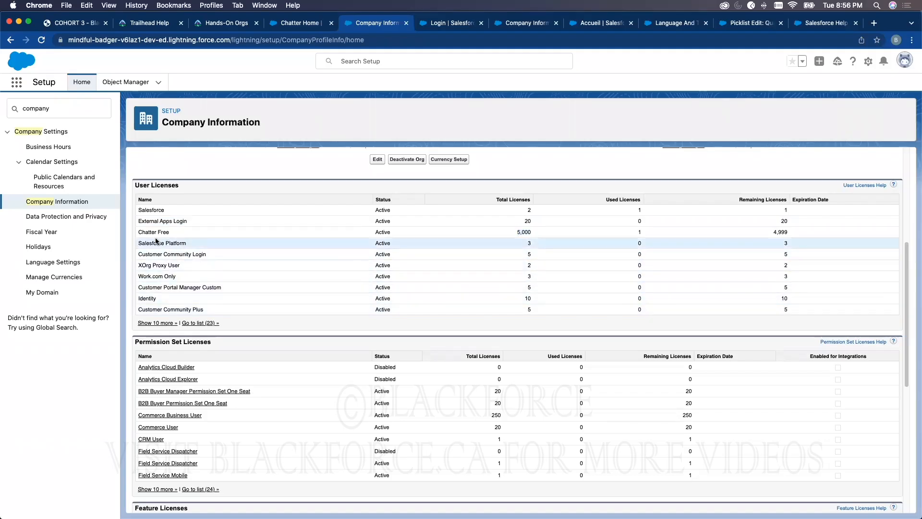
{"action": "left_click_drag", "start_coordinate": [140, 244], "coordinate": [187, 243]}
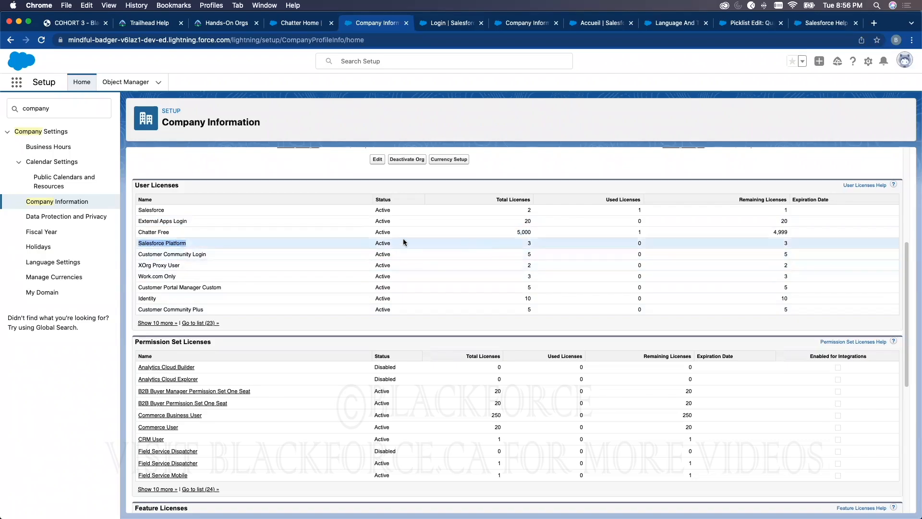
{"action": "left_click", "coordinate": [154, 243]}
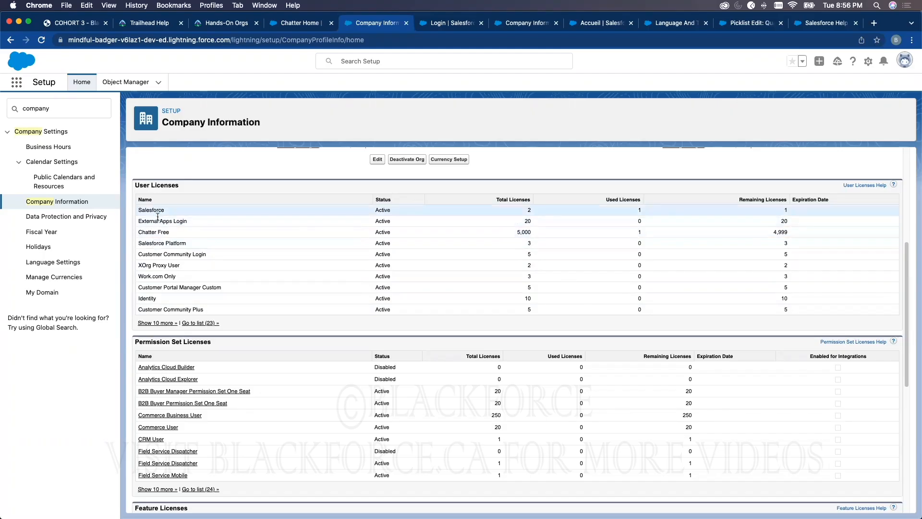
{"action": "left_click", "coordinate": [301, 24]}
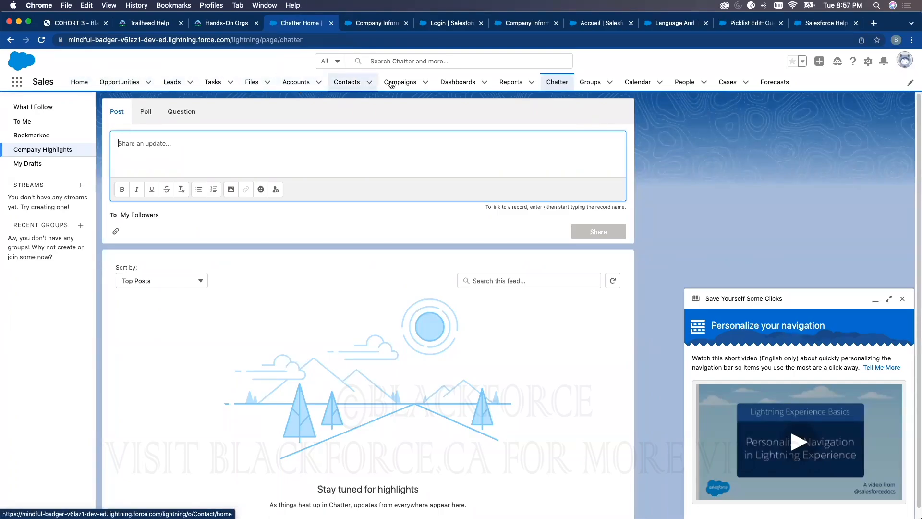
Return to Company Information and examine the User Licenses and Feature Licenses lists, highlighting the Marketing User feature license
{"action": "left_click", "coordinate": [377, 23]}
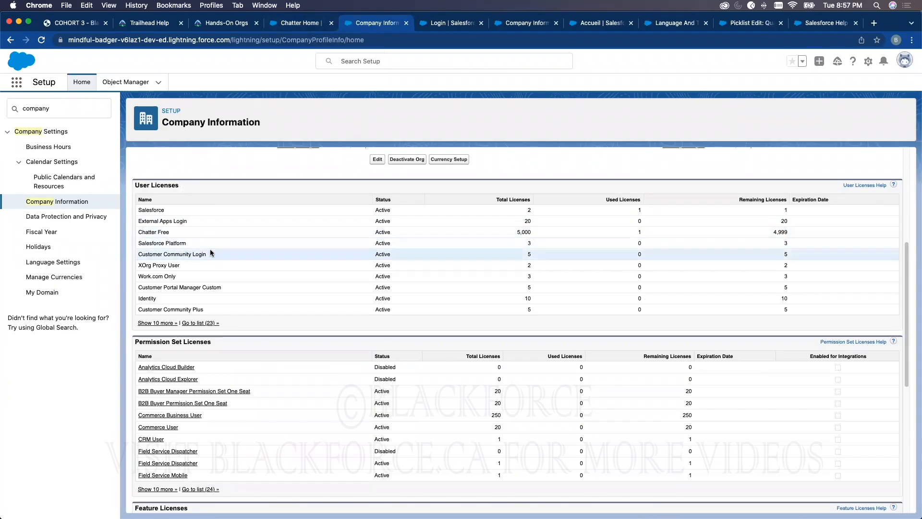
{"action": "triple_click", "coordinate": [146, 185]}
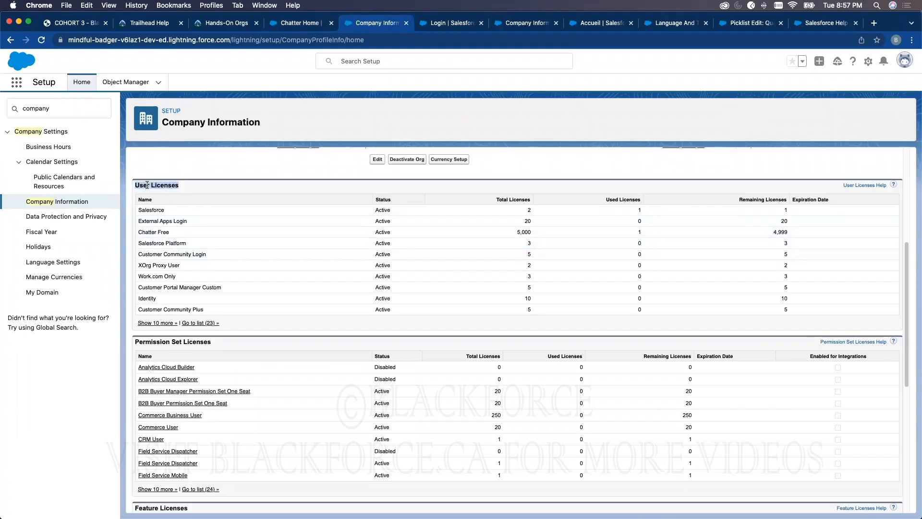
{"action": "scroll", "coordinate": [261, 352], "scroll_direction": "down", "scroll_amount": 5}
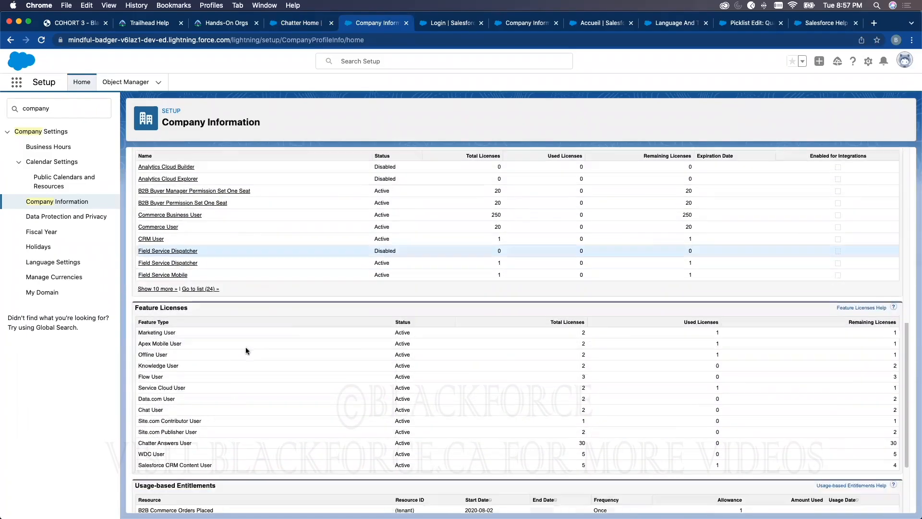
{"action": "scroll", "coordinate": [246, 350], "scroll_direction": "down", "scroll_amount": 2}
{"action": "triple_click", "coordinate": [149, 270]}
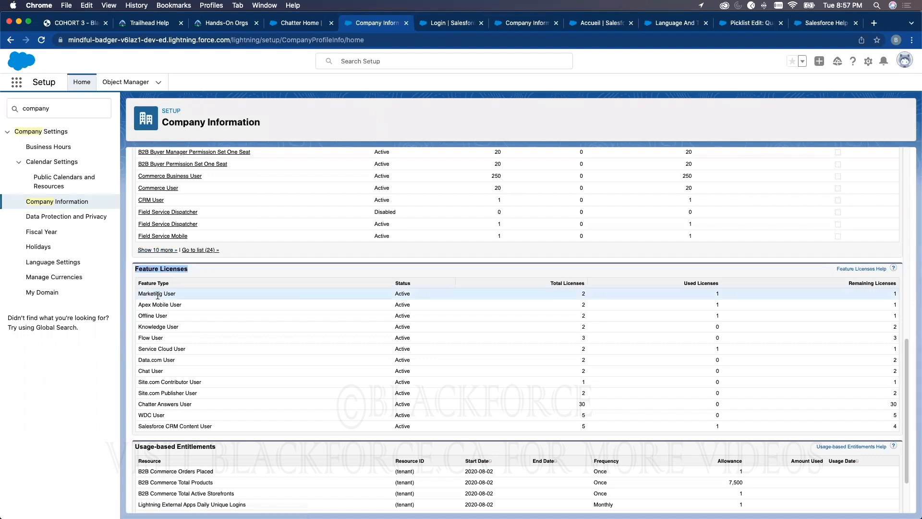
{"action": "double_click", "coordinate": [149, 293]}
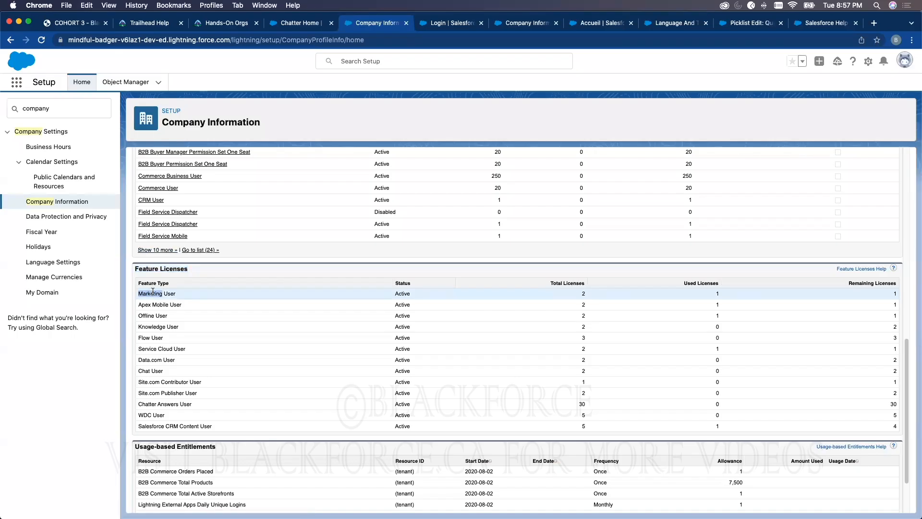
View the recently viewed Opportunities and Campaigns lists in the Sales app, and return to the license lists in Company Information
{"action": "left_click", "coordinate": [287, 25]}
{"action": "left_click", "coordinate": [119, 82]}
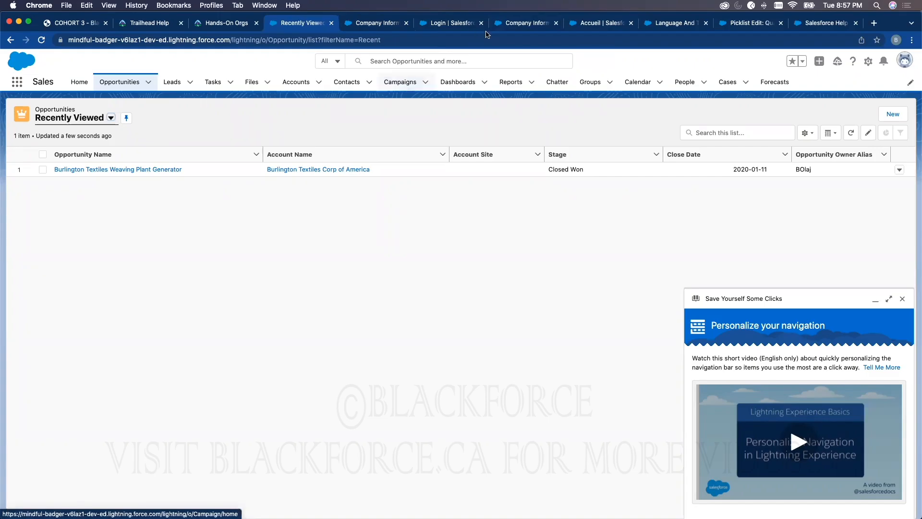
{"action": "left_click", "coordinate": [507, 24]}
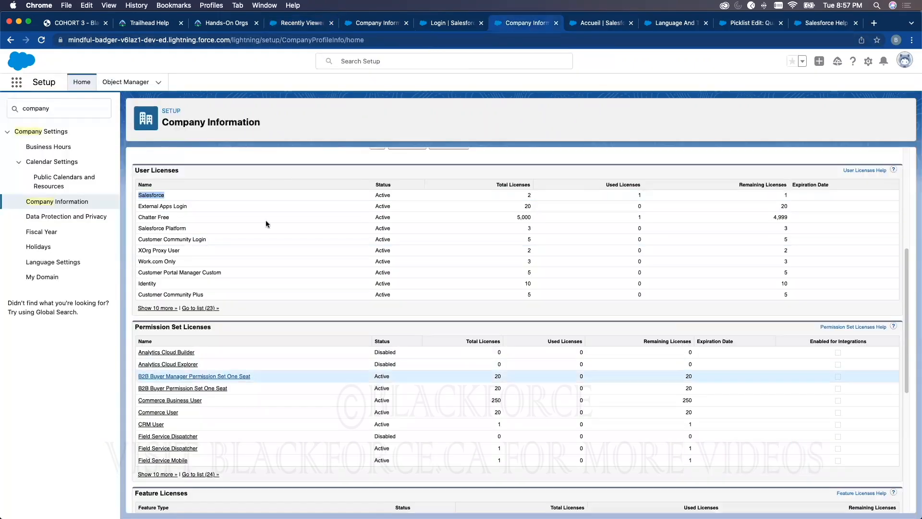
{"action": "left_click", "coordinate": [298, 24]}
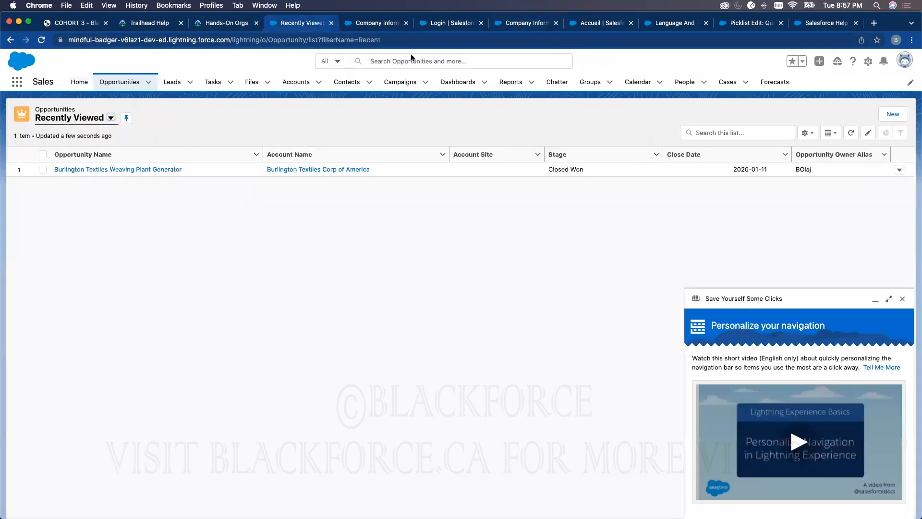
{"action": "left_click", "coordinate": [401, 81]}
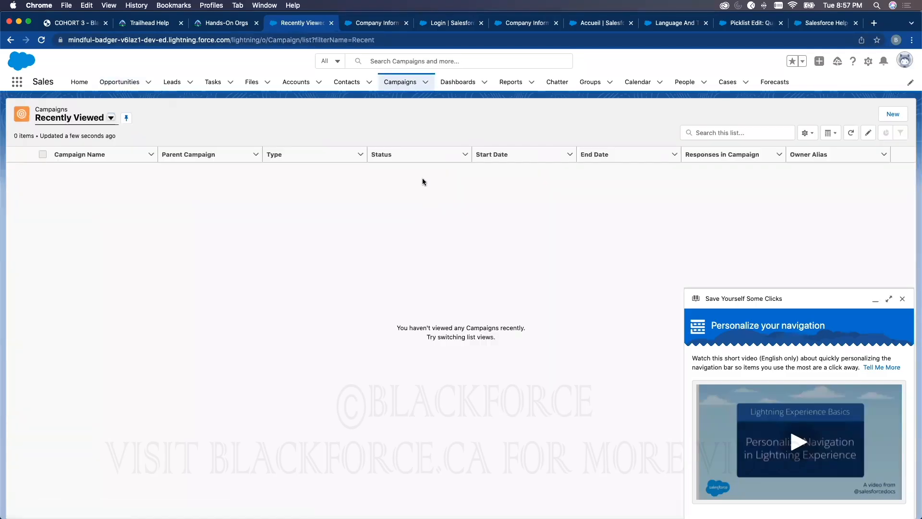
{"action": "left_click", "coordinate": [501, 24]}
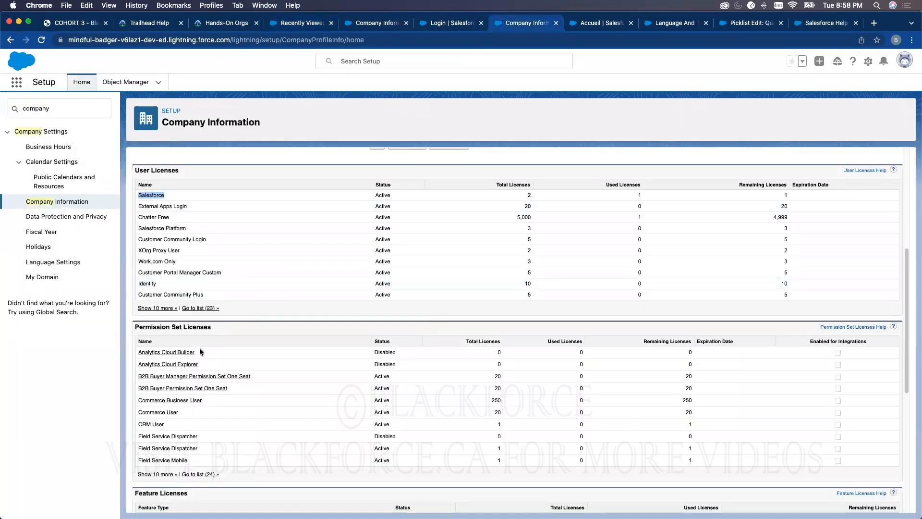
Examine the Feature Licenses list in Company Information, highlighting its heading and the Marketing User license
{"action": "scroll", "coordinate": [211, 463], "scroll_direction": "down", "scroll_amount": 5}
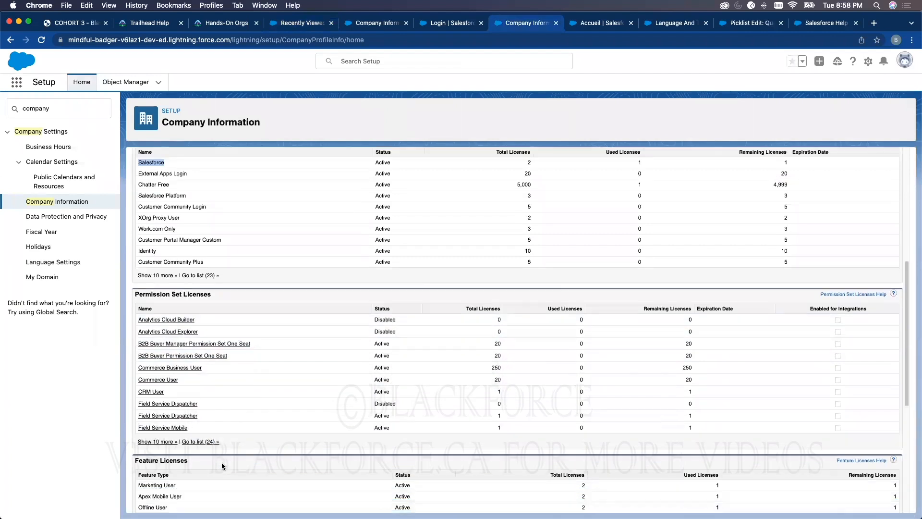
{"action": "triple_click", "coordinate": [171, 337]}
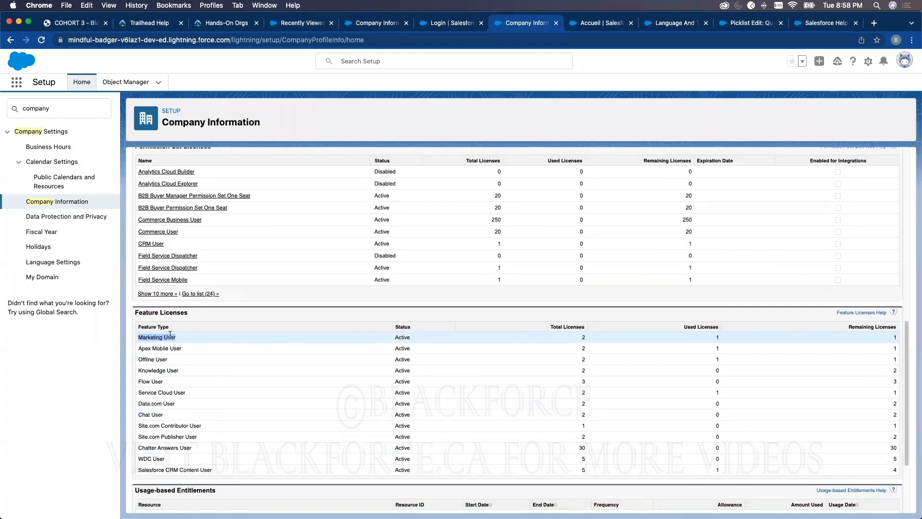
{"action": "left_click_drag", "start_coordinate": [190, 313], "coordinate": [135, 313]}
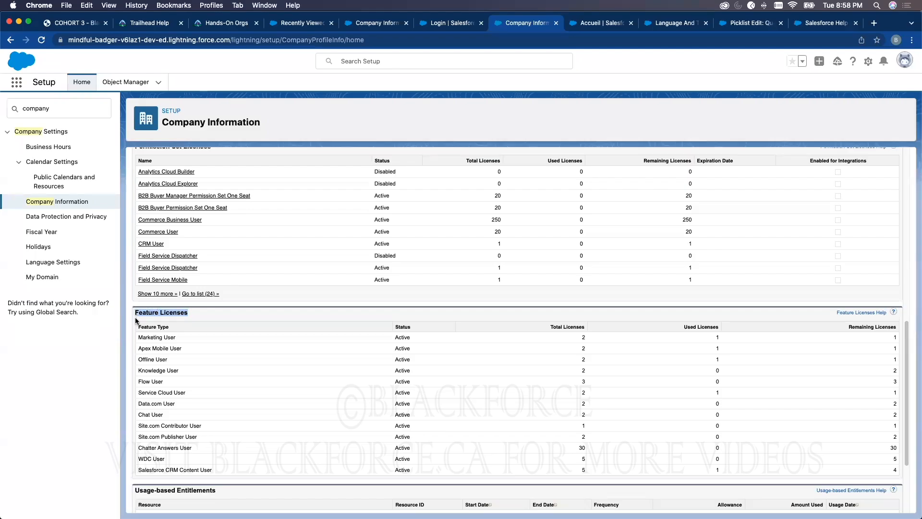
{"action": "triple_click", "coordinate": [154, 336]}
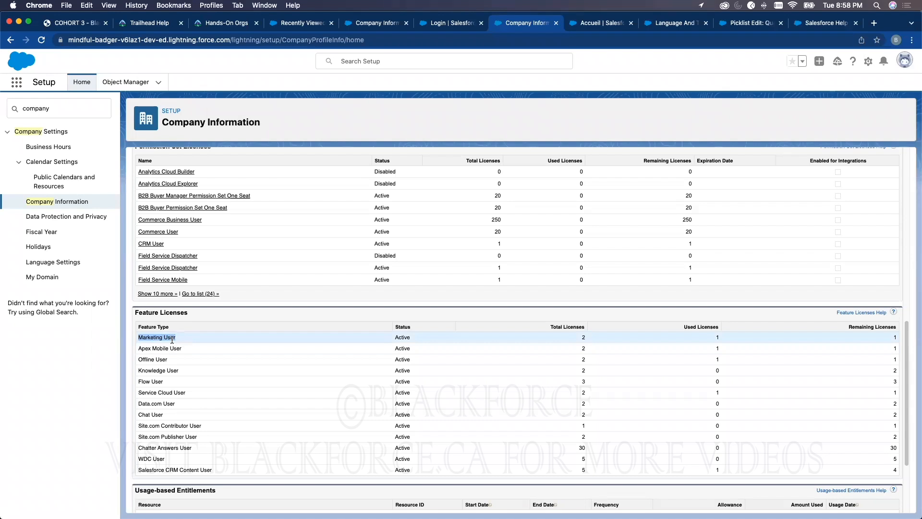
In the other Company Information tab, search Setup for "user", open the Users list and view the System Administrator's user record
{"action": "left_click", "coordinate": [383, 28]}
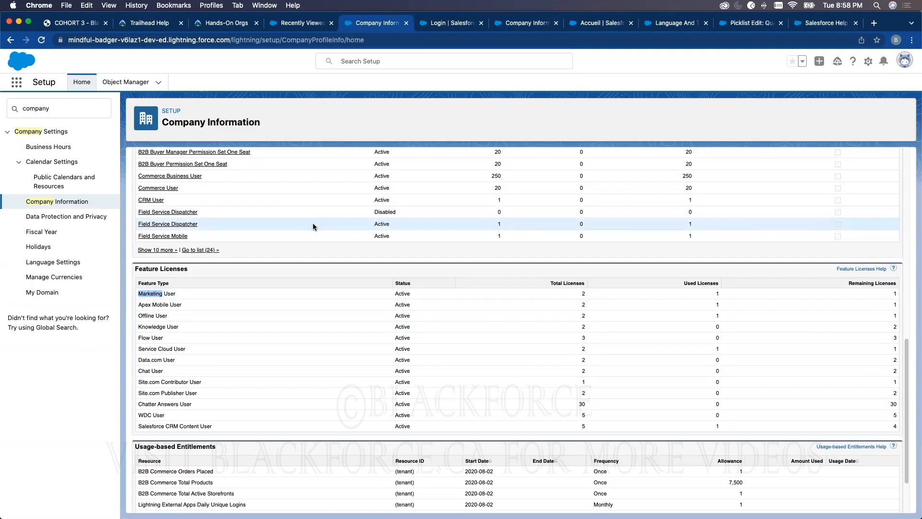
{"action": "left_click", "coordinate": [71, 108]}
{"action": "double_click", "coordinate": [71, 108]}
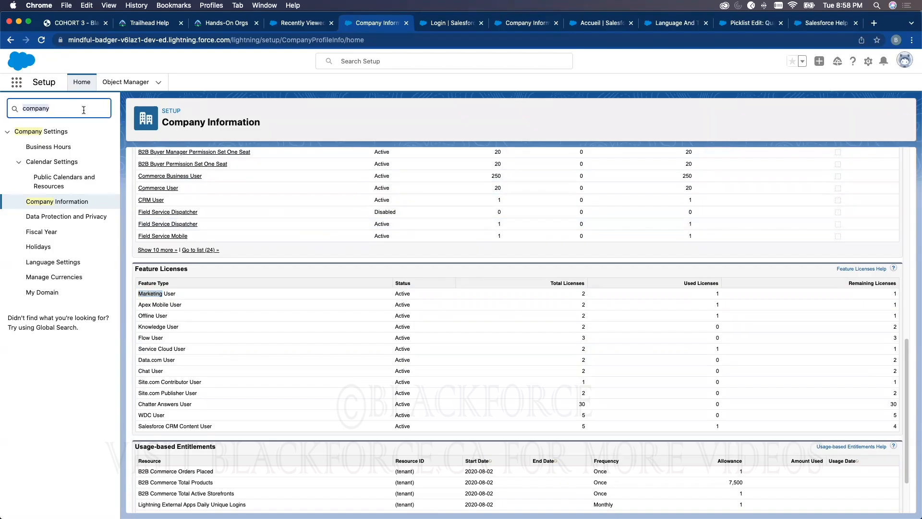
{"action": "type", "text": "user"}
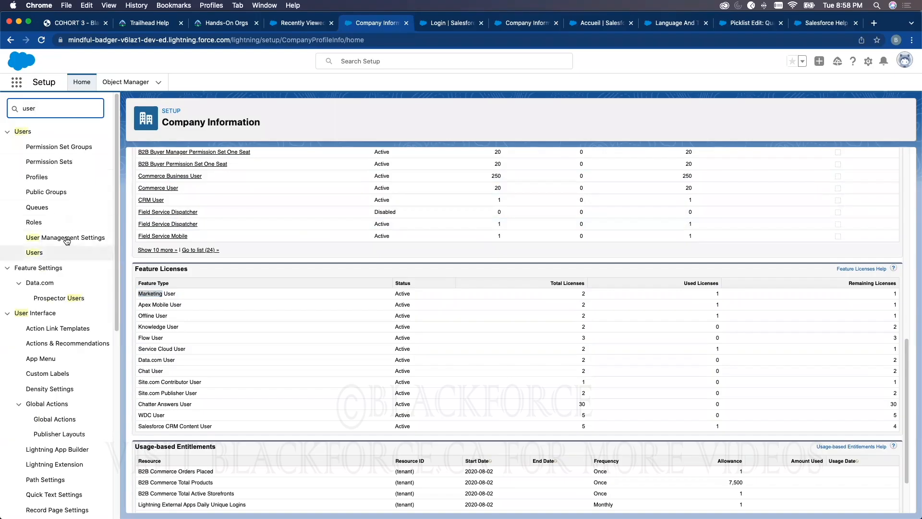
{"action": "left_click", "coordinate": [34, 253]}
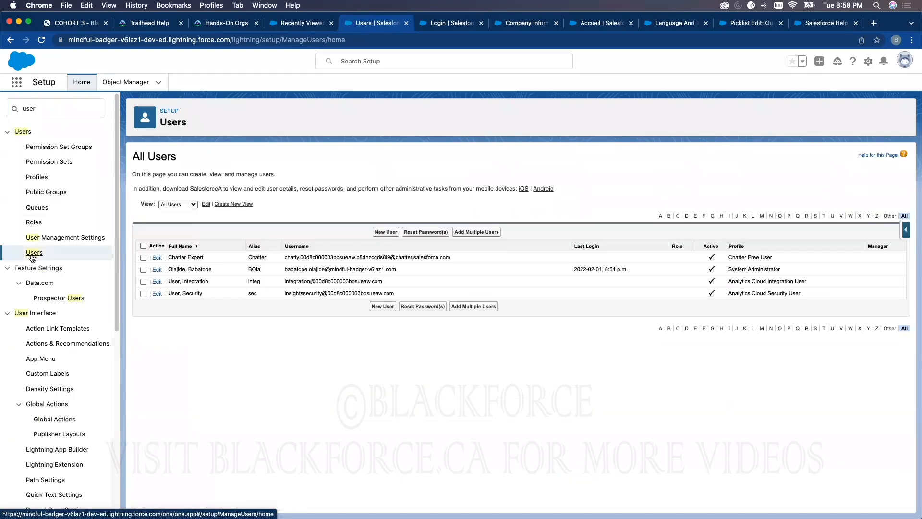
{"action": "left_click", "coordinate": [192, 270]}
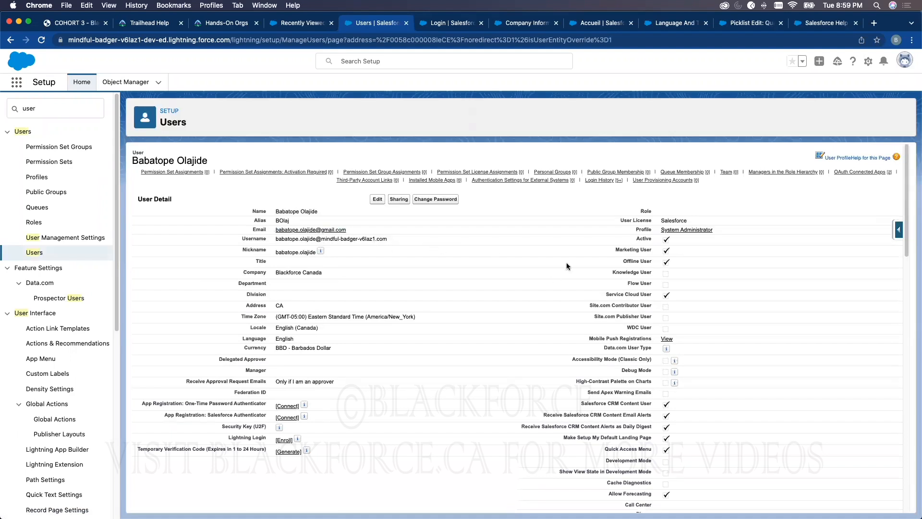
Highlight the Marketing User setting in the user's details and close the Login browser tab
{"action": "left_click_drag", "start_coordinate": [615, 249], "coordinate": [660, 250]}
{"action": "left_click", "coordinate": [481, 23]}
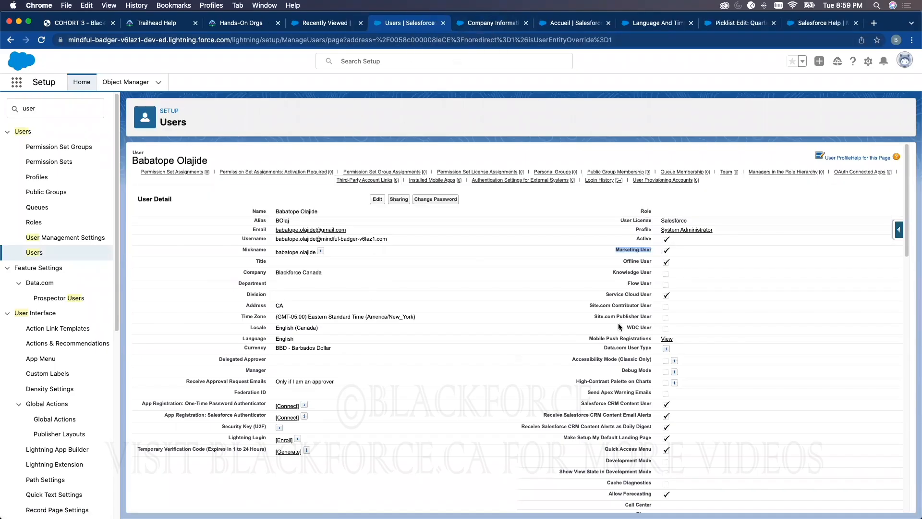
{"action": "left_click", "coordinate": [640, 249]}
Return to Company Information's license lists and open the Analytics Cloud Builder permission set license in Salesforce Classic
{"action": "left_click", "coordinate": [489, 25]}
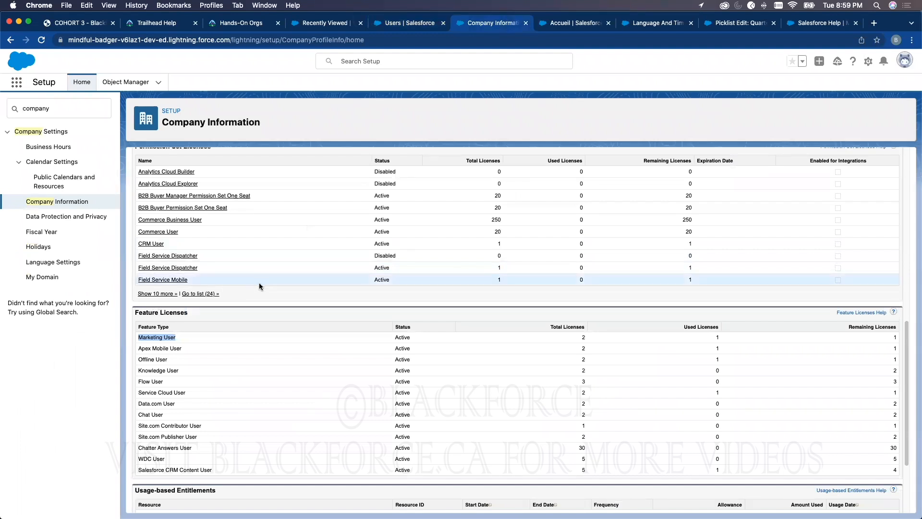
{"action": "scroll", "coordinate": [258, 303], "scroll_direction": "up", "scroll_amount": 3}
{"action": "scroll", "coordinate": [258, 308], "scroll_direction": "up", "scroll_amount": 4}
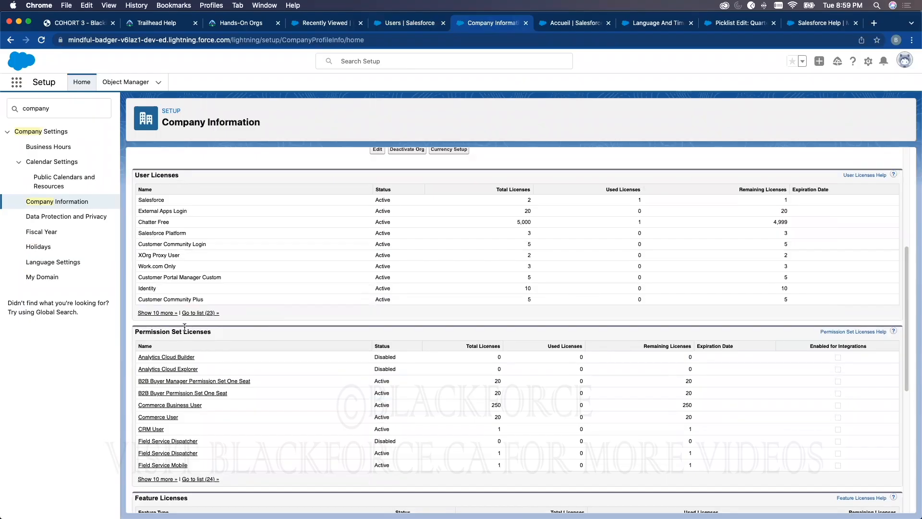
{"action": "scroll", "coordinate": [193, 332], "scroll_direction": "down", "scroll_amount": 5}
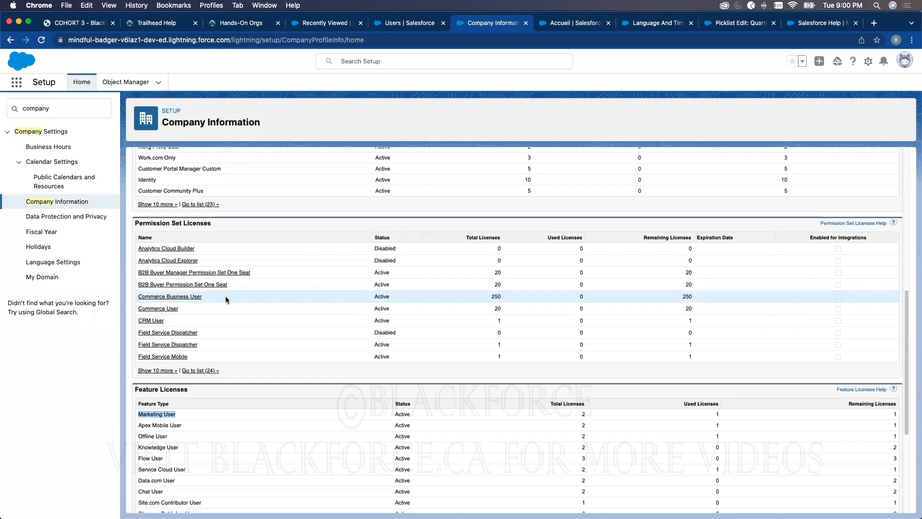
{"action": "left_click", "coordinate": [162, 249]}
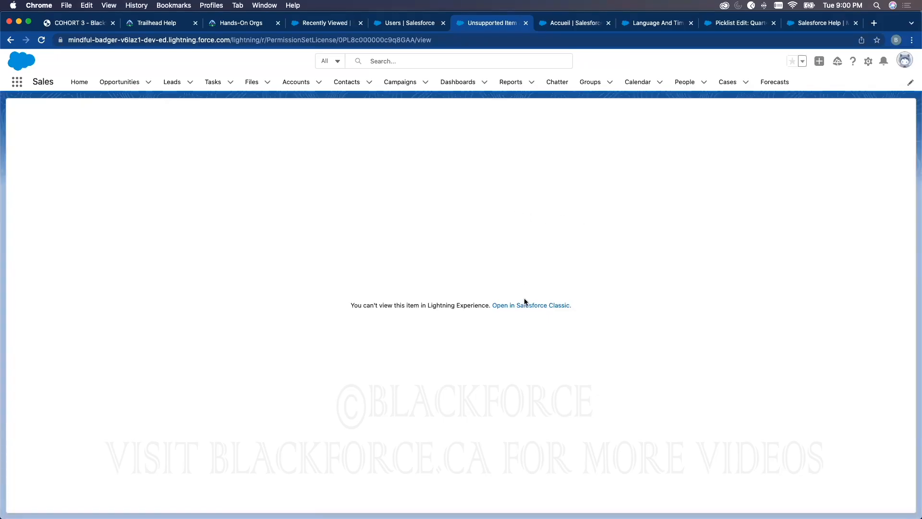
{"action": "left_click", "coordinate": [525, 304]}
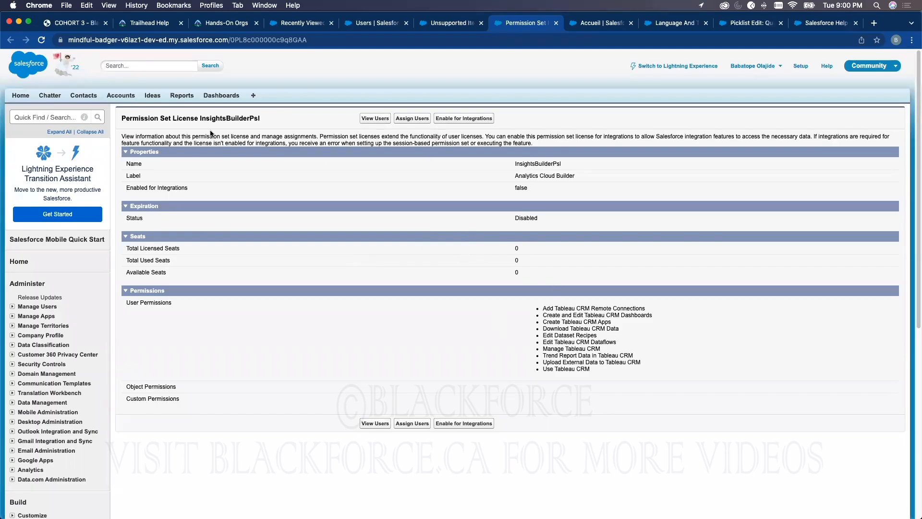
Go back to Company Information and examine the User, Permission Set and Feature Licenses and the Usage-based Entitlements
{"action": "left_click", "coordinate": [459, 24]}
{"action": "left_click", "coordinate": [512, 24]}
{"action": "key", "text": "ctrl+shift+Tab"}
{"action": "left_click", "coordinate": [11, 41]}
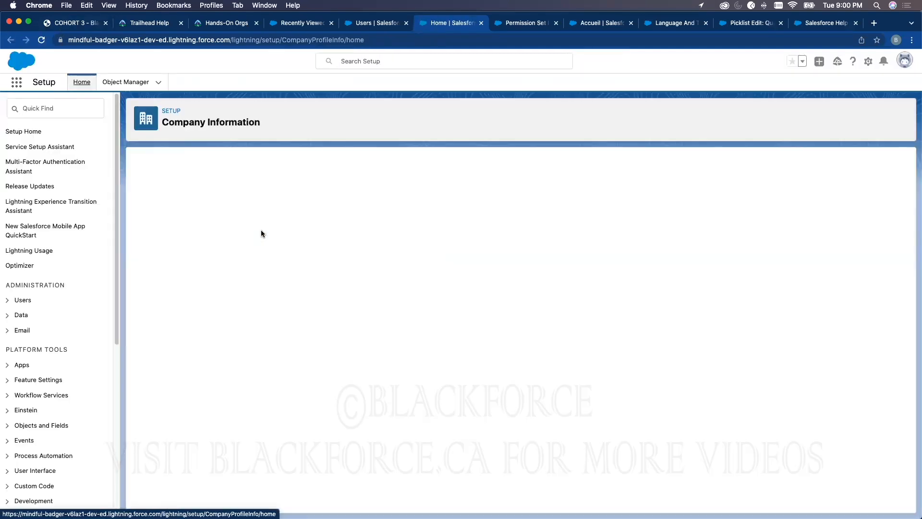
{"action": "scroll", "coordinate": [231, 325], "scroll_direction": "down", "scroll_amount": 10}
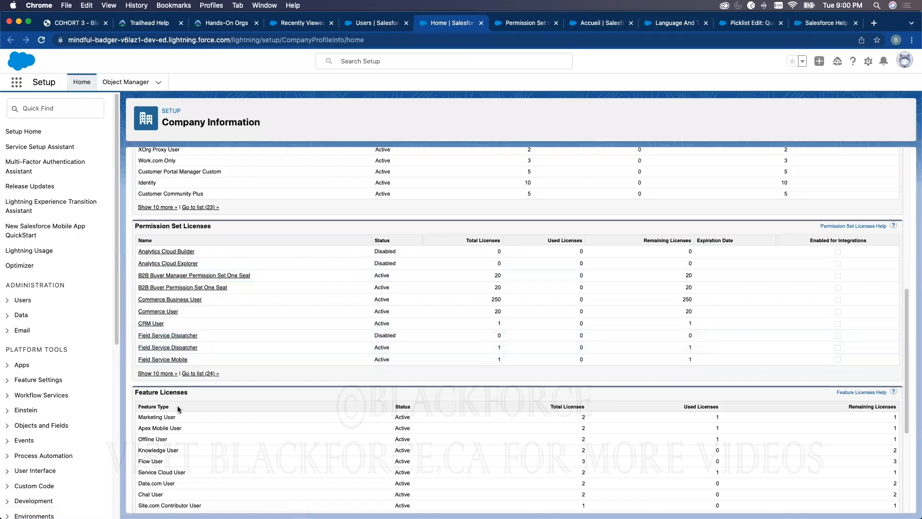
{"action": "scroll", "coordinate": [178, 408], "scroll_direction": "down", "scroll_amount": 3}
{"action": "scroll", "coordinate": [179, 408], "scroll_direction": "down", "scroll_amount": 2}
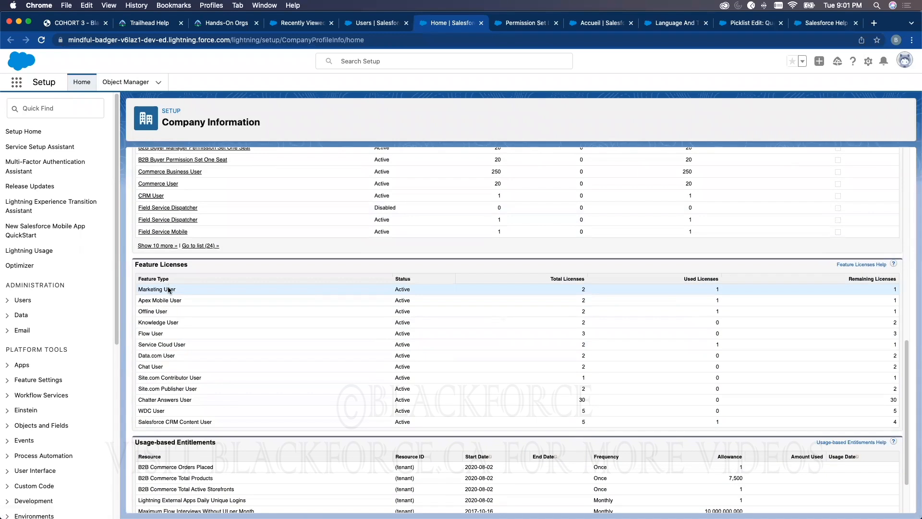
{"action": "scroll", "coordinate": [591, 417], "scroll_direction": "down", "scroll_amount": 1}
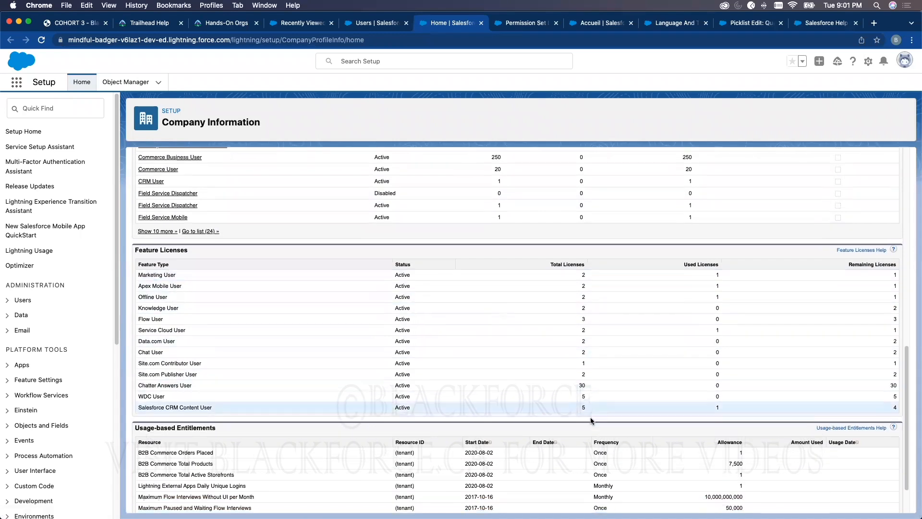
{"action": "scroll", "coordinate": [500, 397], "scroll_direction": "down", "scroll_amount": 3}
{"action": "scroll", "coordinate": [505, 380], "scroll_direction": "up", "scroll_amount": 5}
{"action": "scroll", "coordinate": [510, 377], "scroll_direction": "up", "scroll_amount": 10}
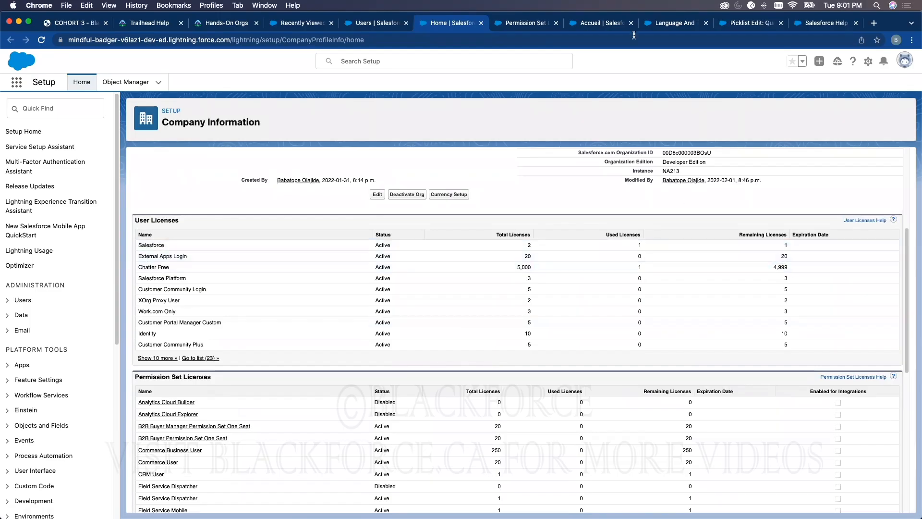
Load salesforce.com in the Salesforce Help tab and open the Sales product page
{"action": "left_click", "coordinate": [827, 24]}
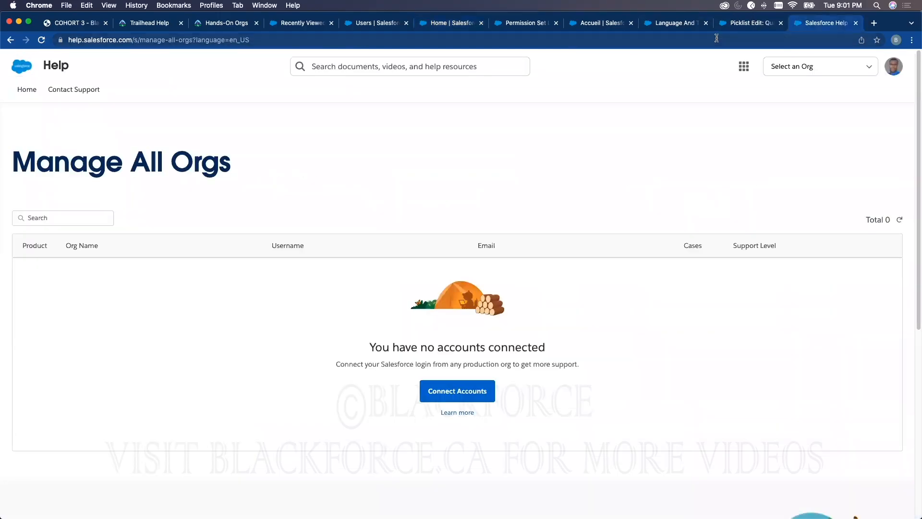
{"action": "left_click", "coordinate": [238, 42]}
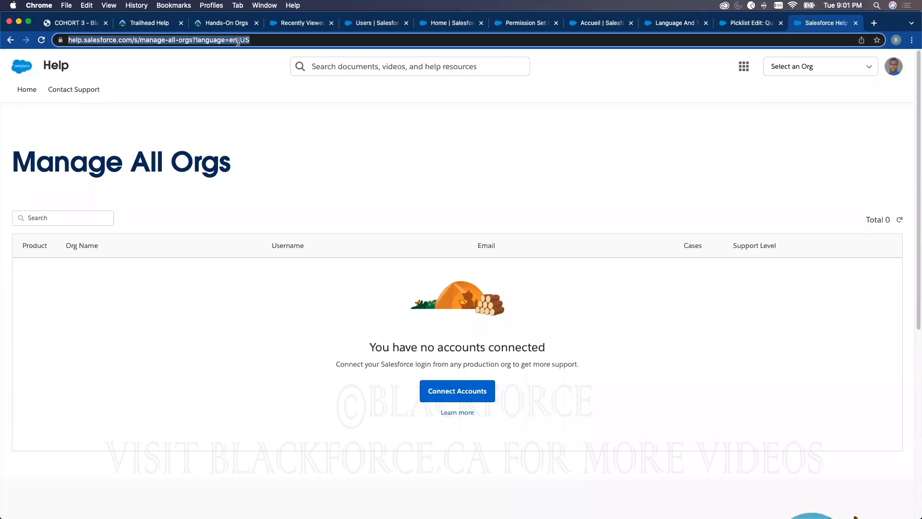
{"action": "type", "text": "salesforce.com"}
{"action": "key", "text": "Return"}
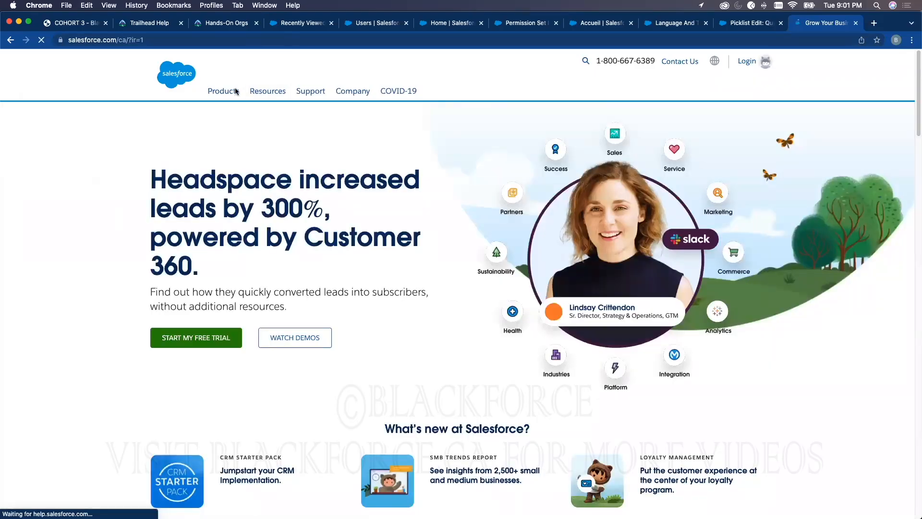
{"action": "mouse_move", "coordinate": [236, 91]}
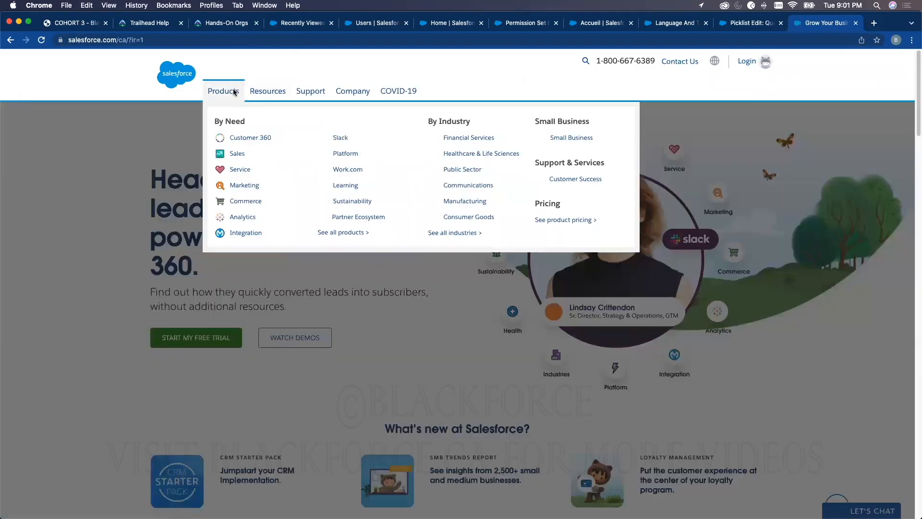
{"action": "left_click", "coordinate": [238, 154]}
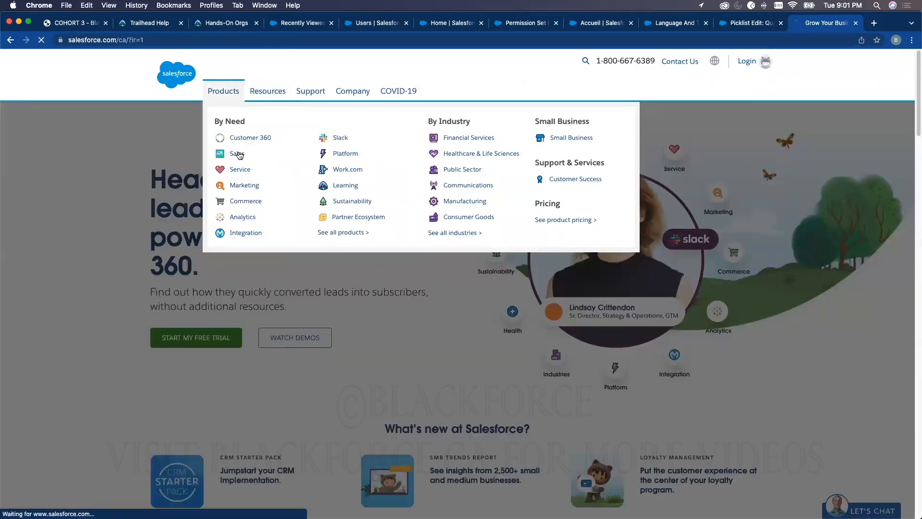
Review the Sales Cloud overview, open its Pricing page and highlight the Essentials edition
{"action": "scroll", "coordinate": [496, 182], "scroll_direction": "down", "scroll_amount": 3}
{"action": "scroll", "coordinate": [496, 182], "scroll_direction": "down", "scroll_amount": 10}
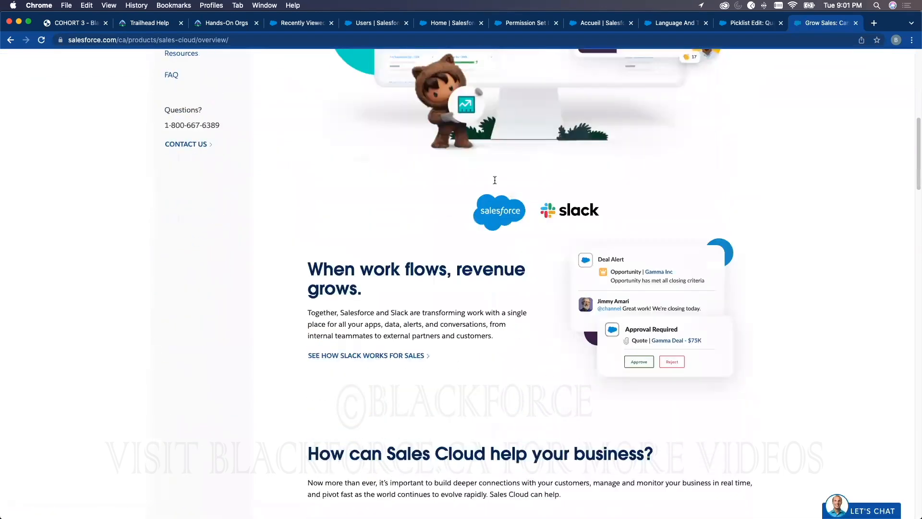
{"action": "scroll", "coordinate": [494, 180], "scroll_direction": "down", "scroll_amount": 10}
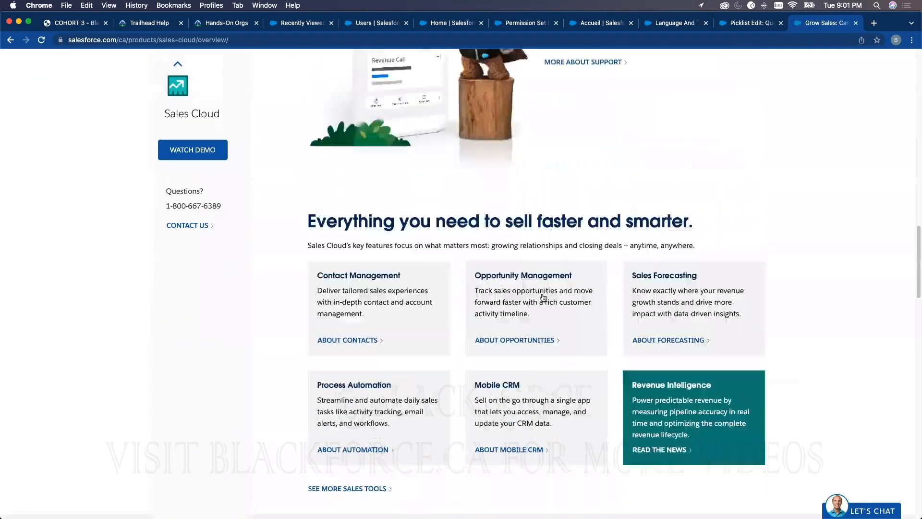
{"action": "scroll", "coordinate": [330, 267], "scroll_direction": "up", "scroll_amount": 20}
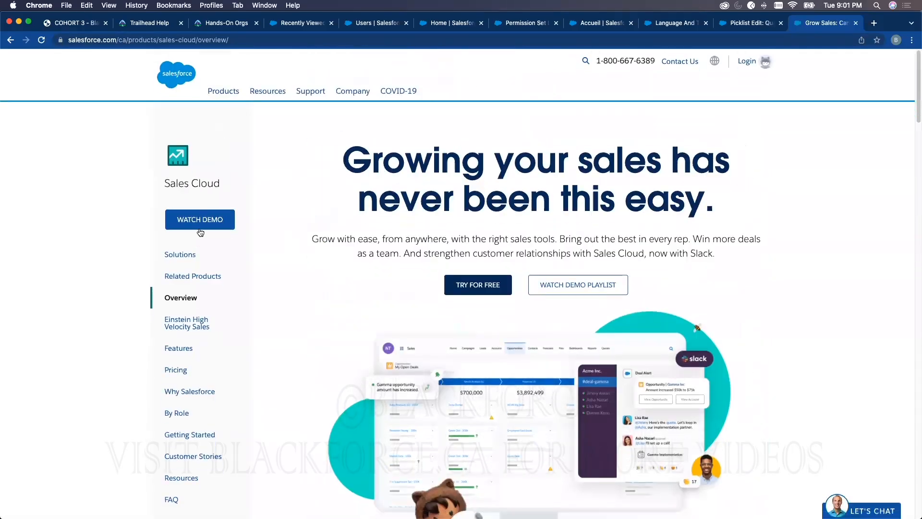
{"action": "left_click", "coordinate": [177, 371]}
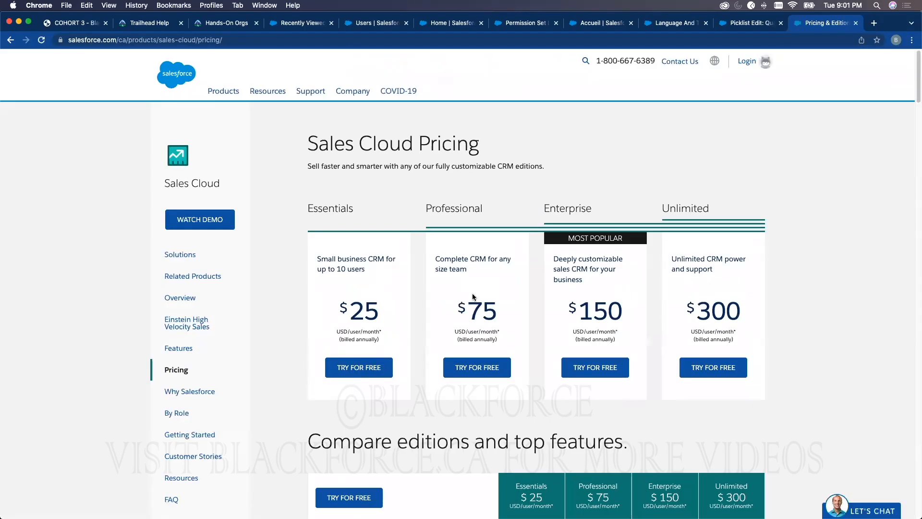
{"action": "double_click", "coordinate": [320, 208]}
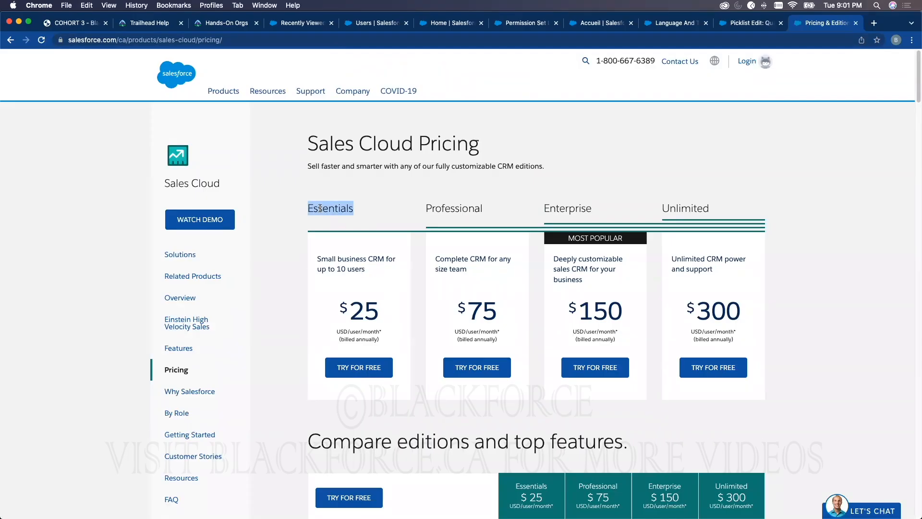
{"action": "left_click", "coordinate": [328, 203]}
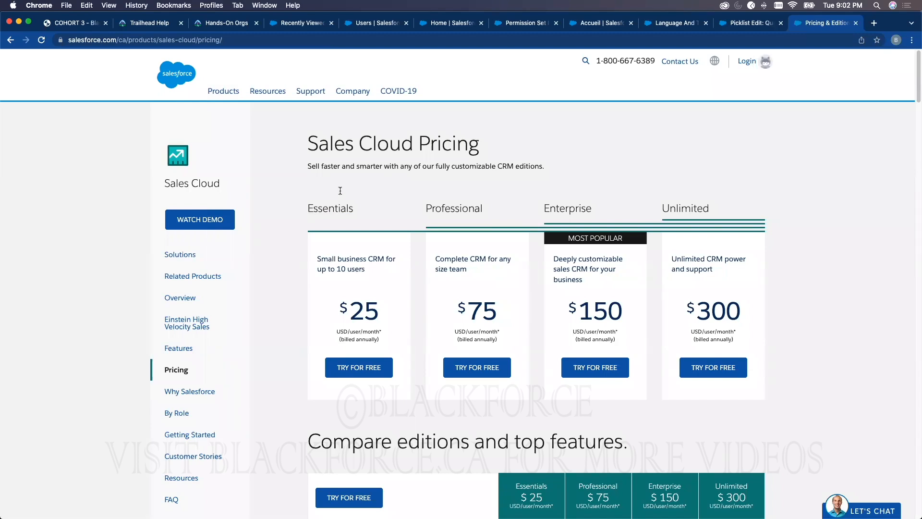
Check the Organization Edition in Company Information's organization details, highlighting its value, and return to the Sales Cloud Pricing page
{"action": "left_click", "coordinate": [502, 27]}
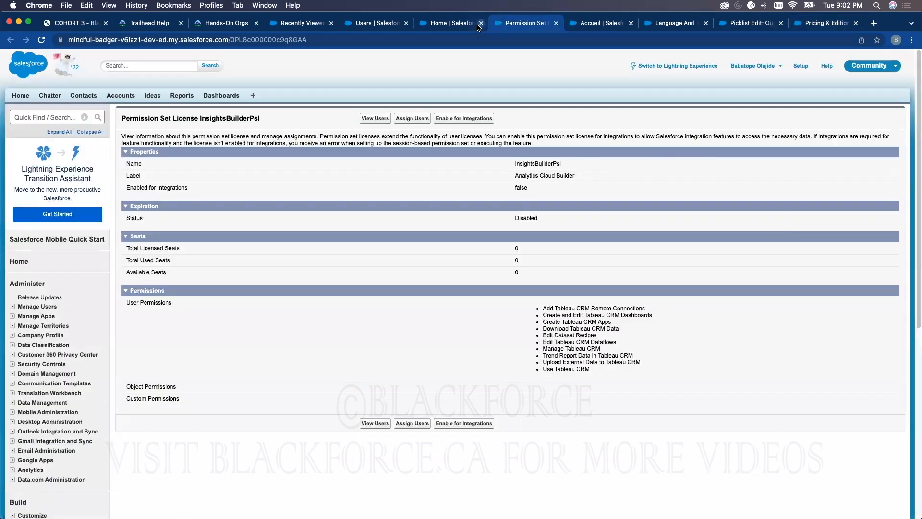
{"action": "left_click", "coordinate": [445, 23]}
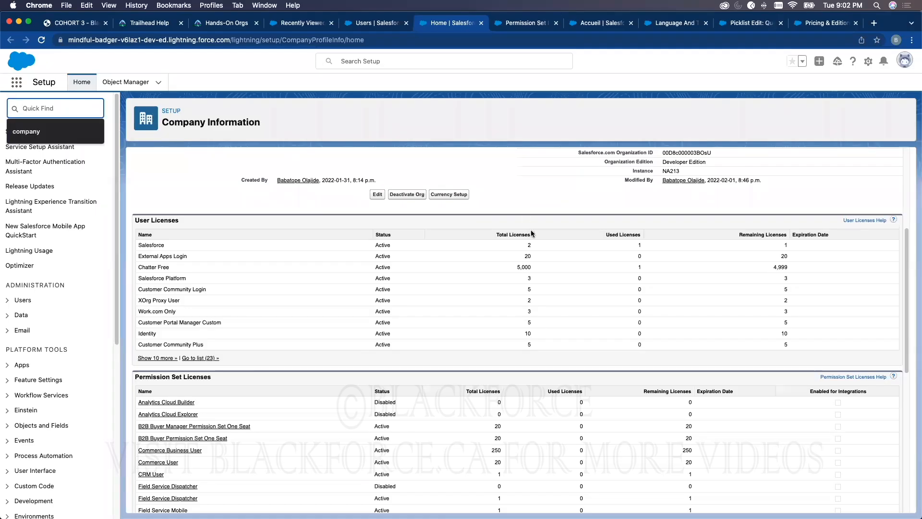
{"action": "scroll", "coordinate": [531, 230], "scroll_direction": "up", "scroll_amount": 5}
{"action": "left_click_drag", "start_coordinate": [606, 316], "coordinate": [653, 315]}
{"action": "triple_click", "coordinate": [697, 315]}
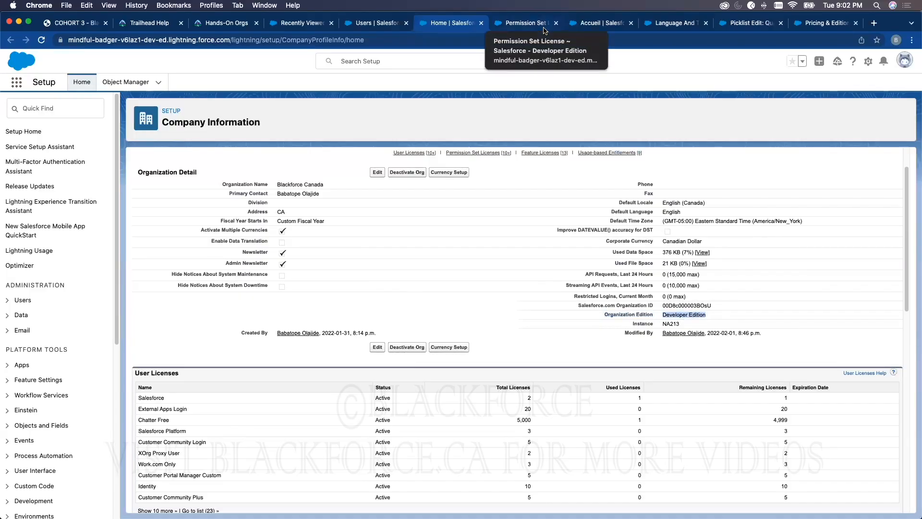
{"action": "left_click", "coordinate": [824, 24]}
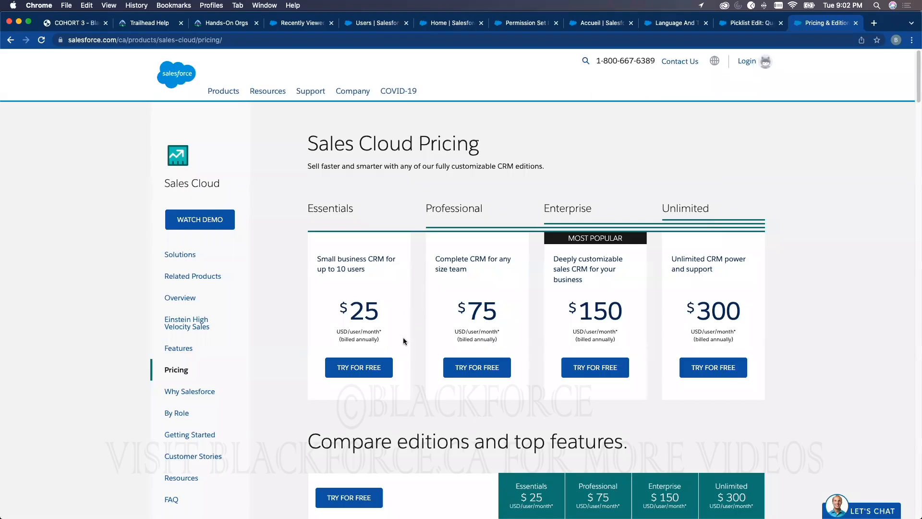
Highlight the four Sales Cloud editions and their prices, and review the edition comparison and add-on pricing further down the page
{"action": "left_click_drag", "start_coordinate": [308, 209], "coordinate": [769, 364]}
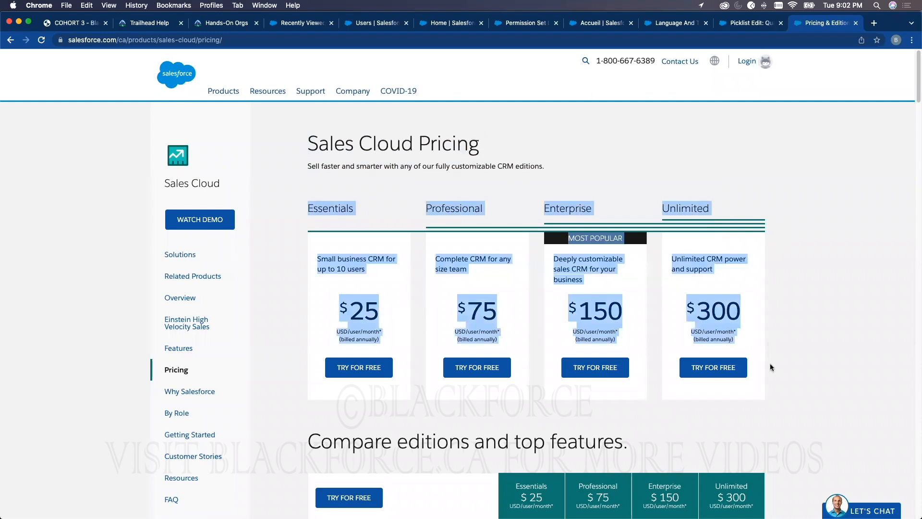
{"action": "left_click", "coordinate": [809, 255]}
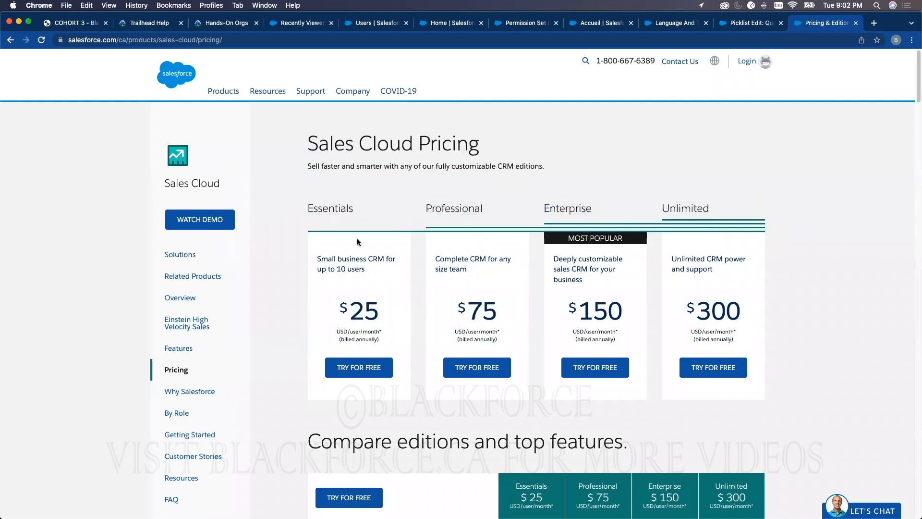
{"action": "scroll", "coordinate": [516, 314], "scroll_direction": "down", "scroll_amount": 10}
{"action": "scroll", "coordinate": [516, 316], "scroll_direction": "down", "scroll_amount": 10}
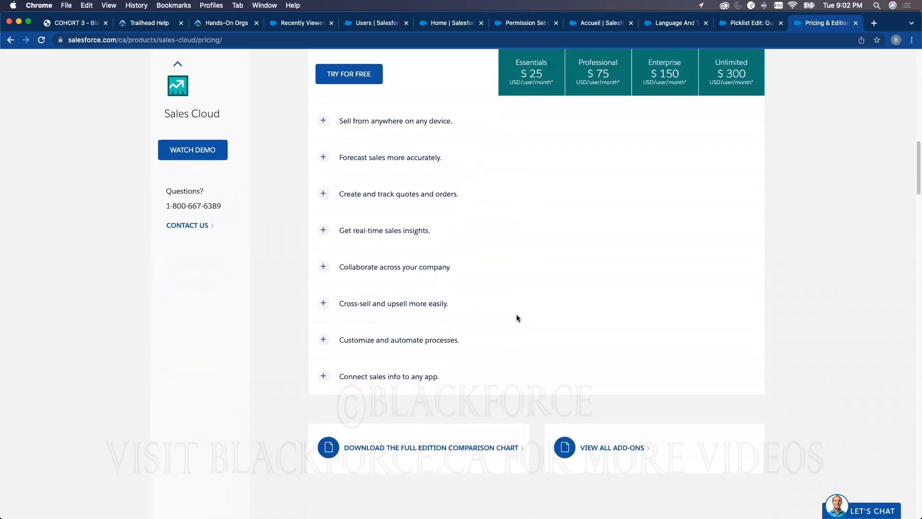
{"action": "scroll", "coordinate": [382, 249], "scroll_direction": "down", "scroll_amount": 5}
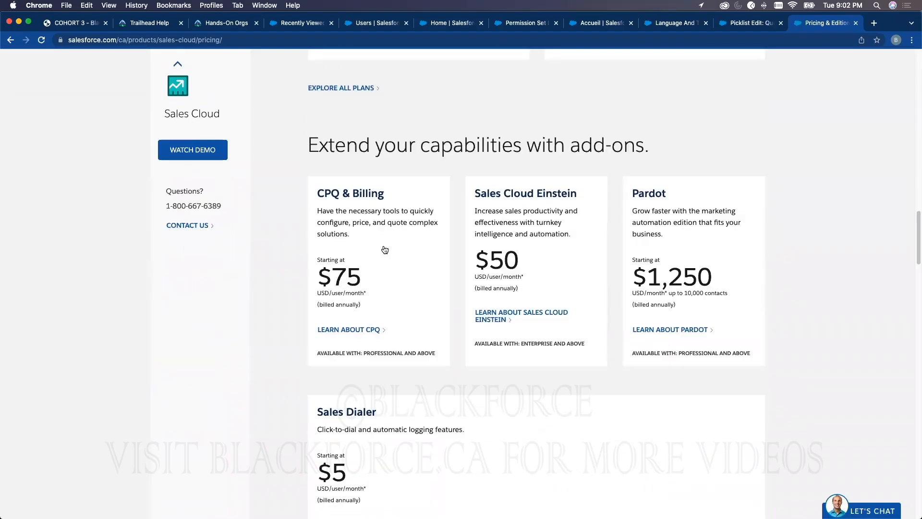
{"action": "scroll", "coordinate": [389, 246], "scroll_direction": "down", "scroll_amount": 4}
{"action": "scroll", "coordinate": [427, 248], "scroll_direction": "down", "scroll_amount": 8}
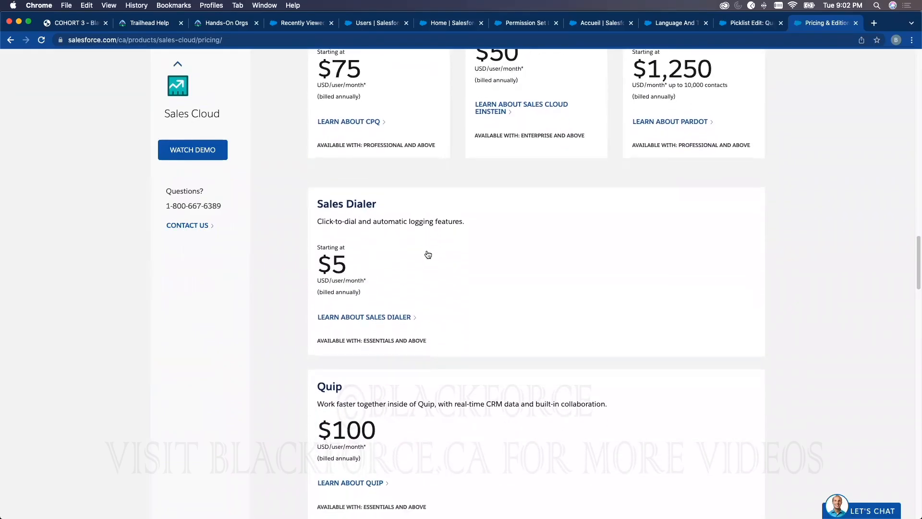
{"action": "scroll", "coordinate": [428, 256], "scroll_direction": "down", "scroll_amount": 7}
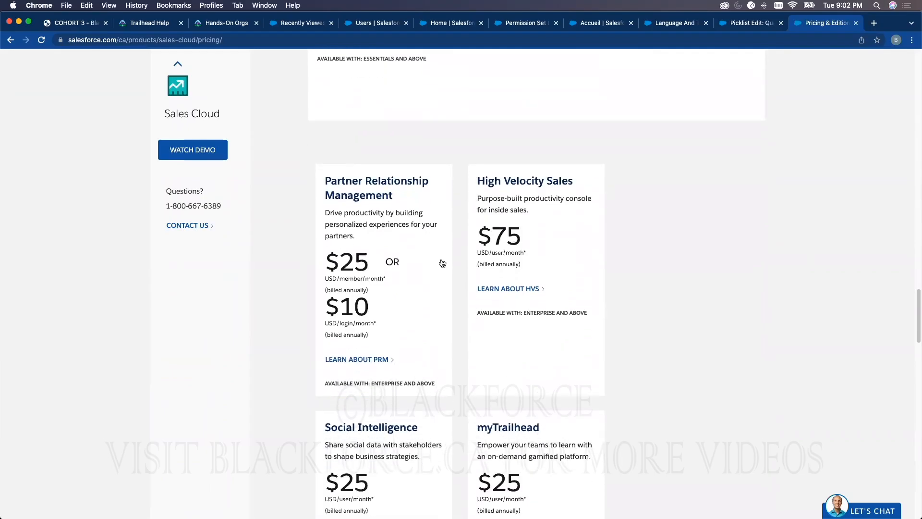
{"action": "scroll", "coordinate": [439, 265], "scroll_direction": "down", "scroll_amount": 1}
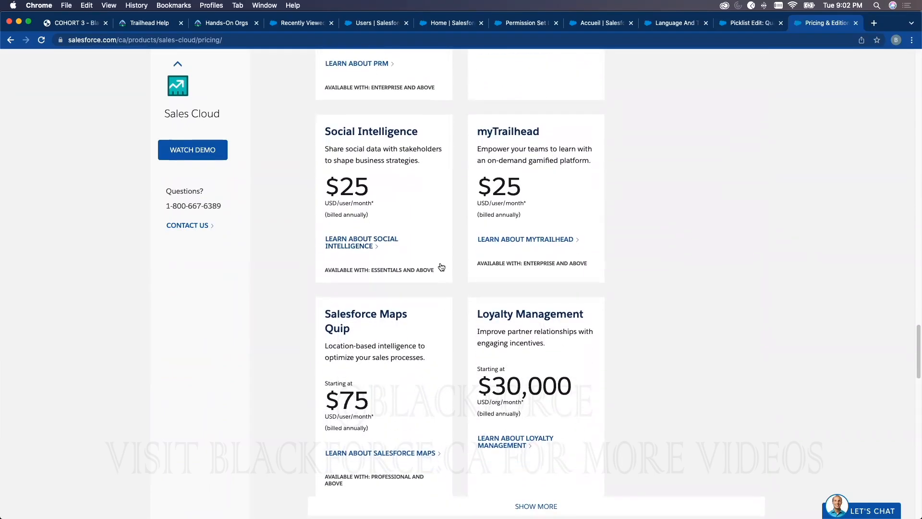
{"action": "scroll", "coordinate": [568, 243], "scroll_direction": "up", "scroll_amount": 20}
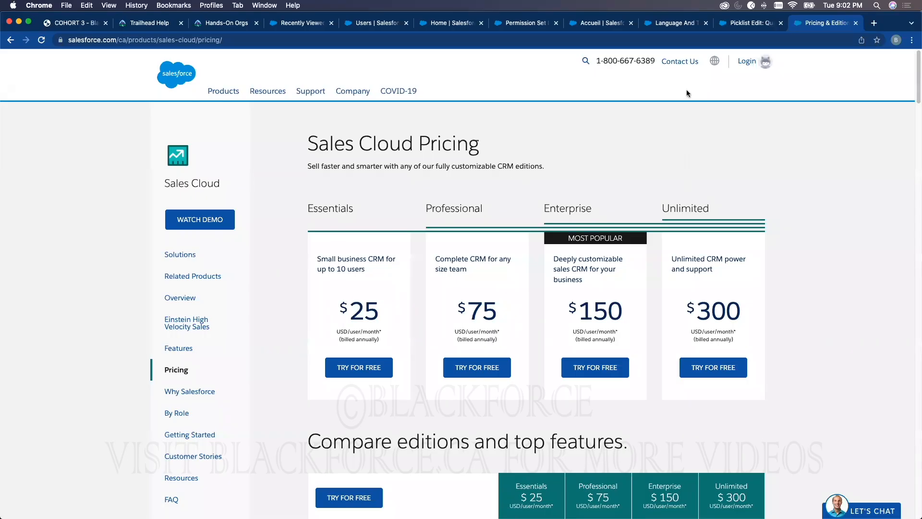
Return to the playground and review the user's detail page, and the organization details and license lists in Company Information
{"action": "left_click", "coordinate": [299, 23]}
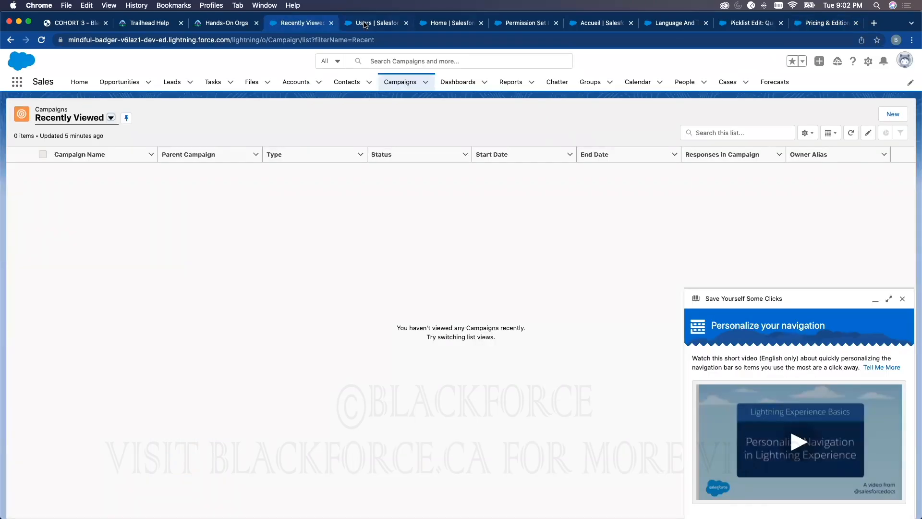
{"action": "left_click", "coordinate": [374, 23]}
{"action": "scroll", "coordinate": [540, 332], "scroll_direction": "down", "scroll_amount": 15}
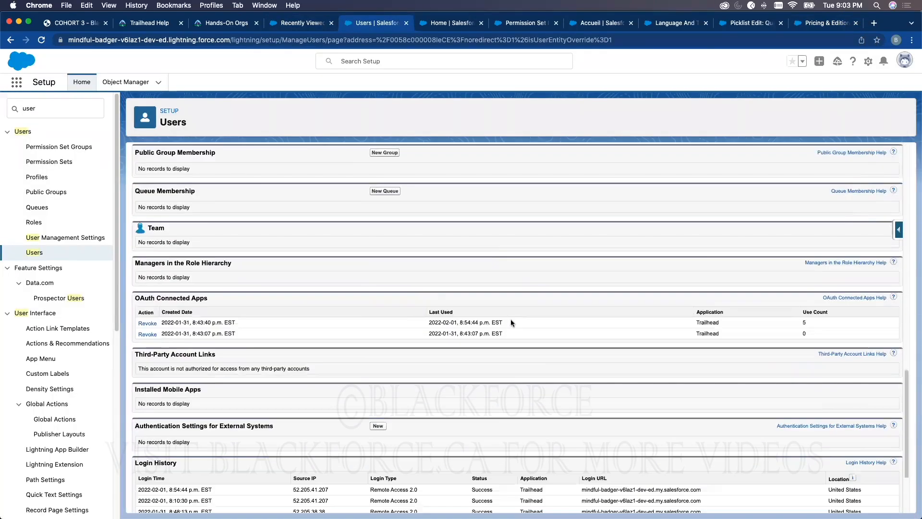
{"action": "scroll", "coordinate": [487, 305], "scroll_direction": "up", "scroll_amount": 15}
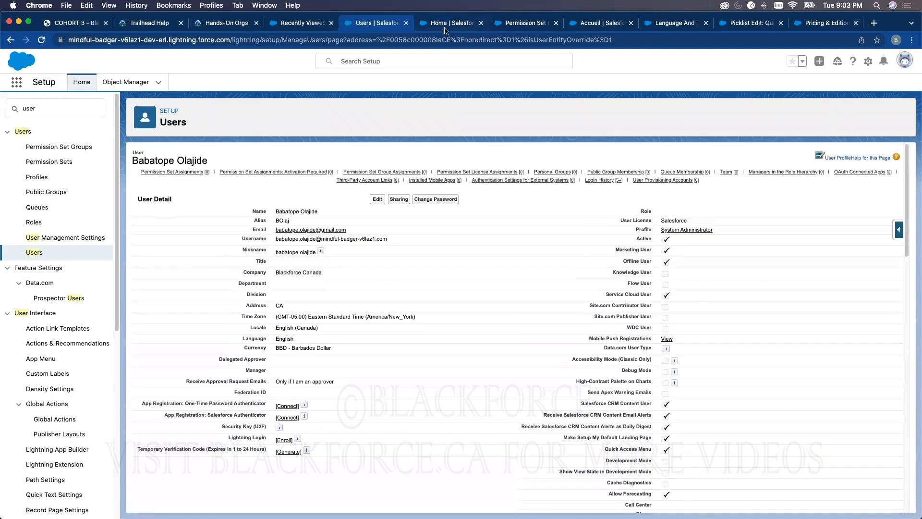
{"action": "left_click", "coordinate": [447, 23]}
{"action": "scroll", "coordinate": [509, 398], "scroll_direction": "down", "scroll_amount": 1}
{"action": "scroll", "coordinate": [509, 399], "scroll_direction": "down", "scroll_amount": 5}
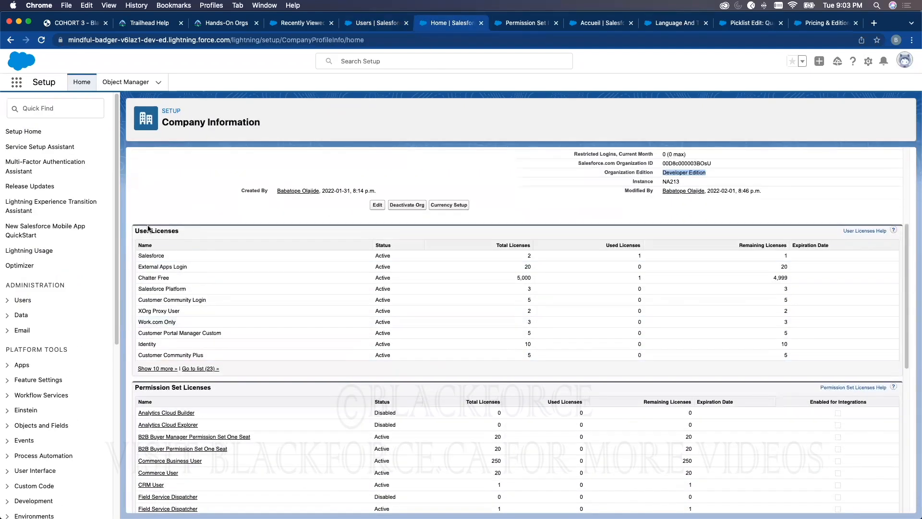
{"action": "scroll", "coordinate": [177, 379], "scroll_direction": "down", "scroll_amount": 1}
{"action": "scroll", "coordinate": [178, 379], "scroll_direction": "down", "scroll_amount": 3}
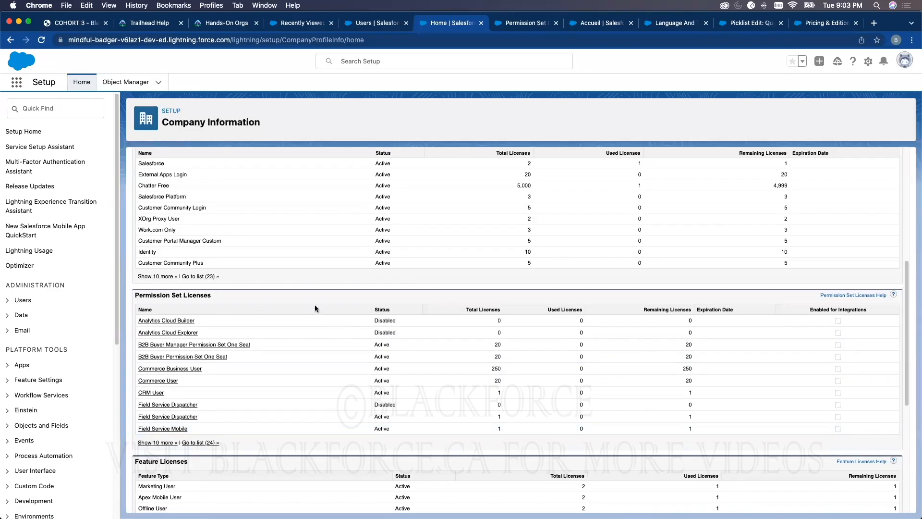
{"action": "scroll", "coordinate": [590, 306], "scroll_direction": "up", "scroll_amount": 10}
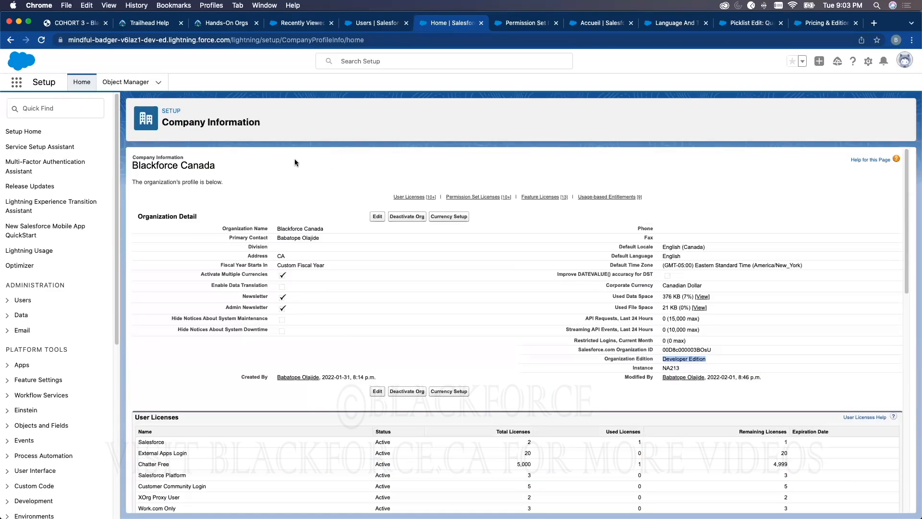
Search Setup for "busines" and open the Business Hours page under Company Settings
{"action": "left_click", "coordinate": [66, 107]}
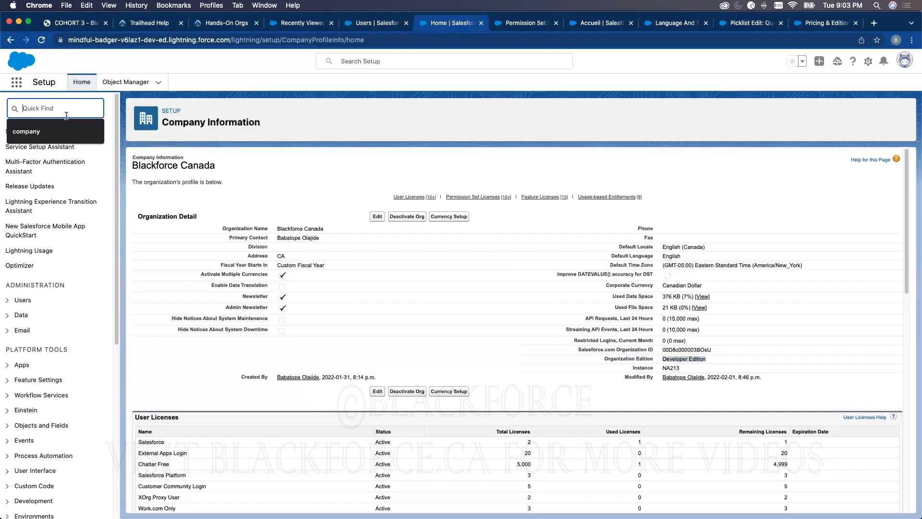
{"action": "type", "text": "busines"}
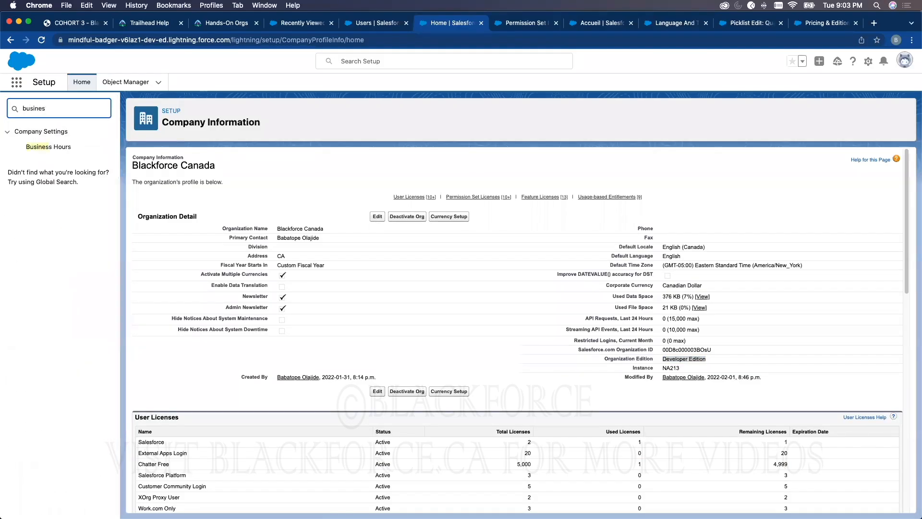
{"action": "left_click", "coordinate": [59, 146]}
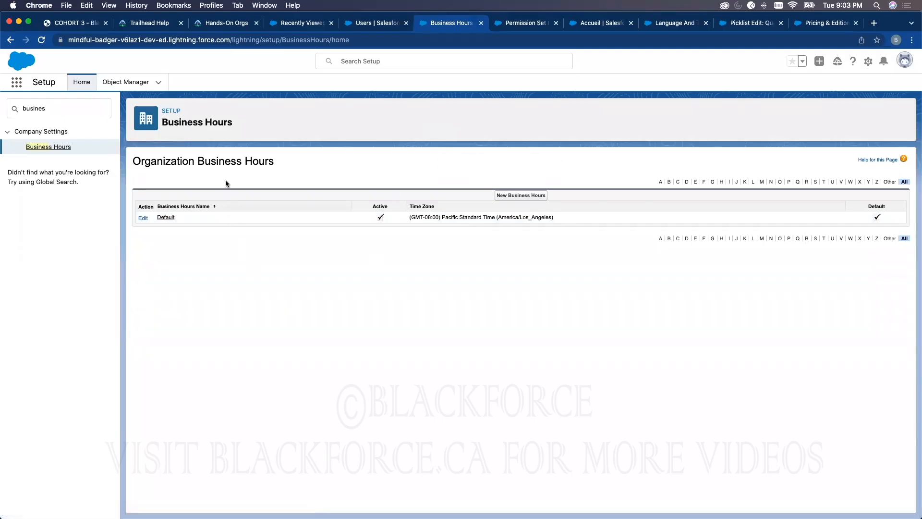
Highlight the Organization Business Hours heading on the Business Hours page, and clear the selection
{"action": "triple_click", "coordinate": [215, 162]}
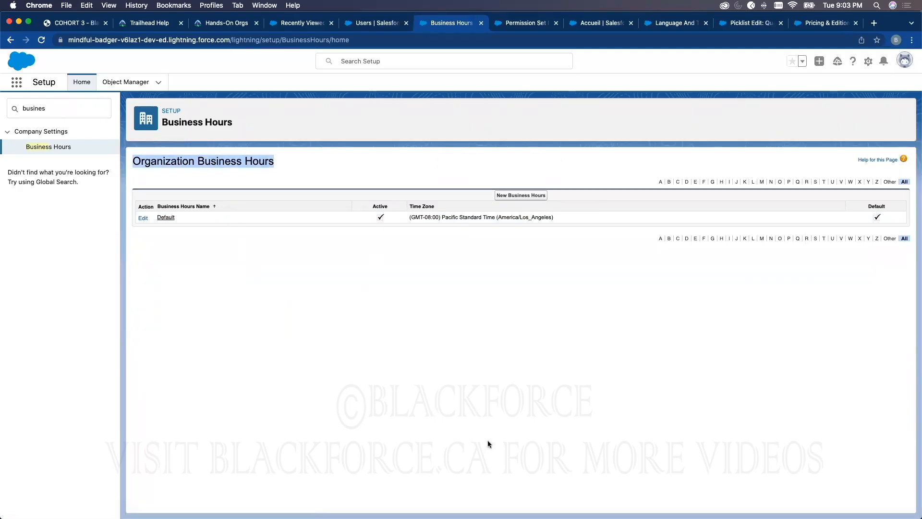
{"action": "triple_click", "coordinate": [272, 161]}
{"action": "left_click", "coordinate": [340, 172]}
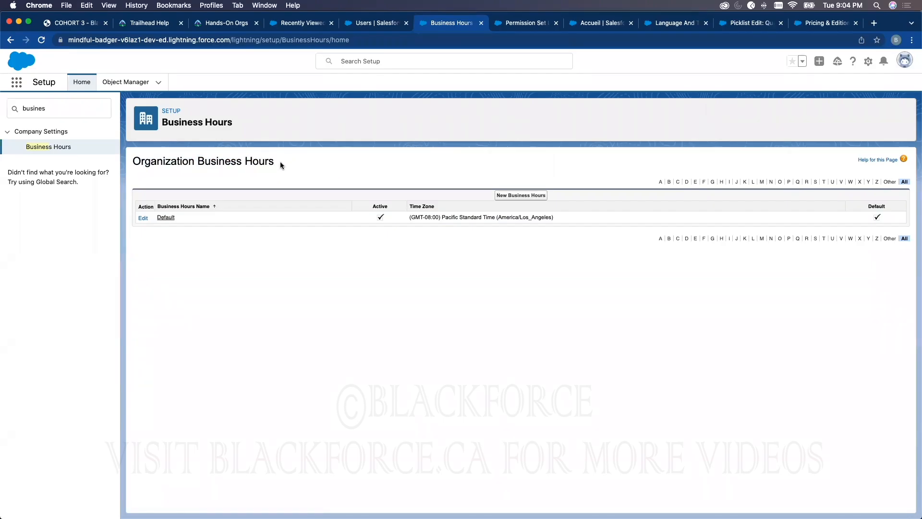
{"action": "double_click", "coordinate": [268, 160]}
{"action": "triple_click", "coordinate": [221, 161]}
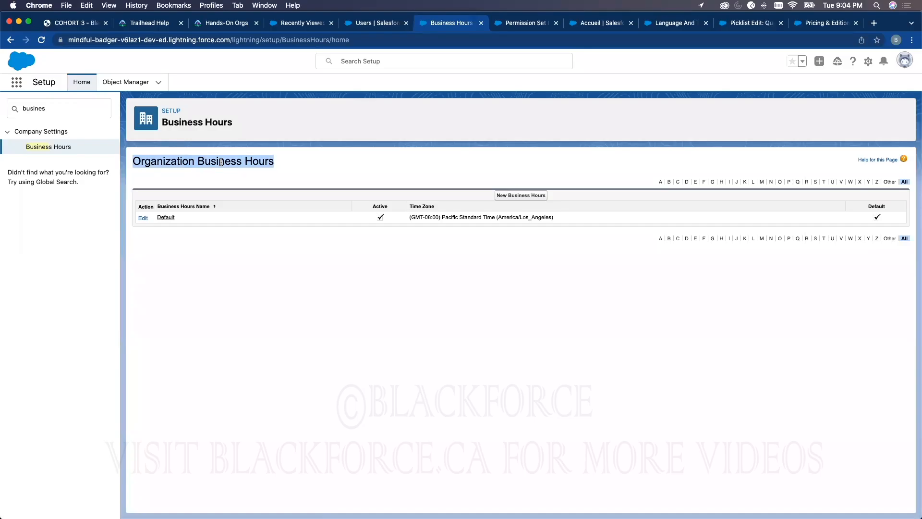
{"action": "left_click_drag", "start_coordinate": [223, 162], "coordinate": [270, 168]}
{"action": "left_click", "coordinate": [271, 168]}
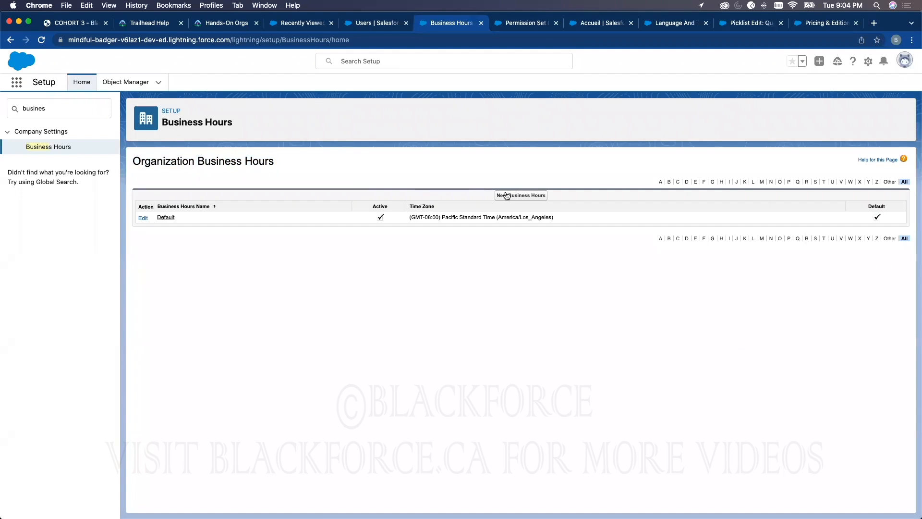
Create new business hours named Asia, mark them Active, and set the time zone to (GMT-06:00) Central Standard Time (America/Mexico_City)
{"action": "left_click", "coordinate": [513, 195]}
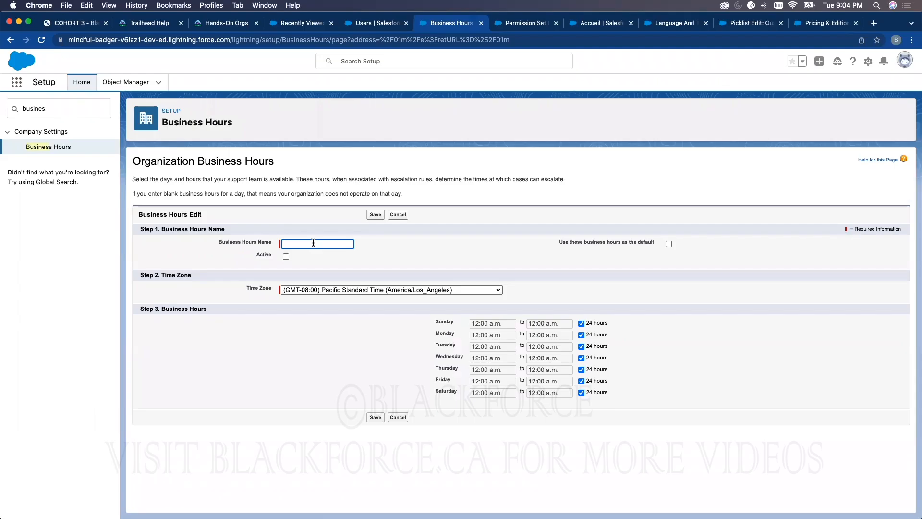
{"action": "type", "text": "Asia"}
{"action": "left_click", "coordinate": [286, 257]}
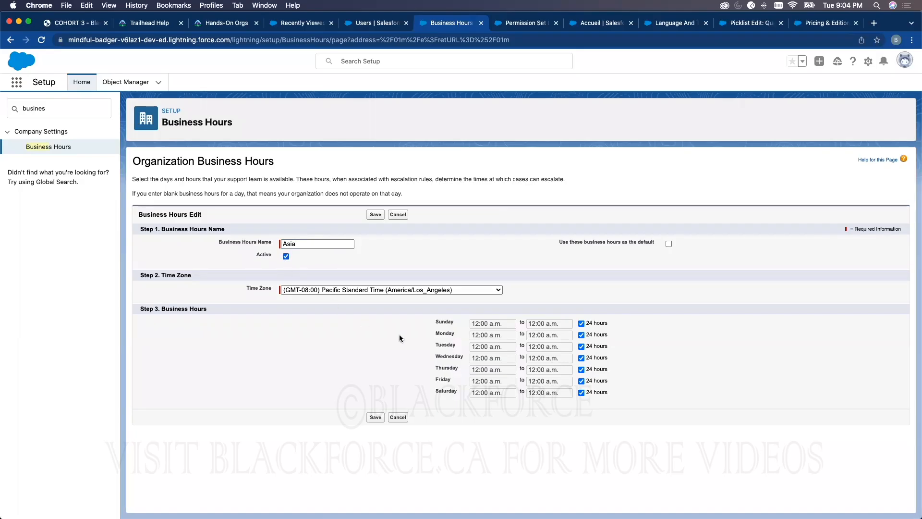
{"action": "left_click", "coordinate": [433, 290]}
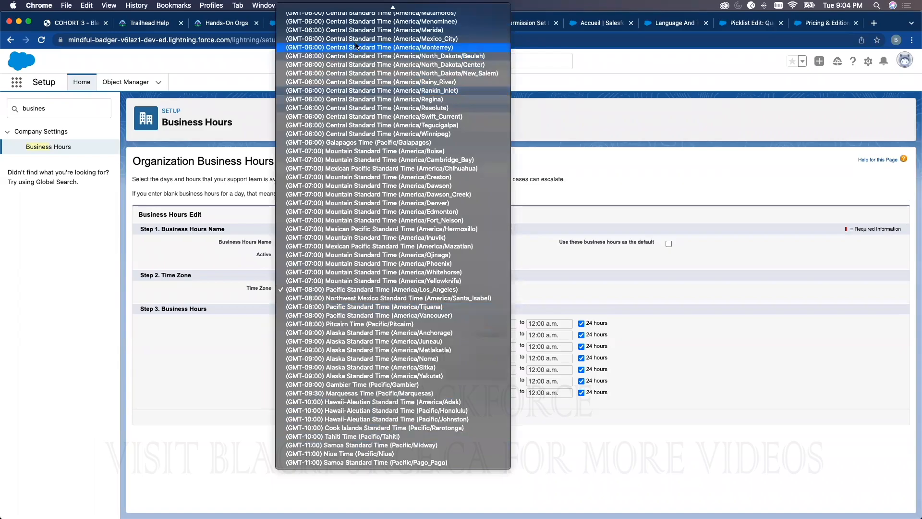
{"action": "left_click", "coordinate": [448, 94]}
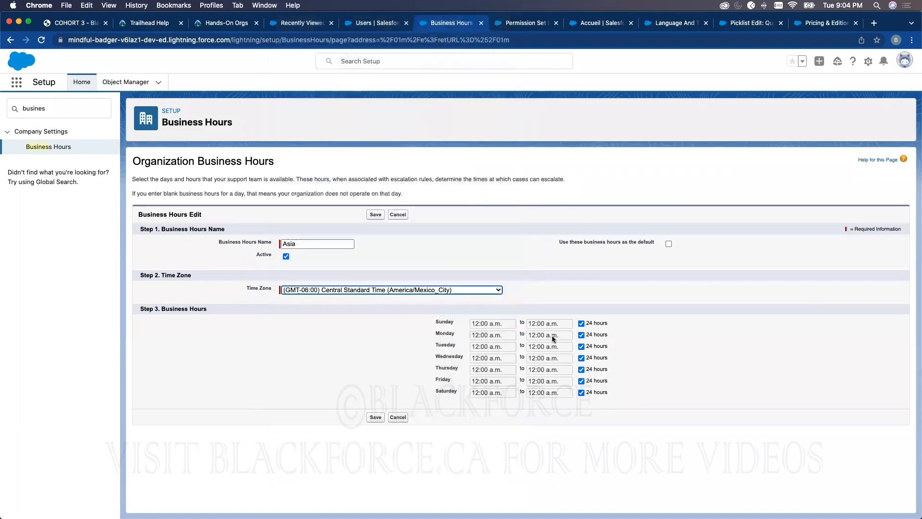
Turn off the 24 hours option for every day from Sunday through Saturday
{"action": "left_click", "coordinate": [581, 323]}
{"action": "left_click", "coordinate": [581, 334]}
{"action": "left_click", "coordinate": [581, 346]}
{"action": "left_click", "coordinate": [581, 357]}
{"action": "left_click", "coordinate": [581, 369]}
{"action": "left_click", "coordinate": [581, 381]}
{"action": "left_click", "coordinate": [581, 392]}
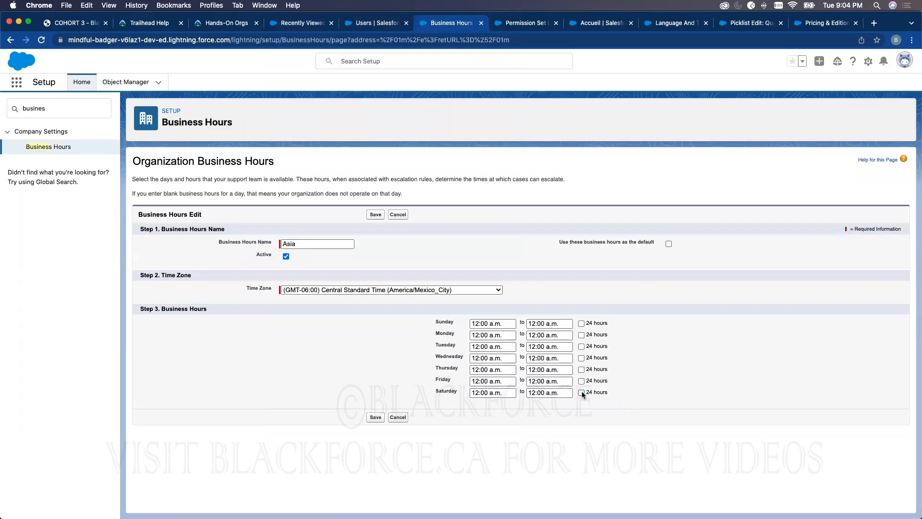
Edit Sunday's start and end times, entering 11 as the end hour, and save the Asia business hours
{"action": "left_click", "coordinate": [480, 324]}
{"action": "left_click", "coordinate": [547, 323]}
{"action": "left_click_drag", "start_coordinate": [535, 323], "coordinate": [531, 323]}
{"action": "left_click_drag", "start_coordinate": [475, 322], "coordinate": [457, 321]}
{"action": "key", "text": "BackSpace"}
{"action": "left_click_drag", "start_coordinate": [535, 322], "coordinate": [526, 322]}
{"action": "type", "text": "11"}
{"action": "left_click", "coordinate": [375, 417]}
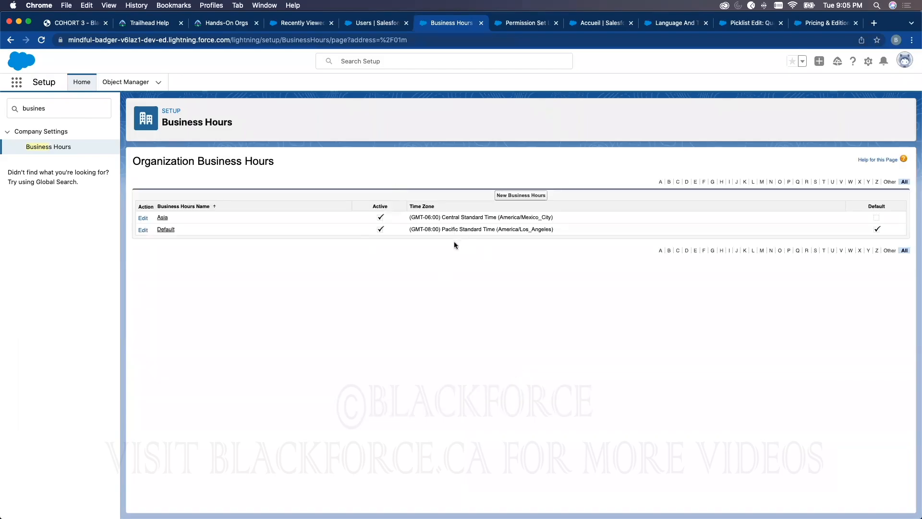
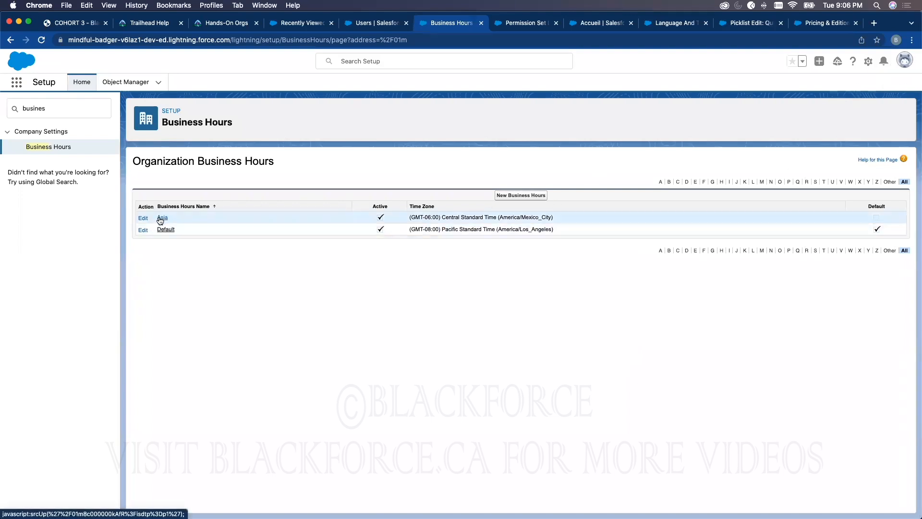
View the personal Language & Time Zone and Grant Account Login Access settings, and open Setup in a new browser tab
{"action": "left_click", "coordinate": [904, 61]}
{"action": "left_click", "coordinate": [798, 111]}
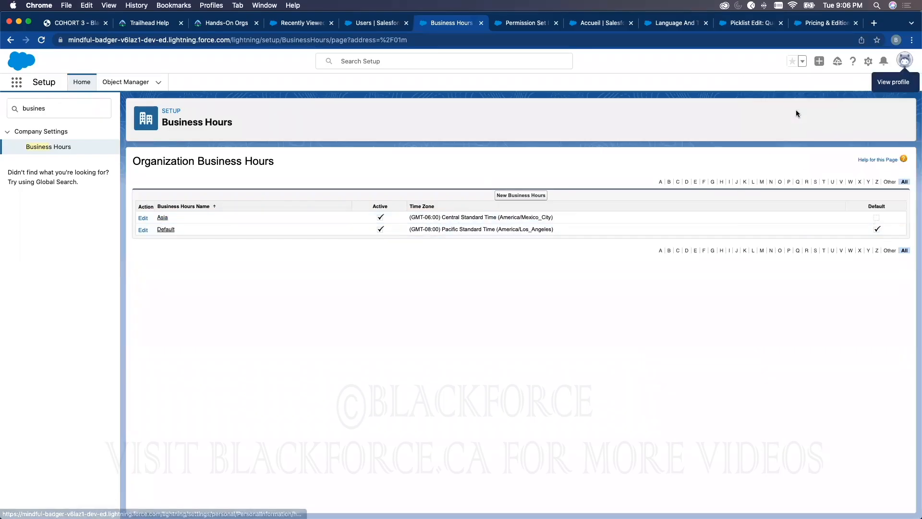
{"action": "scroll", "coordinate": [550, 300], "scroll_direction": "down", "scroll_amount": 3}
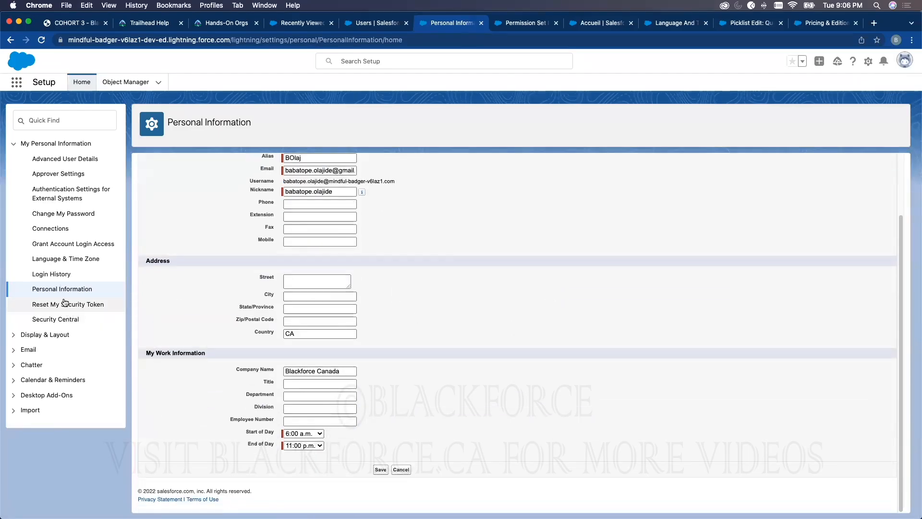
{"action": "left_click", "coordinate": [61, 260]}
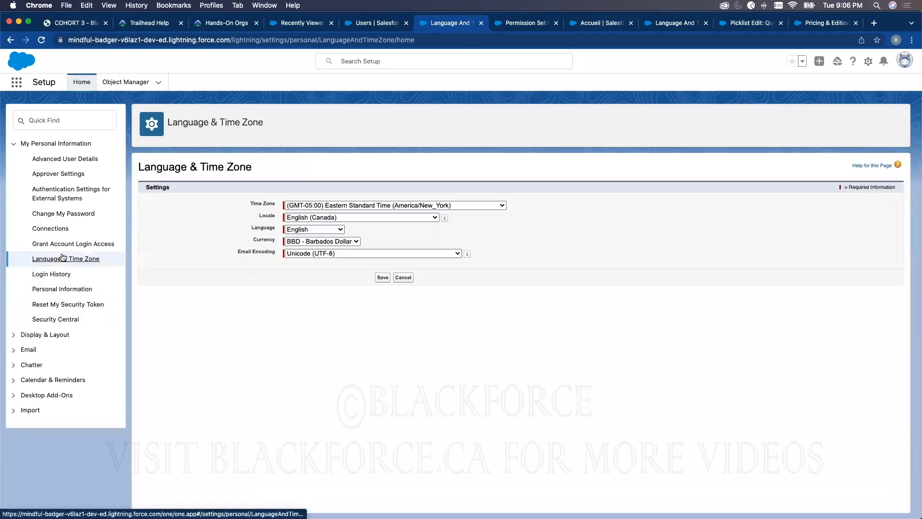
{"action": "left_click", "coordinate": [61, 244]}
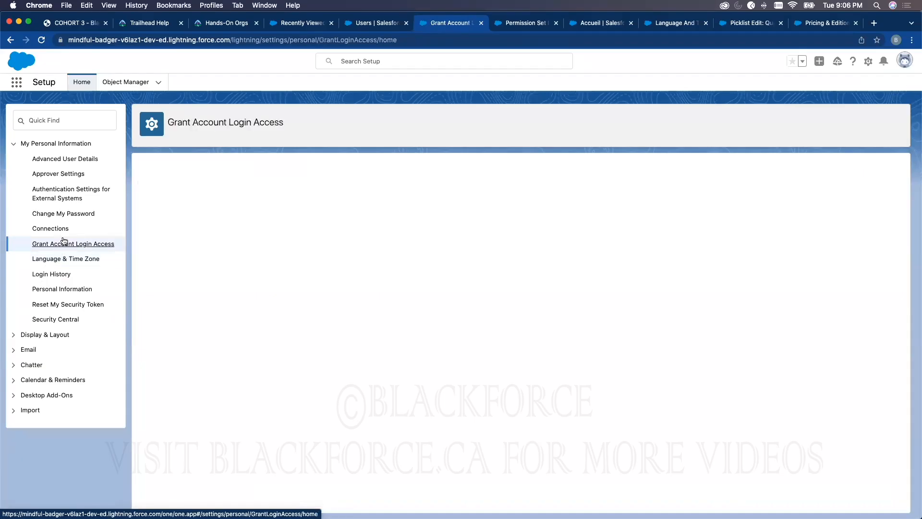
{"action": "left_click", "coordinate": [868, 61]}
{"action": "left_click", "coordinate": [824, 88]}
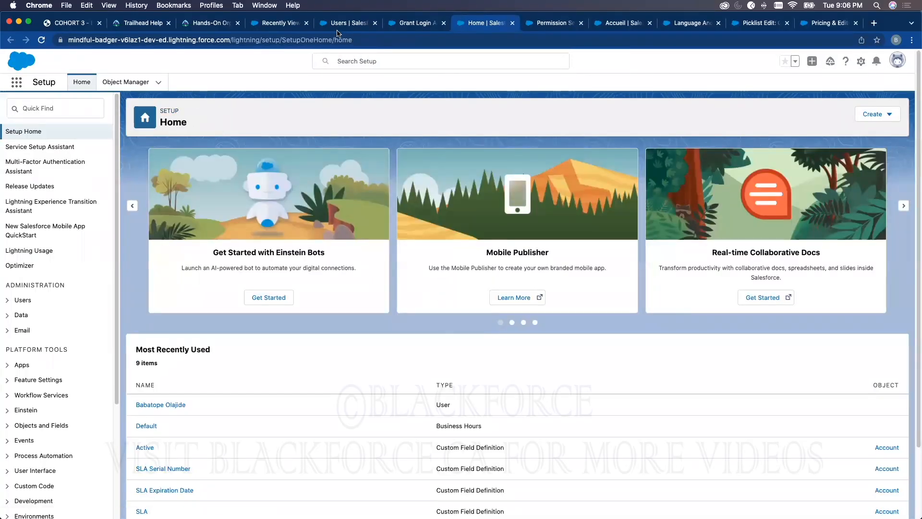
Open the case "Customer service for portable generators needs beefing up" from the Sales app's recently viewed cases and review its details
{"action": "left_click", "coordinate": [272, 23]}
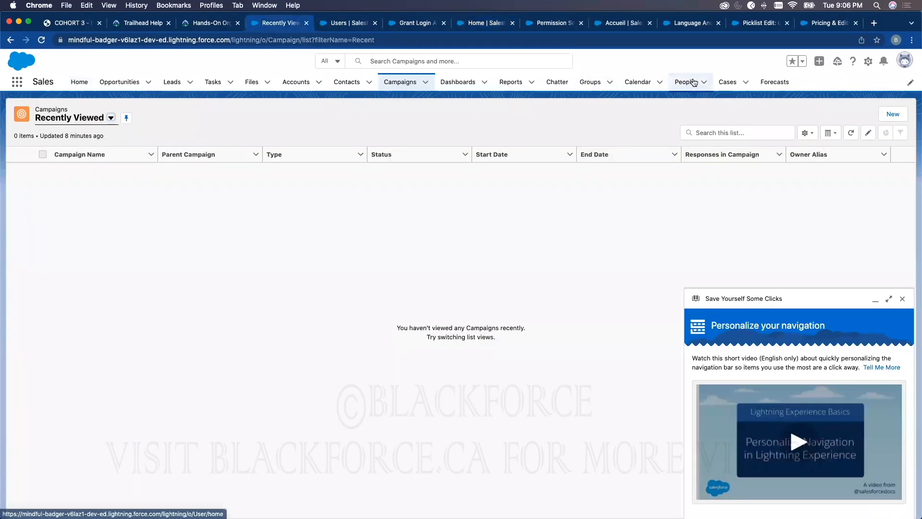
{"action": "left_click", "coordinate": [726, 82]}
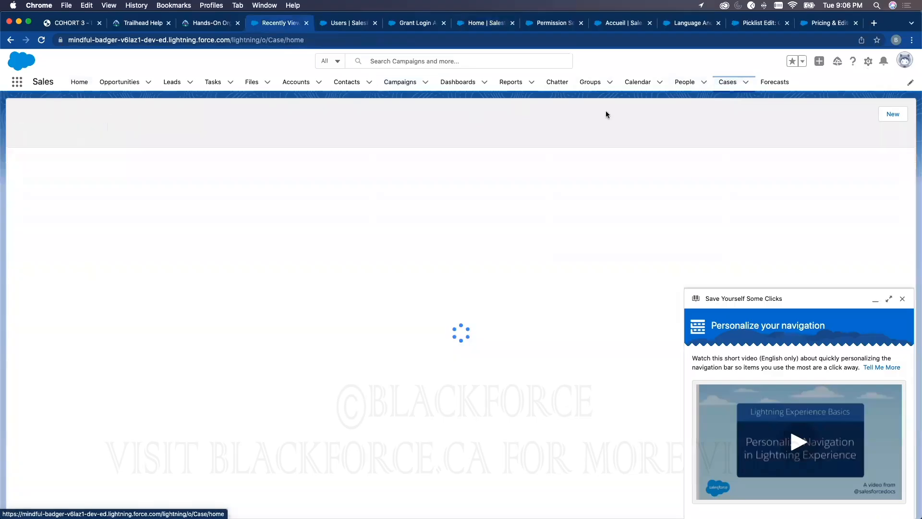
{"action": "left_click", "coordinate": [903, 299]}
{"action": "left_click", "coordinate": [72, 169]}
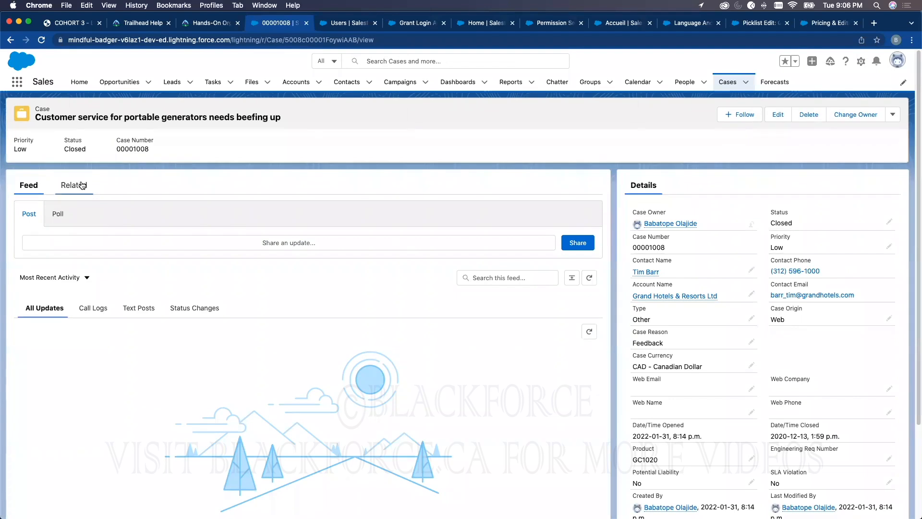
{"action": "scroll", "coordinate": [783, 350], "scroll_direction": "down", "scroll_amount": 2}
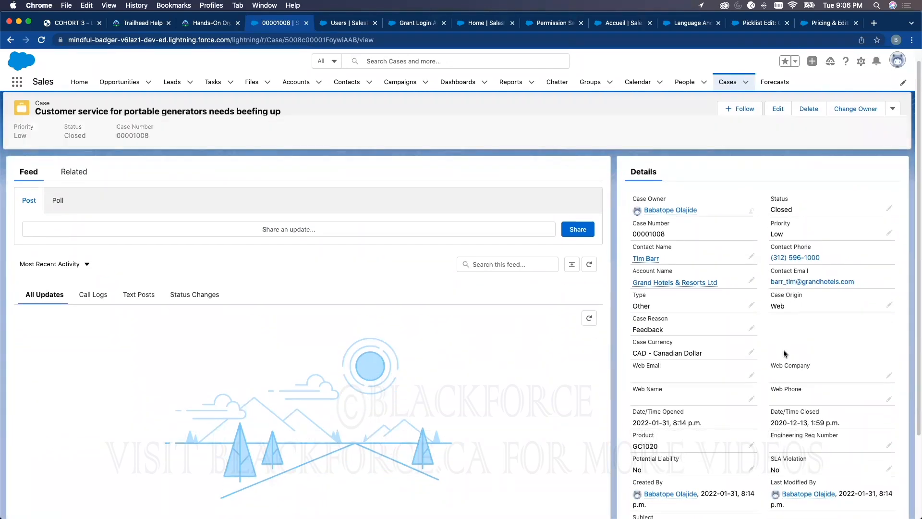
{"action": "scroll", "coordinate": [763, 364], "scroll_direction": "down", "scroll_amount": 2}
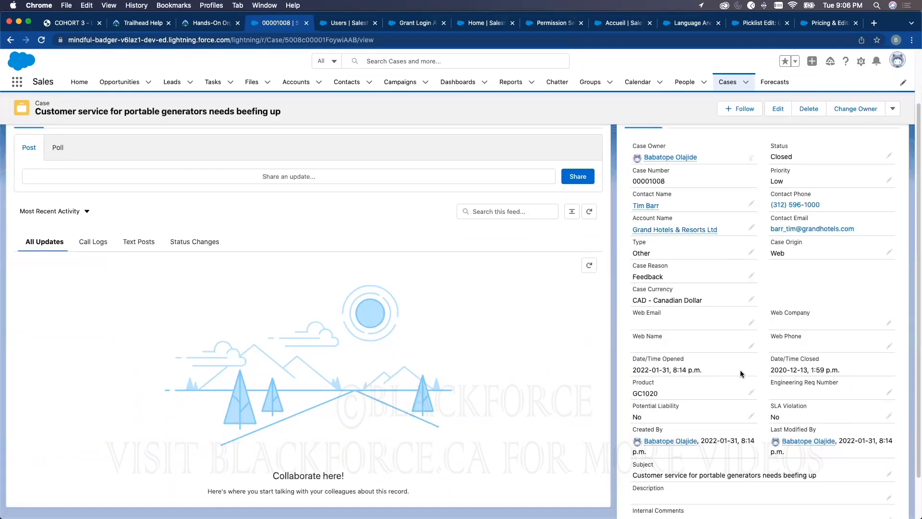
{"action": "scroll", "coordinate": [774, 371], "scroll_direction": "down", "scroll_amount": 1}
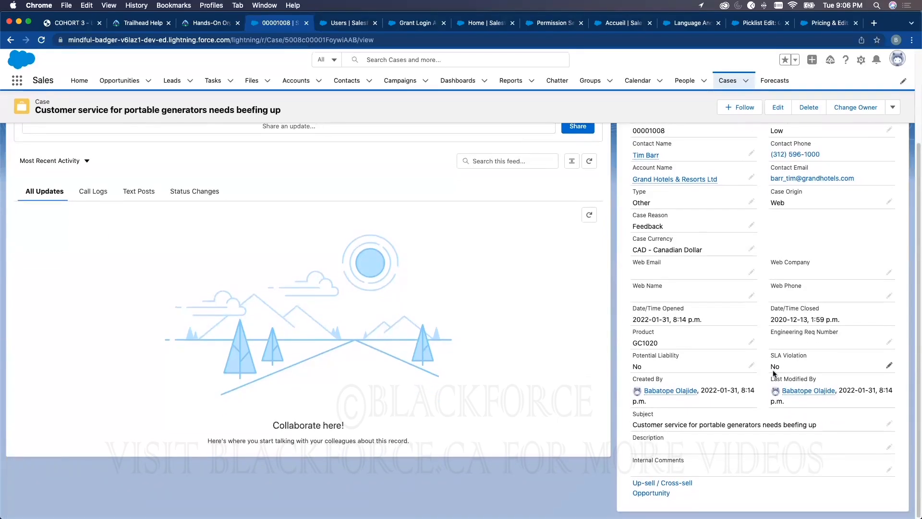
{"action": "scroll", "coordinate": [773, 422], "scroll_direction": "up", "scroll_amount": 3}
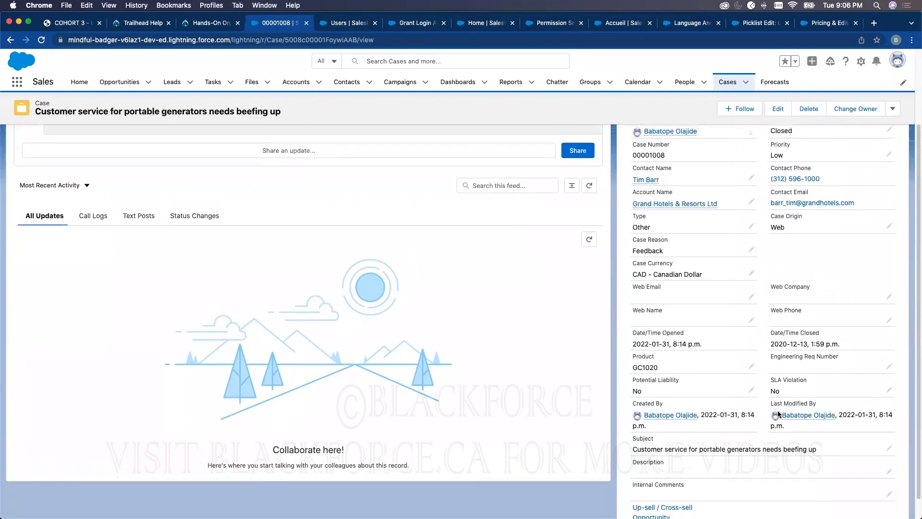
{"action": "scroll", "coordinate": [781, 359], "scroll_direction": "up", "scroll_amount": 3}
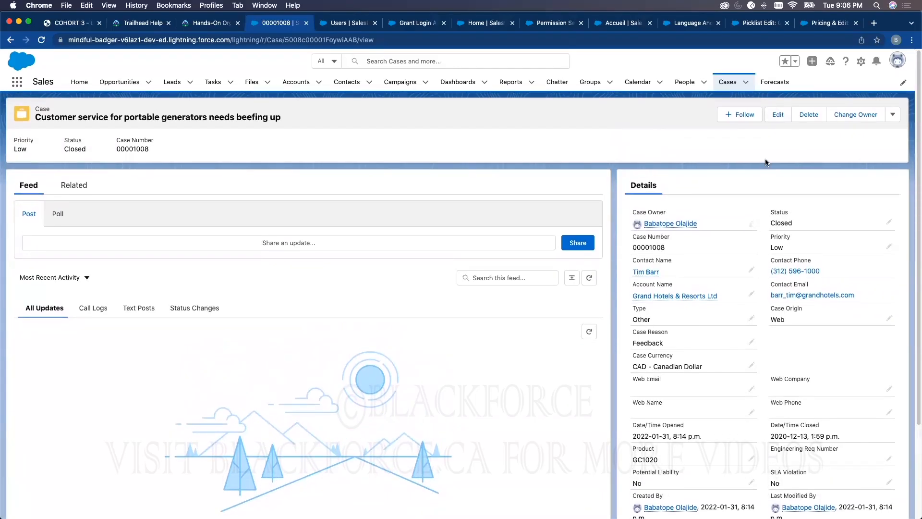
Search the case page's text for "time", and replace the search term with "es"
{"action": "key", "text": "super+f"}
{"action": "type", "text": "tim"}
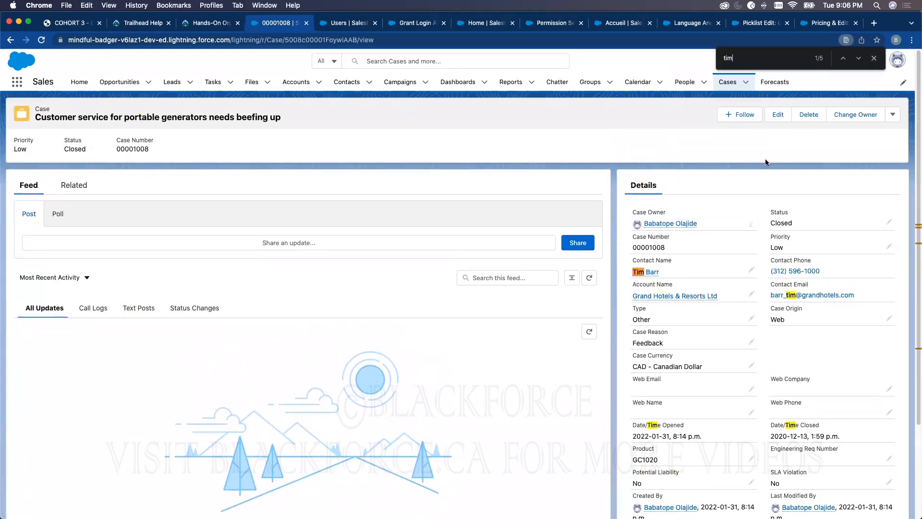
{"action": "type", "text": "e"}
{"action": "key", "text": "BackSpace"}
{"action": "key", "text": "BackSpace"}
{"action": "key", "text": "BackSpace"}
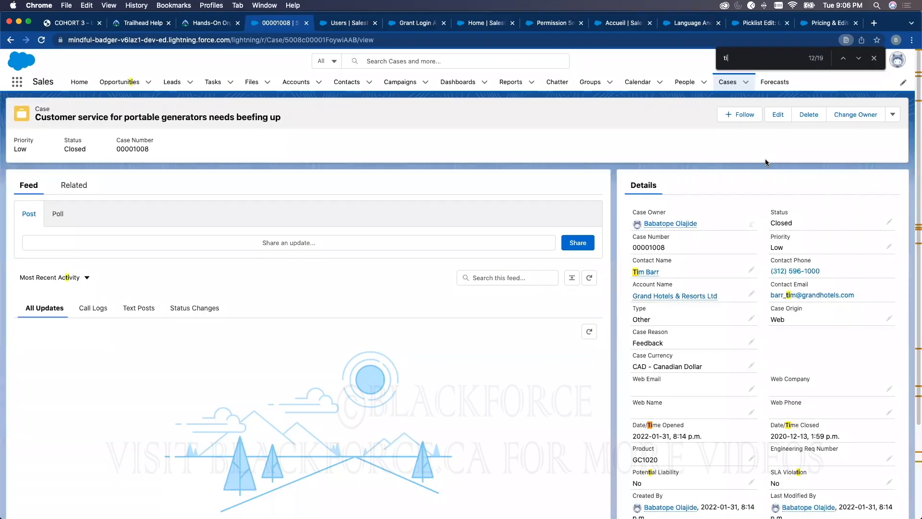
{"action": "key", "text": "BackSpace"}
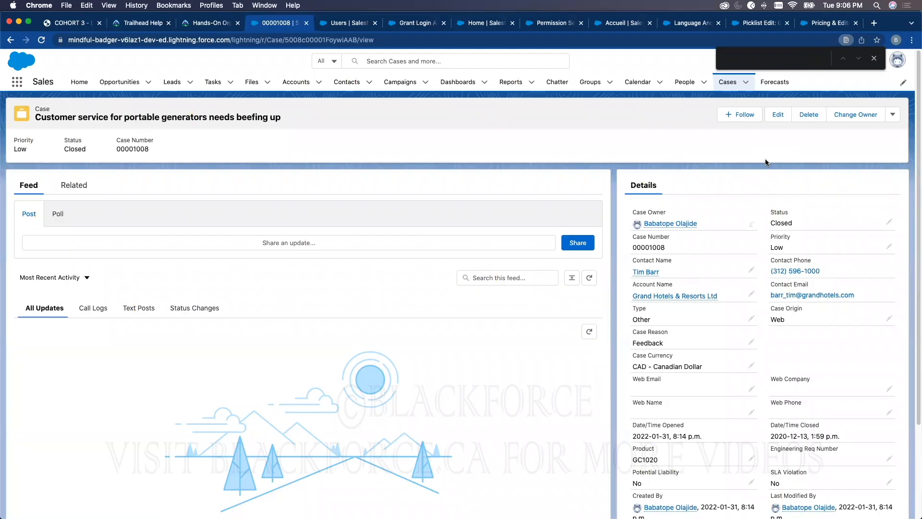
{"action": "type", "text": "es"}
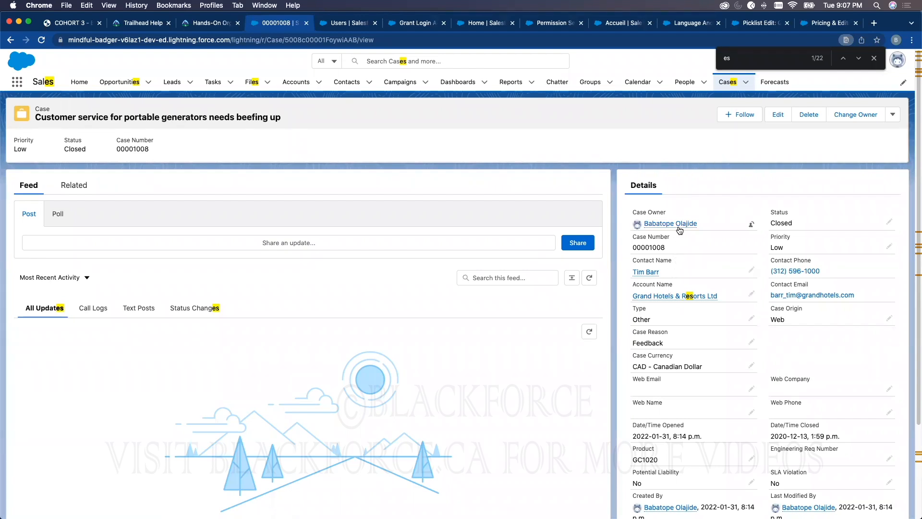
{"action": "mouse_move", "coordinate": [680, 228]}
Look through the open Salesforce browser tabs for the business hours setup, ending on the Grant Account Login Access page
{"action": "left_click", "coordinate": [353, 24]}
{"action": "left_click", "coordinate": [419, 23]}
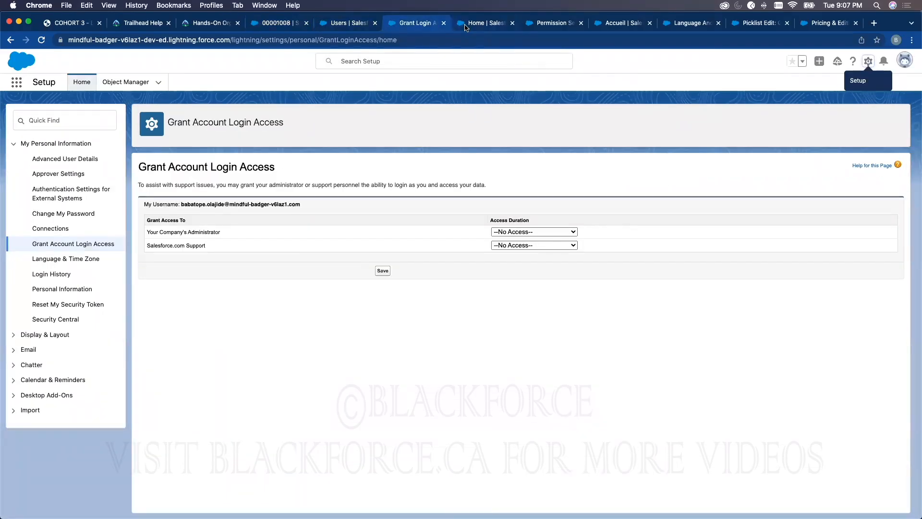
{"action": "left_click", "coordinate": [466, 27]}
{"action": "left_click", "coordinate": [547, 26]}
{"action": "left_click", "coordinate": [607, 26]}
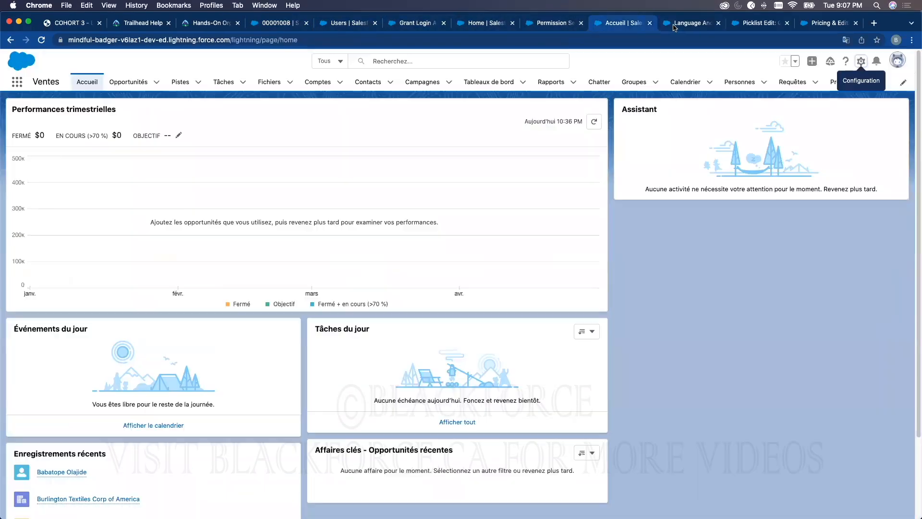
{"action": "left_click", "coordinate": [674, 27]}
{"action": "left_click", "coordinate": [748, 24]}
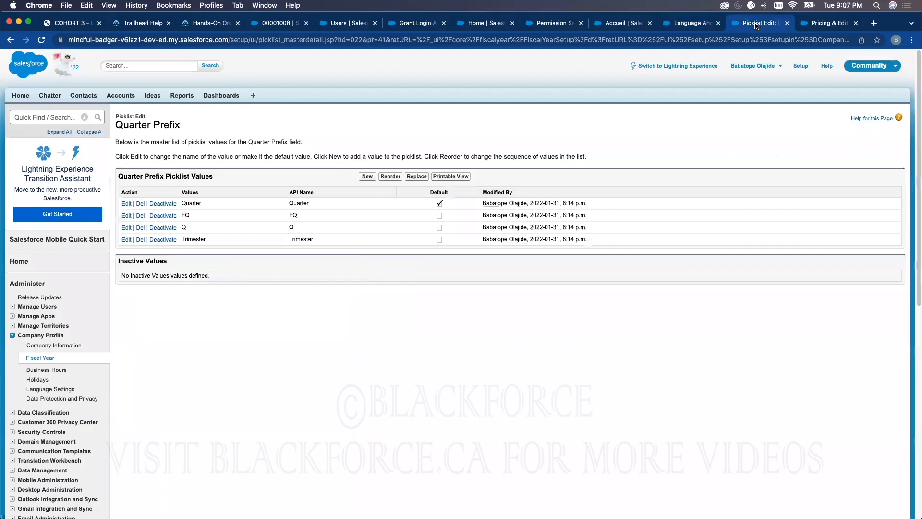
{"action": "left_click", "coordinate": [822, 27]}
{"action": "left_click", "coordinate": [415, 23]}
{"action": "left_click", "coordinate": [62, 118]}
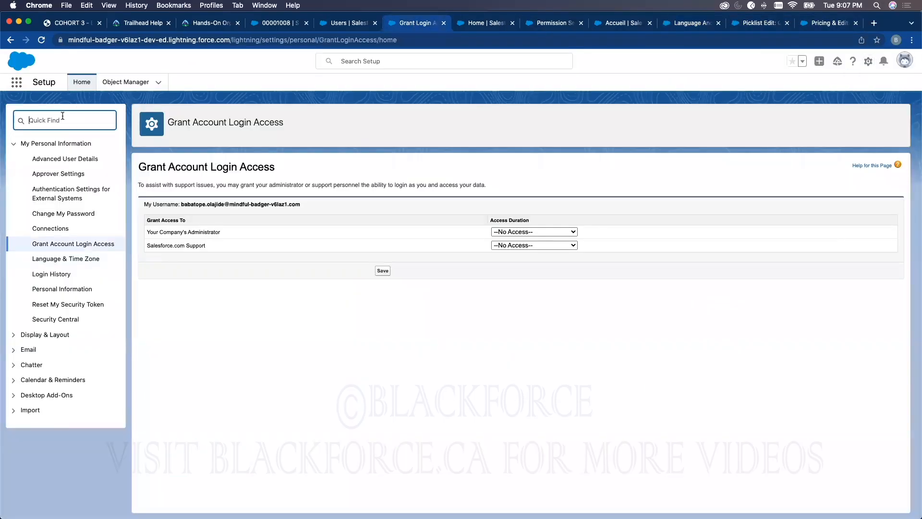
Open Setup in a new browser tab, find the setup pages matching "BUSIN", and open Business Hours
{"action": "left_click", "coordinate": [868, 61]}
{"action": "left_click", "coordinate": [825, 86]}
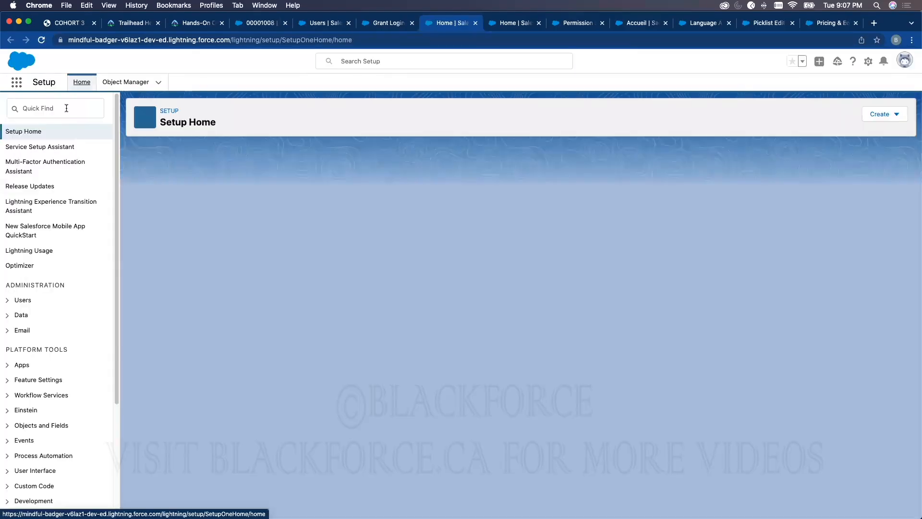
{"action": "left_click", "coordinate": [67, 108]}
{"action": "type", "text": "BUSINBES"}
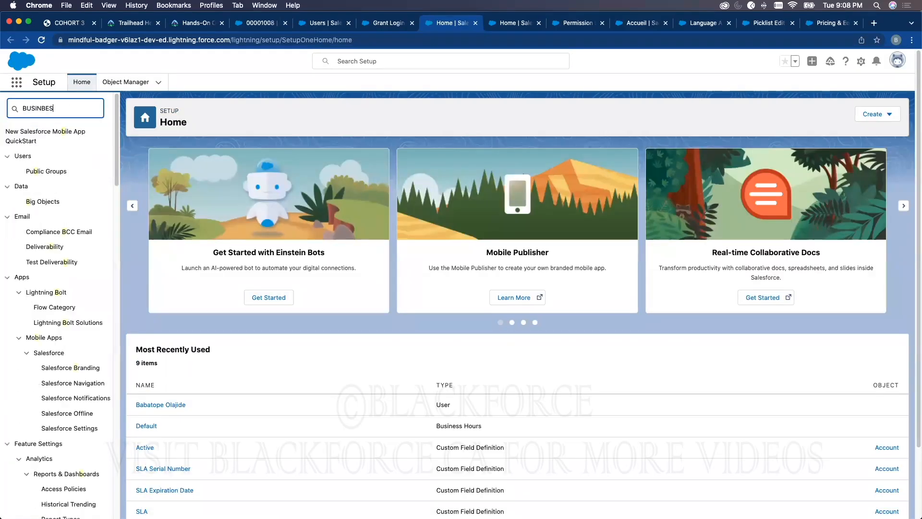
{"action": "type", "text": "S"}
{"action": "key", "text": "BackSpace"}
{"action": "key", "text": "BackSpace"}
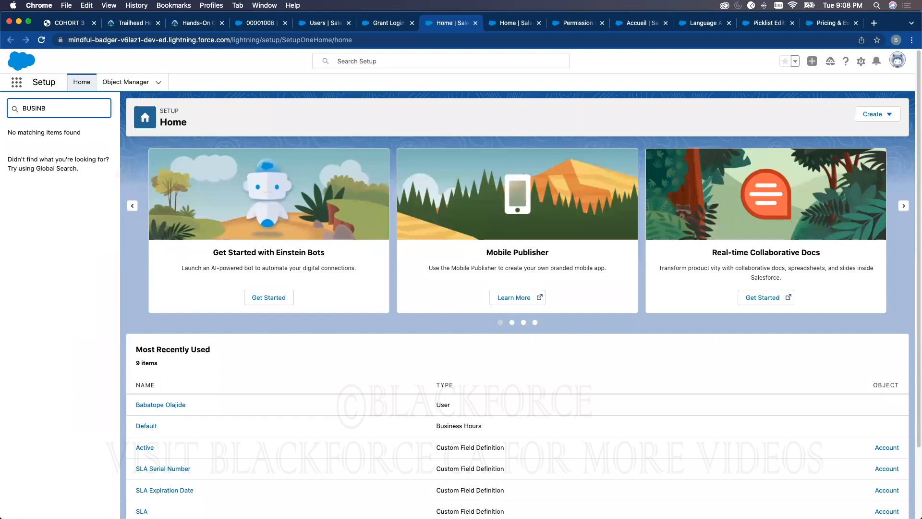
{"action": "key", "text": "BackSpace"}
{"action": "left_click", "coordinate": [48, 146]}
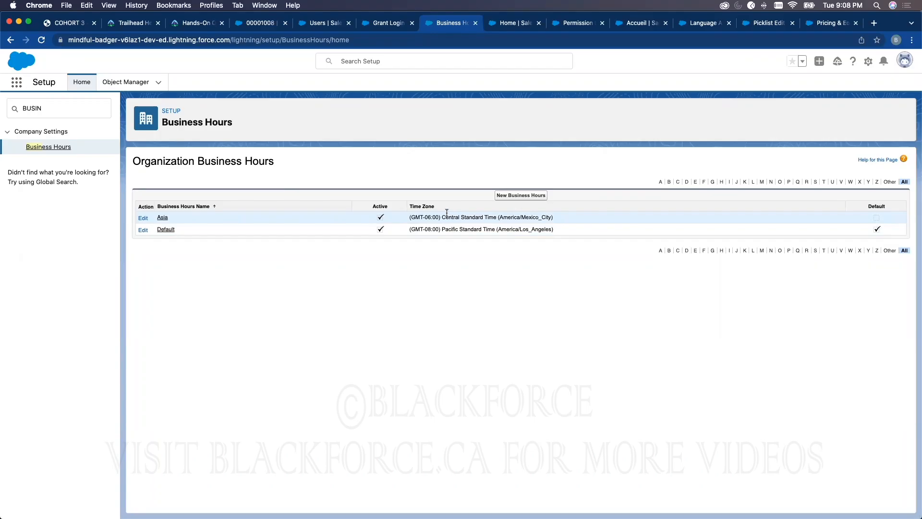
Find the setup pages matching "COMPAN" and open Public Calendars and Resources
{"action": "left_click", "coordinate": [61, 114]}
{"action": "double_click", "coordinate": [61, 110]}
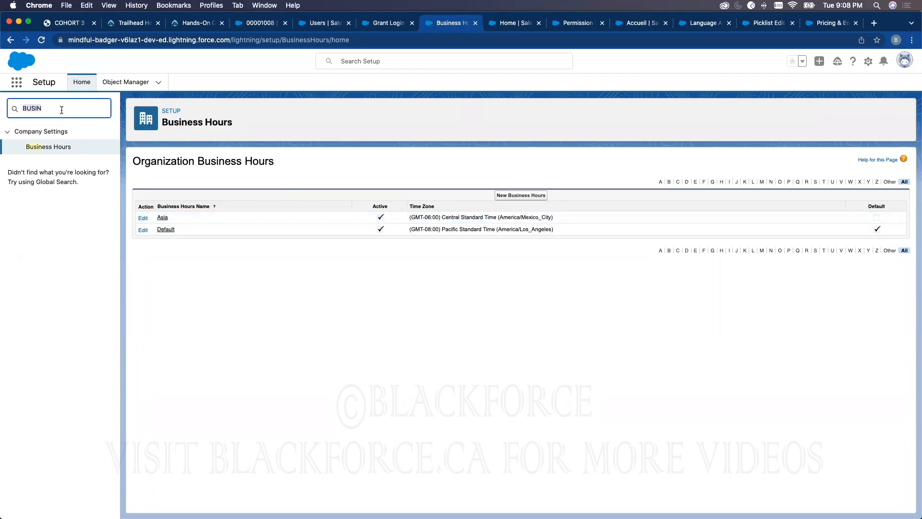
{"action": "key", "text": "BackSpace"}
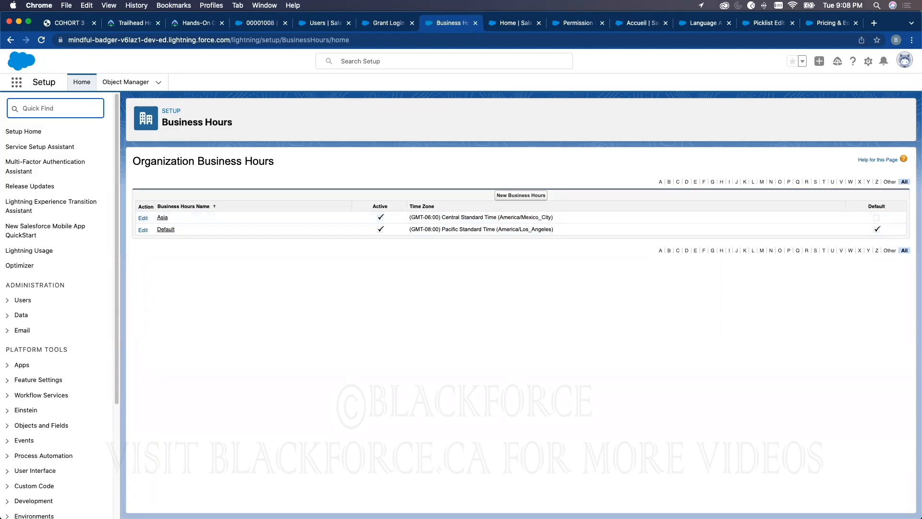
{"action": "type", "text": "COMPAN"}
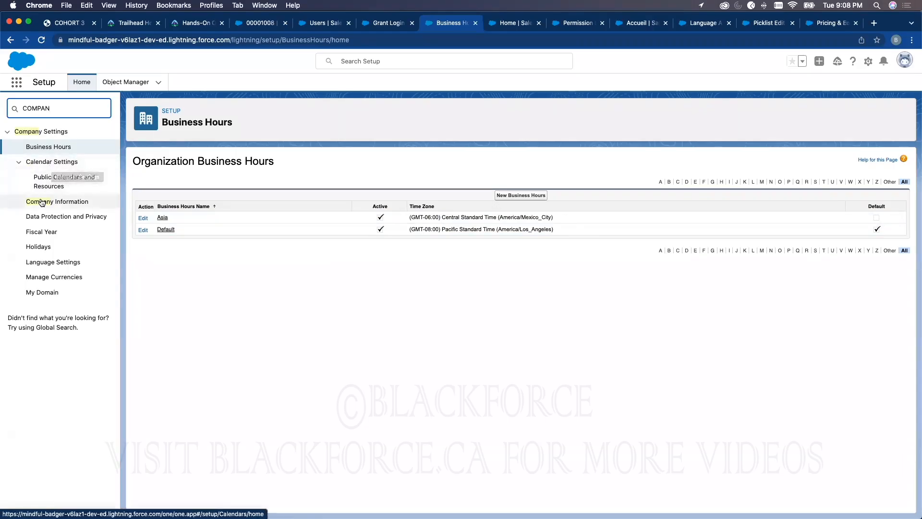
{"action": "left_click", "coordinate": [48, 185]}
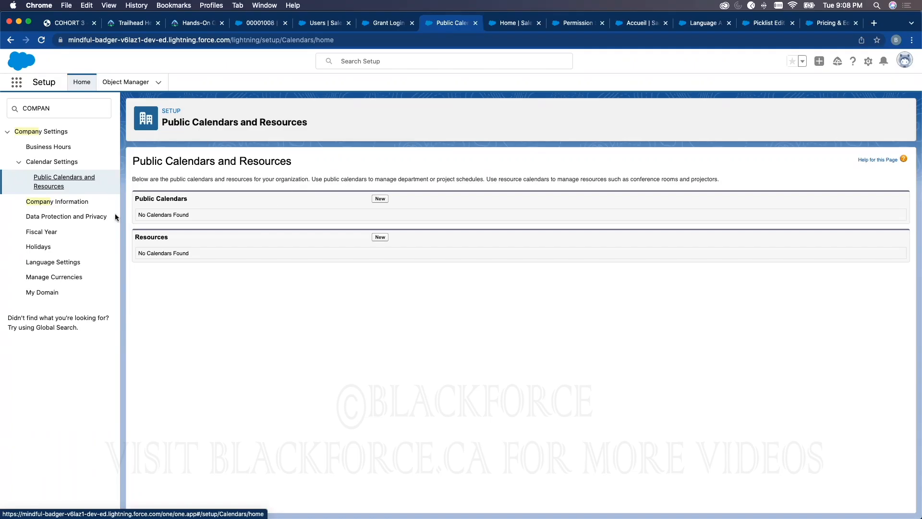
View the Holidays page, highlight its Holidays list heading, and open the Language Settings page
{"action": "left_click", "coordinate": [46, 246]}
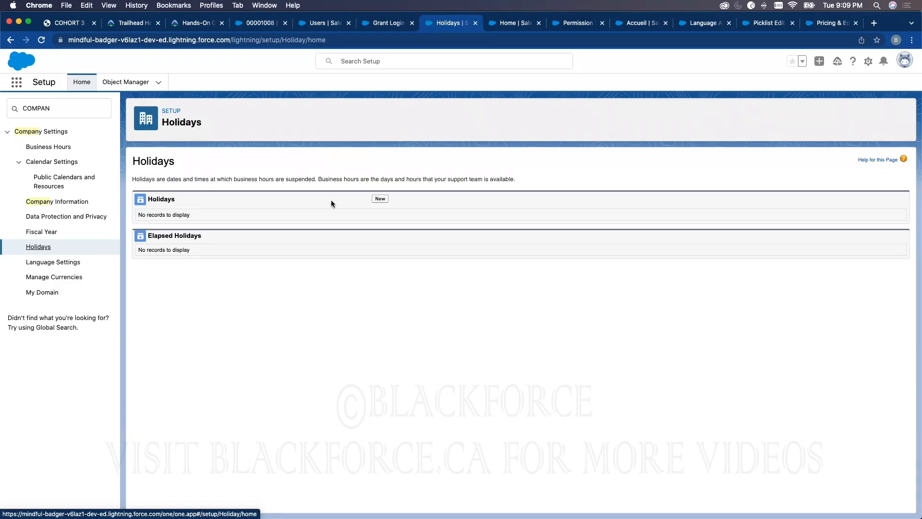
{"action": "double_click", "coordinate": [170, 199]}
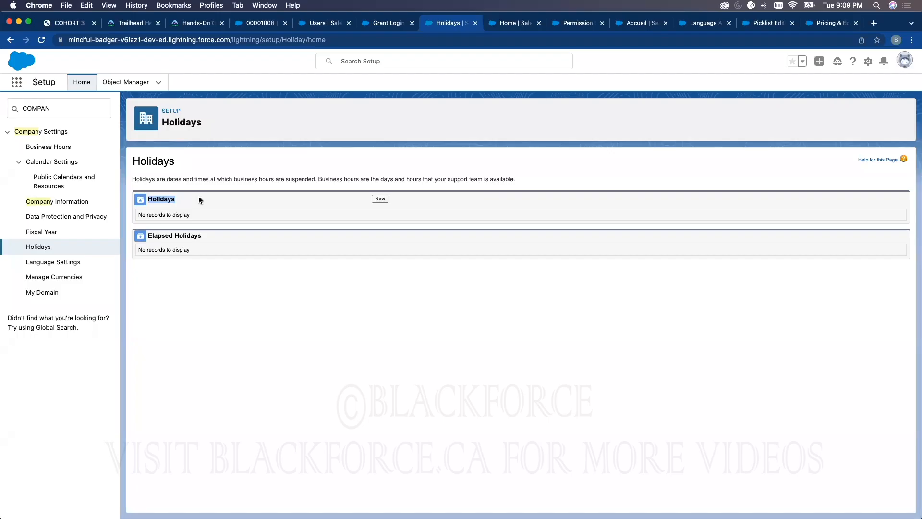
{"action": "left_click", "coordinate": [54, 264]}
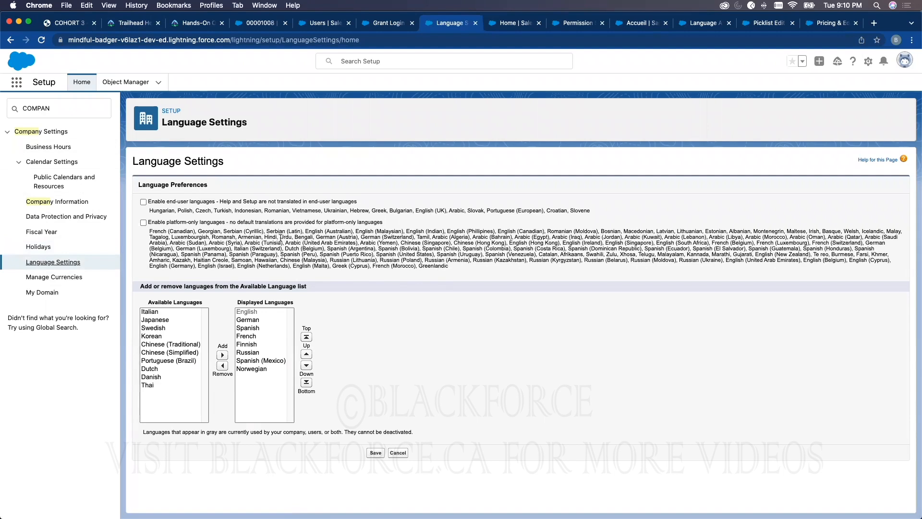
Check the Configuration and Setup topic list in the training PDF, and return to the open case record
{"action": "left_click", "coordinate": [75, 25]}
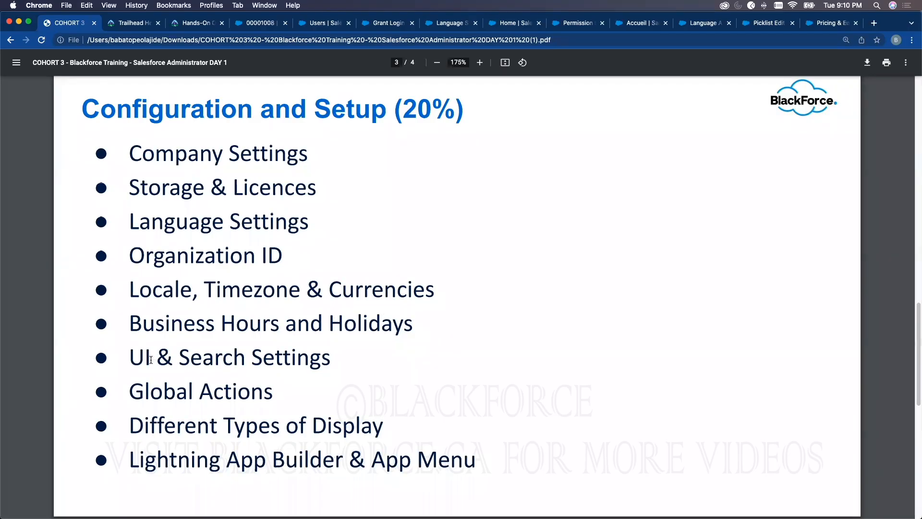
{"action": "left_click", "coordinate": [263, 23]}
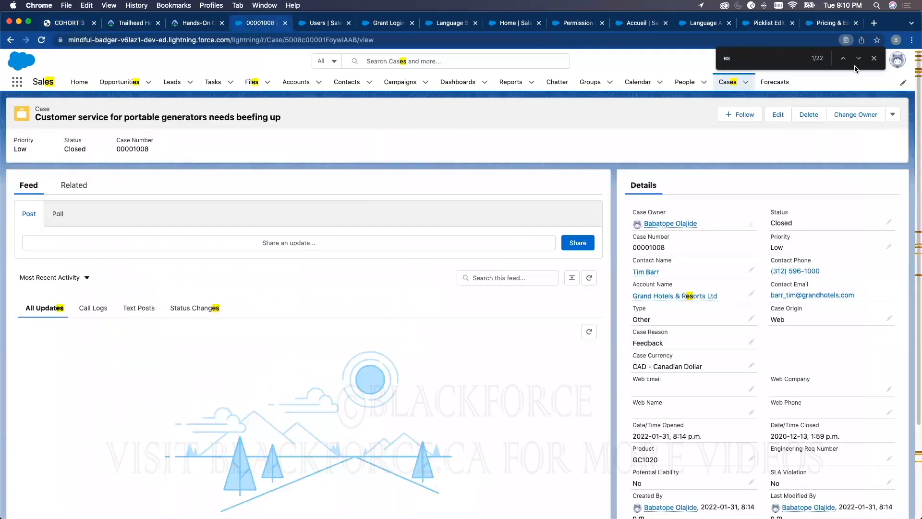
Close the in-page find, check the global search's recent items, and limit the search scope to Cases to view recent cases
{"action": "left_click", "coordinate": [873, 58]}
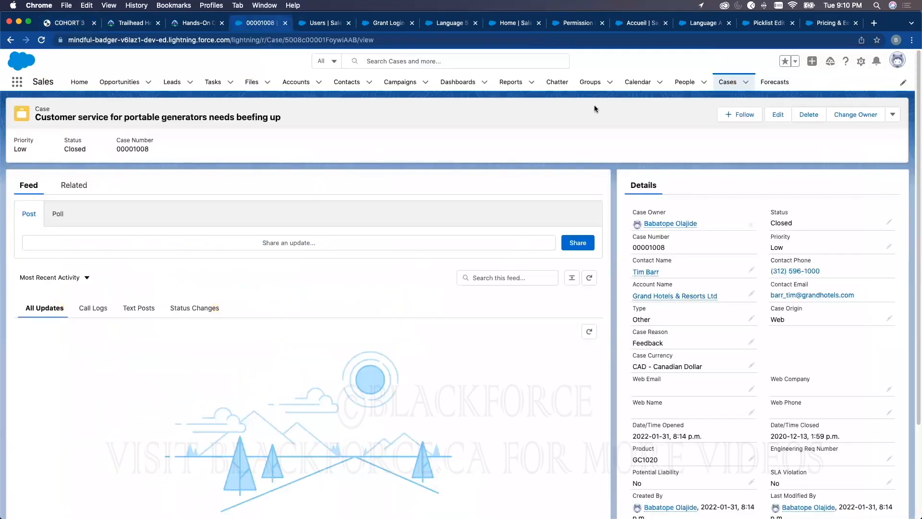
{"action": "left_click", "coordinate": [382, 60]}
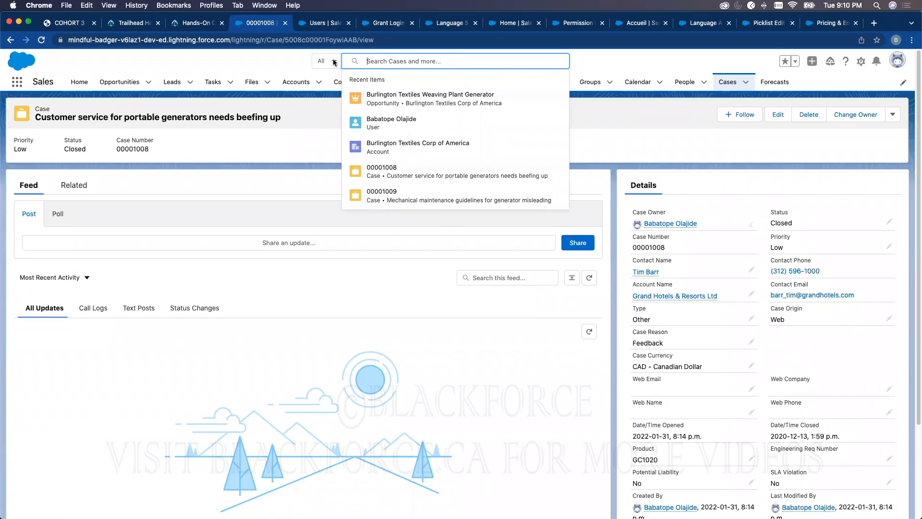
{"action": "left_click", "coordinate": [307, 133]}
{"action": "left_click", "coordinate": [389, 62]}
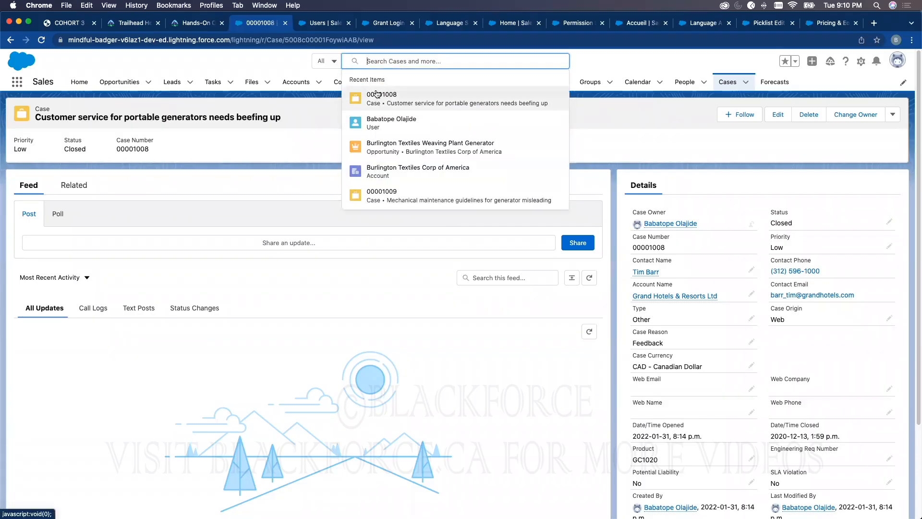
{"action": "left_click", "coordinate": [332, 61]}
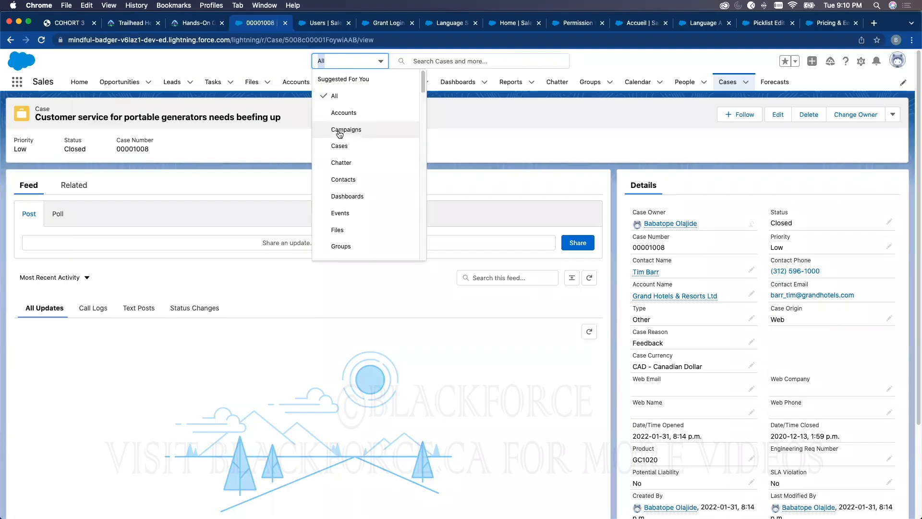
{"action": "left_click", "coordinate": [339, 146]}
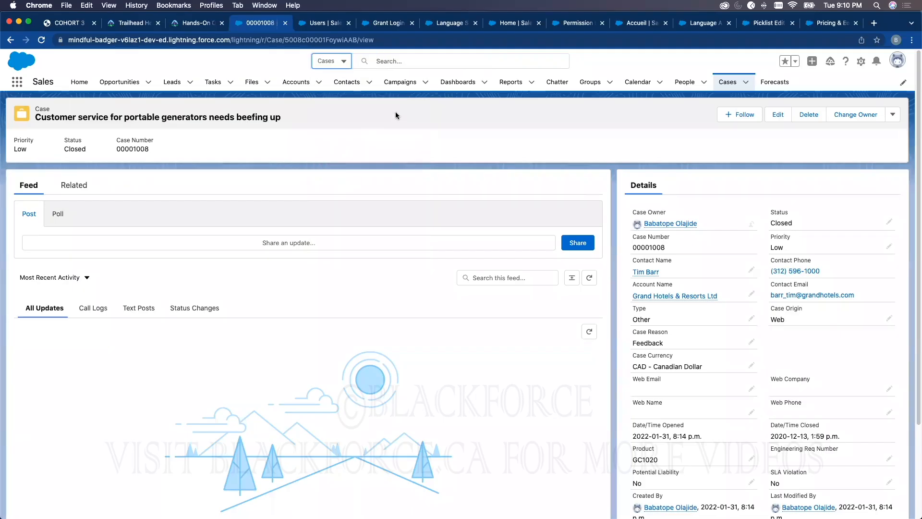
{"action": "left_click", "coordinate": [394, 62]}
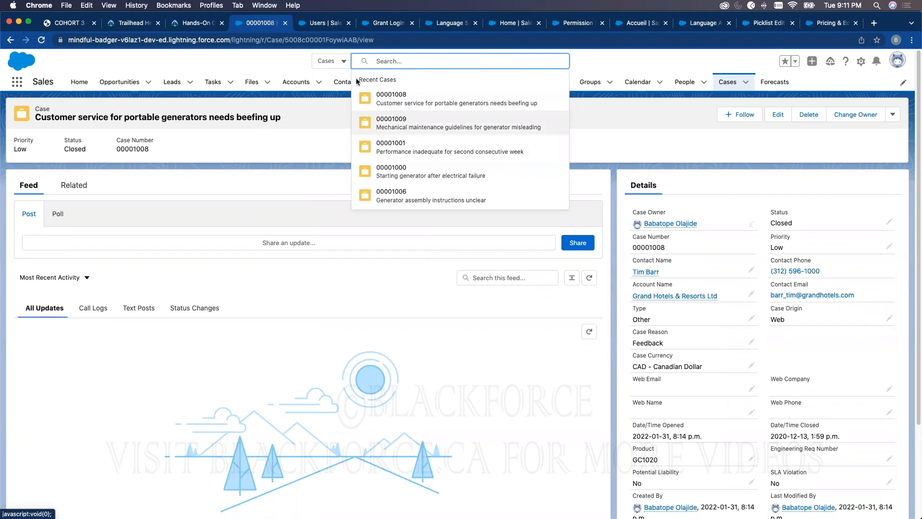
View recent accounts with the global search limited to Accounts, and reset the search scope to All
{"action": "left_click", "coordinate": [332, 61]}
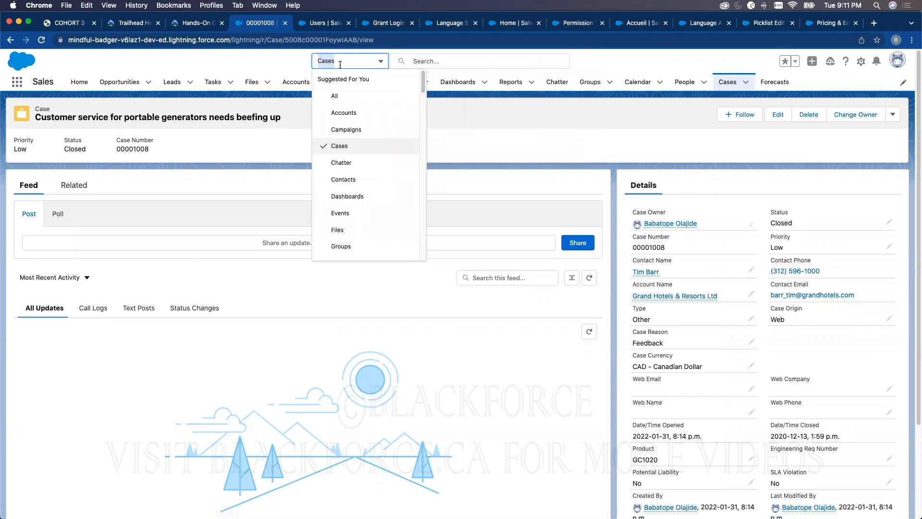
{"action": "left_click", "coordinate": [343, 113]}
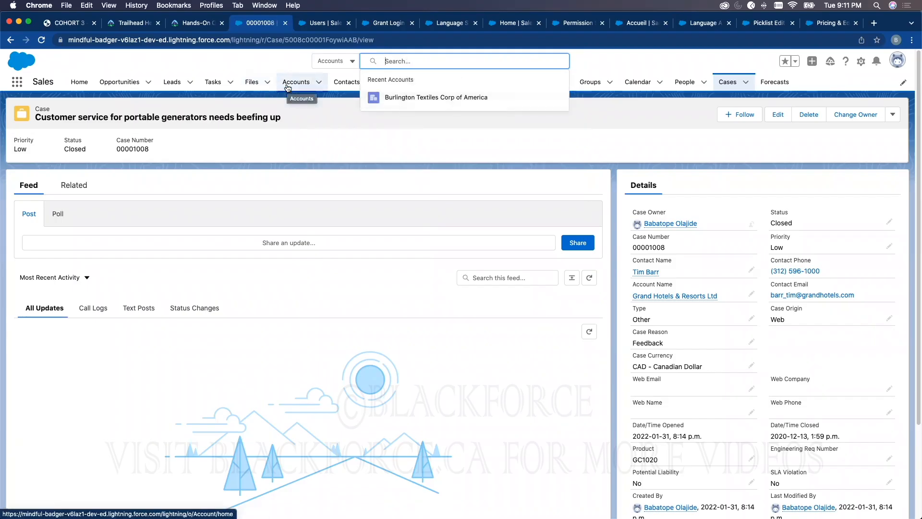
{"action": "left_click", "coordinate": [339, 62]}
{"action": "left_click", "coordinate": [334, 94]}
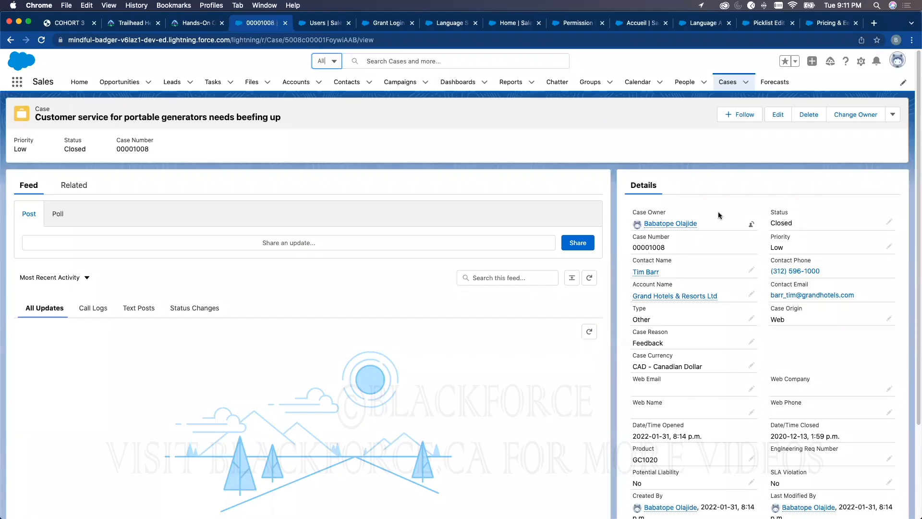
{"action": "left_click", "coordinate": [410, 61]}
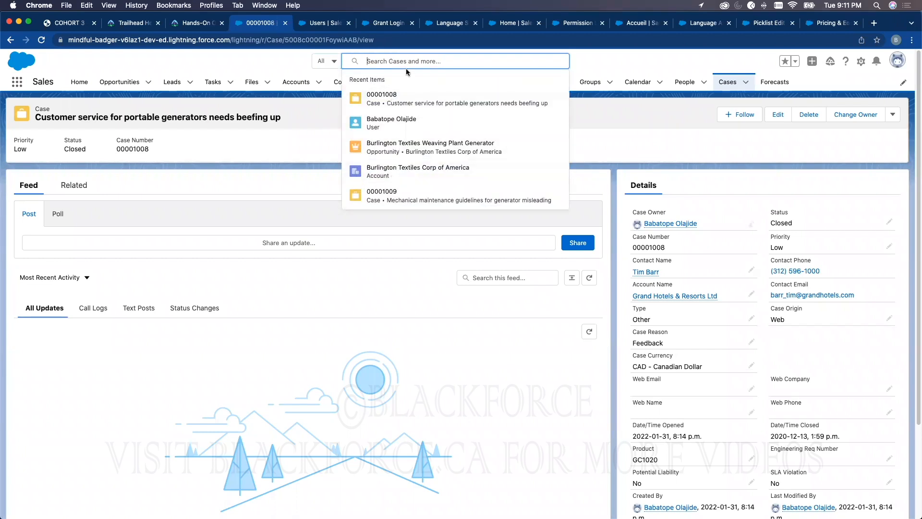
{"action": "left_click", "coordinate": [401, 368]}
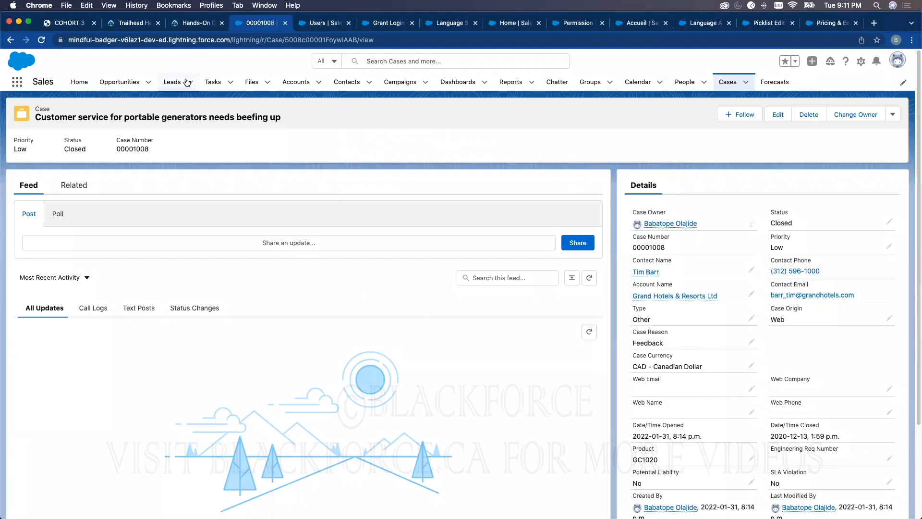
Open Accounts and look through the All Accounts, My Accounts, New This Week, and Platinum and Gold SLA Customers list views
{"action": "left_click", "coordinate": [296, 82]}
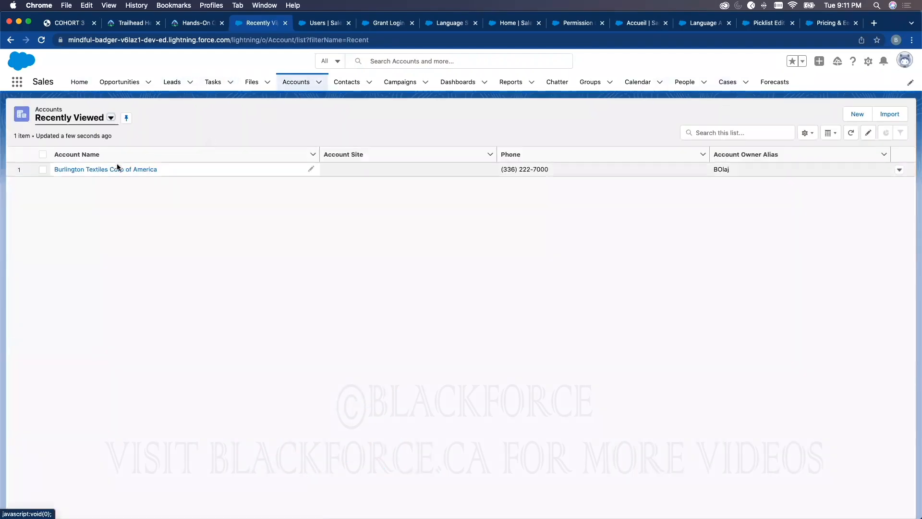
{"action": "left_click", "coordinate": [100, 120]}
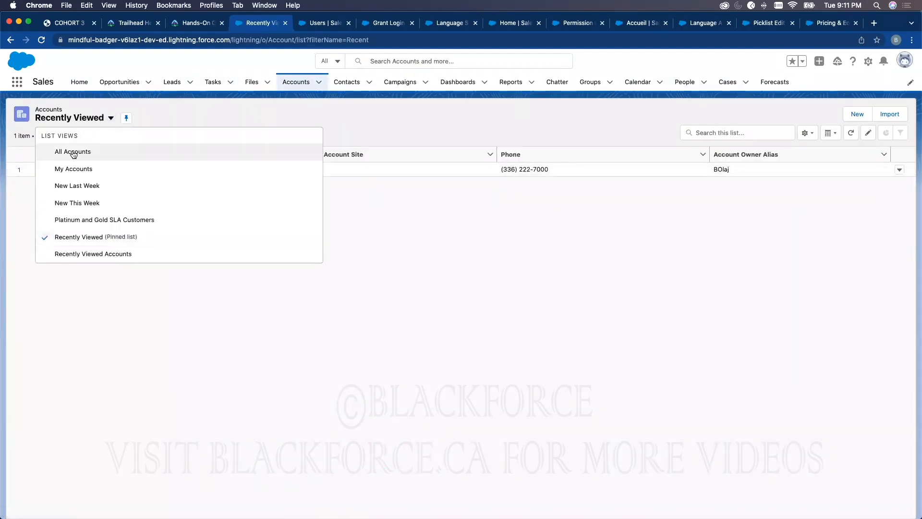
{"action": "left_click", "coordinate": [67, 151]}
{"action": "left_click", "coordinate": [75, 119]}
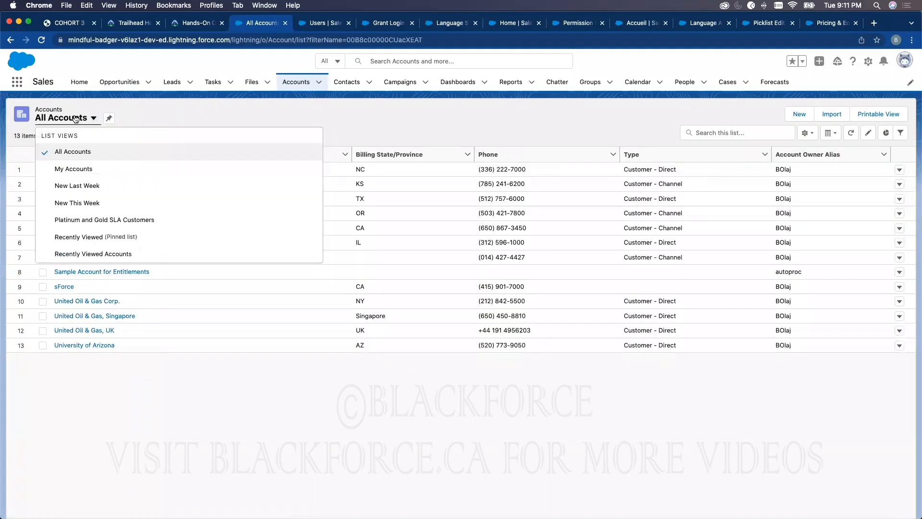
{"action": "left_click", "coordinate": [64, 169]}
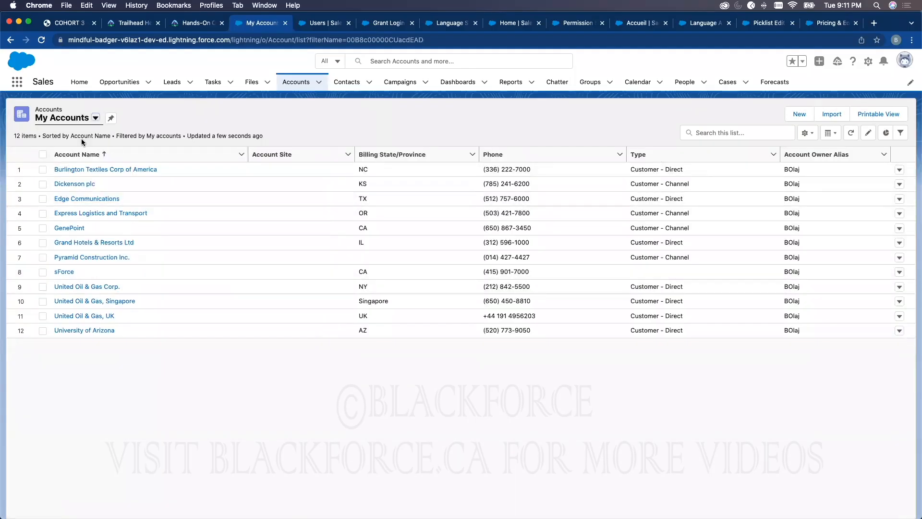
{"action": "left_click", "coordinate": [74, 120]}
{"action": "left_click", "coordinate": [67, 204]}
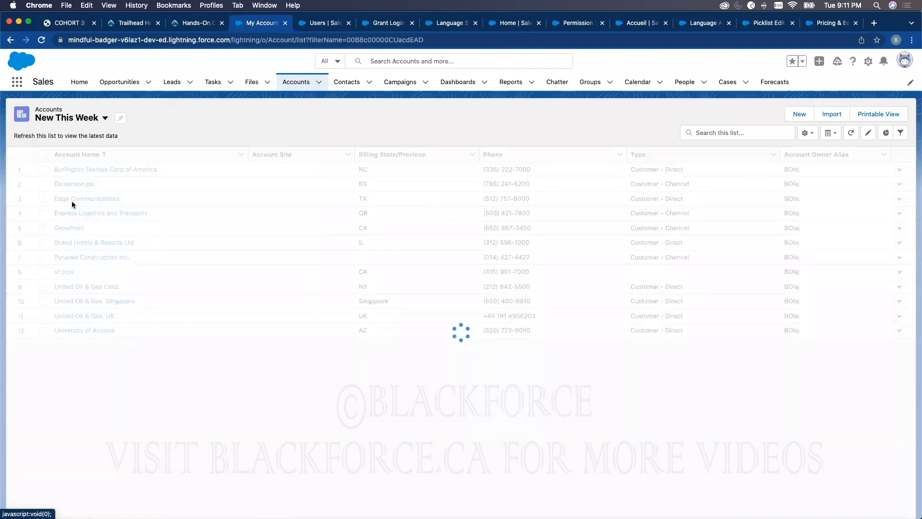
{"action": "left_click", "coordinate": [89, 122]}
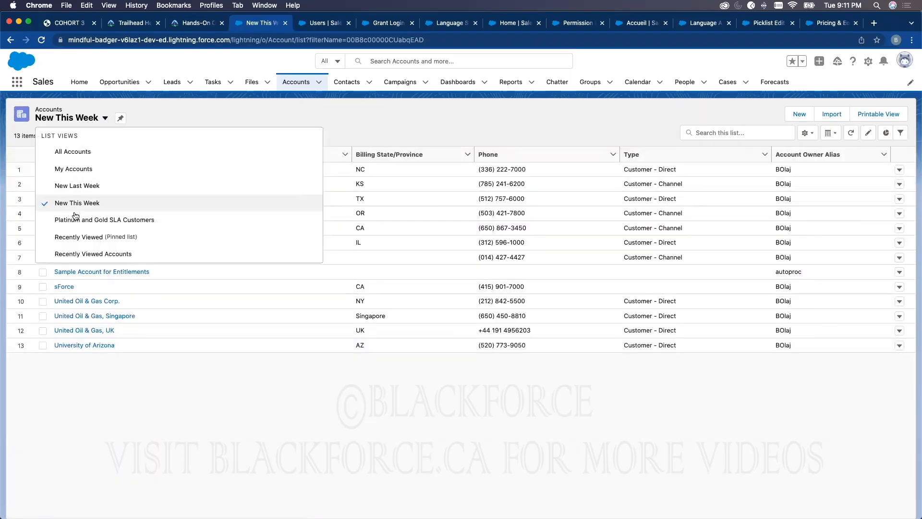
{"action": "left_click", "coordinate": [75, 221]}
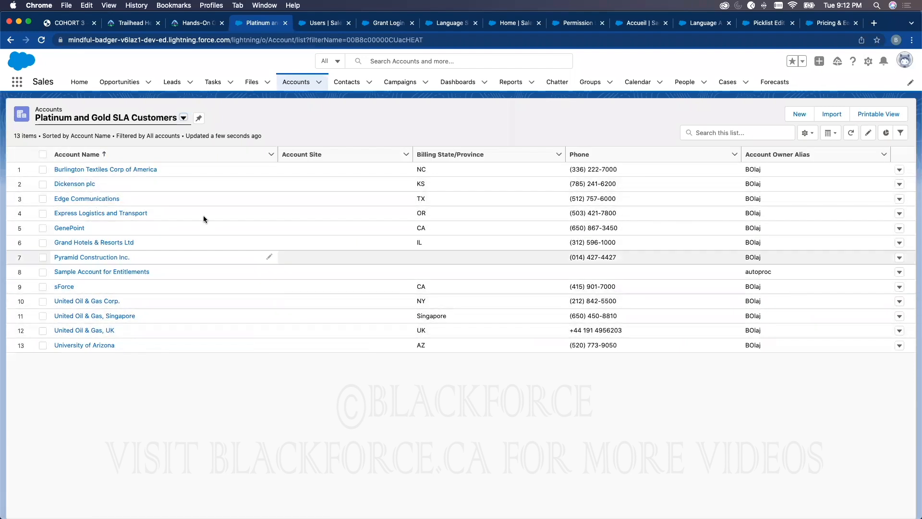
Compare the My Accounts list view with the Platinum and Gold SLA Customers list view, ending on My Accounts
{"action": "left_click", "coordinate": [183, 117]}
{"action": "left_click", "coordinate": [96, 175]}
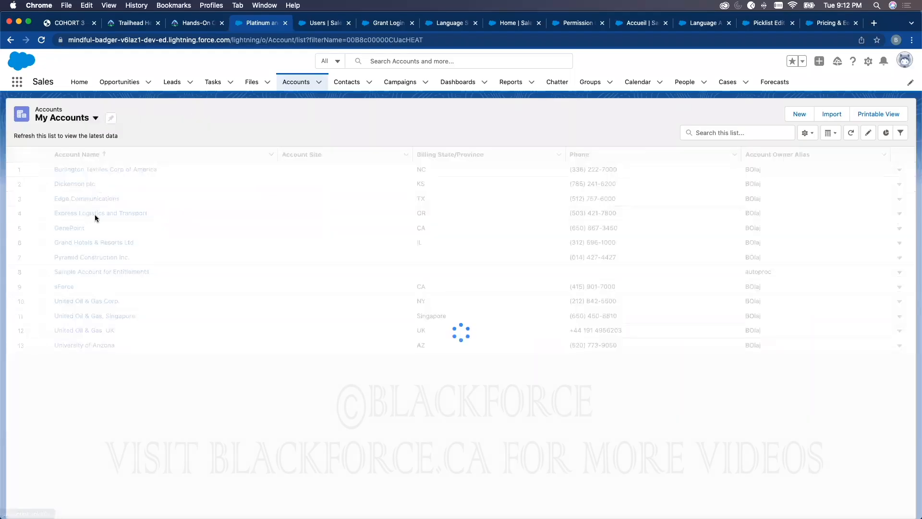
{"action": "left_click", "coordinate": [95, 118]}
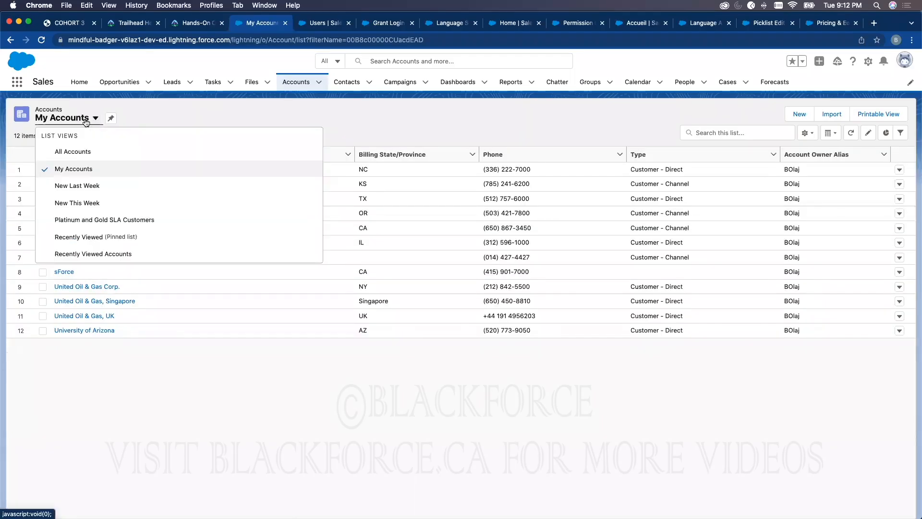
{"action": "left_click", "coordinate": [90, 223]}
{"action": "left_click", "coordinate": [120, 119]}
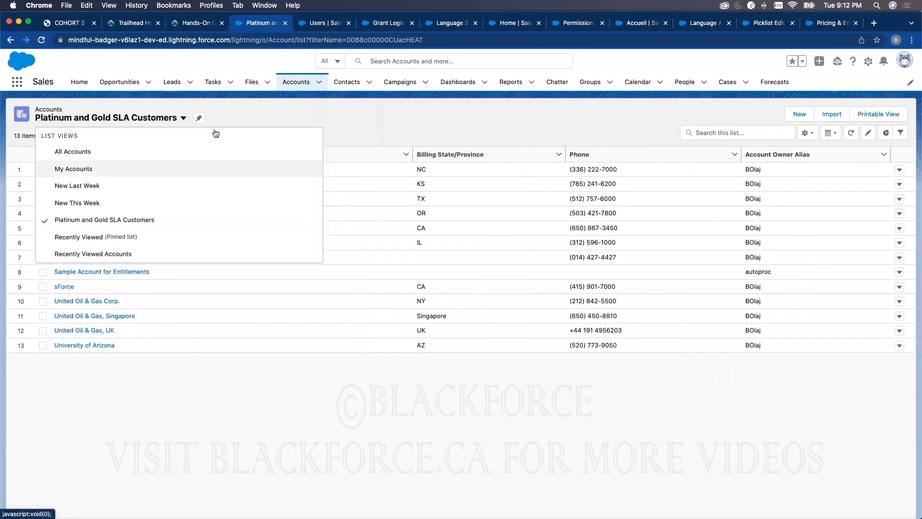
{"action": "left_click", "coordinate": [76, 171]}
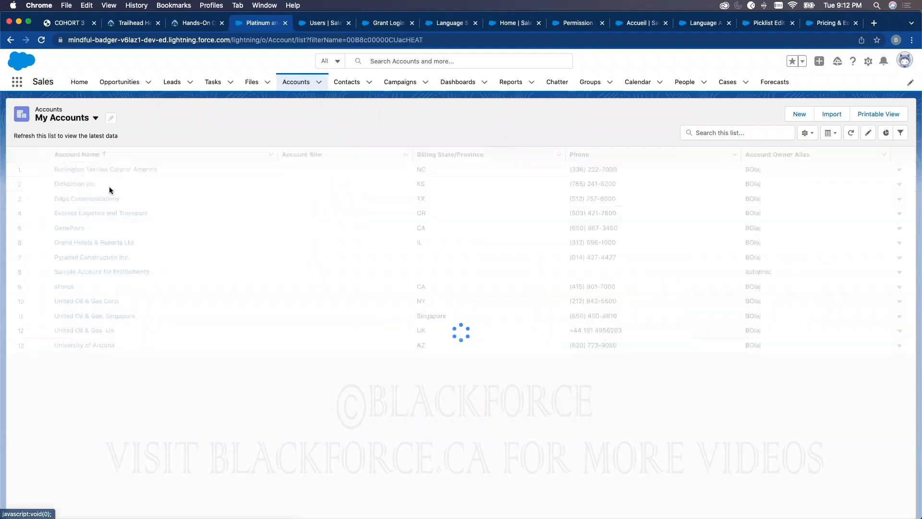
Pin My Accounts as the default account list view and reload Accounts to check it
{"action": "left_click", "coordinate": [294, 83]}
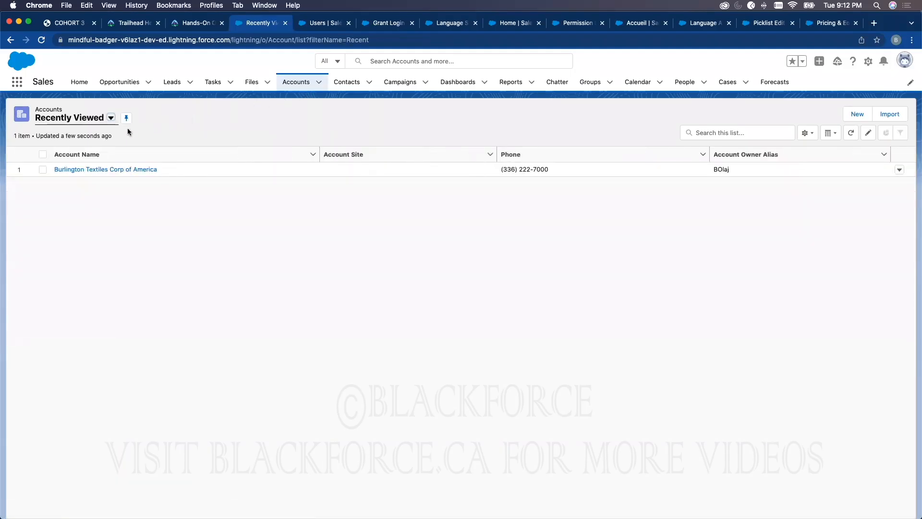
{"action": "left_click", "coordinate": [101, 118]}
{"action": "left_click", "coordinate": [68, 171]}
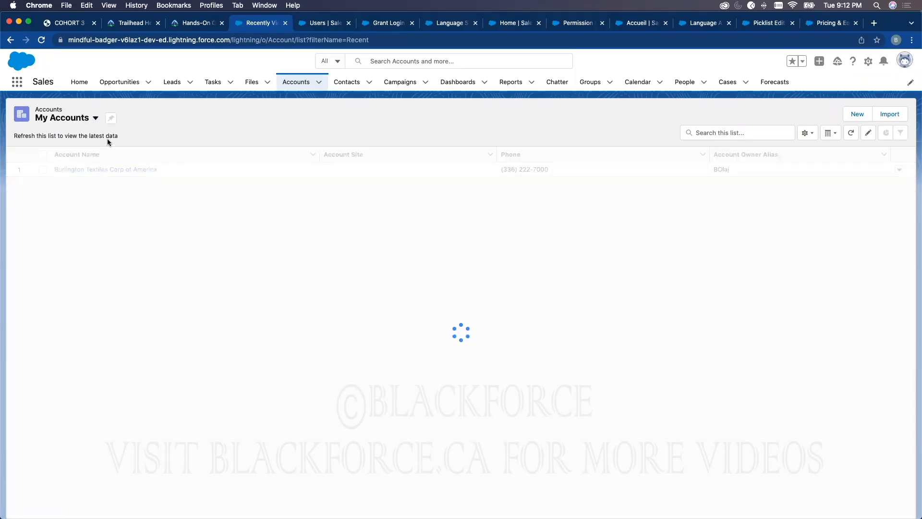
{"action": "left_click", "coordinate": [111, 121]}
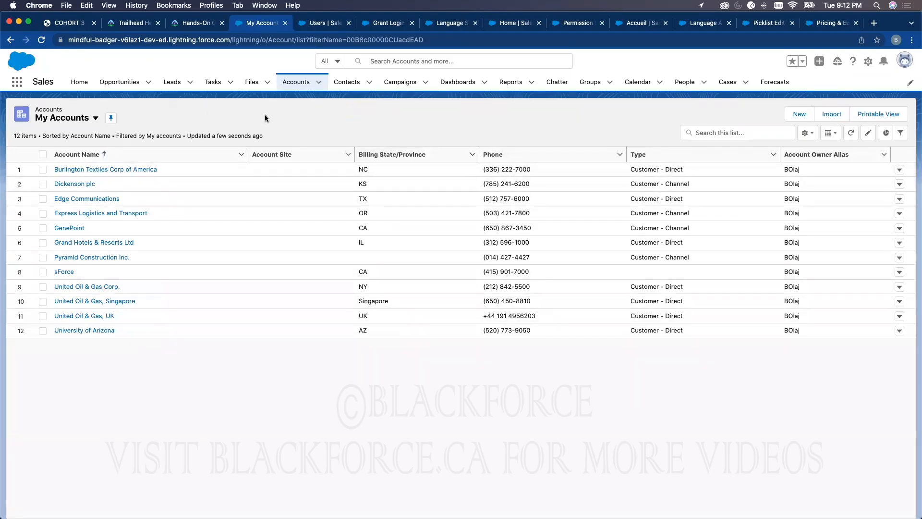
{"action": "left_click", "coordinate": [294, 86]}
View the details of the Burlington Textiles Corp of America account and return to the accounts list
{"action": "left_click", "coordinate": [93, 170]}
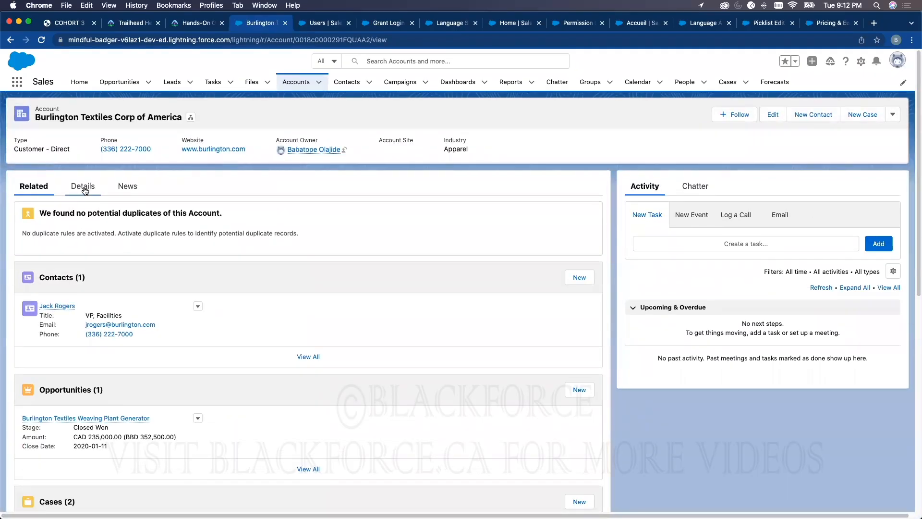
{"action": "left_click", "coordinate": [83, 190]}
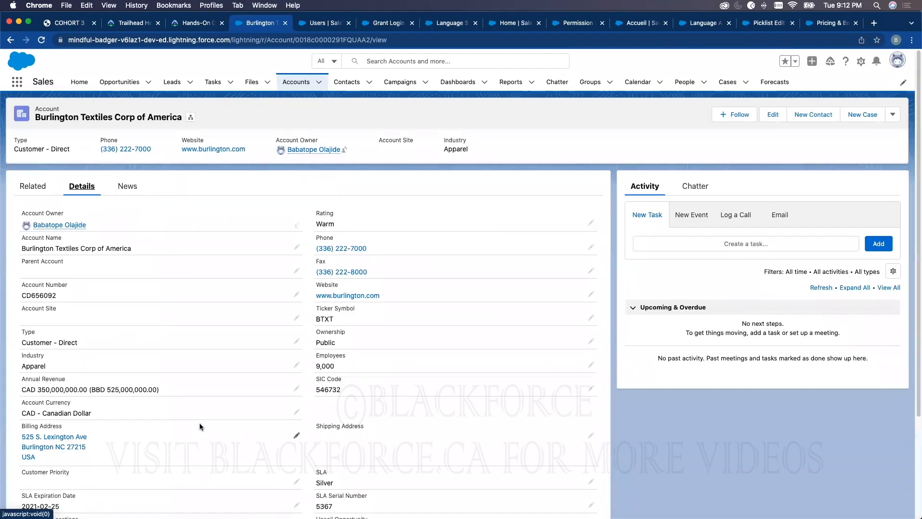
{"action": "left_click", "coordinate": [296, 83]}
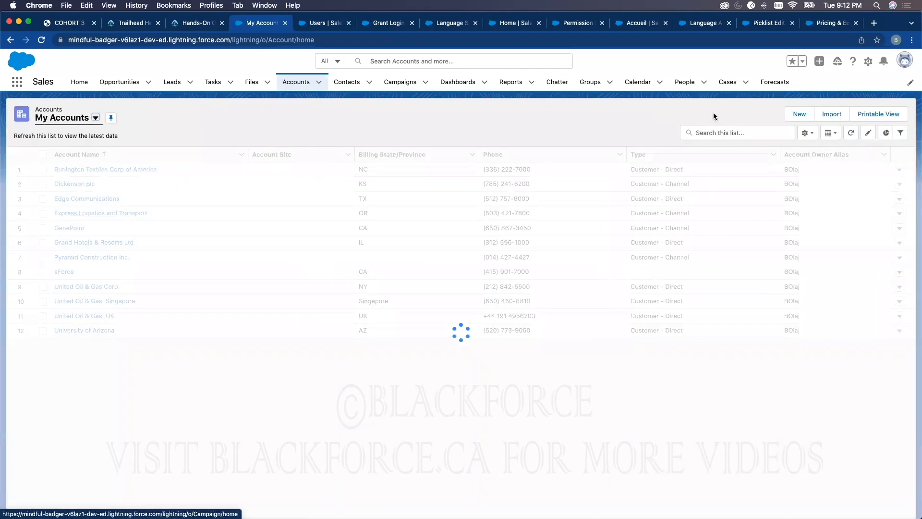
Examine the new account form and its required Account Name field, and close the form without saving
{"action": "left_click", "coordinate": [799, 115]}
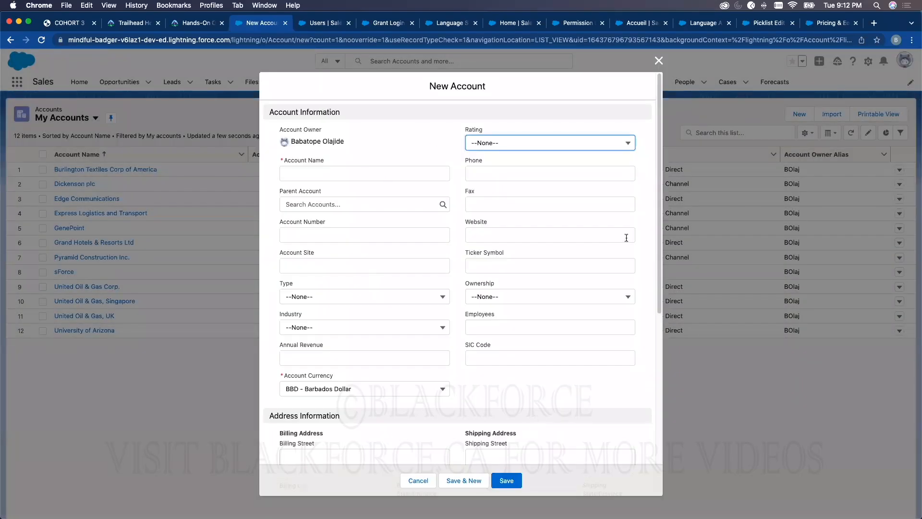
{"action": "left_click", "coordinate": [284, 160]}
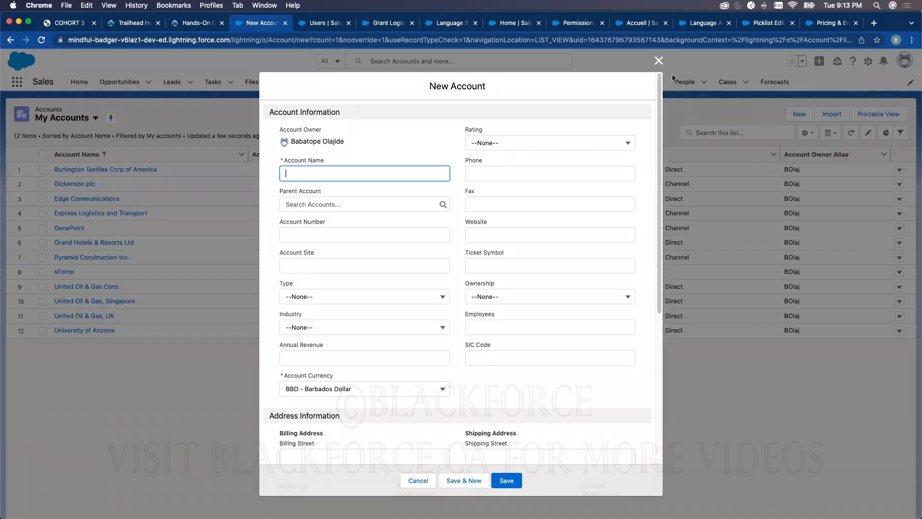
{"action": "left_click", "coordinate": [658, 60]}
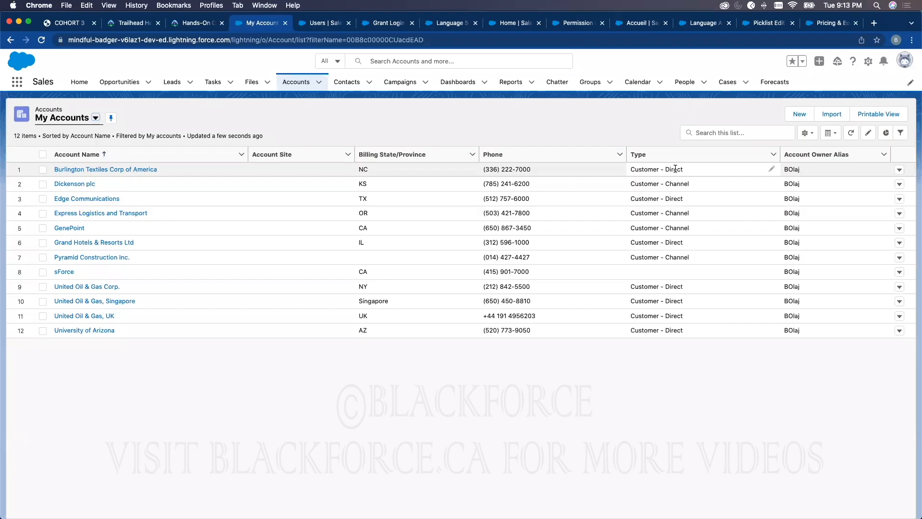
Create an account list view named Customer Direct Account Type, check the group sharing option, and keep it visible only to yourself
{"action": "left_click", "coordinate": [806, 133]}
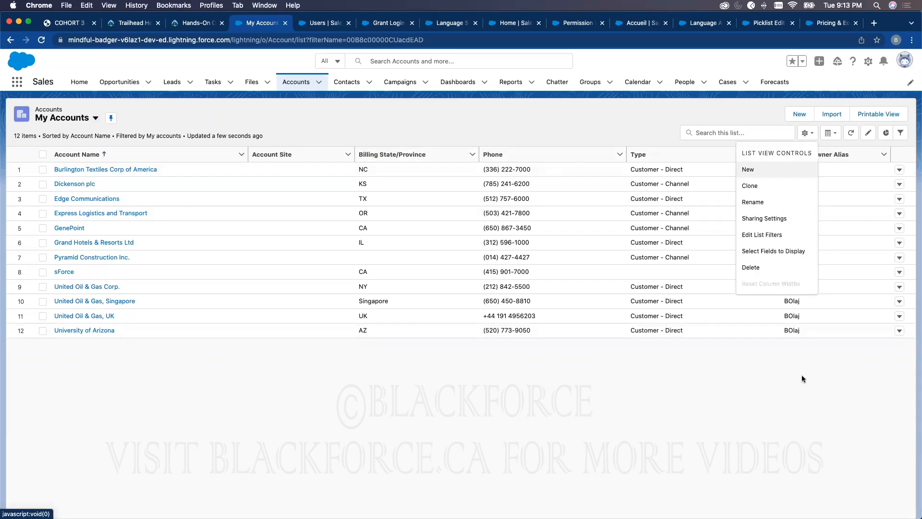
{"action": "left_click", "coordinate": [749, 169]}
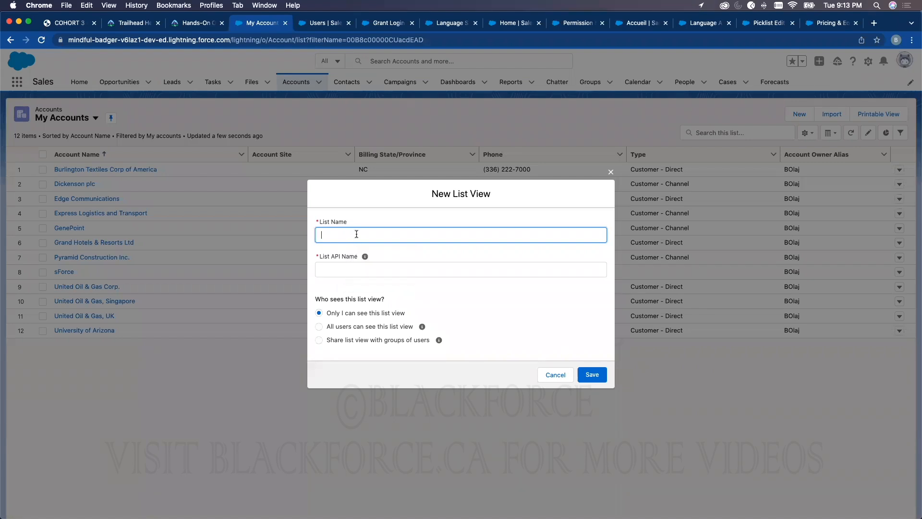
{"action": "type", "text": "Customer Direct Account Type"}
{"action": "left_click", "coordinate": [469, 217]}
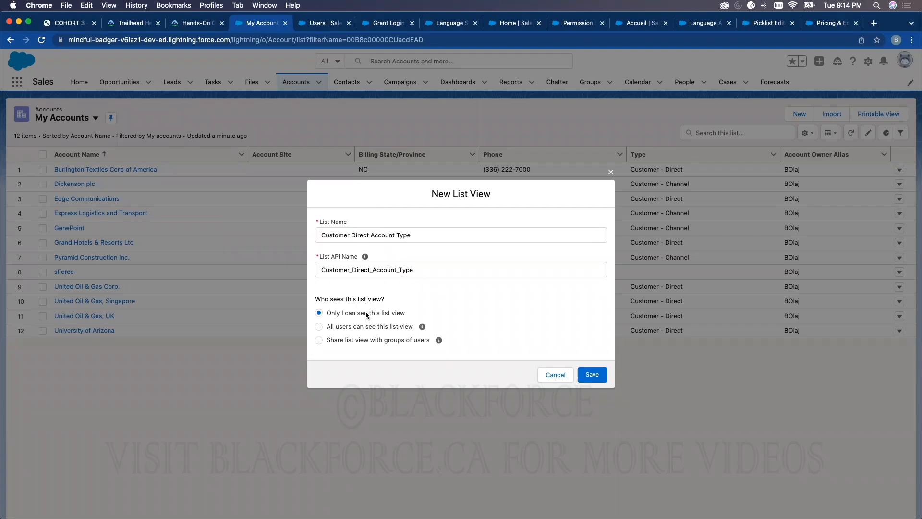
{"action": "left_click", "coordinate": [350, 339]}
{"action": "left_click", "coordinate": [386, 344]}
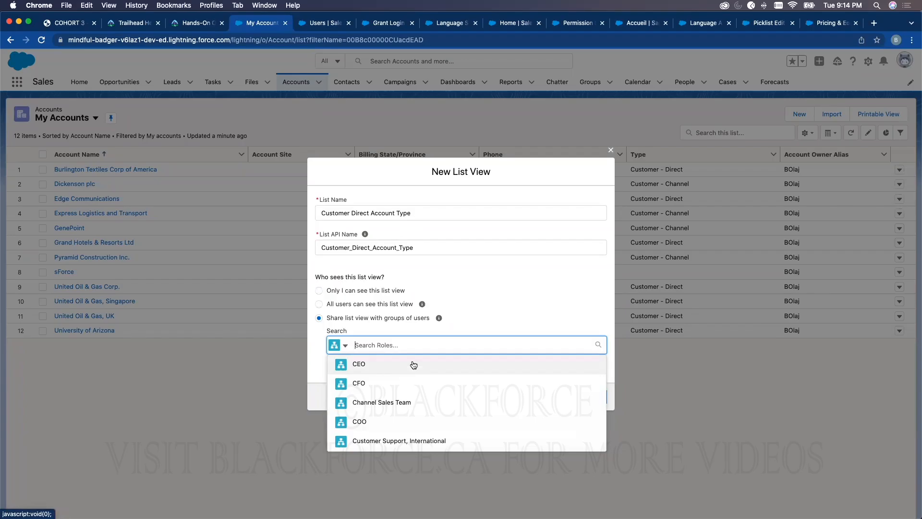
{"action": "left_click", "coordinate": [539, 259]}
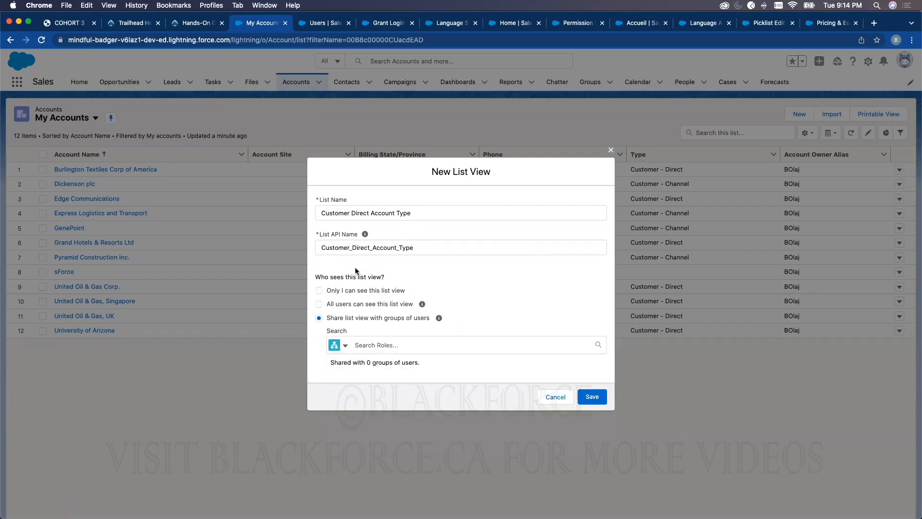
{"action": "left_click", "coordinate": [350, 292]}
{"action": "left_click", "coordinate": [591, 374]}
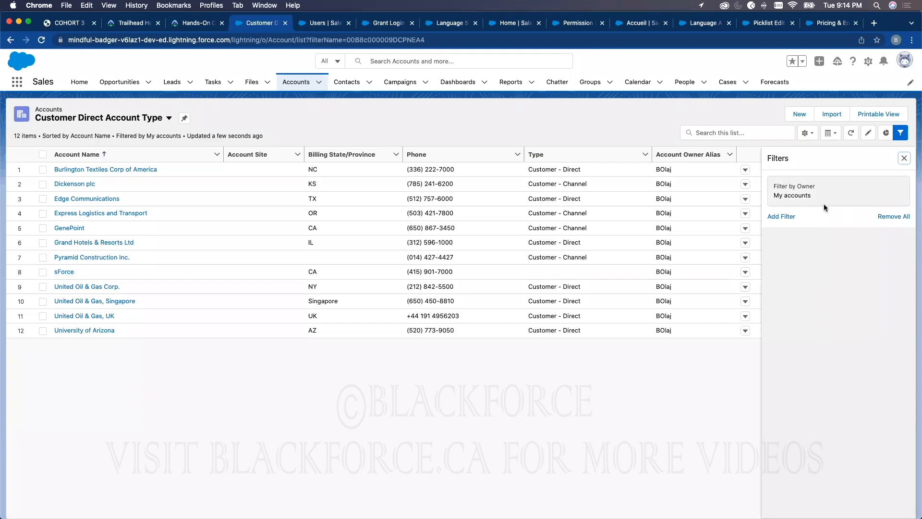
Compare the My Accounts list view with Customer Direct Account Type, ending on Customer Direct Account Type
{"action": "left_click", "coordinate": [137, 120]}
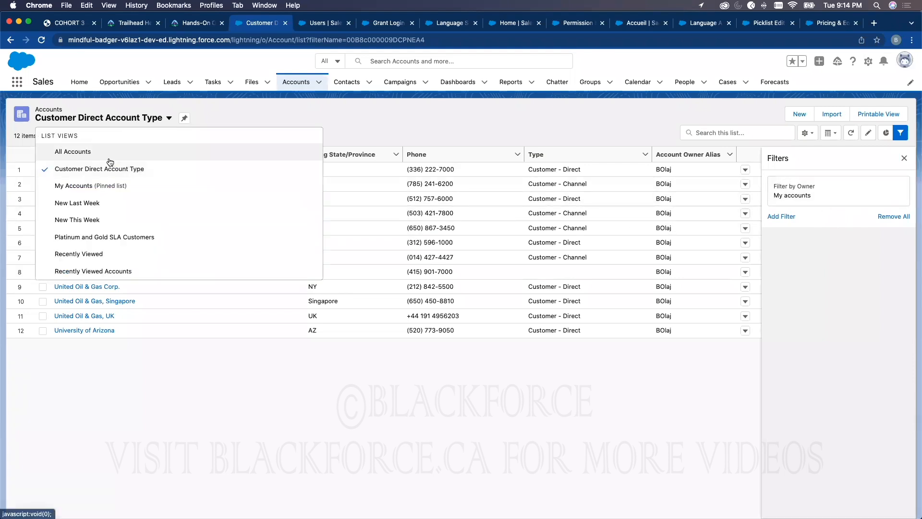
{"action": "left_click", "coordinate": [71, 187]}
{"action": "left_click", "coordinate": [84, 125]}
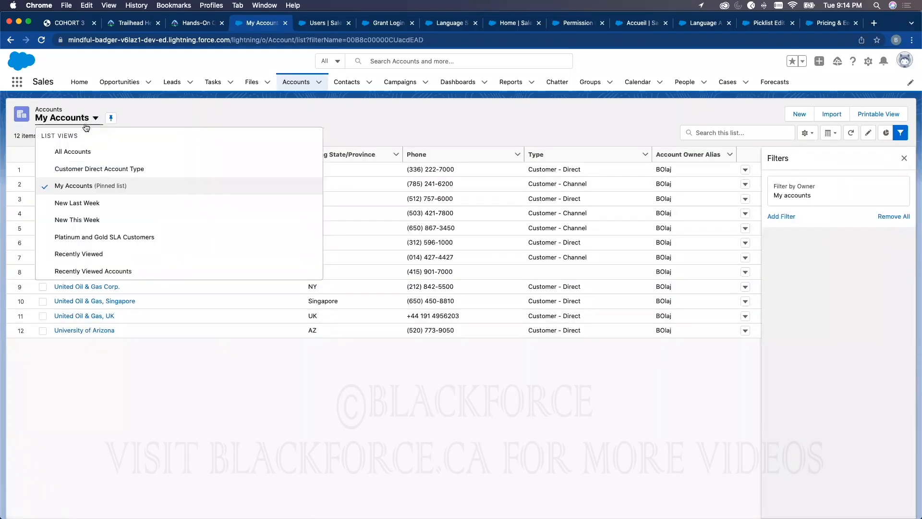
{"action": "left_click", "coordinate": [89, 169]}
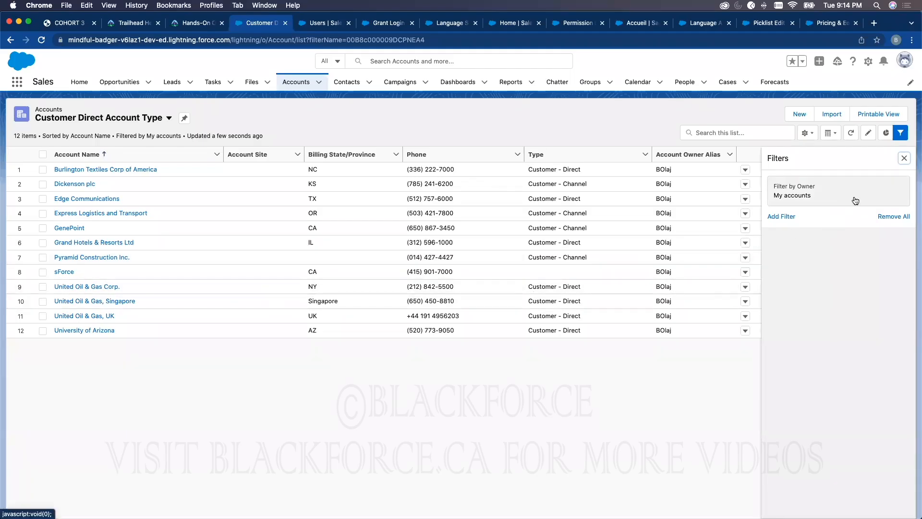
Add a filter on the Type field to the Customer Direct Account Type list view
{"action": "left_click", "coordinate": [785, 217]}
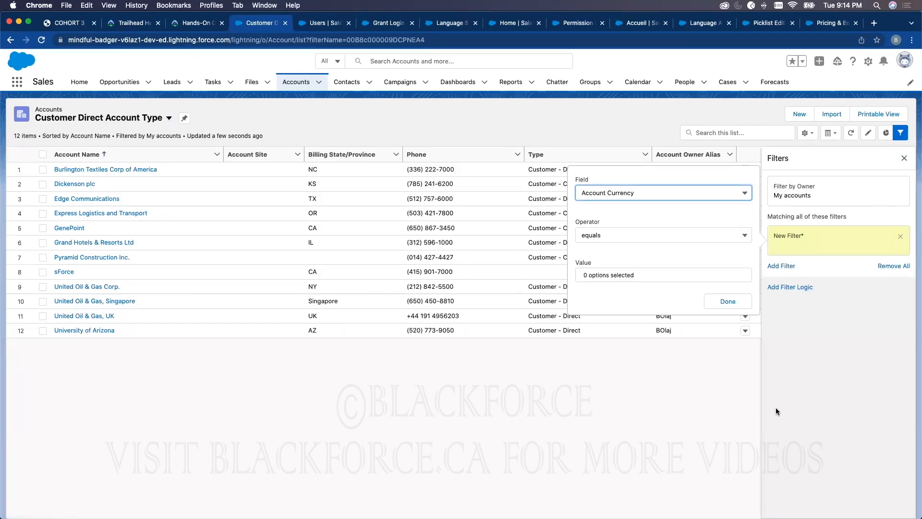
{"action": "left_click", "coordinate": [630, 192]}
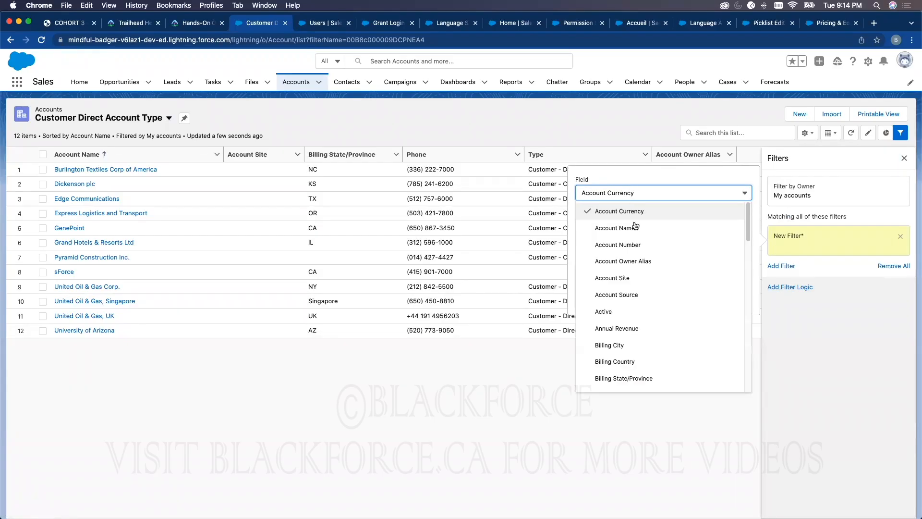
{"action": "scroll", "coordinate": [622, 331], "scroll_direction": "down", "scroll_amount": 2}
{"action": "scroll", "coordinate": [623, 331], "scroll_direction": "down", "scroll_amount": 5}
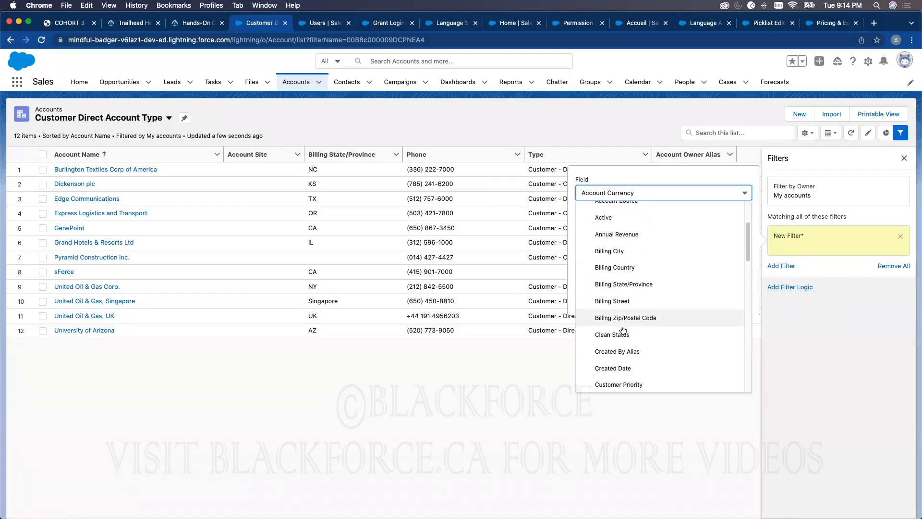
{"action": "scroll", "coordinate": [623, 321], "scroll_direction": "down", "scroll_amount": 6}
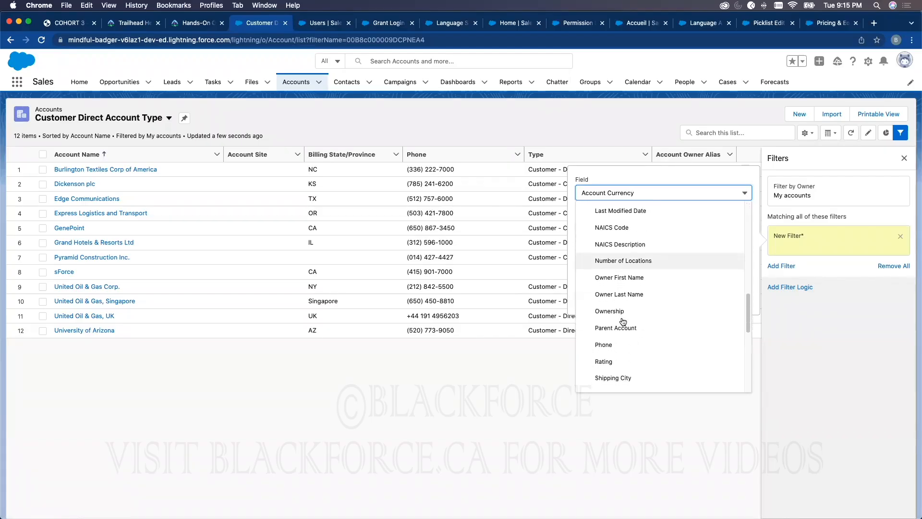
{"action": "scroll", "coordinate": [621, 323], "scroll_direction": "down", "scroll_amount": 2}
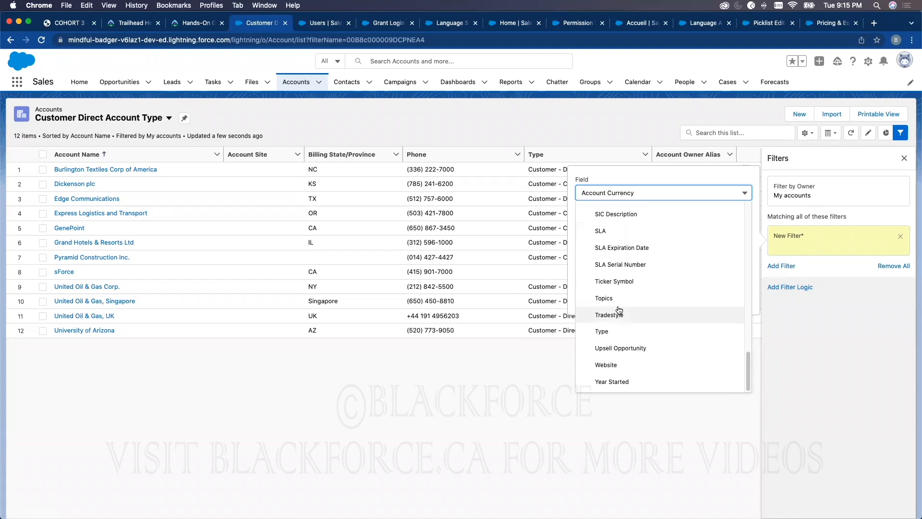
{"action": "left_click", "coordinate": [615, 331]}
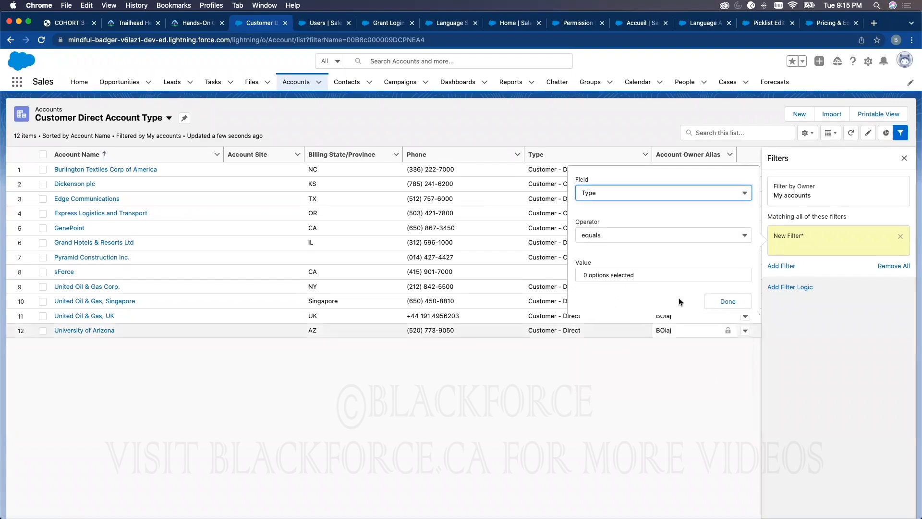
Set the Type filter to equal Customer - Direct, save the list view, and close the filter settings
{"action": "left_click", "coordinate": [610, 275]}
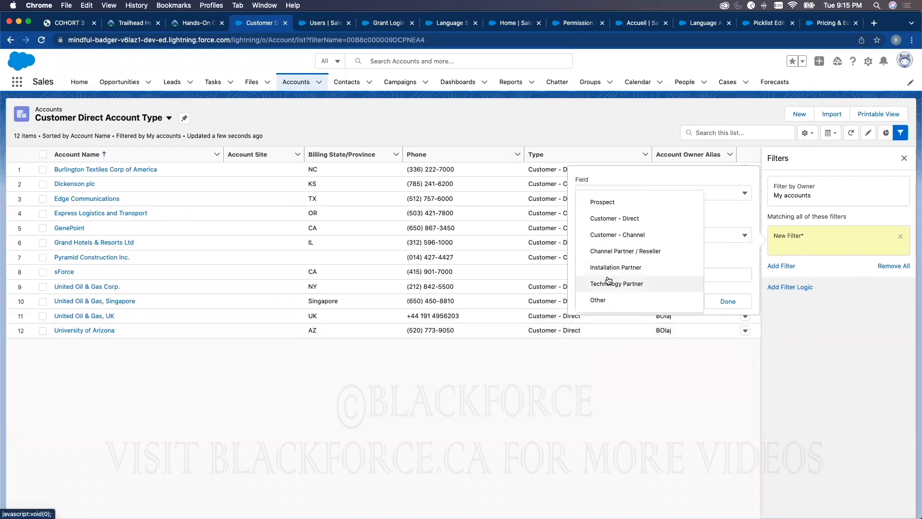
{"action": "left_click", "coordinate": [620, 221]}
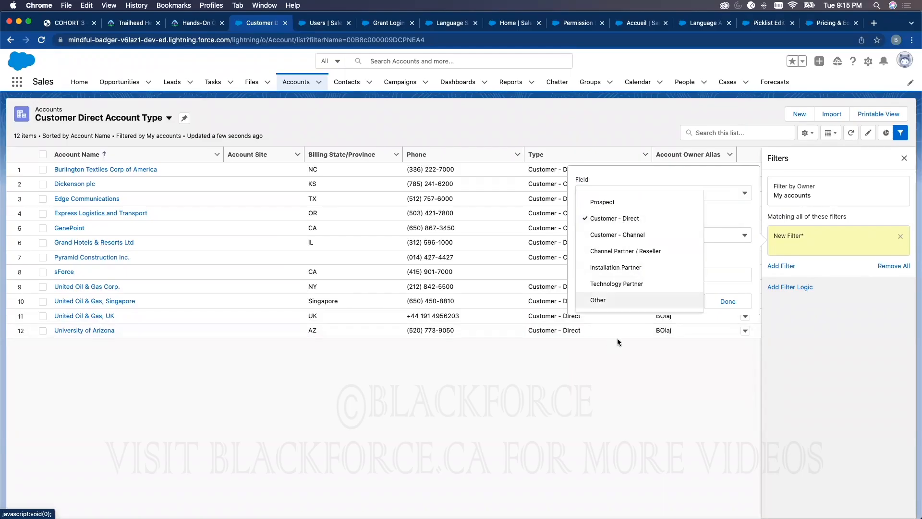
{"action": "left_click", "coordinate": [835, 330]}
{"action": "left_click", "coordinate": [727, 301]}
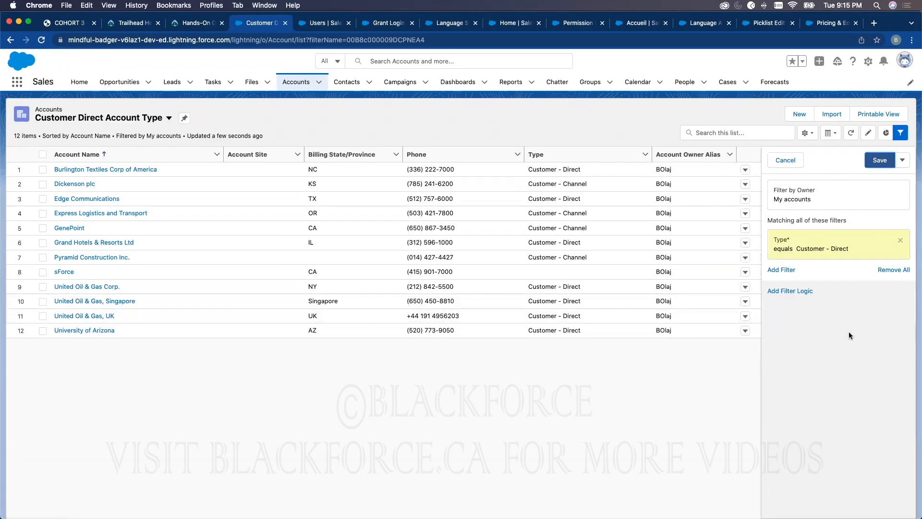
{"action": "left_click", "coordinate": [880, 160]}
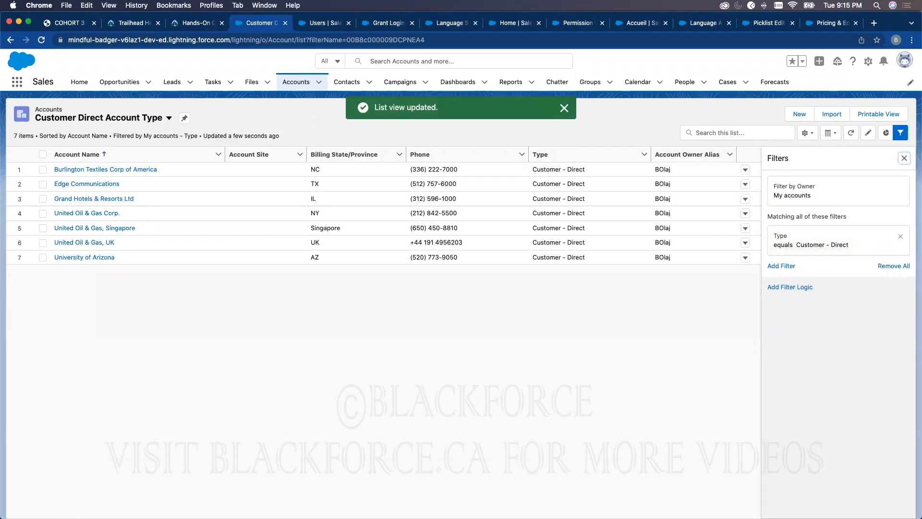
{"action": "left_click", "coordinate": [564, 110]}
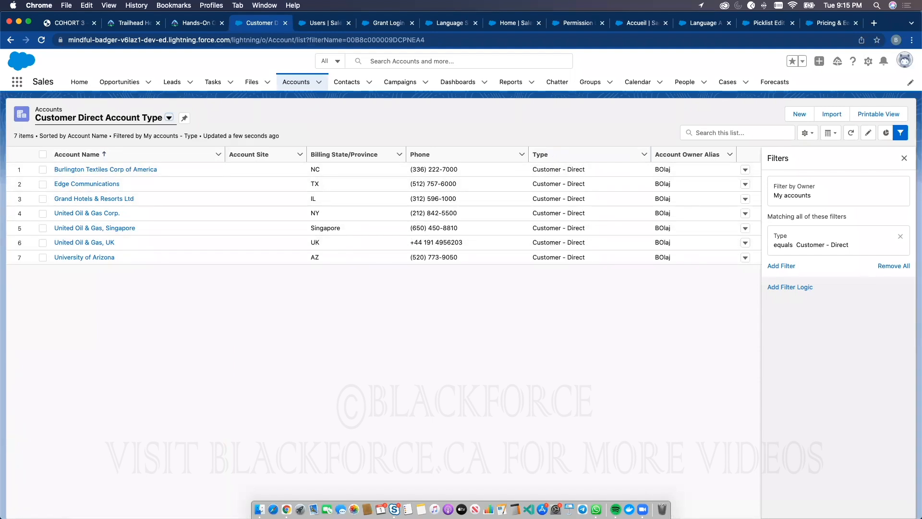
{"action": "left_click", "coordinate": [906, 159]}
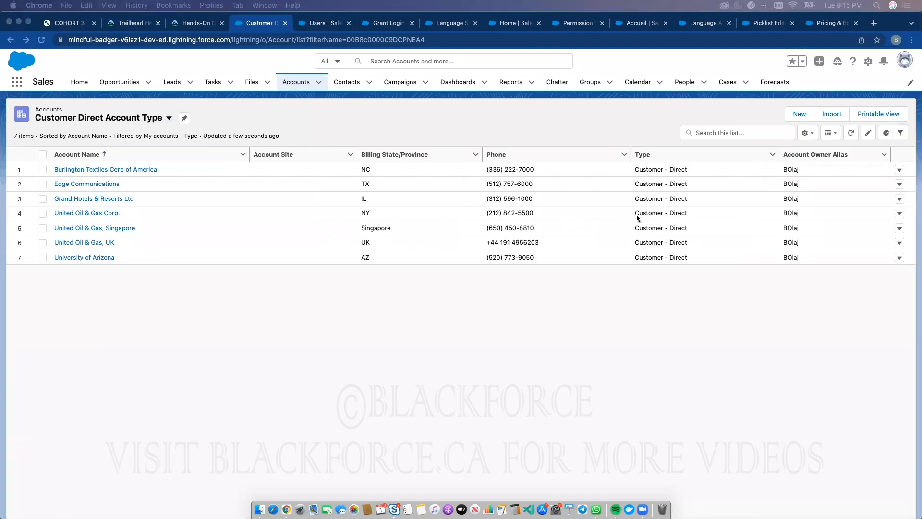
Display the list view as a Kanban board summarized by Employees and grouped by Account Owner
{"action": "left_click", "coordinate": [828, 134]}
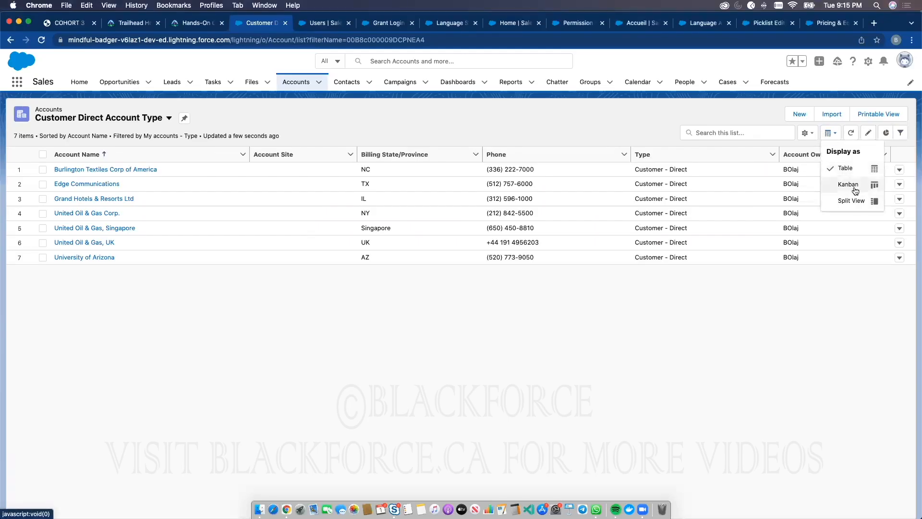
{"action": "left_click", "coordinate": [855, 185]}
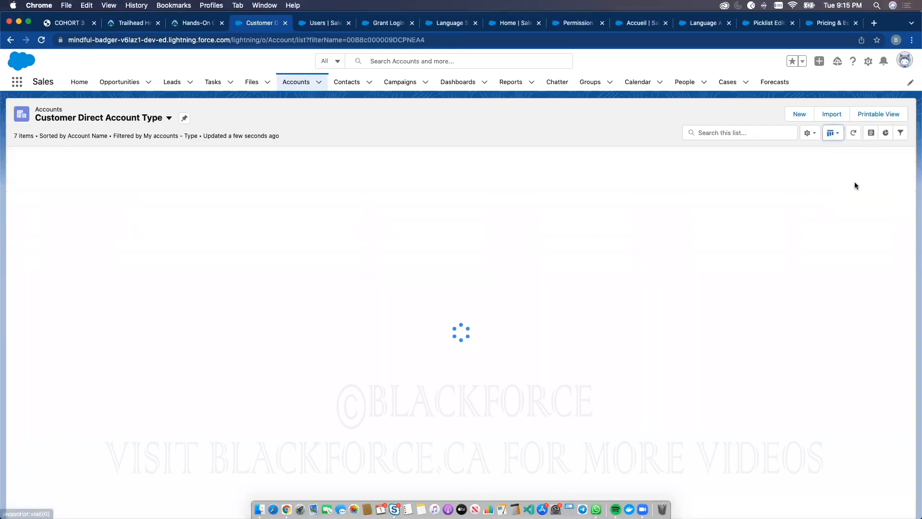
{"action": "left_click", "coordinate": [390, 278]}
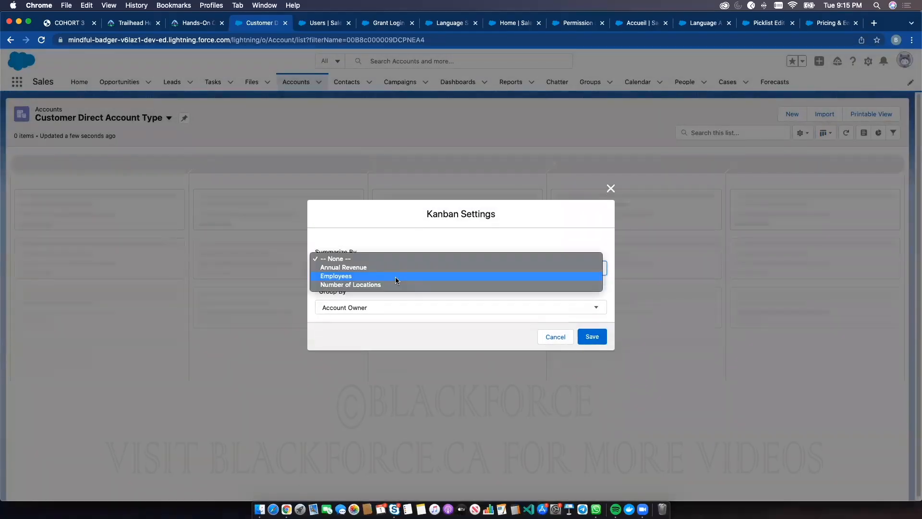
{"action": "left_click", "coordinate": [388, 276]}
{"action": "left_click", "coordinate": [581, 339]}
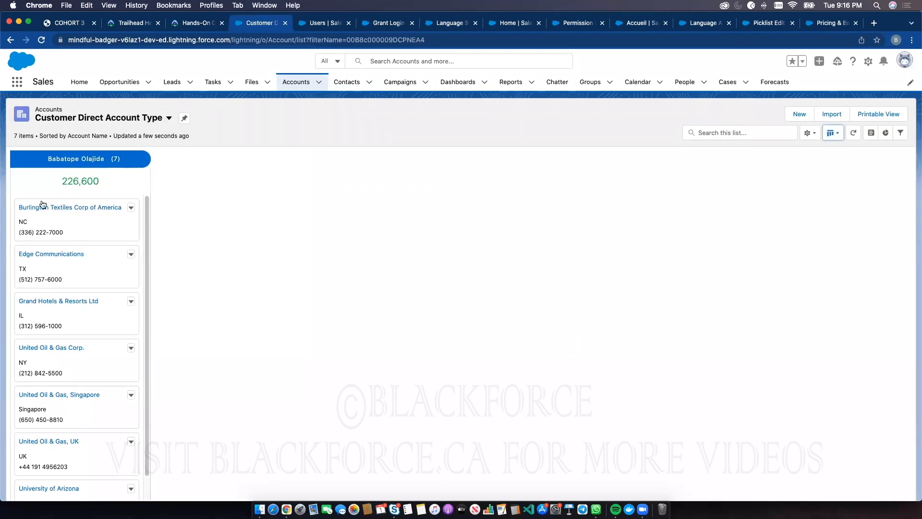
Change the Kanban settings to summarize by Annual Revenue and look through the account cards
{"action": "left_click", "coordinate": [839, 134]}
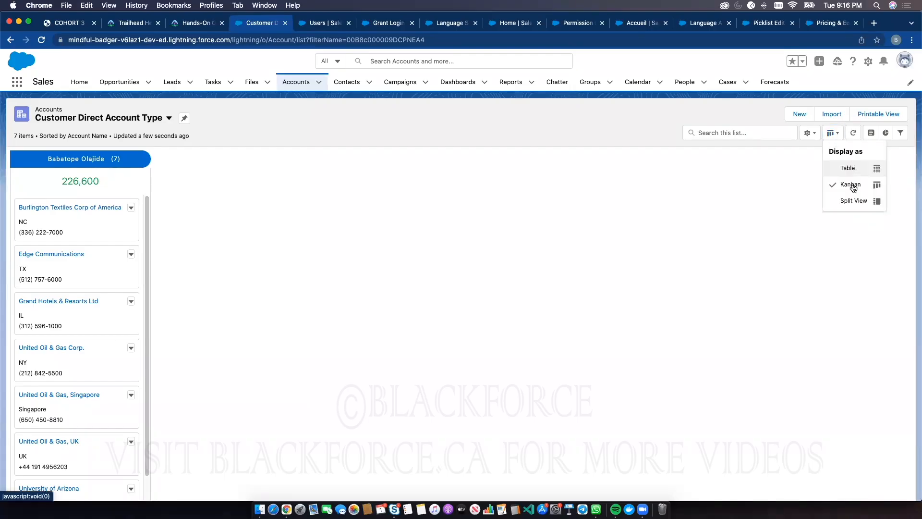
{"action": "left_click", "coordinate": [853, 186]}
{"action": "left_click", "coordinate": [833, 134]}
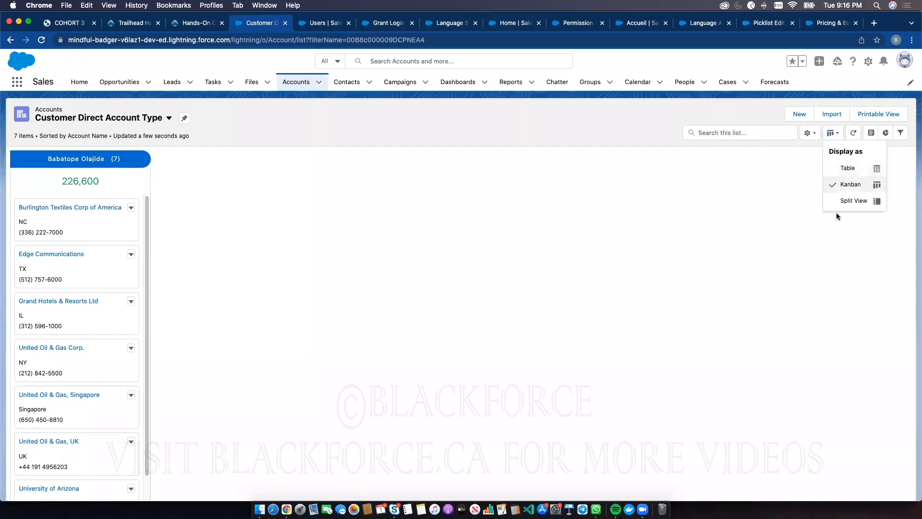
{"action": "left_click", "coordinate": [809, 133]}
{"action": "left_click", "coordinate": [754, 285]}
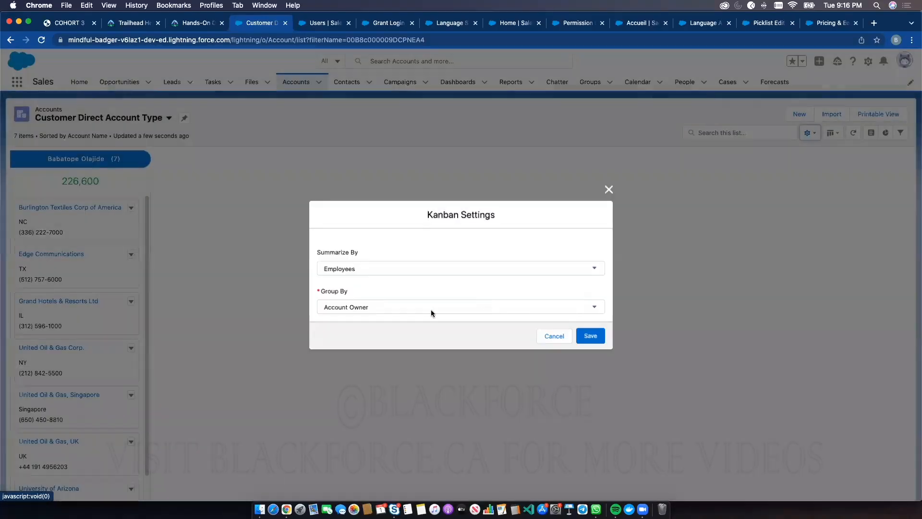
{"action": "left_click", "coordinate": [376, 270]}
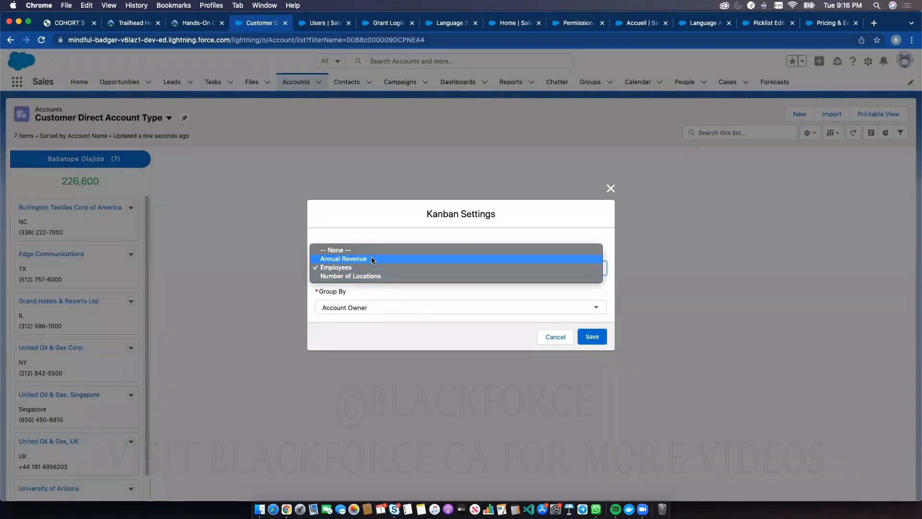
{"action": "left_click", "coordinate": [372, 260]}
{"action": "left_click", "coordinate": [597, 339]}
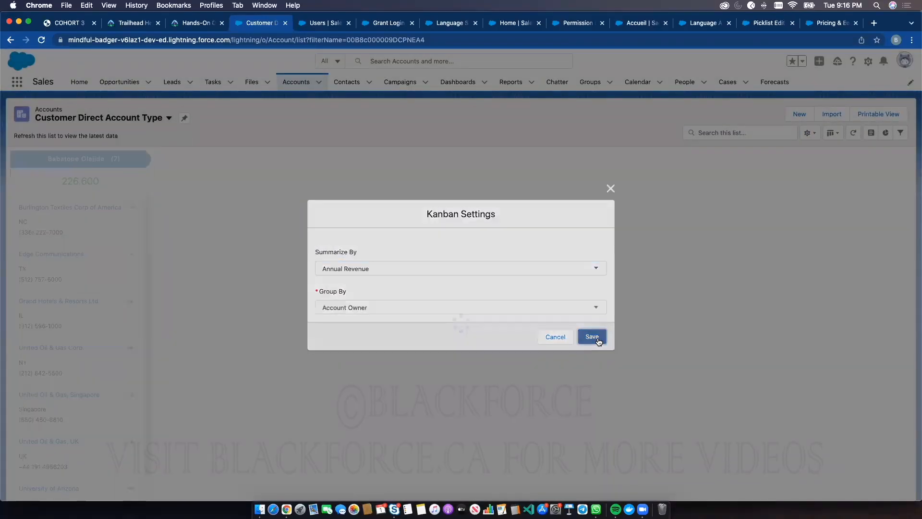
{"action": "scroll", "coordinate": [102, 334], "scroll_direction": "down", "scroll_amount": 1}
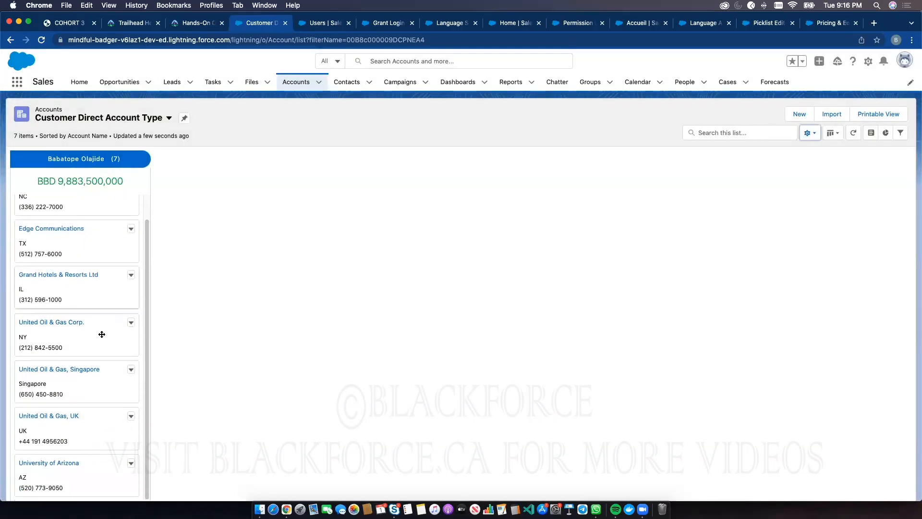
{"action": "scroll", "coordinate": [106, 231], "scroll_direction": "up", "scroll_amount": 1}
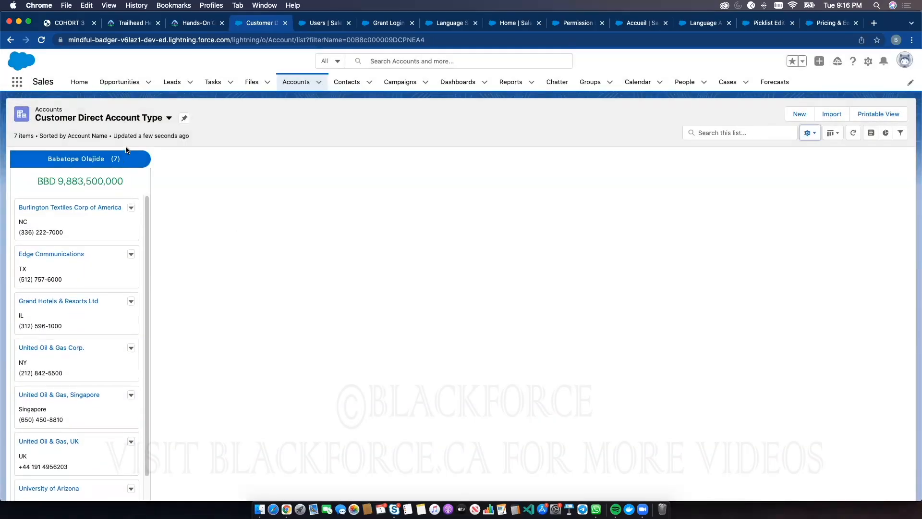
Display the list view as Split View and open the Burlington Textiles Corp of America account in it
{"action": "left_click", "coordinate": [832, 134]}
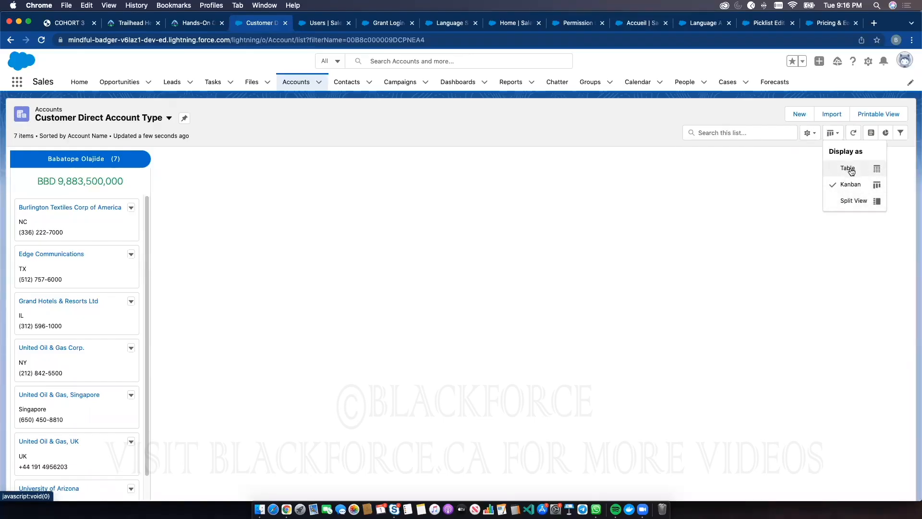
{"action": "left_click", "coordinate": [853, 201]}
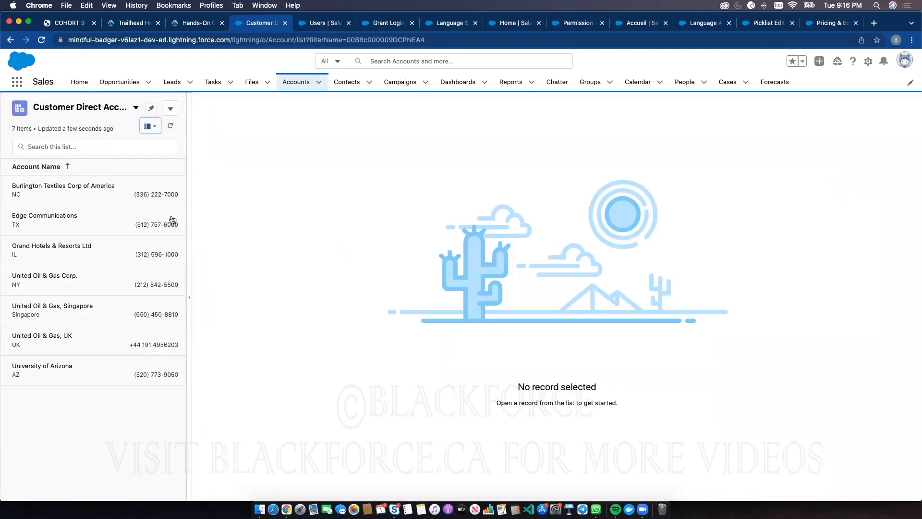
{"action": "left_click", "coordinate": [86, 186]}
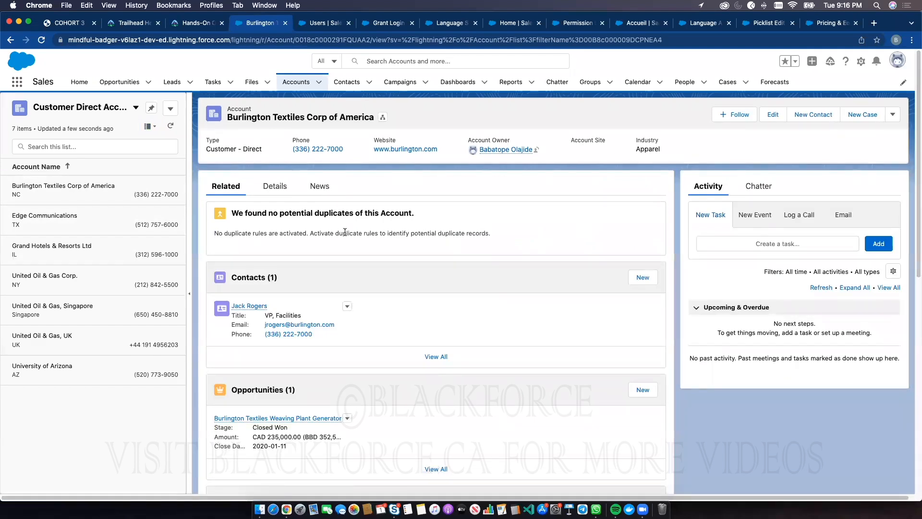
View the Burlington Textiles account's details and browse the other Customer - Direct accounts in the split view, ending on University of Arizona
{"action": "left_click", "coordinate": [275, 186]}
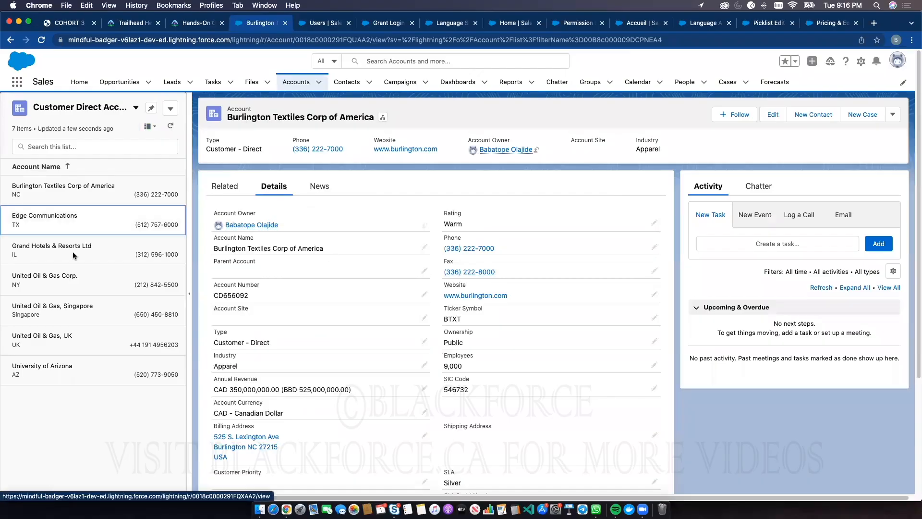
{"action": "left_click", "coordinate": [75, 219]}
{"action": "left_click", "coordinate": [74, 247]}
{"action": "left_click", "coordinate": [74, 307]}
{"action": "left_click", "coordinate": [72, 340]}
{"action": "left_click", "coordinate": [66, 364]}
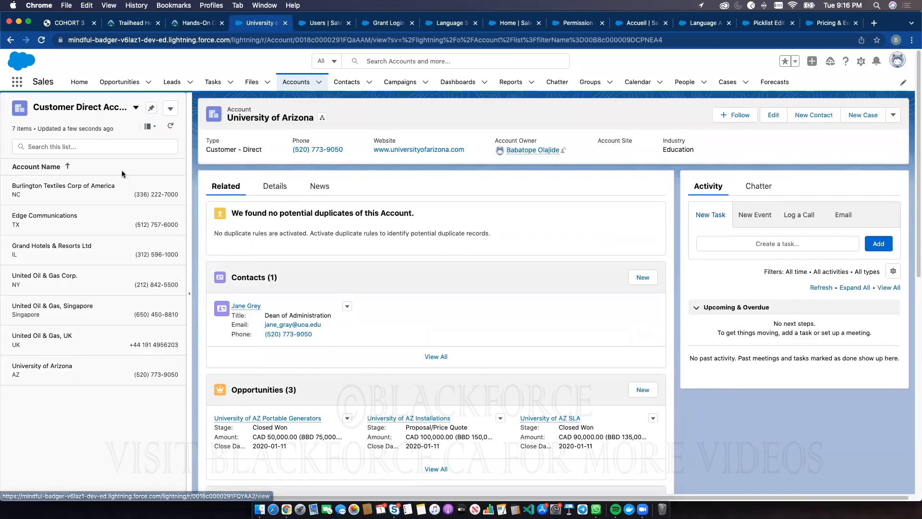
{"action": "left_click", "coordinate": [164, 191]}
{"action": "left_click", "coordinate": [73, 218]}
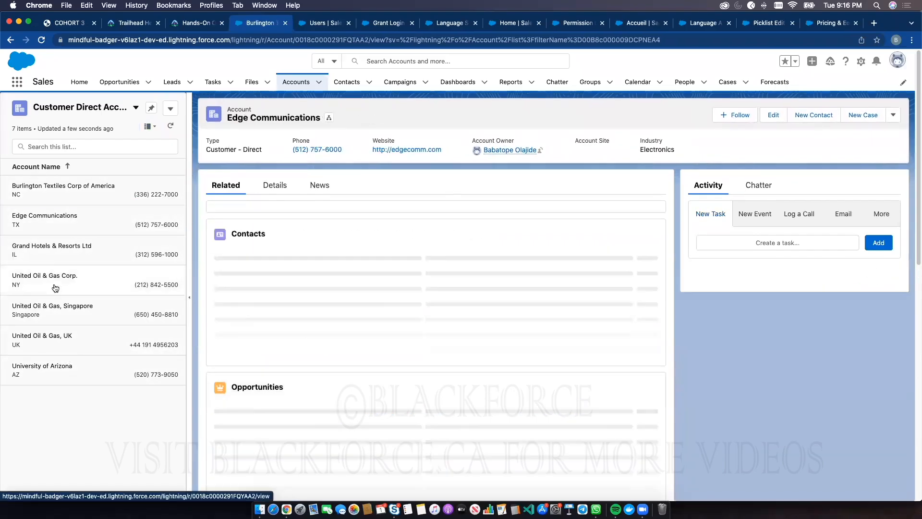
{"action": "left_click", "coordinate": [72, 247]}
{"action": "left_click", "coordinate": [63, 308]}
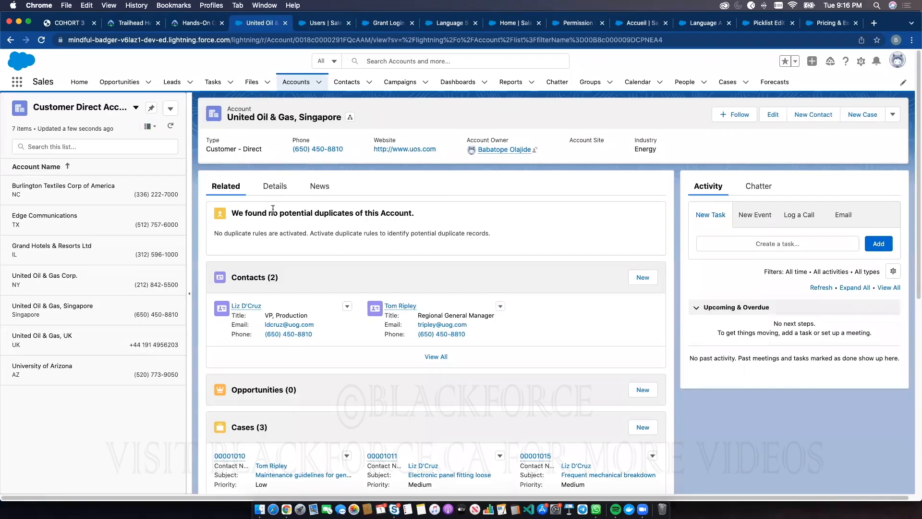
{"action": "left_click", "coordinate": [81, 202]}
{"action": "left_click", "coordinate": [78, 224]}
{"action": "left_click", "coordinate": [81, 313]}
{"action": "left_click", "coordinate": [82, 346]}
{"action": "left_click", "coordinate": [75, 366]}
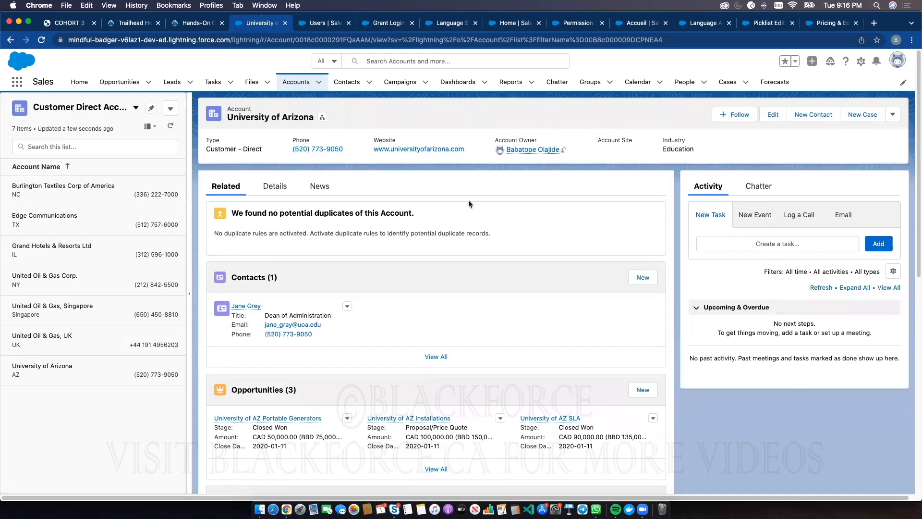
Open the My Accounts list, display it as a table, and look at its printable view before returning to the list
{"action": "left_click", "coordinate": [294, 82]}
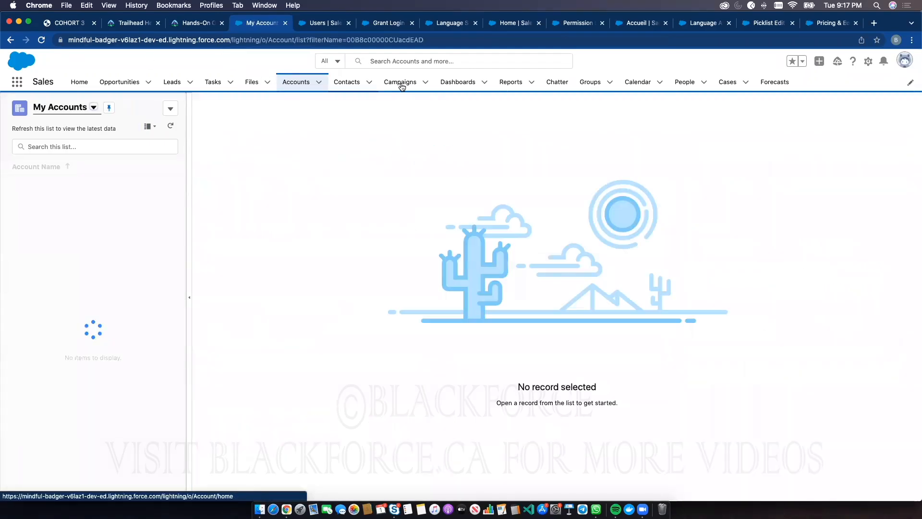
{"action": "left_click", "coordinate": [152, 125]}
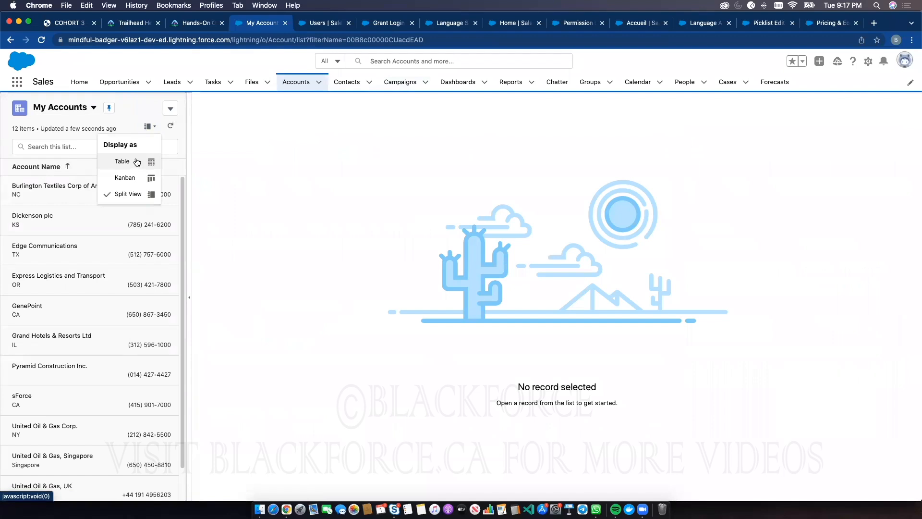
{"action": "left_click", "coordinate": [118, 160]}
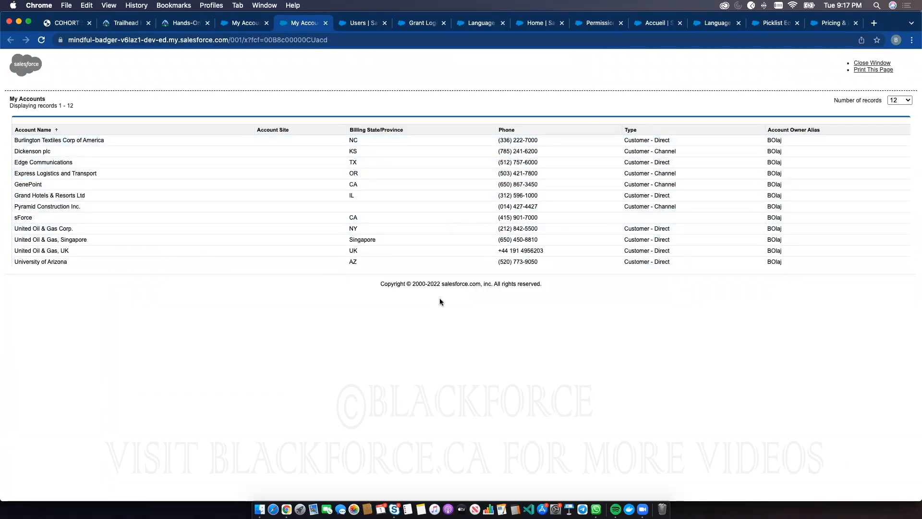
{"action": "left_click", "coordinate": [229, 24]}
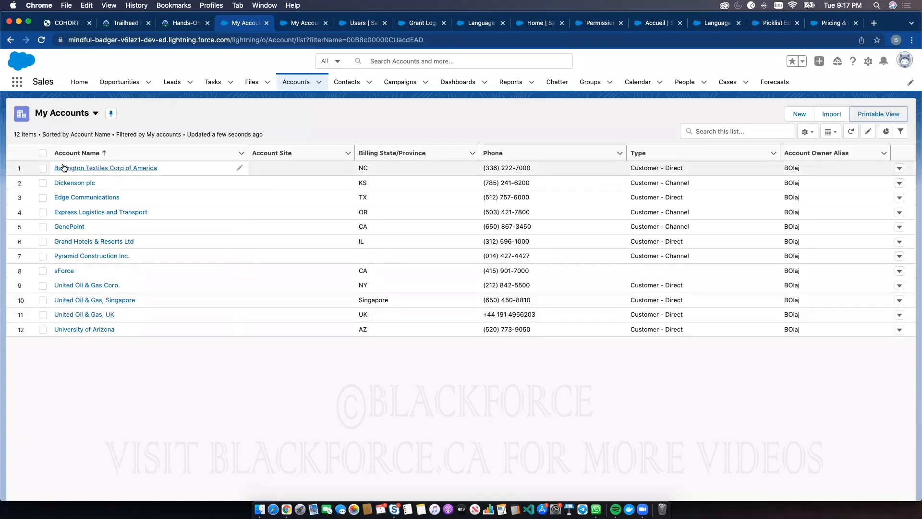
Select all accounts in the list, try applying the type Customer - Direct to all 12 selected items, and discard the unsaved edits
{"action": "left_click", "coordinate": [43, 153]}
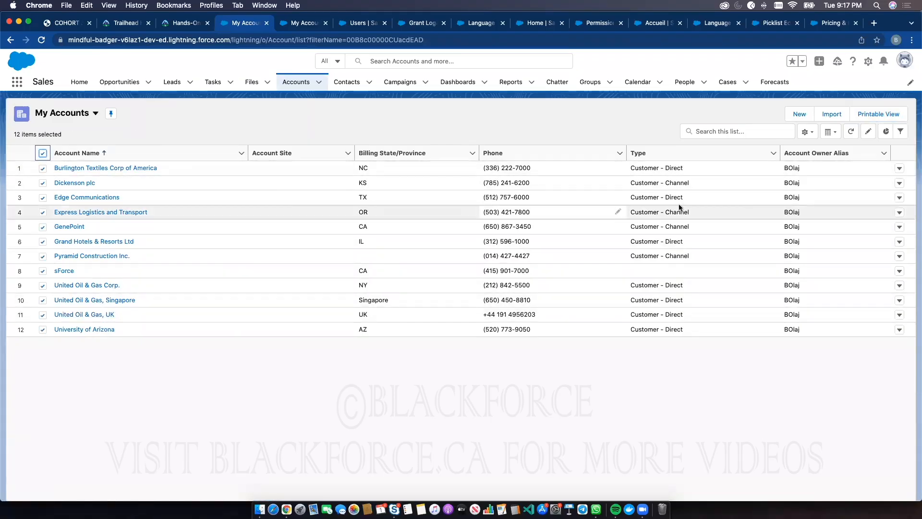
{"action": "left_click", "coordinate": [770, 168]}
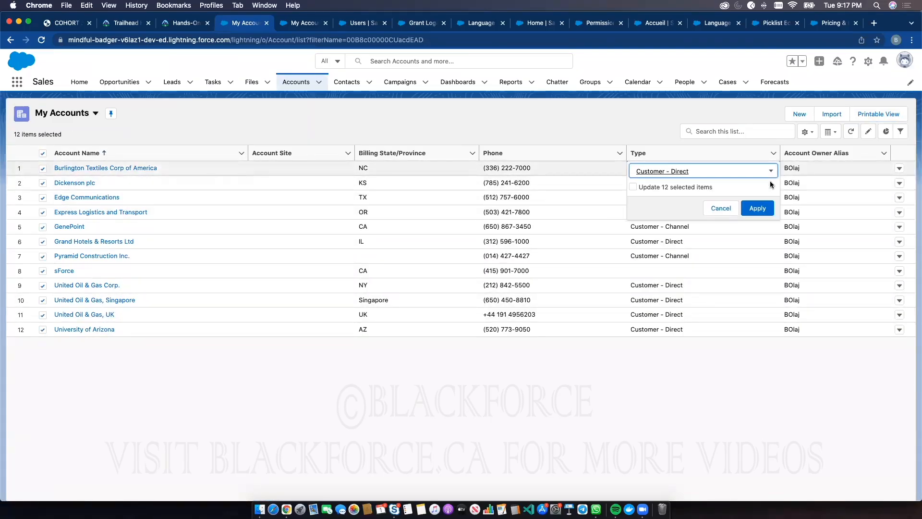
{"action": "left_click", "coordinate": [664, 172]}
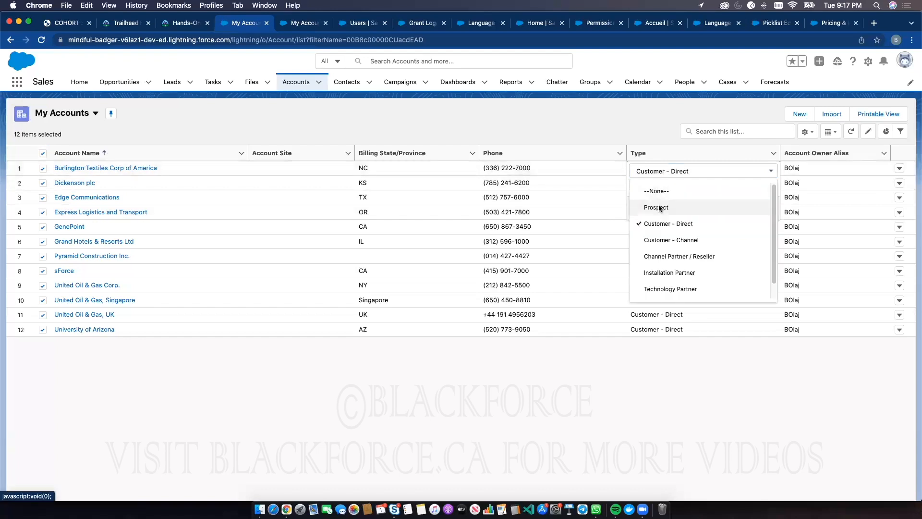
{"action": "left_click", "coordinate": [655, 140]}
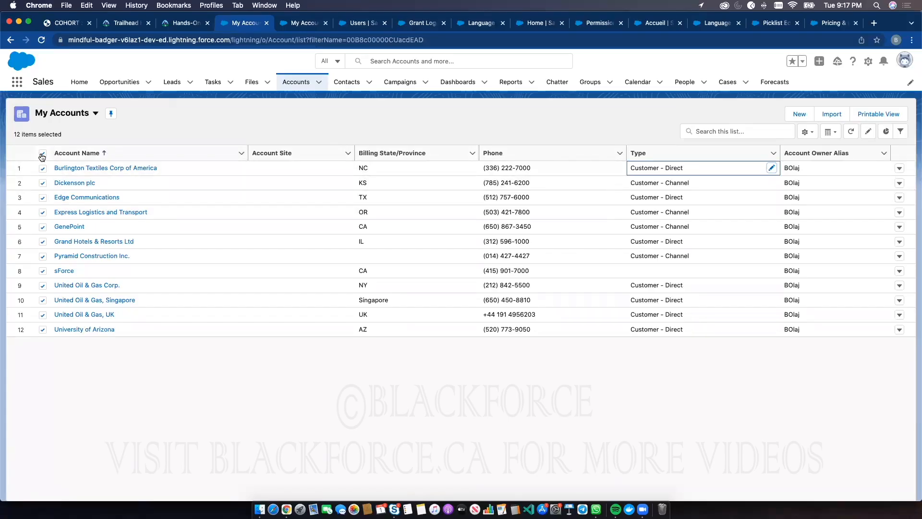
{"action": "left_click", "coordinate": [772, 169]}
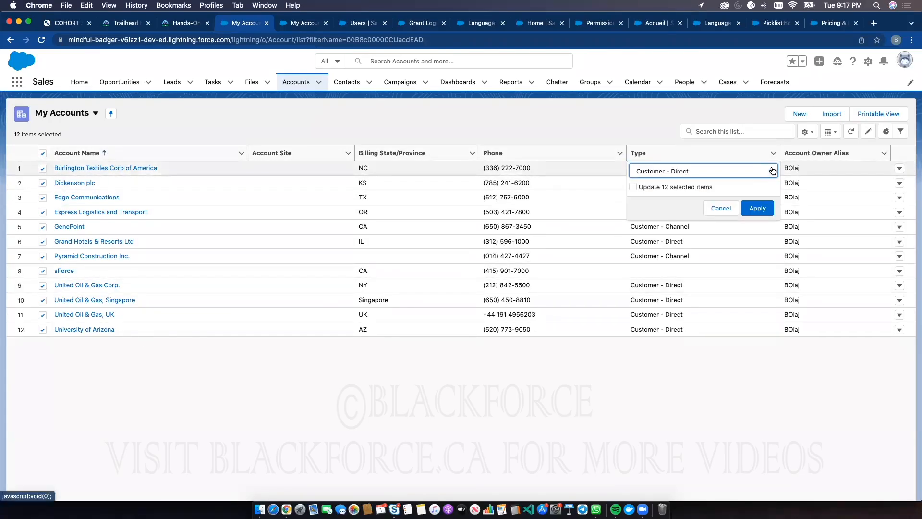
{"action": "left_click", "coordinate": [634, 187]}
{"action": "left_click", "coordinate": [752, 207]}
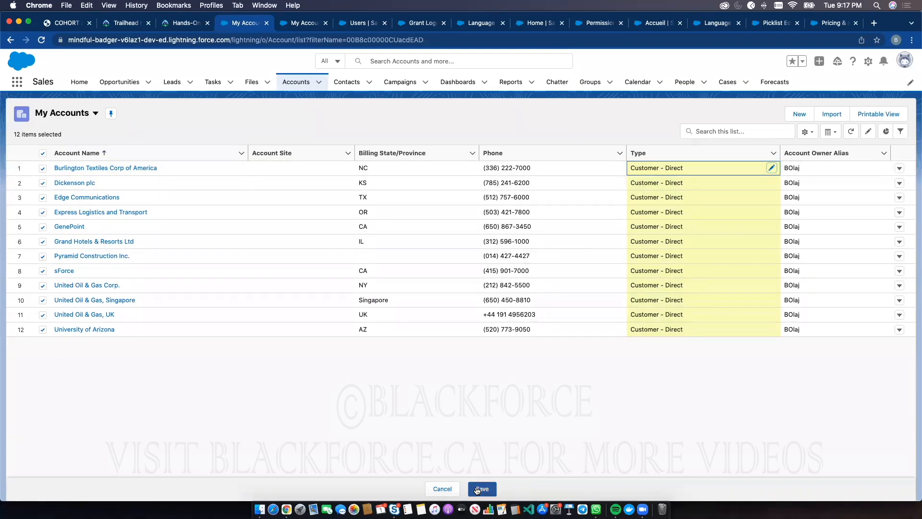
{"action": "left_click", "coordinate": [442, 489]}
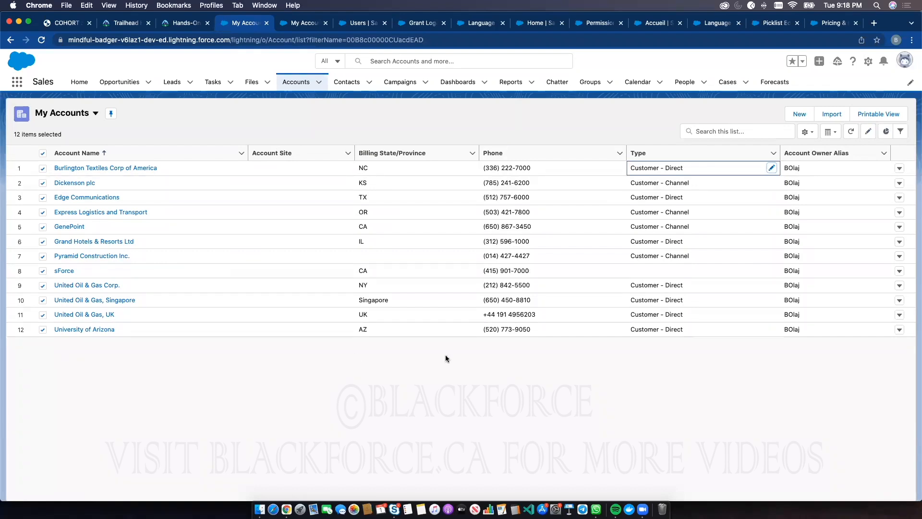
Show the Accounts By Industry chart for the list, check which charts are available, and close the chart display
{"action": "left_click", "coordinate": [886, 132]}
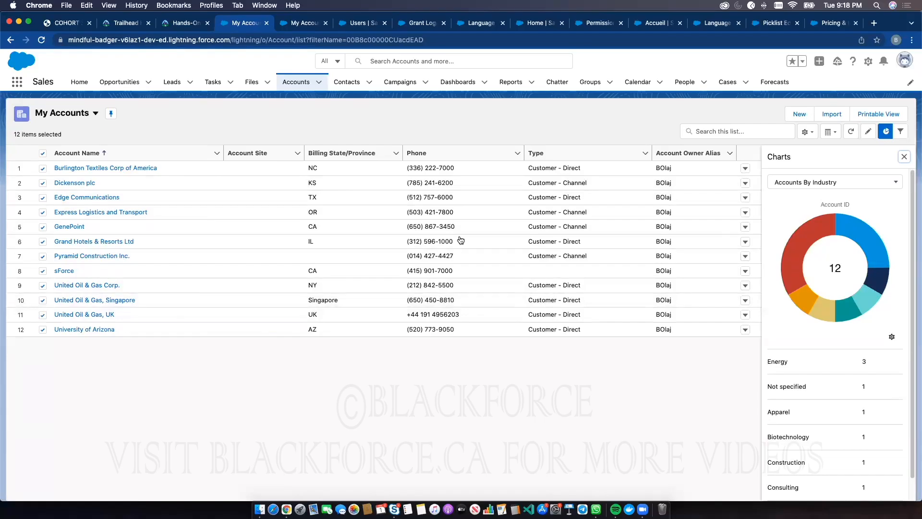
{"action": "left_click", "coordinate": [848, 183]}
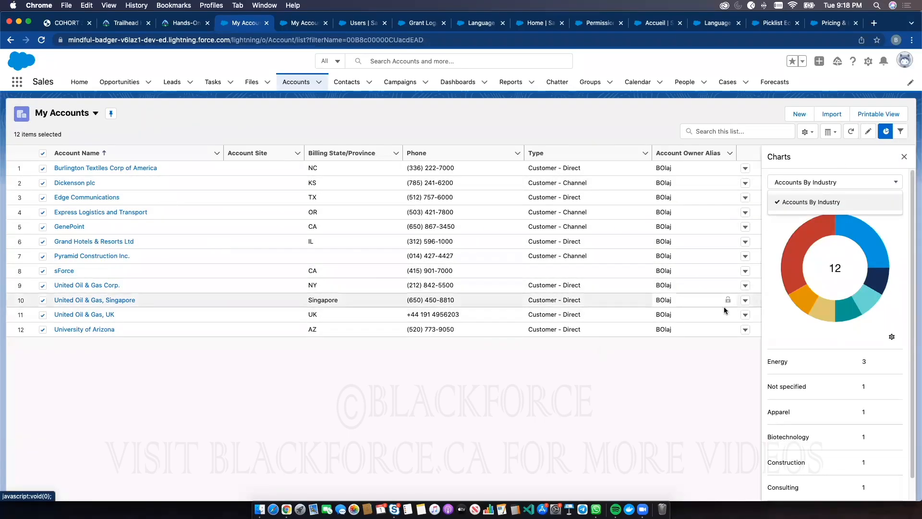
{"action": "left_click", "coordinate": [884, 131]}
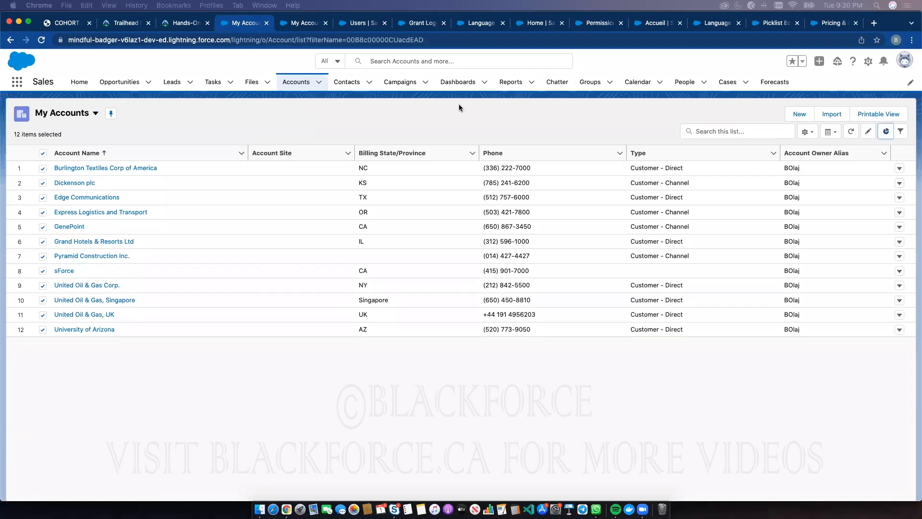
Open the Burlington Textiles Weaving Plant Generator opportunity and examine its Amount in both CAD and BBD
{"action": "left_click", "coordinate": [124, 84]}
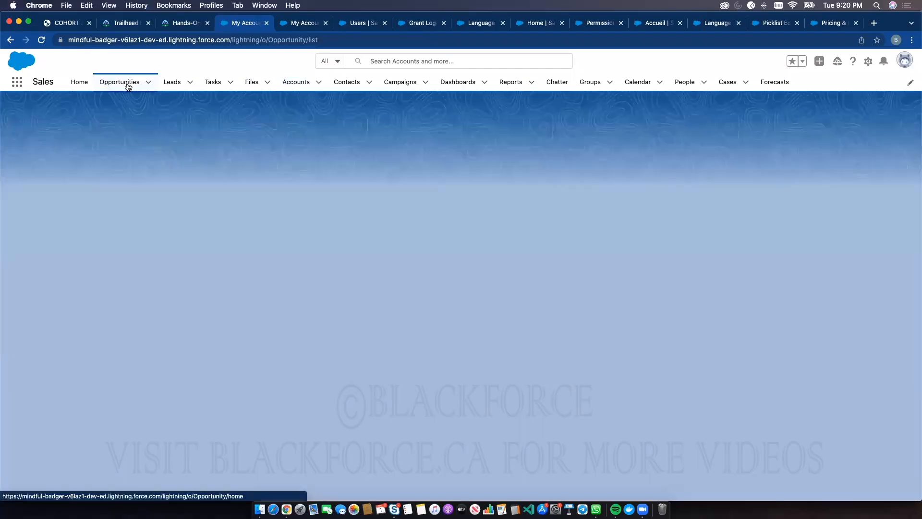
{"action": "left_click", "coordinate": [160, 170]}
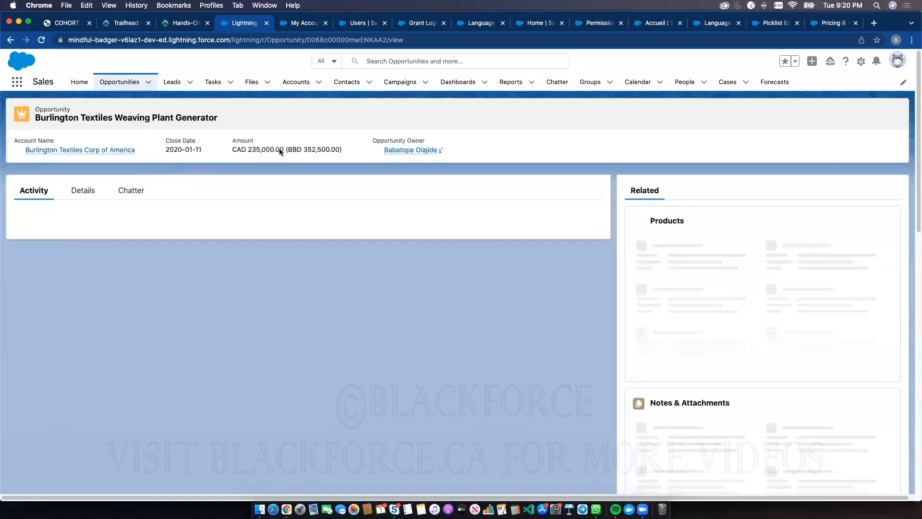
{"action": "left_click_drag", "start_coordinate": [330, 150], "coordinate": [273, 146]}
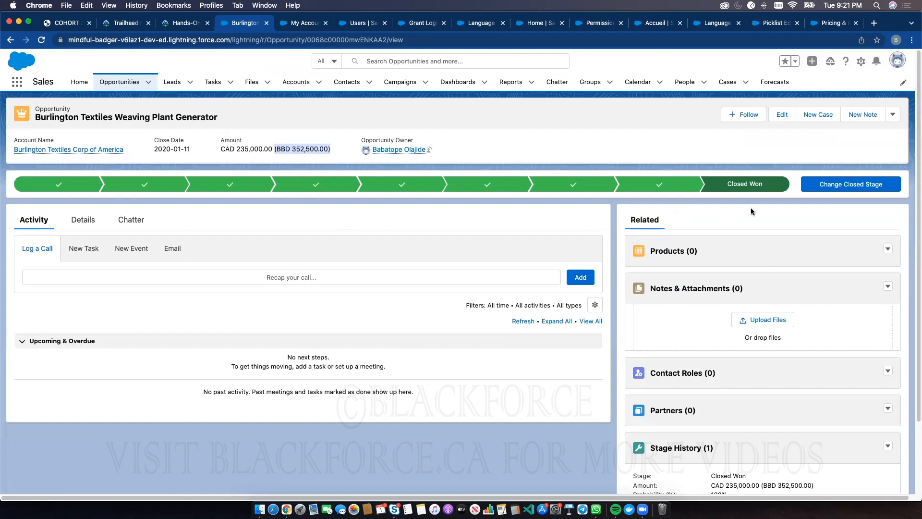
{"action": "left_click", "coordinate": [316, 142]}
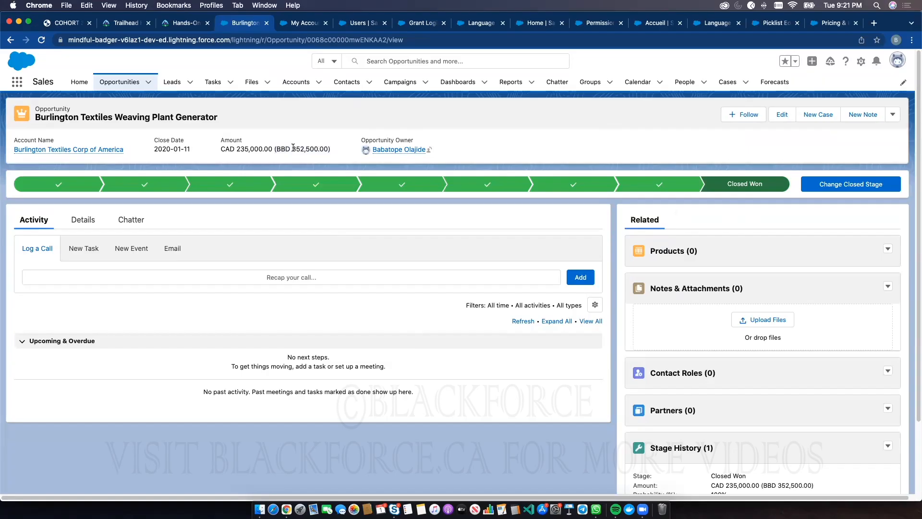
{"action": "left_click_drag", "start_coordinate": [290, 148], "coordinate": [312, 147]}
{"action": "left_click", "coordinate": [312, 146]}
{"action": "triple_click", "coordinate": [314, 150]}
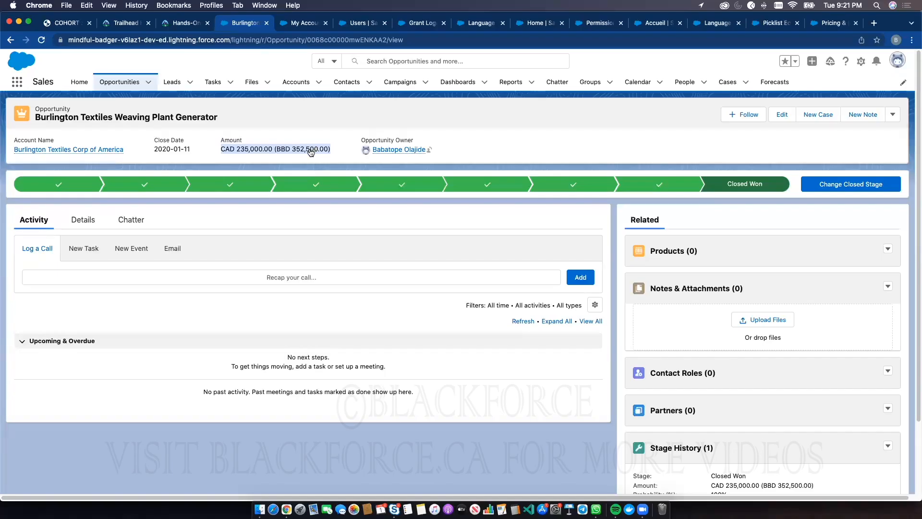
{"action": "left_click", "coordinate": [311, 150]}
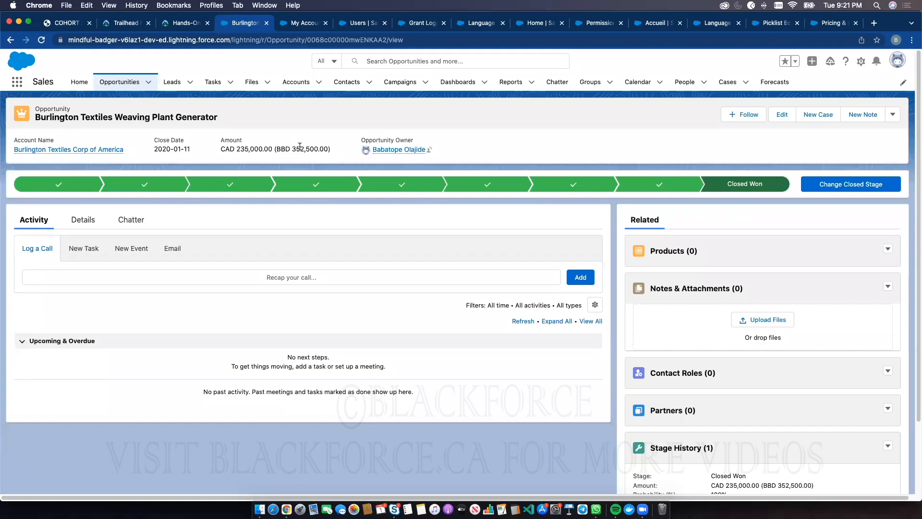
{"action": "double_click", "coordinate": [245, 149]}
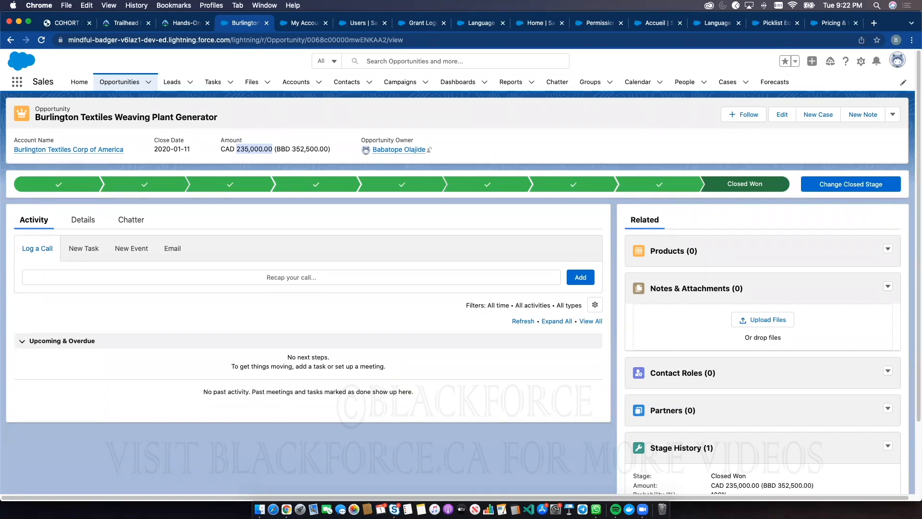
Switch to the Setup home page, search the setup options for "appexc", and open AppExchange Marketplace
{"action": "left_click", "coordinate": [535, 22]}
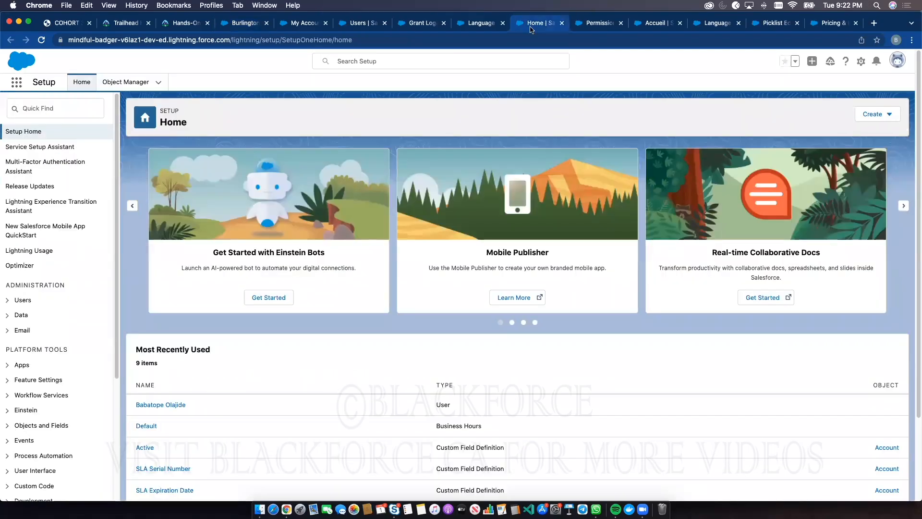
{"action": "left_click", "coordinate": [63, 112]}
{"action": "type", "text": "a"}
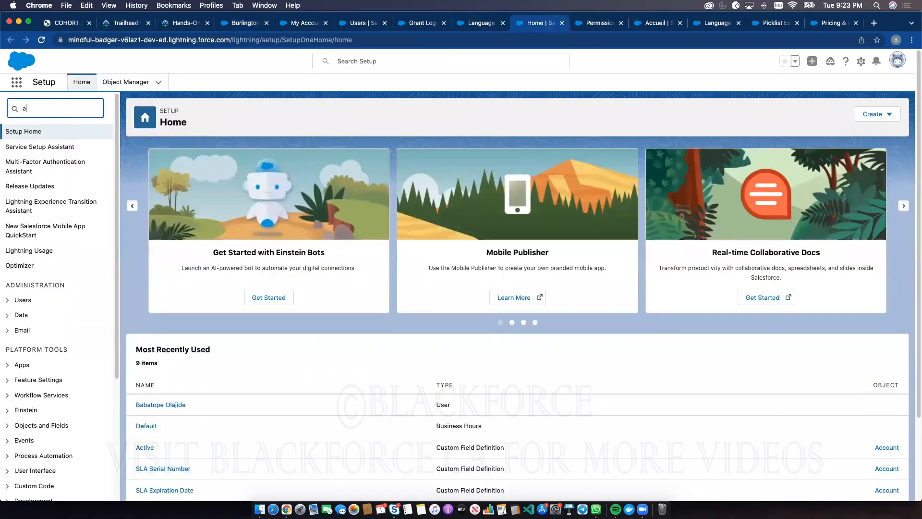
{"action": "type", "text": "ppexc"}
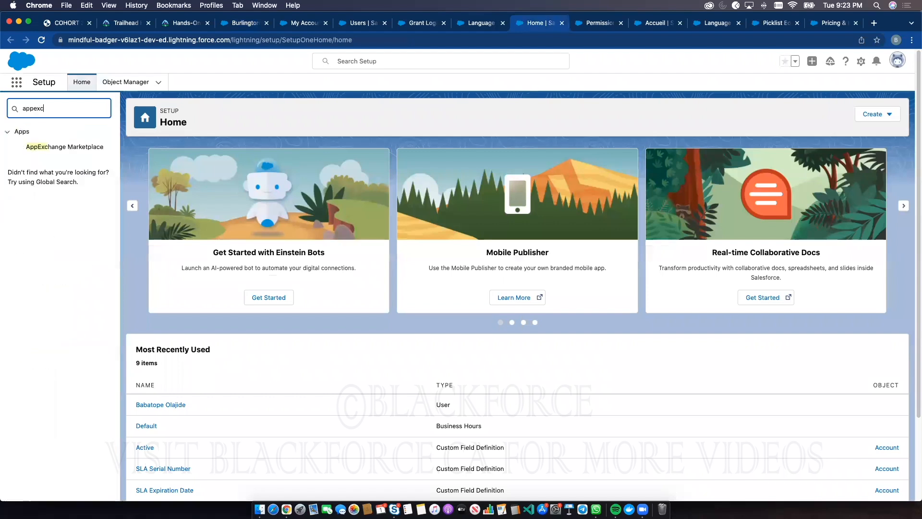
{"action": "left_click", "coordinate": [66, 152]}
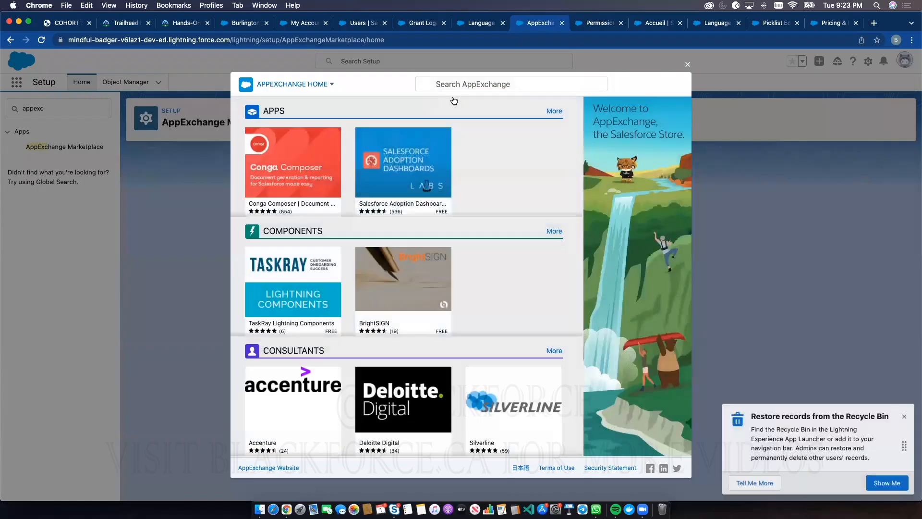
Enter "currency exchange" as the AppExchange search term, shorten it to "currency", and run the search
{"action": "left_click", "coordinate": [463, 85]}
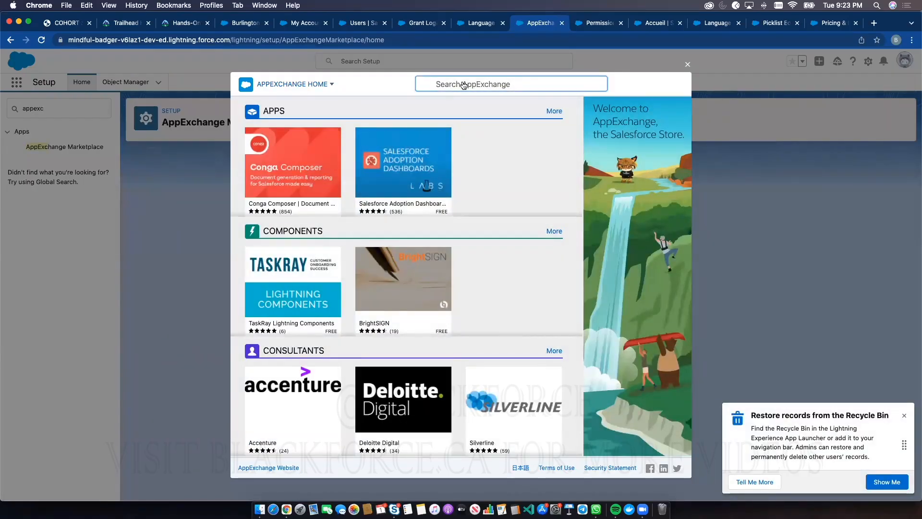
{"action": "type", "text": "currency"}
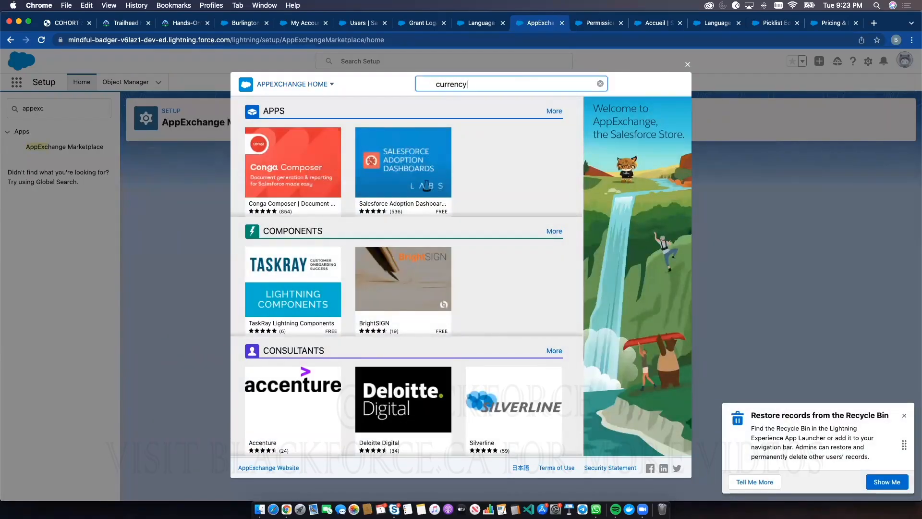
{"action": "type", "text": " exchange"}
{"action": "mouse_move", "coordinate": [381, 178]}
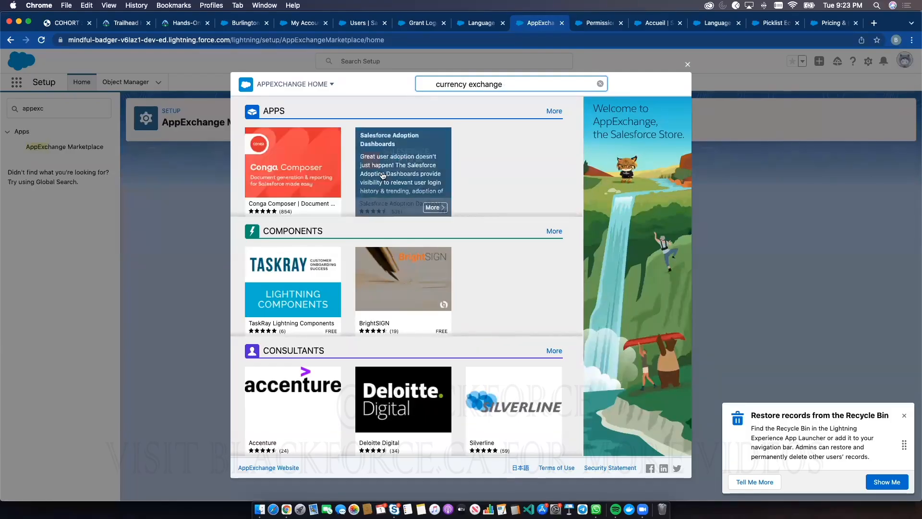
{"action": "double_click", "coordinate": [490, 84]}
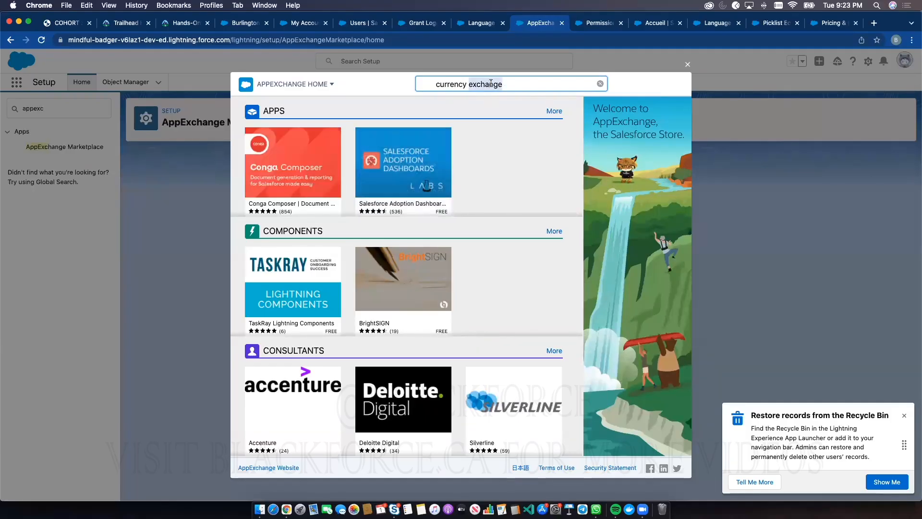
{"action": "key", "text": "BackSpace"}
{"action": "key", "text": "Return"}
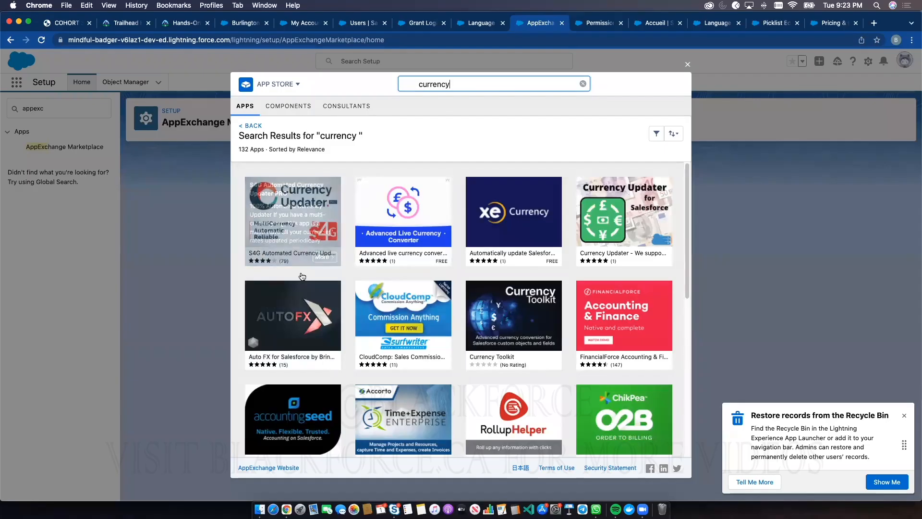
Check the currency app descriptions in the AppExchange results, and return to the Sales app's My Accounts list
{"action": "mouse_move", "coordinate": [300, 260]}
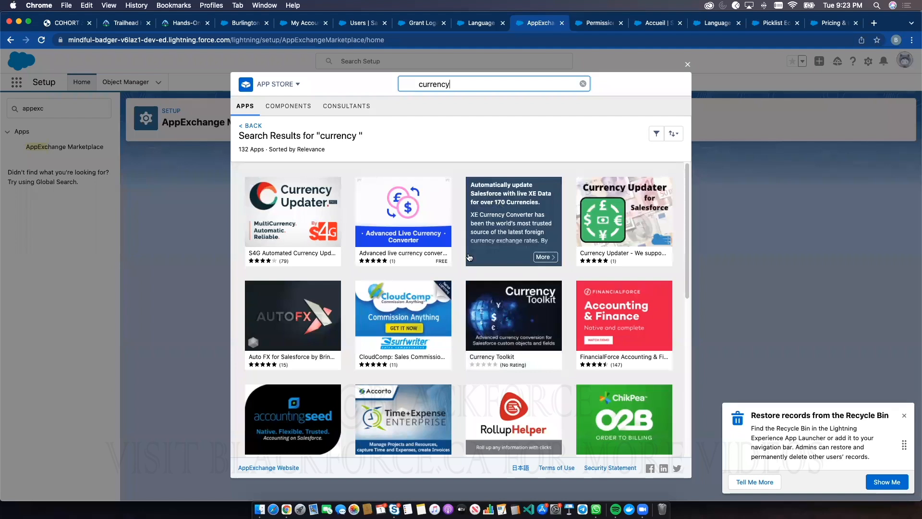
{"action": "mouse_move", "coordinate": [390, 256]}
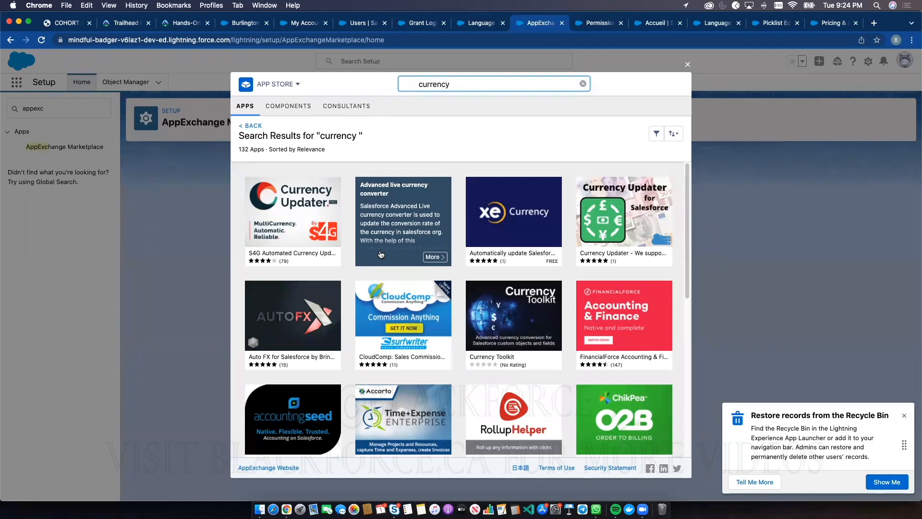
{"action": "left_click", "coordinate": [246, 23]}
{"action": "left_click", "coordinate": [288, 83]}
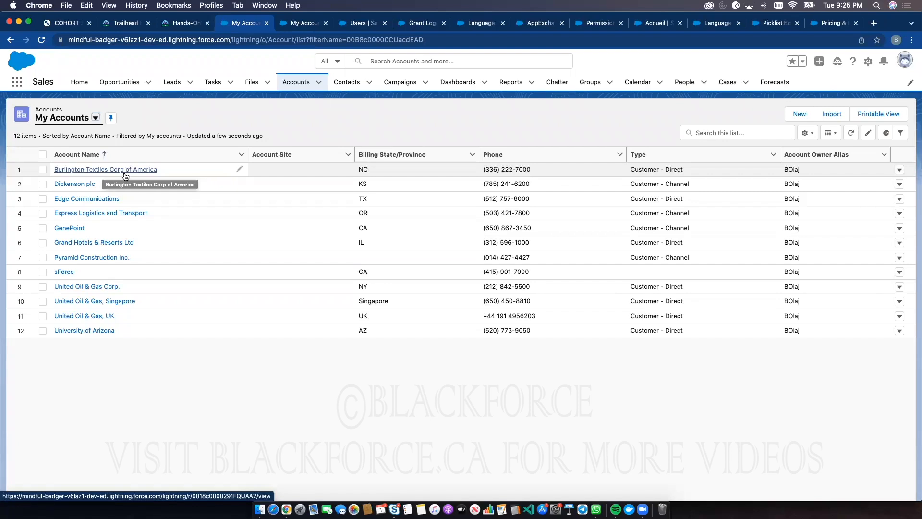
{"action": "left_click", "coordinate": [868, 61]}
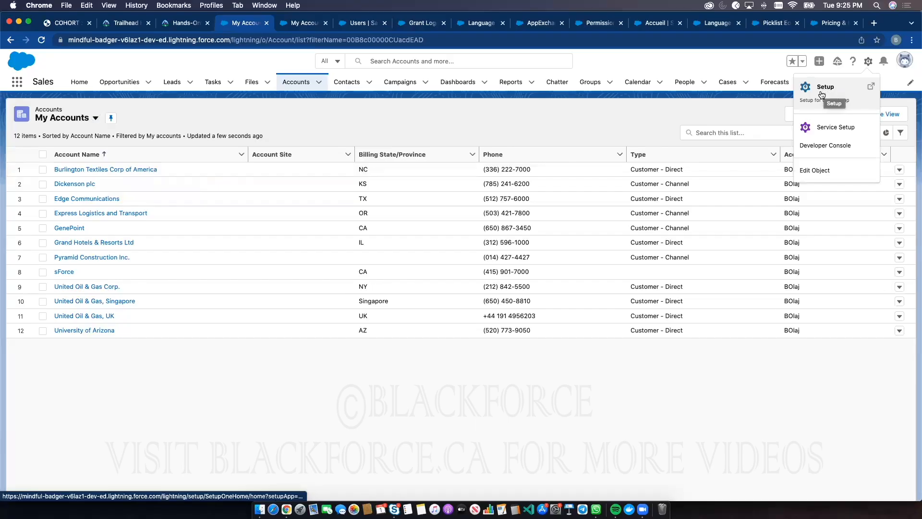
{"action": "left_click", "coordinate": [754, 385]}
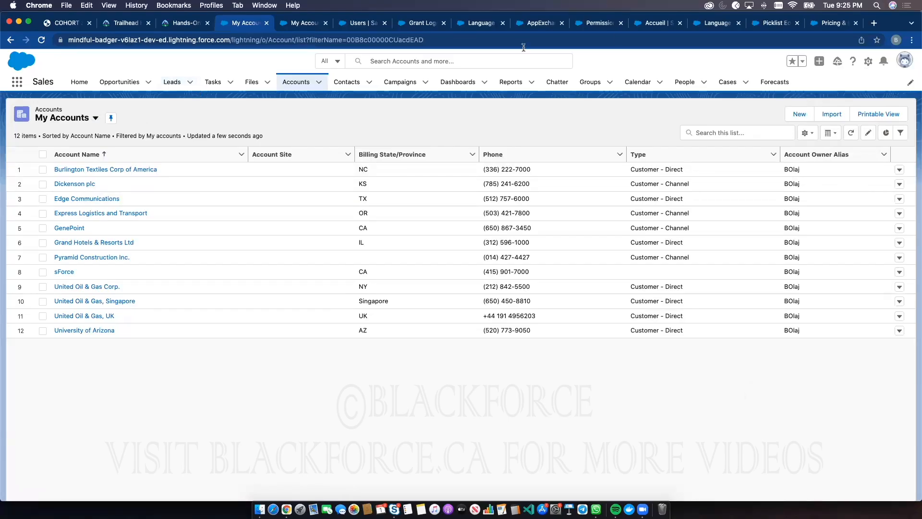
Open the personal settings and examine the Country entry on the Personal Information page
{"action": "left_click", "coordinate": [901, 59]}
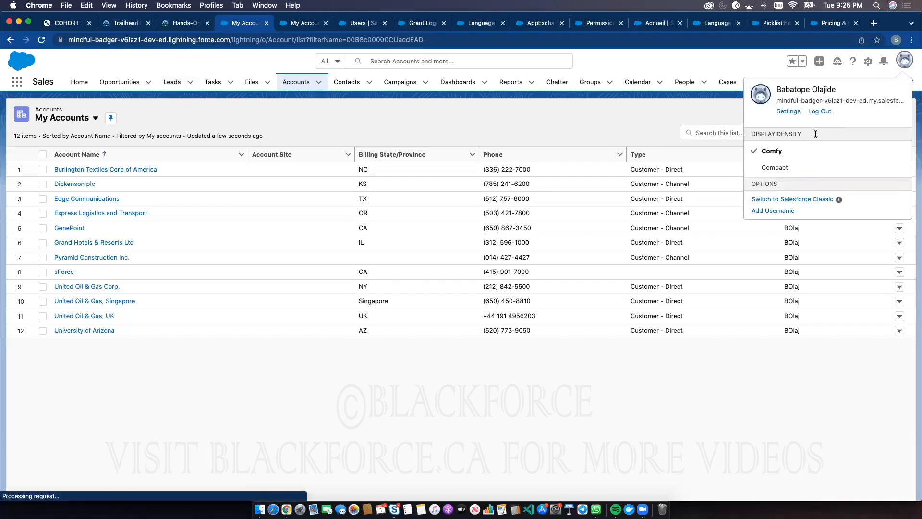
{"action": "left_click", "coordinate": [788, 111]}
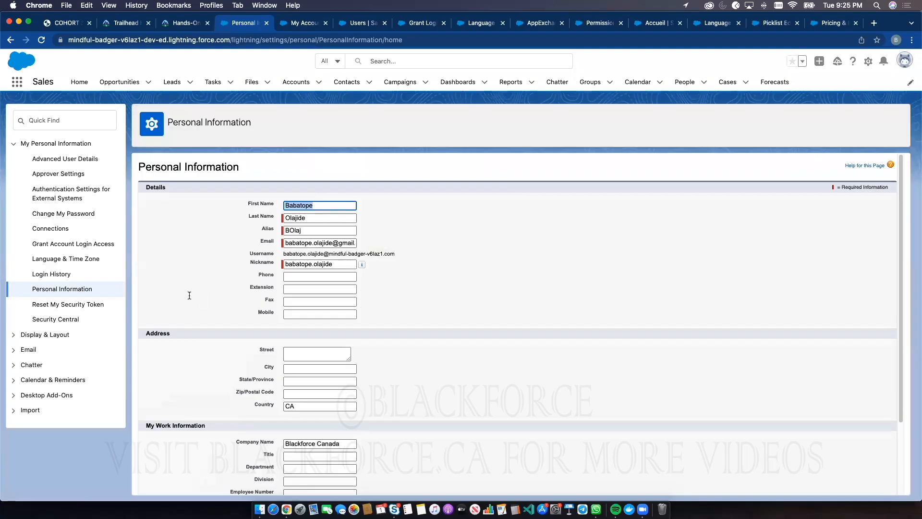
{"action": "scroll", "coordinate": [283, 412], "scroll_direction": "down", "scroll_amount": 3}
{"action": "double_click", "coordinate": [298, 342]}
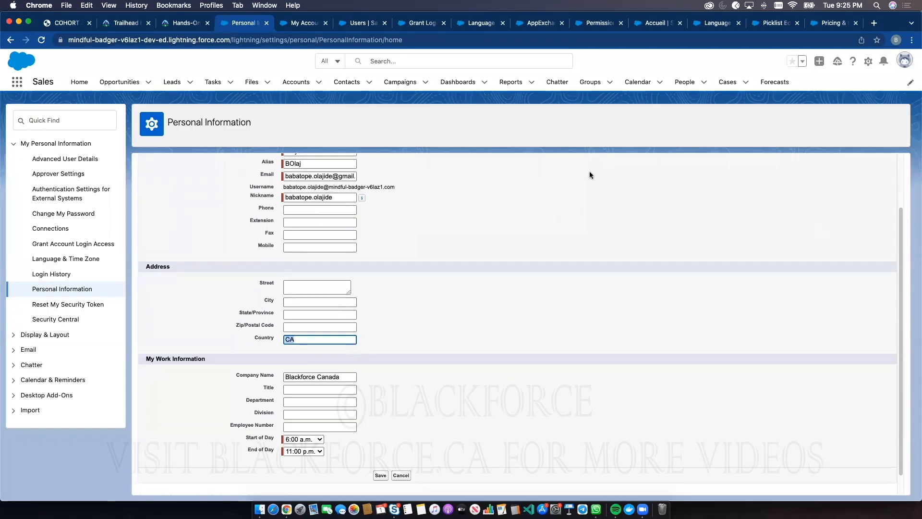
Set the personal currency to CAD - Canadian Dollar in the Language & Time Zone settings and save
{"action": "left_click", "coordinate": [84, 257]}
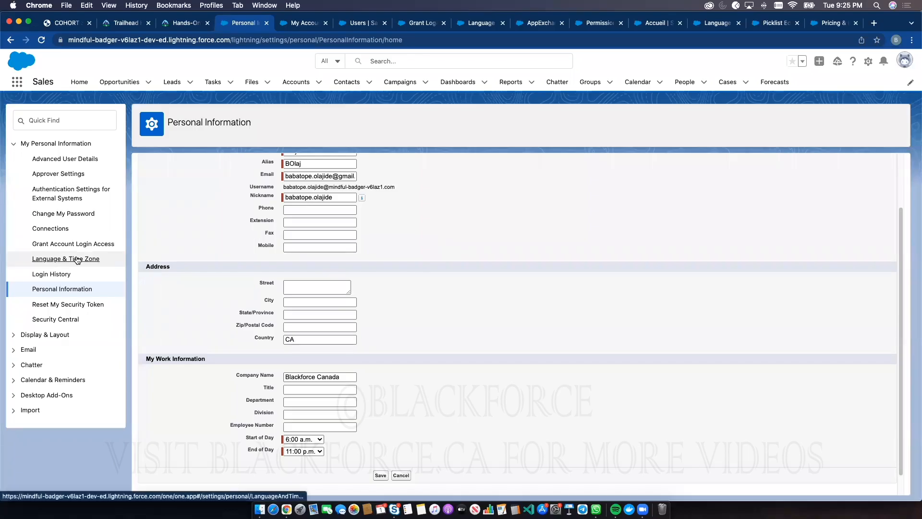
{"action": "left_click", "coordinate": [339, 241]}
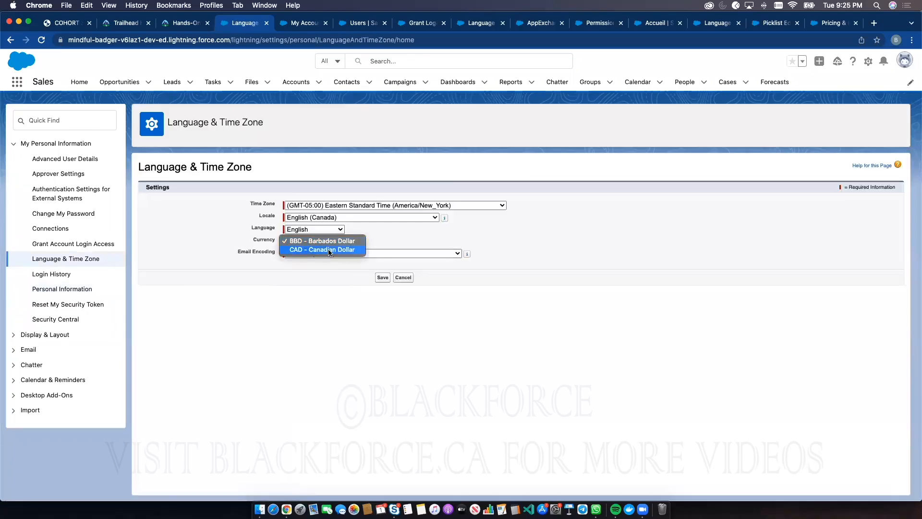
{"action": "left_click", "coordinate": [326, 251]}
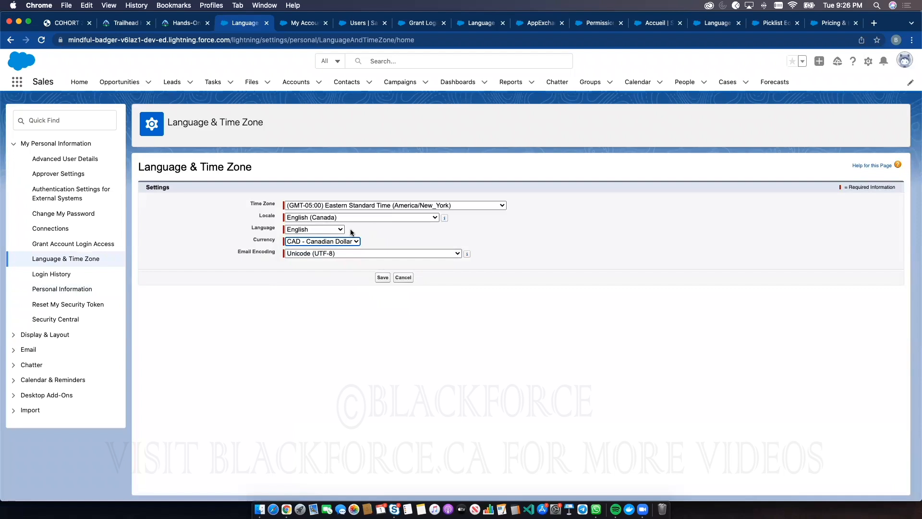
{"action": "left_click", "coordinate": [383, 277]}
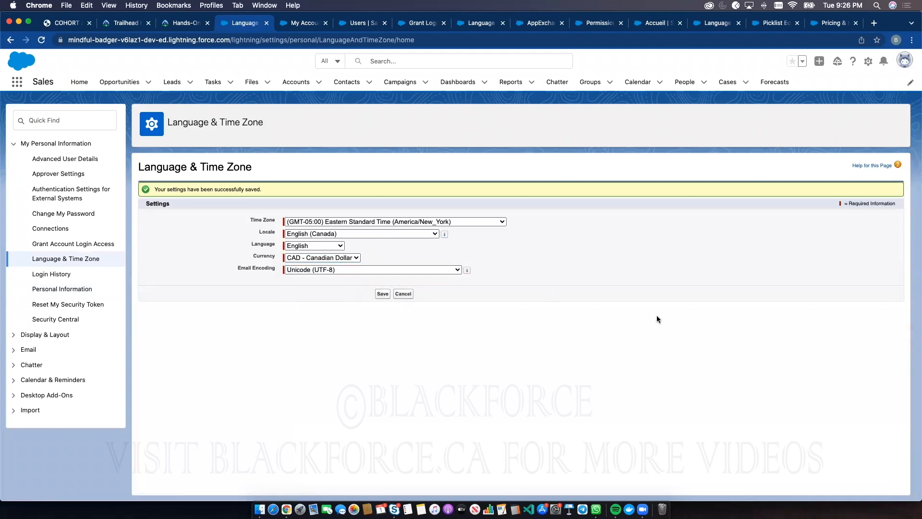
Examine the personal currency choices again without changing the selection, and look at the user profile options
{"action": "left_click", "coordinate": [349, 257]}
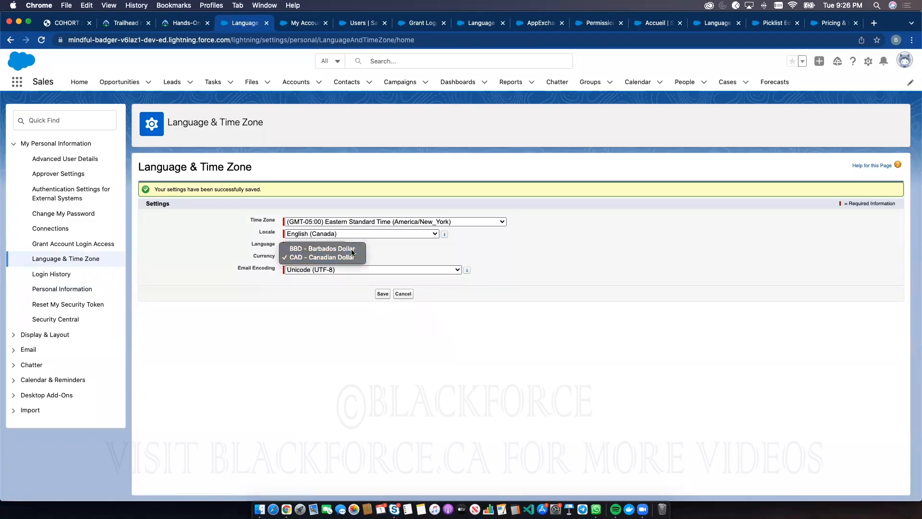
{"action": "left_click", "coordinate": [904, 61]}
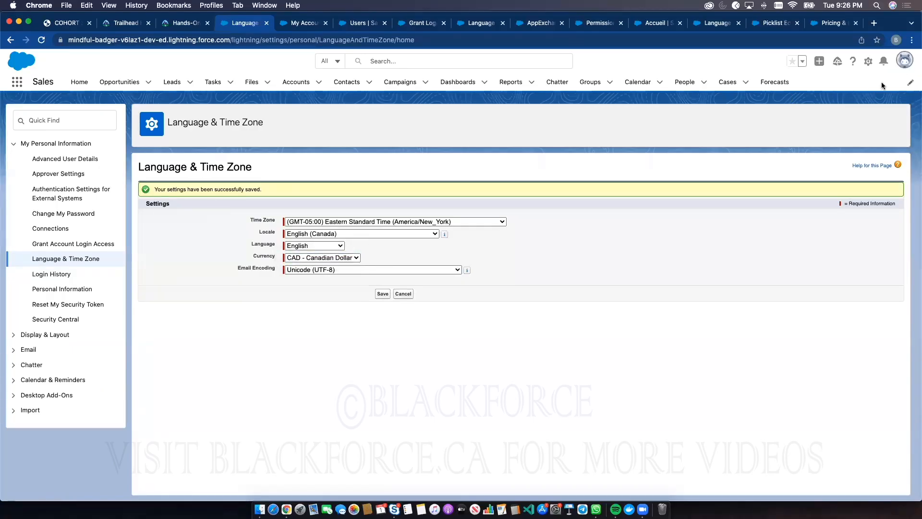
{"action": "left_click", "coordinate": [312, 257]}
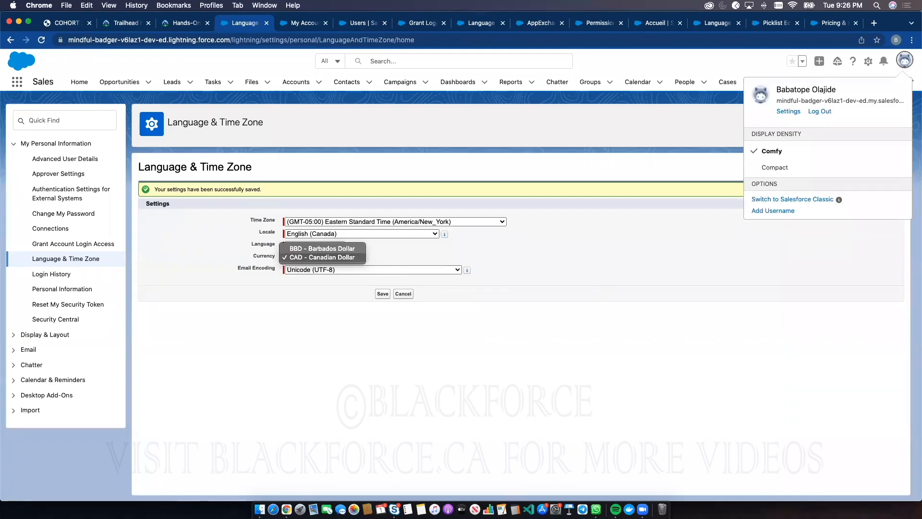
{"action": "key", "text": "Escape"}
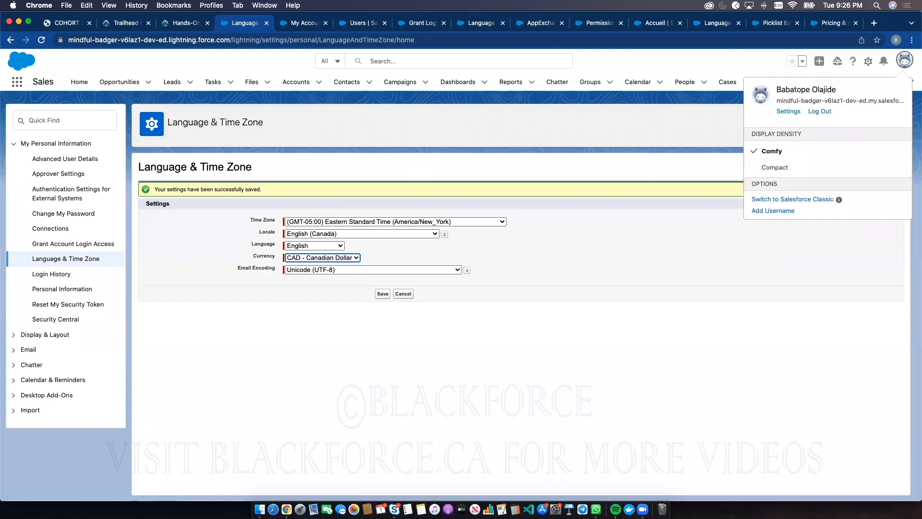
{"action": "left_click", "coordinate": [465, 313]}
View the home pages of the Sales, Service and Marketing apps, and return to the Sales app
{"action": "left_click", "coordinate": [80, 80]}
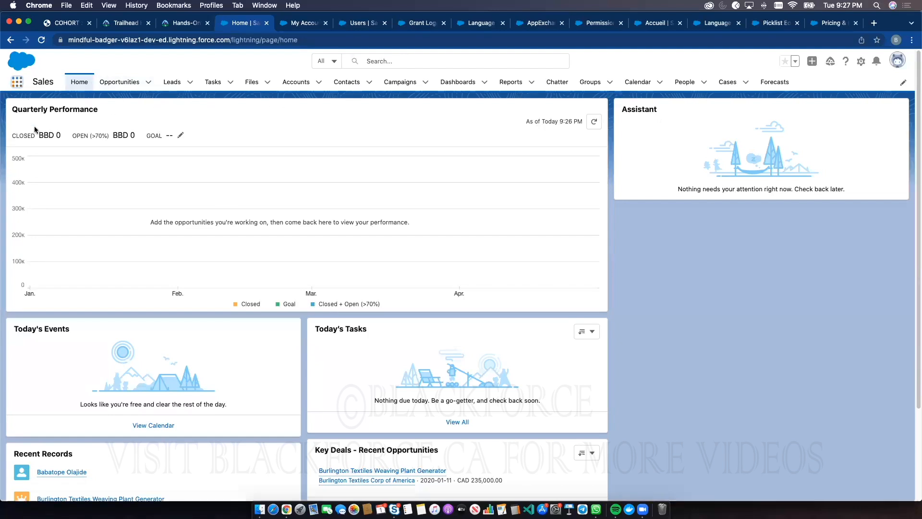
{"action": "left_click", "coordinate": [17, 81]}
{"action": "left_click", "coordinate": [37, 145]}
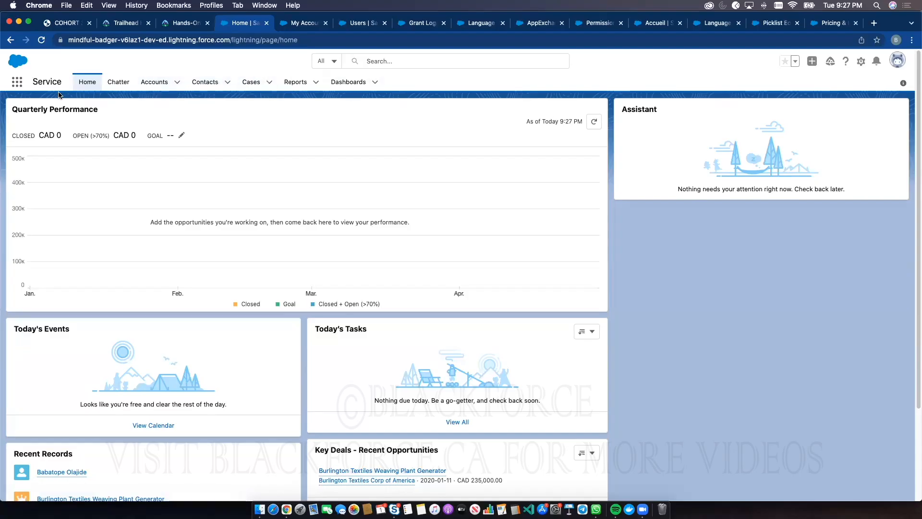
{"action": "left_click", "coordinate": [17, 82]}
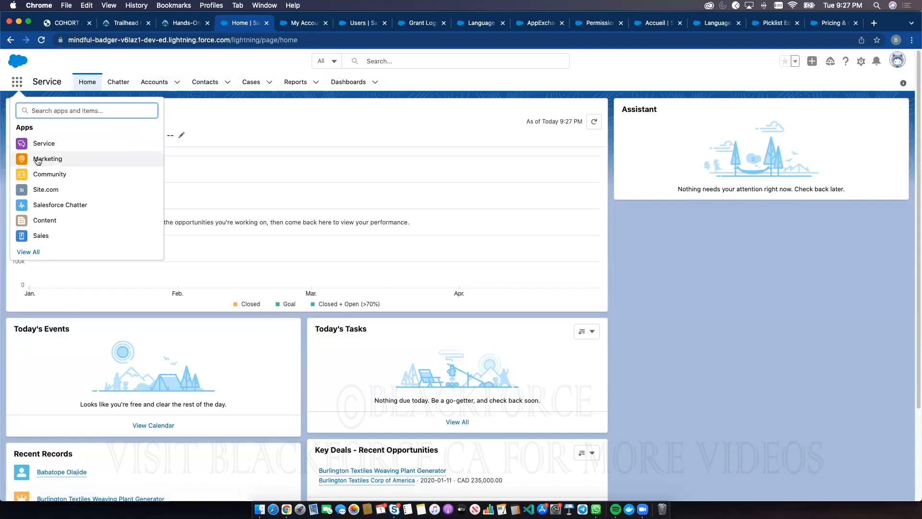
{"action": "left_click", "coordinate": [39, 160]}
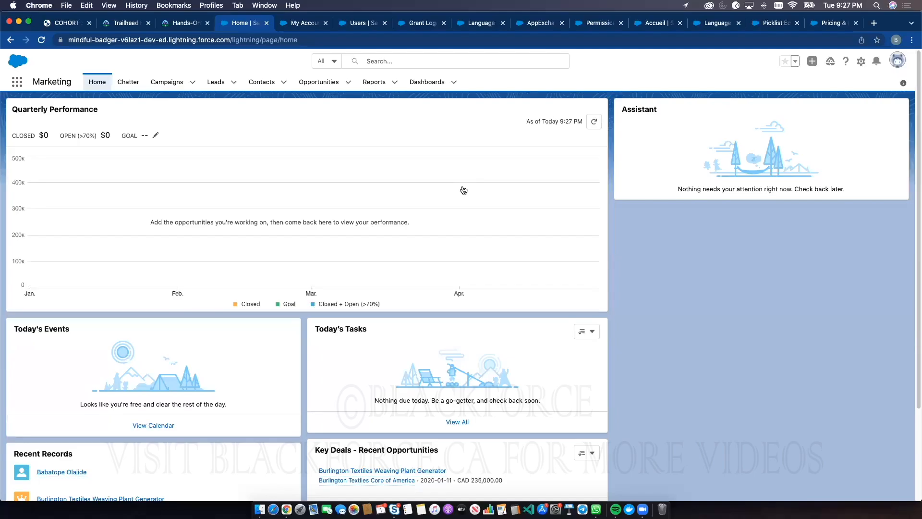
{"action": "left_click", "coordinate": [16, 85]}
{"action": "left_click", "coordinate": [128, 234]}
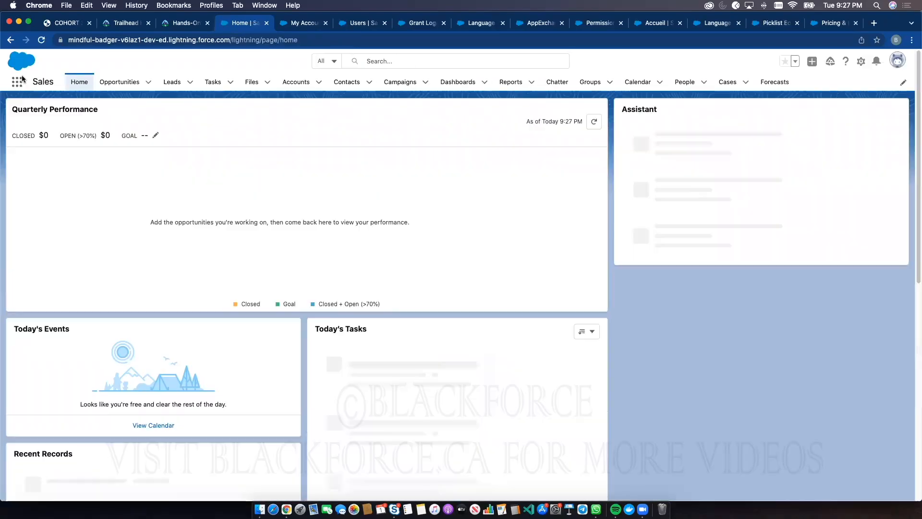
Check the list of available apps and the recent items offered by the global search
{"action": "left_click", "coordinate": [18, 83]}
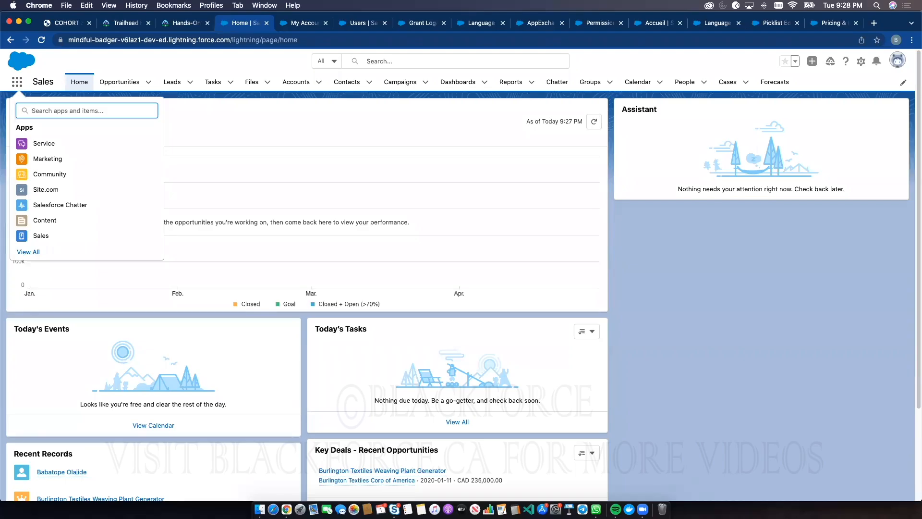
{"action": "left_click", "coordinate": [432, 58]}
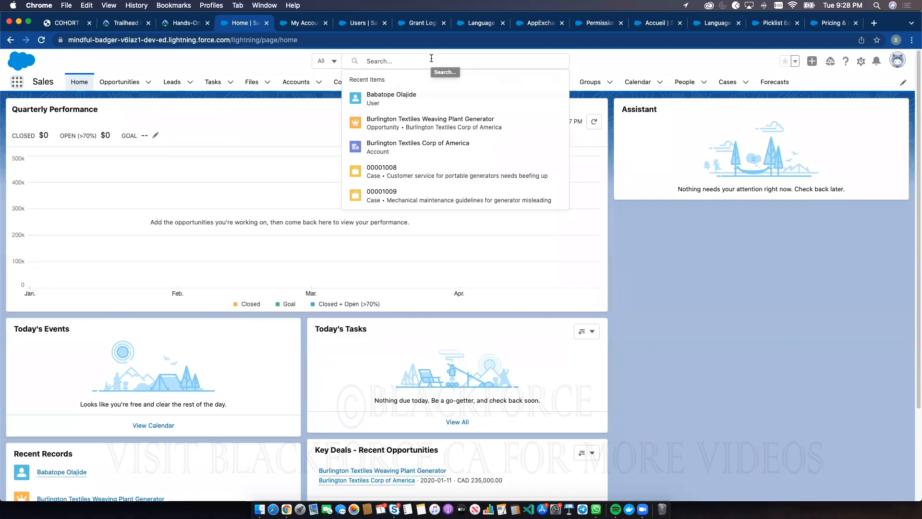
{"action": "left_click", "coordinate": [637, 54]}
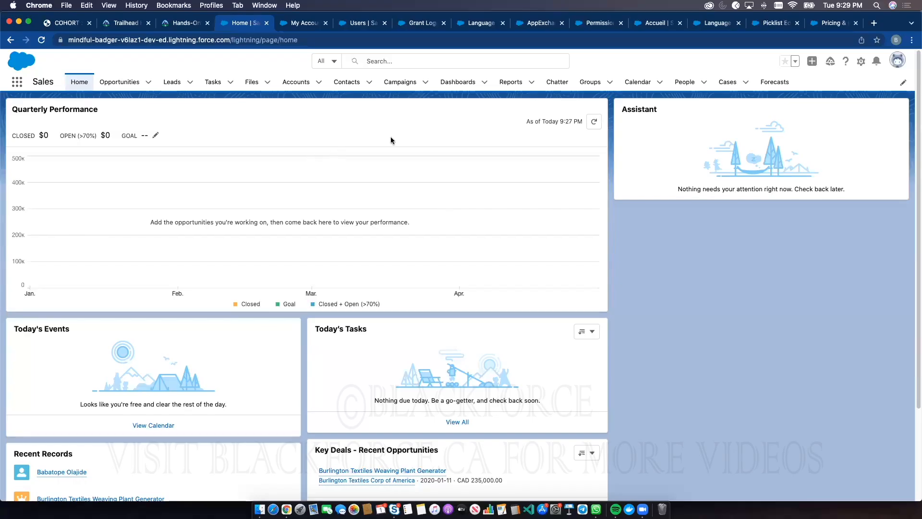
Open Setup's Object Manager and start a new custom field in the Account object's Fields & Relationships
{"action": "left_click", "coordinate": [863, 62]}
{"action": "left_click", "coordinate": [820, 83]}
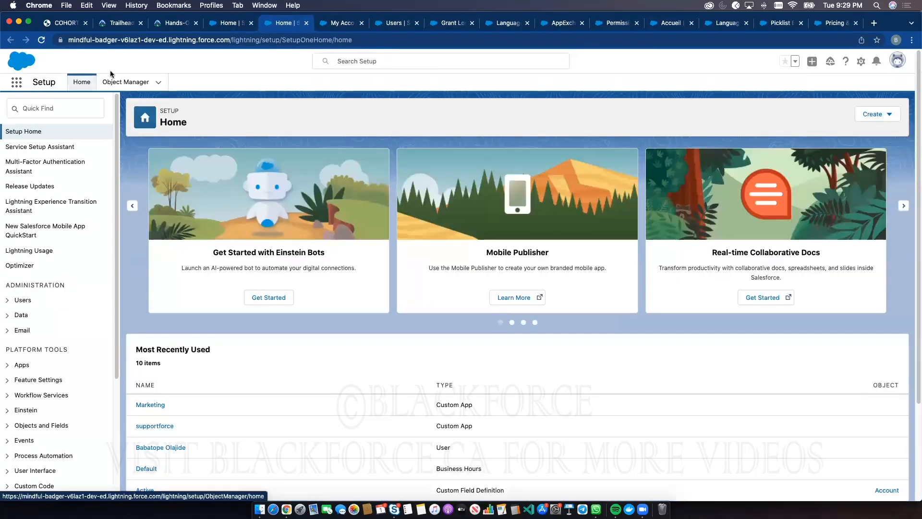
{"action": "left_click", "coordinate": [117, 82]}
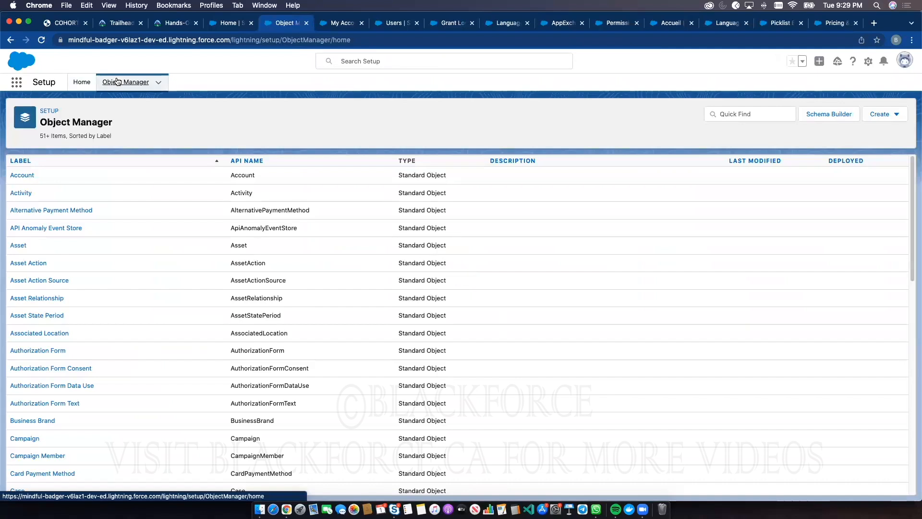
{"action": "left_click", "coordinate": [33, 175]}
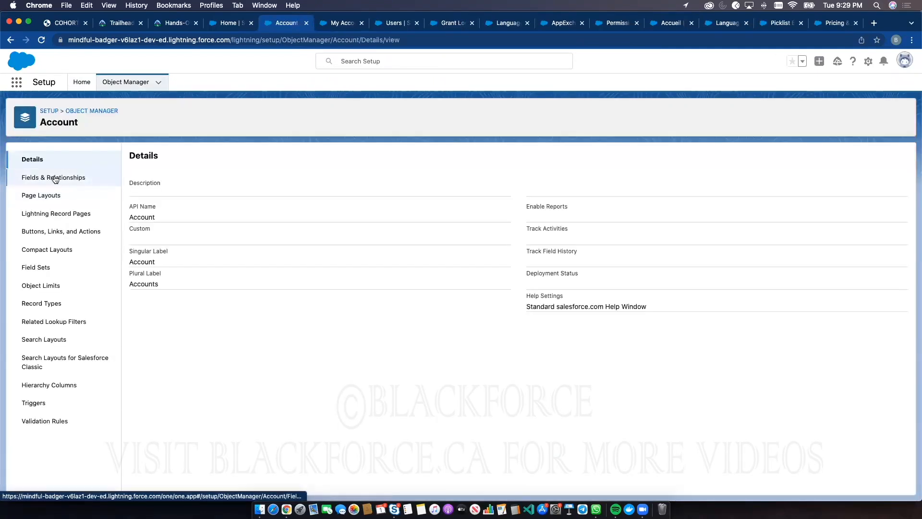
{"action": "left_click", "coordinate": [54, 179]}
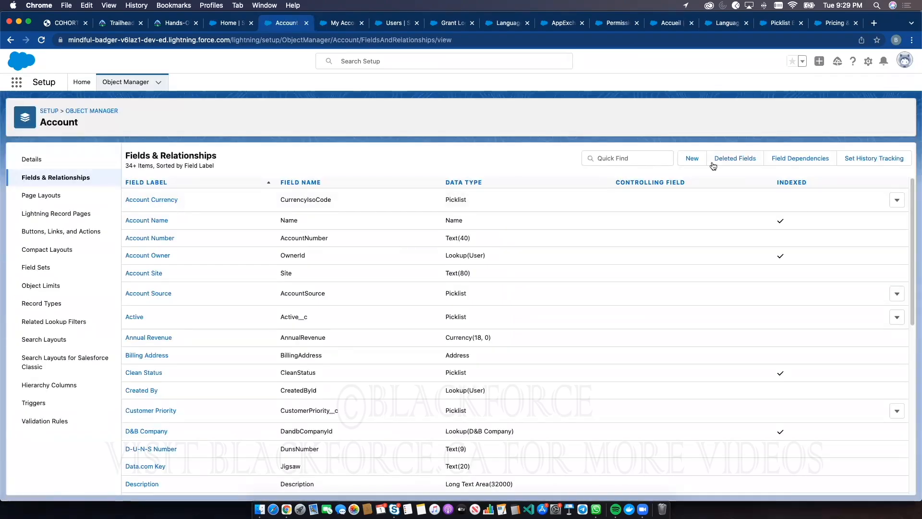
{"action": "left_click", "coordinate": [693, 158]}
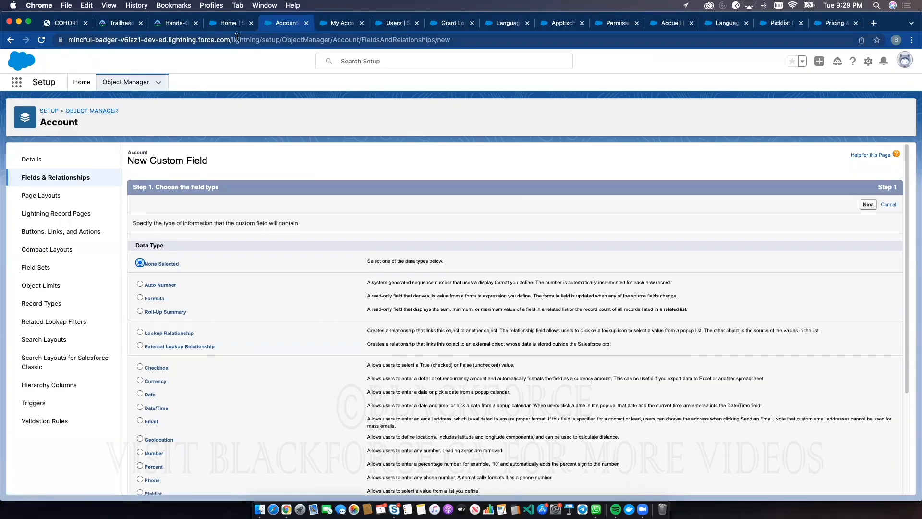
Look at the My Accounts list in the Sales app and return to the new Account field's data types
{"action": "left_click", "coordinate": [229, 22]}
{"action": "left_click", "coordinate": [290, 82]}
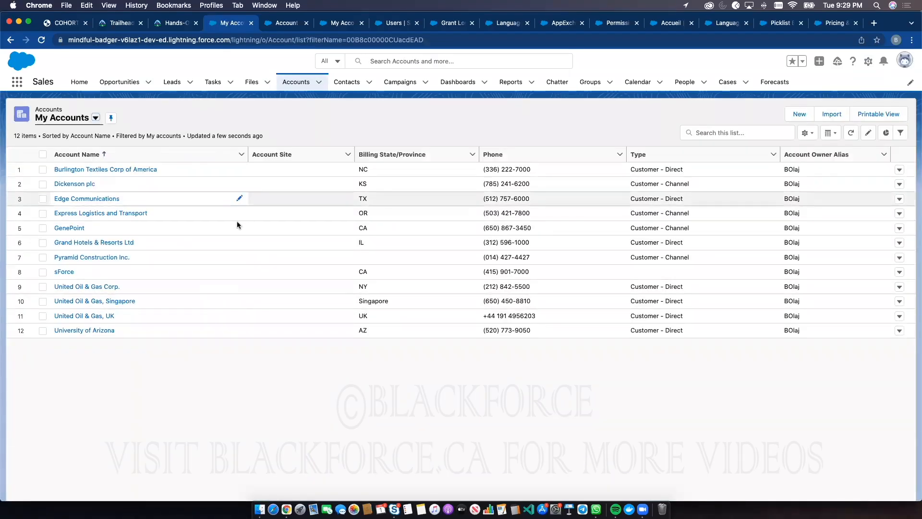
{"action": "left_click", "coordinate": [289, 22]}
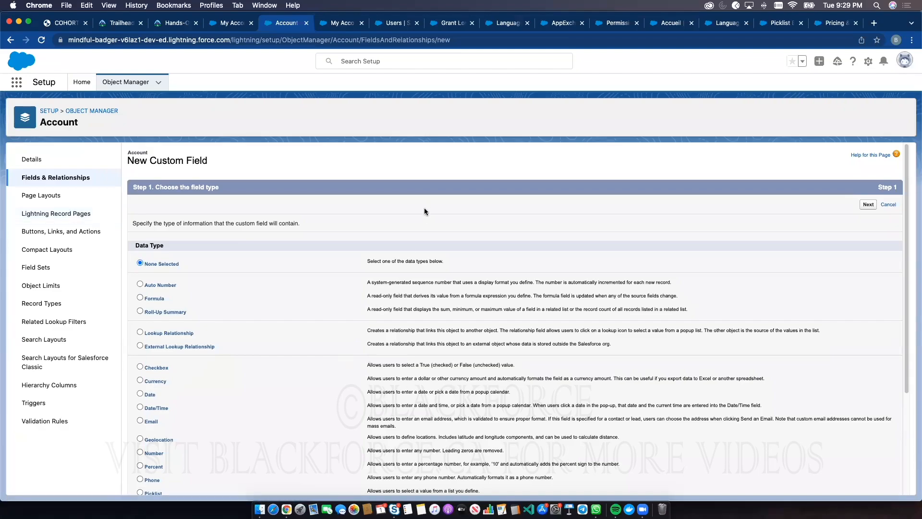
Find "encry" among the data types, select Text (Encrypted), switch the choice to Text, and continue to the field details
{"action": "key", "text": "super+f"}
{"action": "type", "text": "encry"}
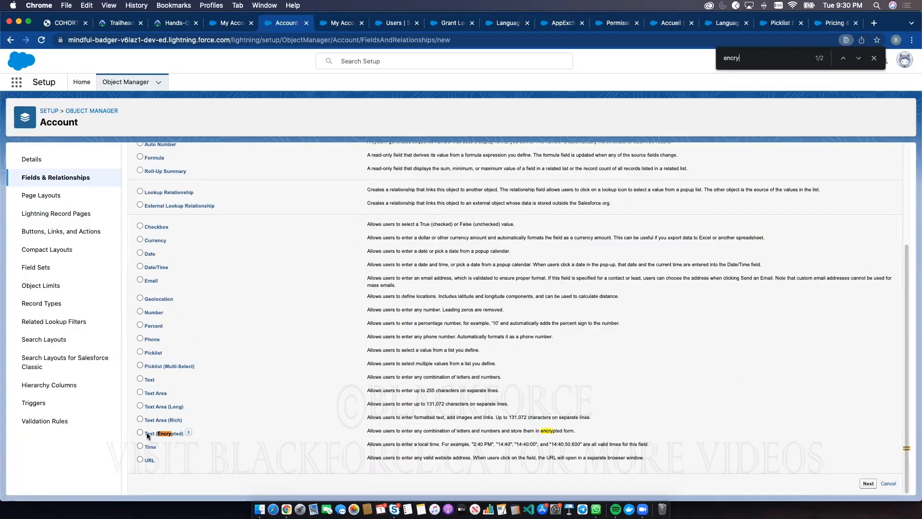
{"action": "mouse_move", "coordinate": [188, 433]}
{"action": "left_click", "coordinate": [140, 432]}
{"action": "left_click", "coordinate": [139, 379]}
{"action": "left_click", "coordinate": [868, 483]}
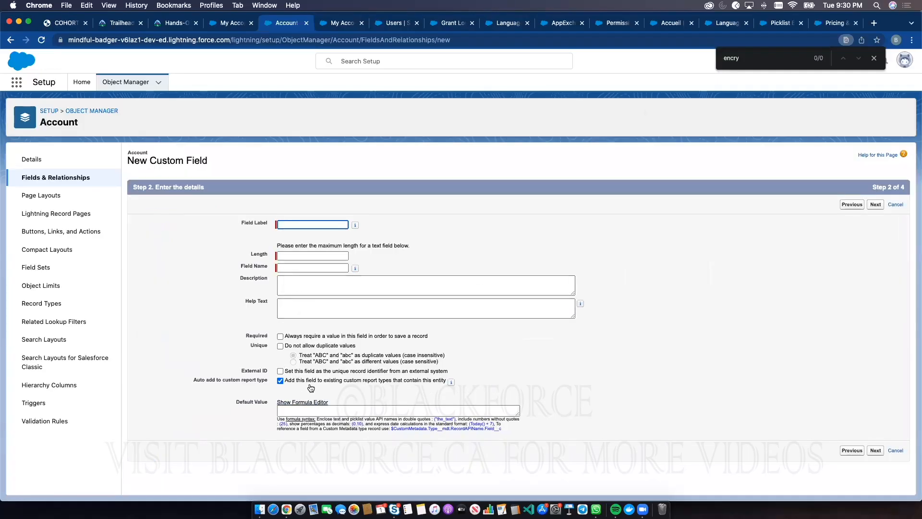
Go back to the field type choice, select Picklist instead, and continue to the field details
{"action": "left_click", "coordinate": [853, 203]}
{"action": "scroll", "coordinate": [155, 330], "scroll_direction": "down", "scroll_amount": 5}
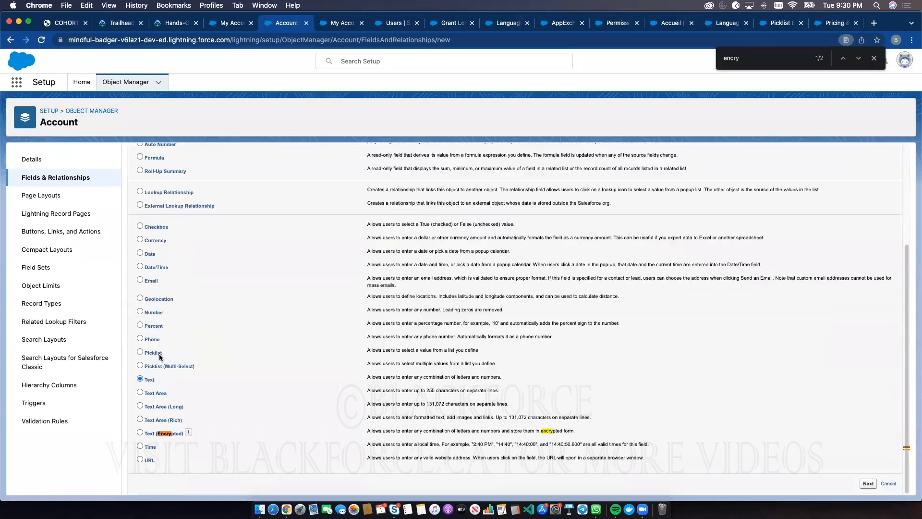
{"action": "left_click", "coordinate": [141, 353]}
{"action": "left_click", "coordinate": [868, 483]}
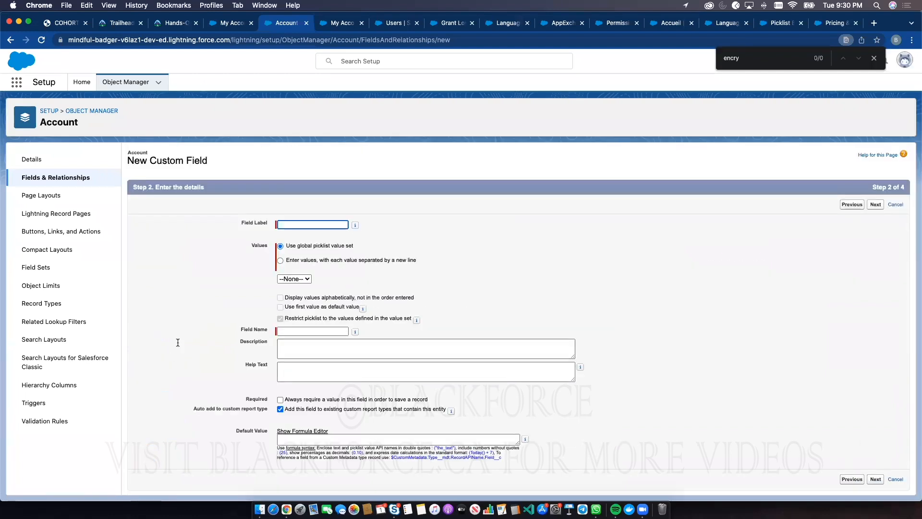
Go back to the field type choice, select Text instead of Picklist, and continue to the field details
{"action": "left_click", "coordinate": [856, 481]}
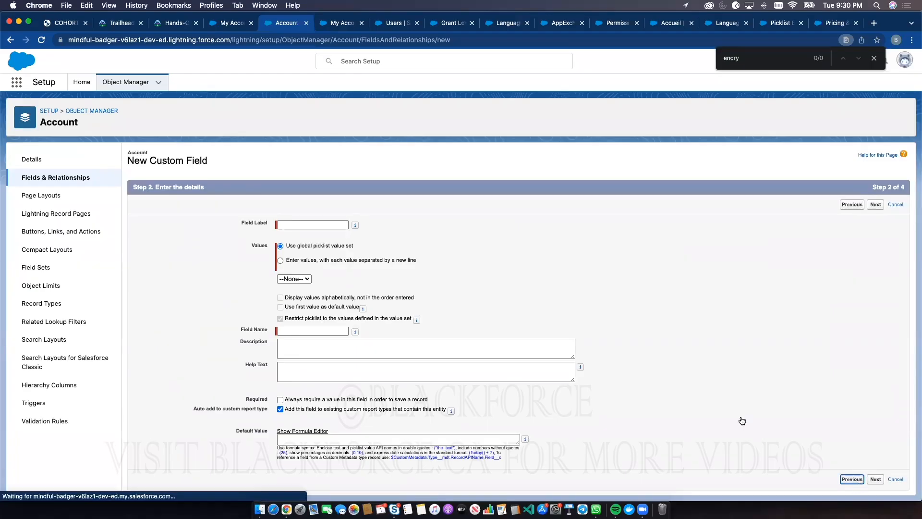
{"action": "scroll", "coordinate": [156, 425], "scroll_direction": "down", "scroll_amount": 3}
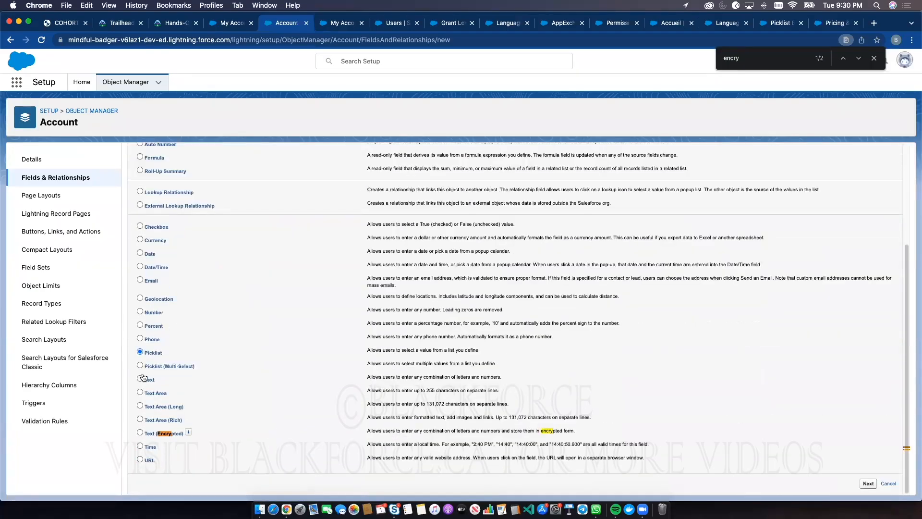
{"action": "left_click", "coordinate": [141, 380]}
{"action": "left_click", "coordinate": [868, 483]}
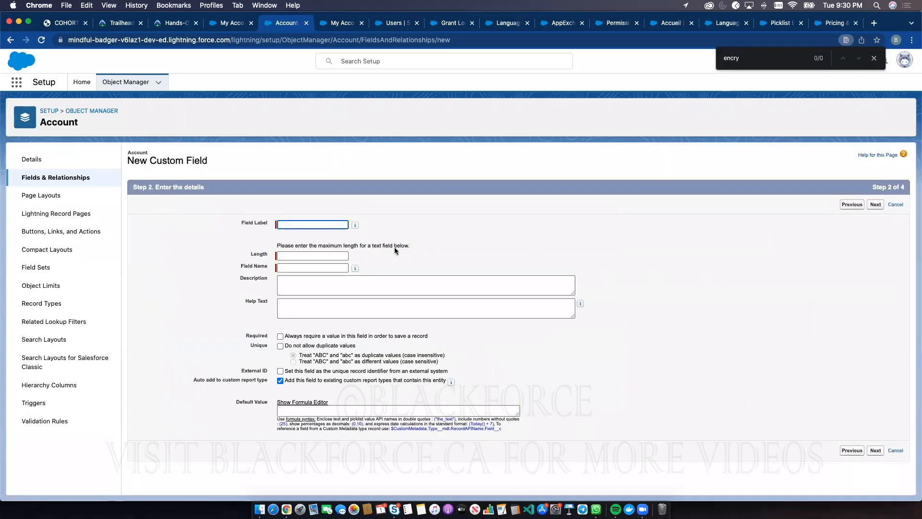
Open the Account object's Account Number field for editing, look through its Compliance Categorization options, and return to the Object Manager list without saving
{"action": "left_click", "coordinate": [56, 179]}
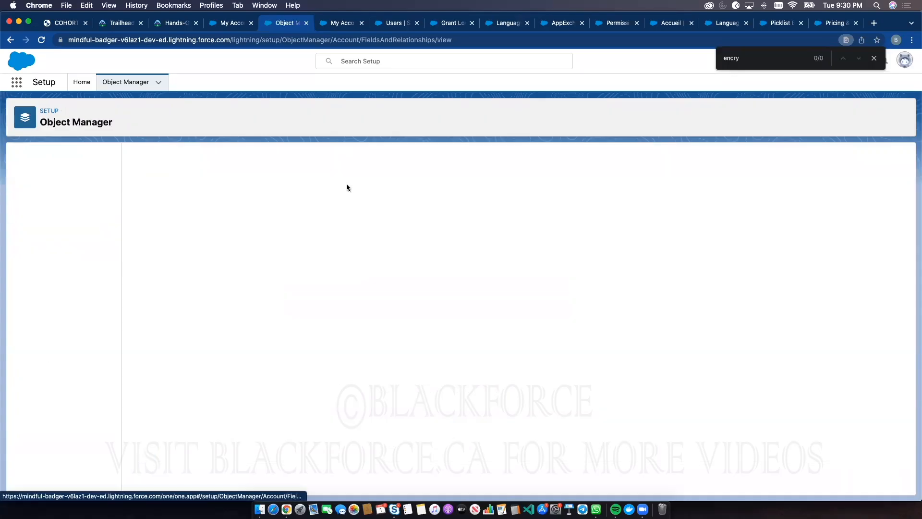
{"action": "left_click", "coordinate": [154, 239]}
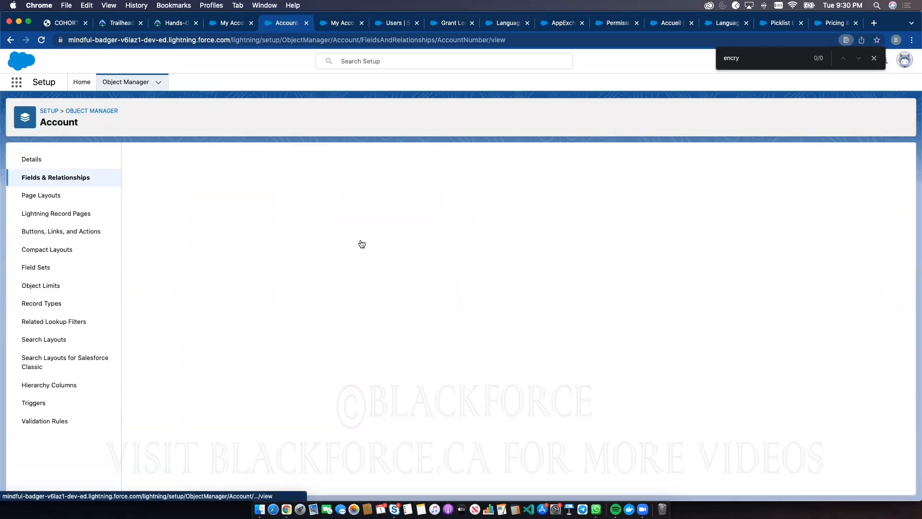
{"action": "left_click", "coordinate": [376, 188]}
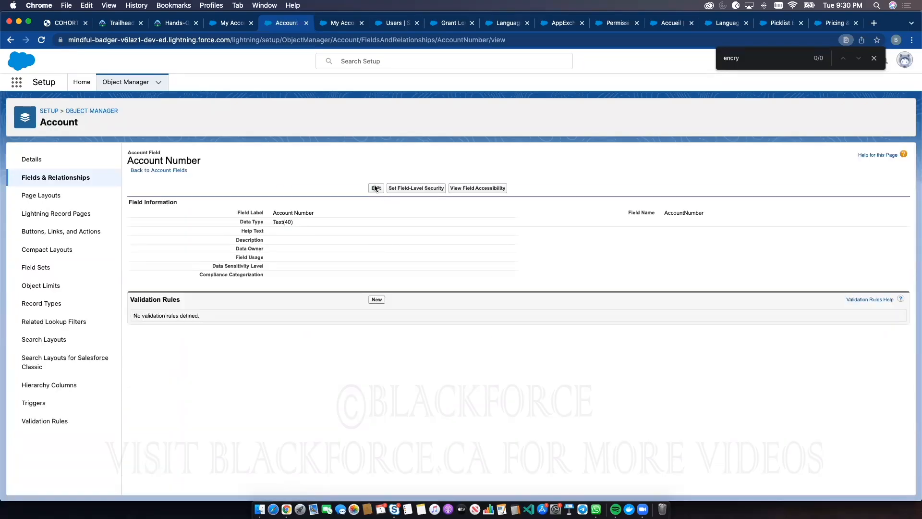
{"action": "left_click", "coordinate": [329, 283]}
{"action": "mouse_move", "coordinate": [328, 282]}
{"action": "left_mouse_down"}
{"action": "mouse_move", "coordinate": [330, 294]}
{"action": "mouse_move", "coordinate": [329, 282]}
{"action": "left_mouse_up"}
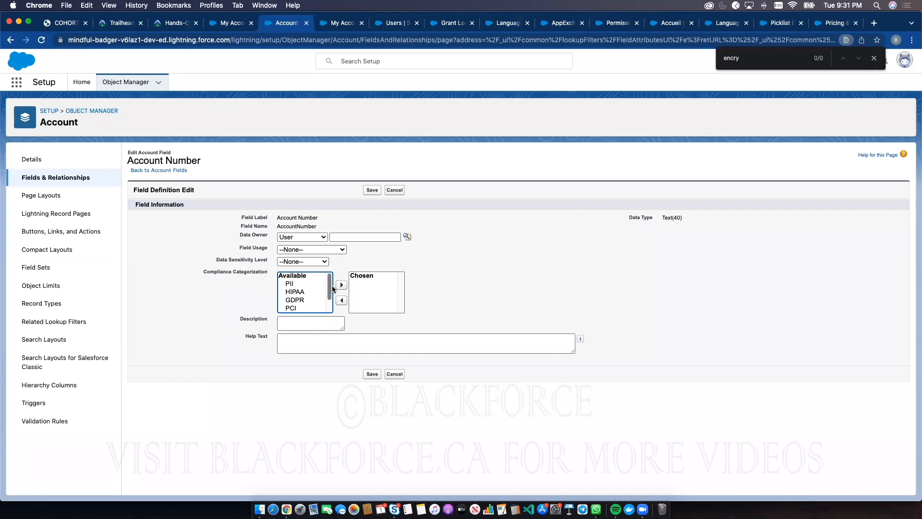
{"action": "mouse_move", "coordinate": [328, 275]}
{"action": "left_mouse_down"}
{"action": "mouse_move", "coordinate": [329, 291]}
{"action": "mouse_move", "coordinate": [325, 274]}
{"action": "left_mouse_up"}
{"action": "mouse_move", "coordinate": [329, 284]}
{"action": "left_mouse_down"}
{"action": "mouse_move", "coordinate": [328, 298]}
{"action": "mouse_move", "coordinate": [326, 278]}
{"action": "left_mouse_up"}
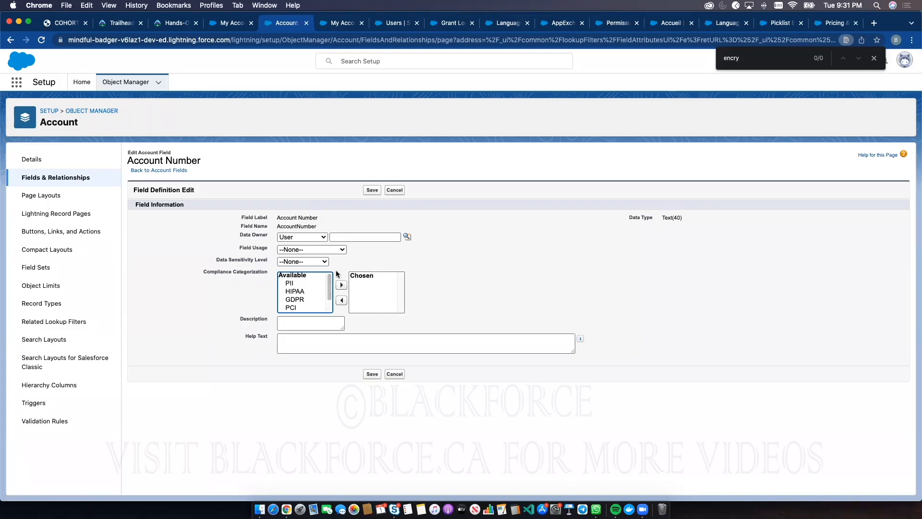
{"action": "scroll", "coordinate": [316, 296], "scroll_direction": "down", "scroll_amount": 2}
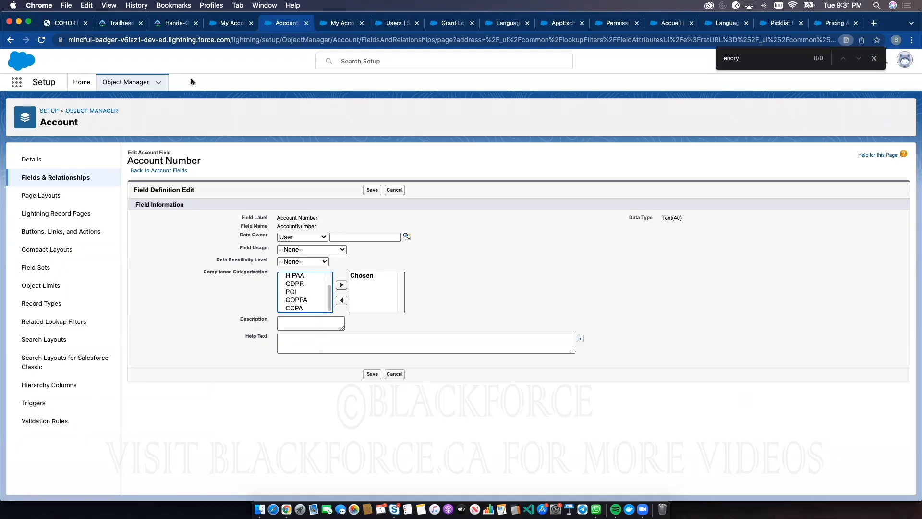
{"action": "left_click", "coordinate": [139, 82]}
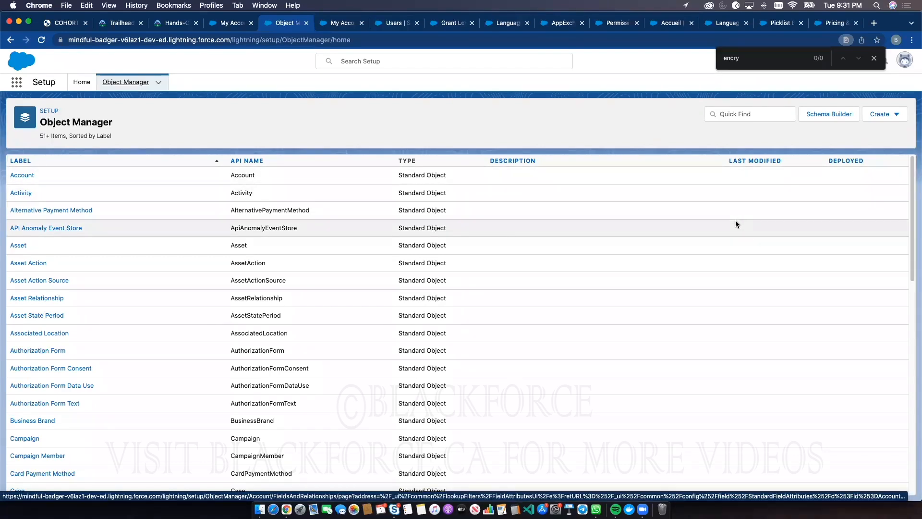
Return to the Sales app and reload the My Accounts list
{"action": "left_click", "coordinate": [232, 24]}
{"action": "left_click", "coordinate": [429, 63]}
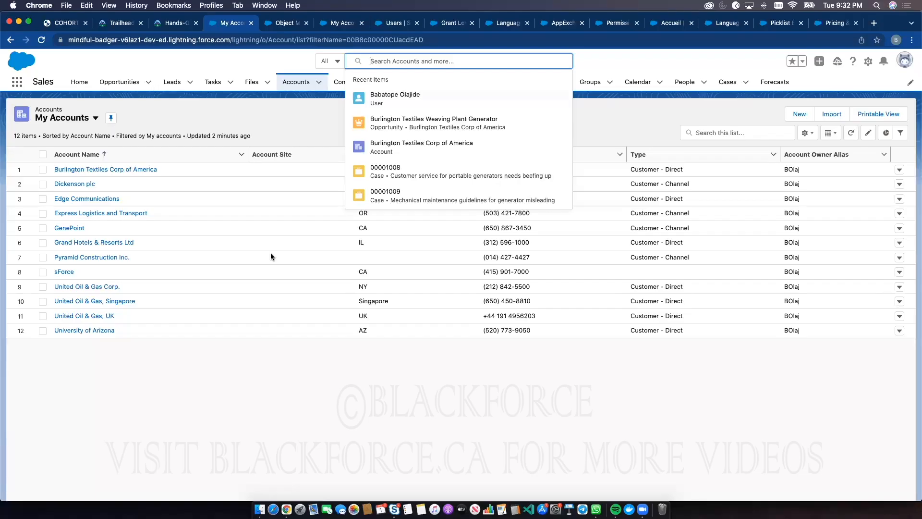
{"action": "left_click", "coordinate": [301, 112]}
{"action": "left_click", "coordinate": [303, 85]}
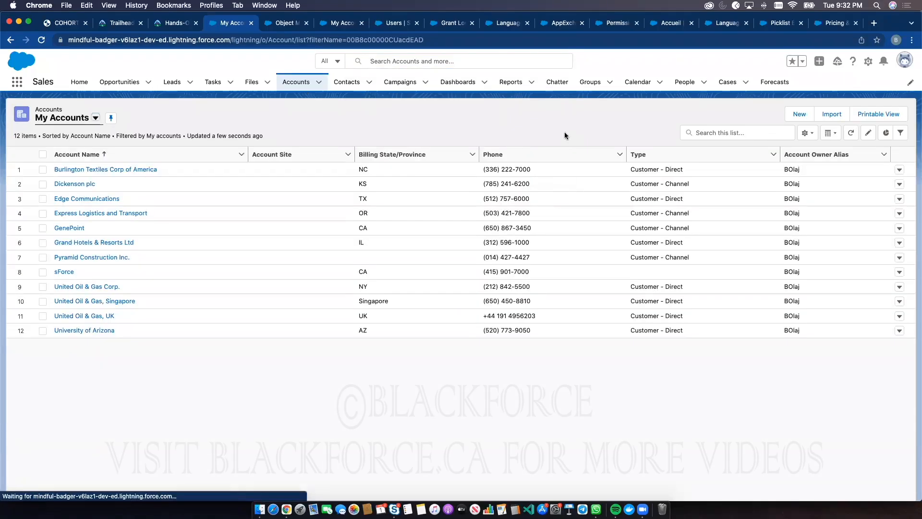
Open a new account form, highlight the required Account Name label, and close the form without saving
{"action": "left_click", "coordinate": [799, 114]}
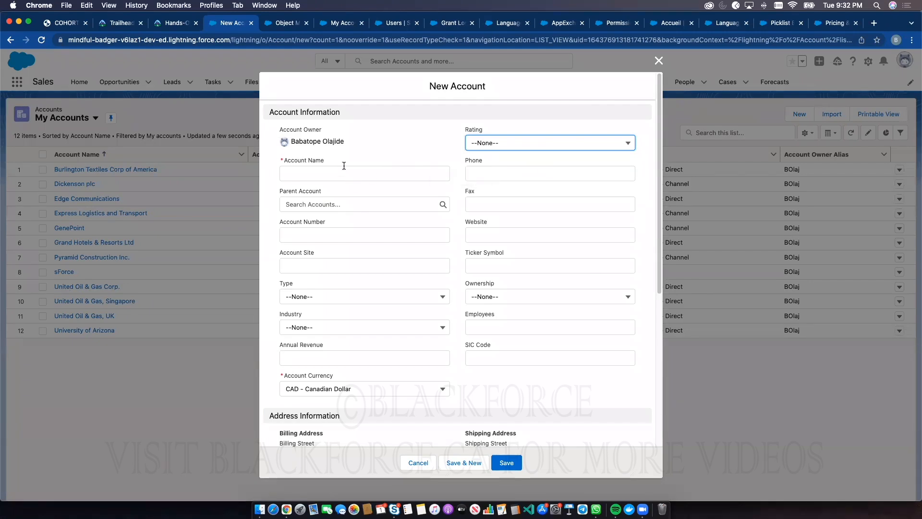
{"action": "left_click_drag", "start_coordinate": [326, 160], "coordinate": [283, 164]}
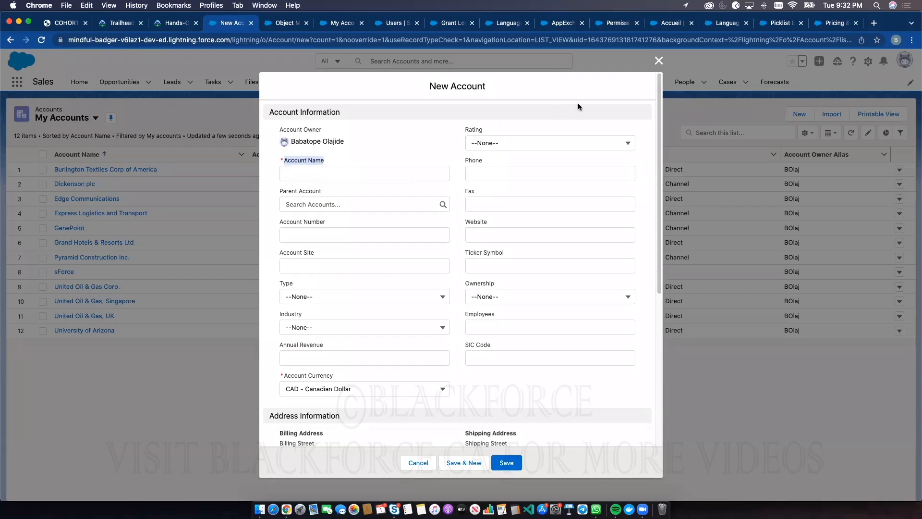
{"action": "left_click", "coordinate": [658, 62]}
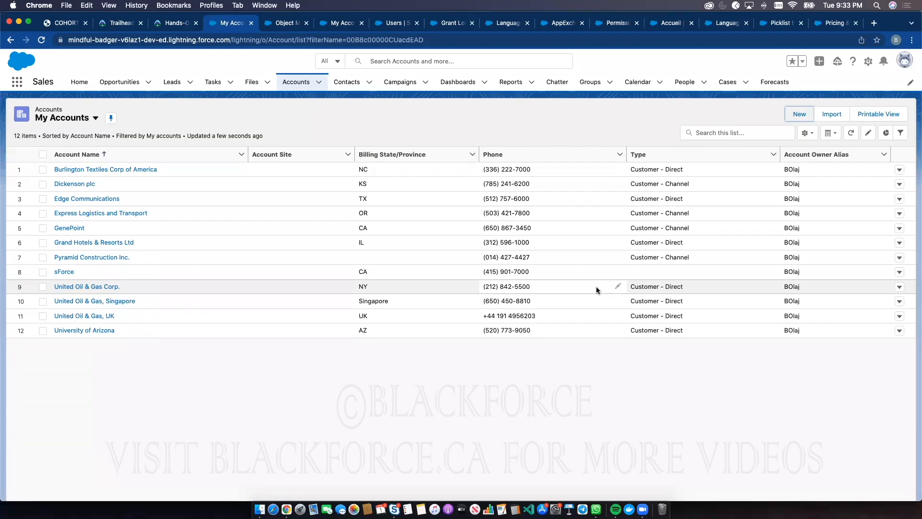
Switch to the COHORT 3 training PDF at the Configuration and Setup (20%) topic list
{"action": "left_click", "coordinate": [54, 24]}
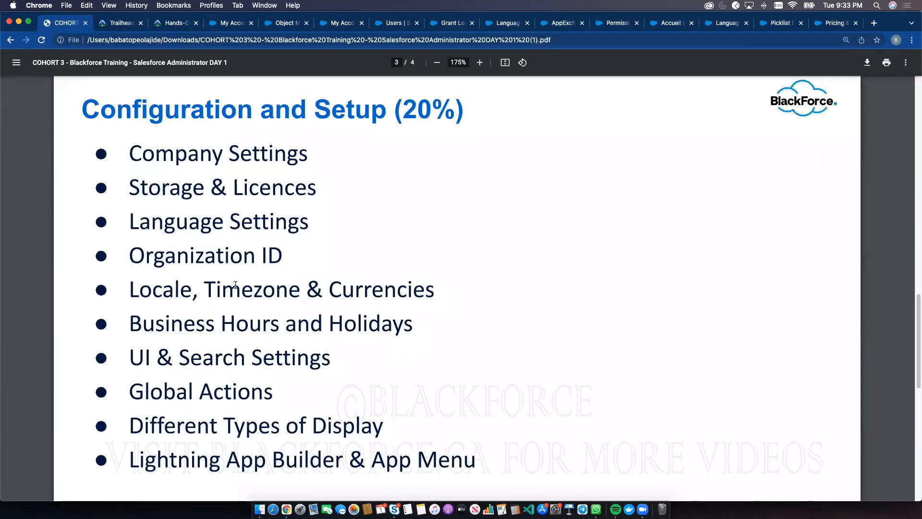
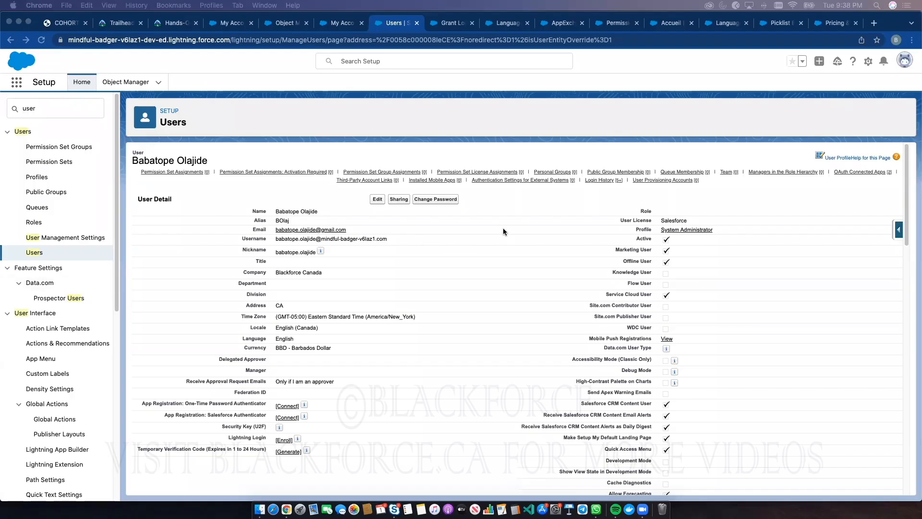
Look over the user's detail page and its related lists, and open Company Information by searching Setup for "company"
{"action": "scroll", "coordinate": [286, 222], "scroll_direction": "up", "scroll_amount": 1}
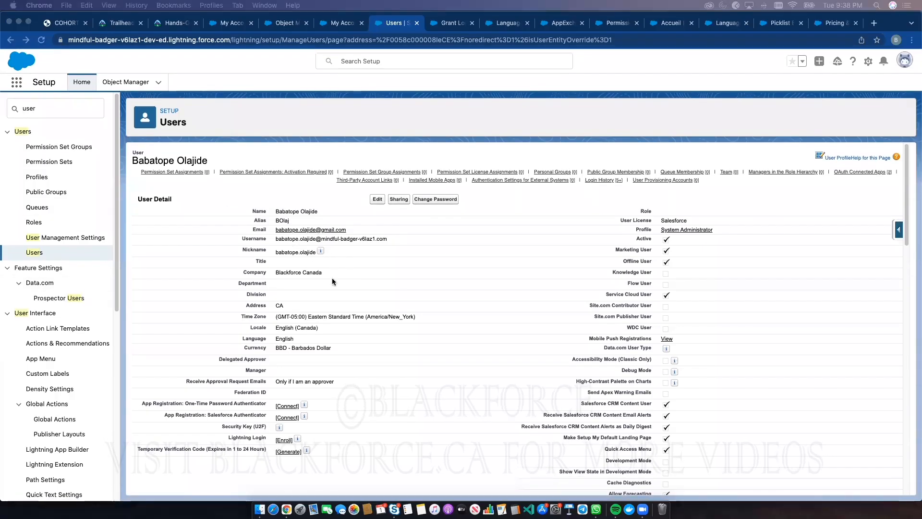
{"action": "scroll", "coordinate": [380, 287], "scroll_direction": "down", "scroll_amount": 3}
{"action": "scroll", "coordinate": [379, 285], "scroll_direction": "down", "scroll_amount": 8}
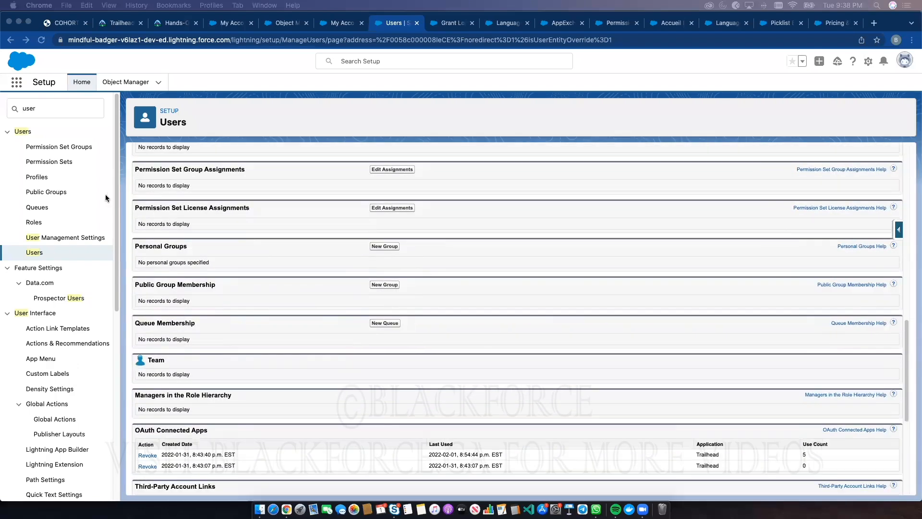
{"action": "left_click", "coordinate": [49, 108]}
{"action": "type", "text": "company"}
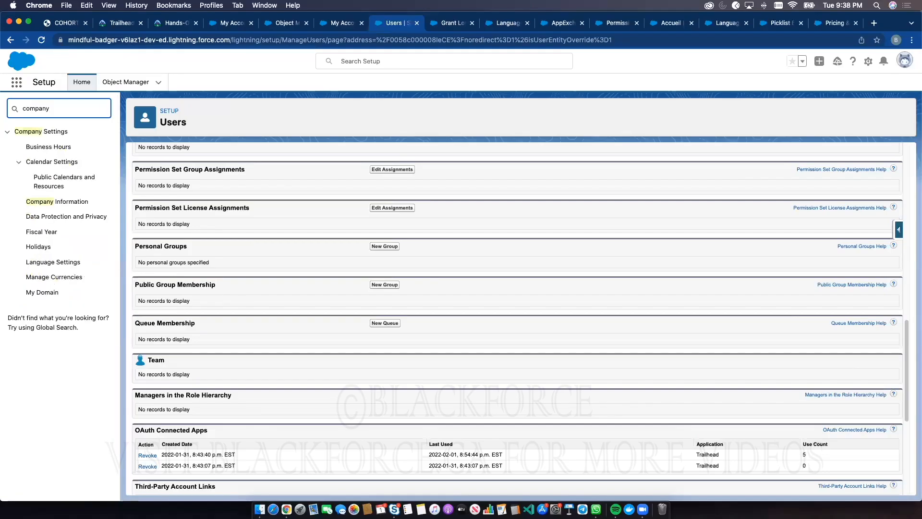
{"action": "left_click", "coordinate": [53, 201]}
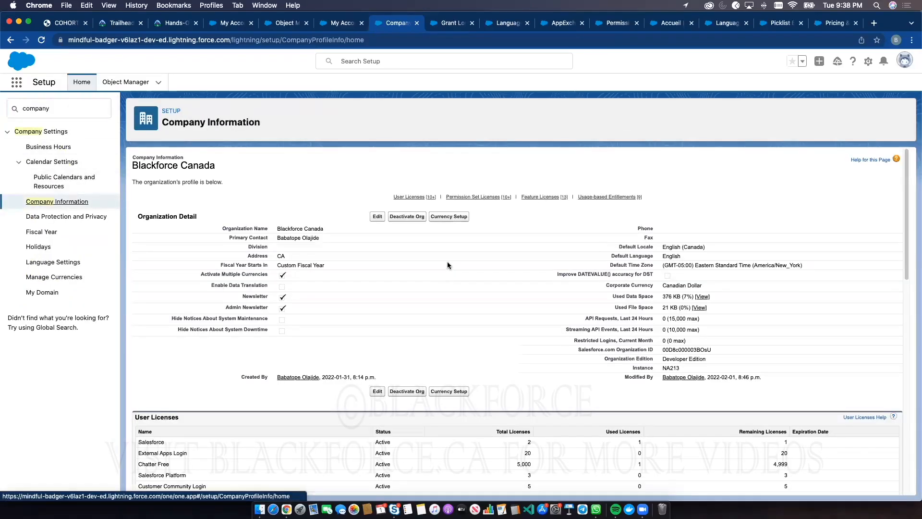
Look through the User, Permission Set and Feature License lists on Company Information, highlighting the Salesforce user license
{"action": "scroll", "coordinate": [430, 263], "scroll_direction": "down", "scroll_amount": 5}
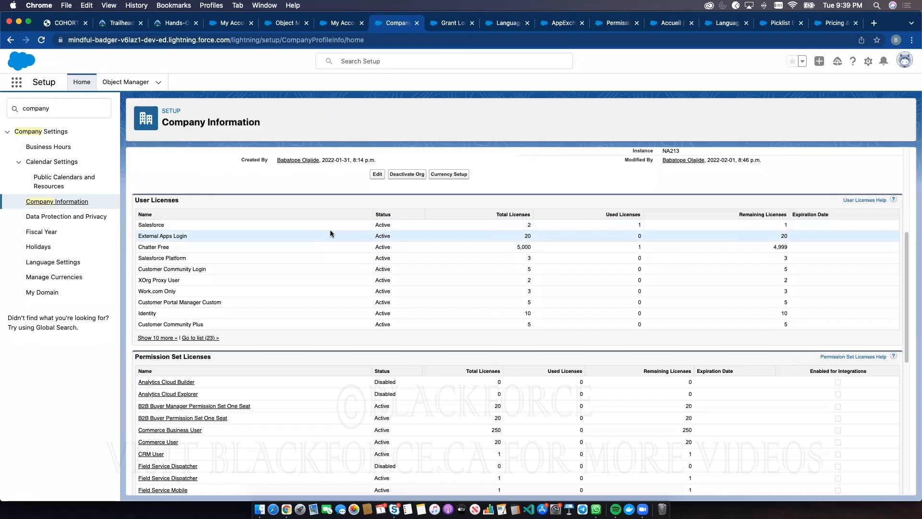
{"action": "scroll", "coordinate": [287, 242], "scroll_direction": "down", "scroll_amount": 5}
{"action": "scroll", "coordinate": [287, 242], "scroll_direction": "down", "scroll_amount": 1}
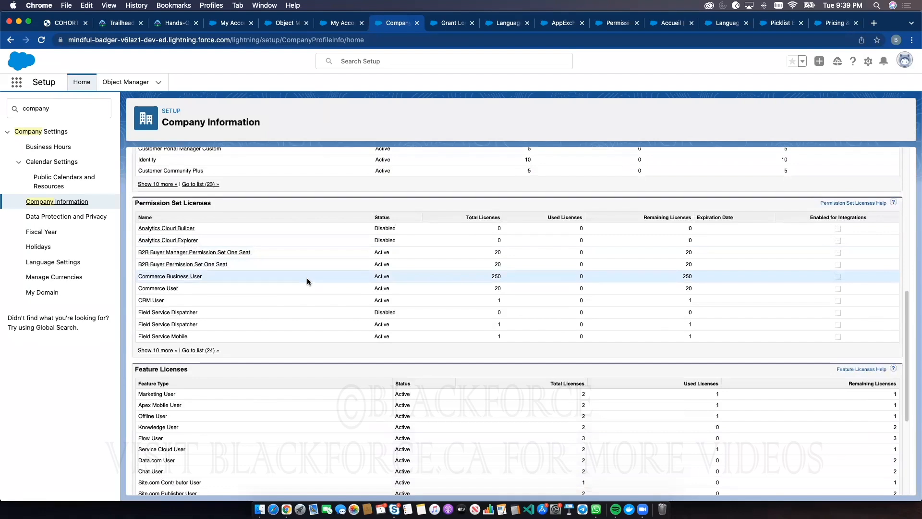
{"action": "scroll", "coordinate": [306, 278], "scroll_direction": "up", "scroll_amount": 5}
{"action": "double_click", "coordinate": [155, 204]}
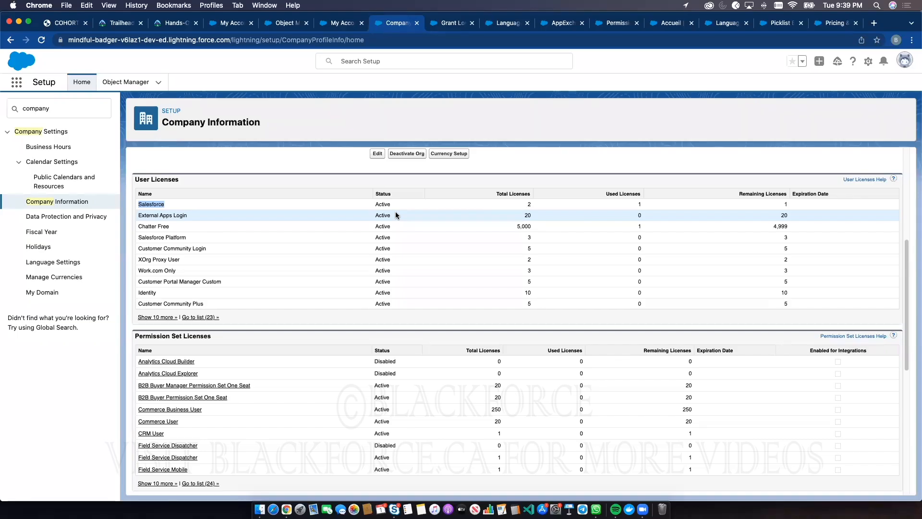
{"action": "scroll", "coordinate": [396, 214], "scroll_direction": "down", "scroll_amount": 10}
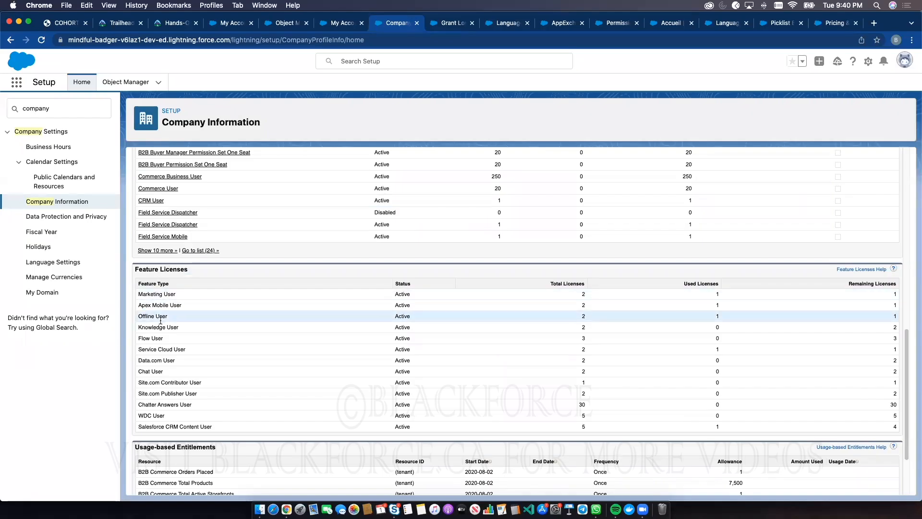
{"action": "scroll", "coordinate": [183, 195], "scroll_direction": "up", "scroll_amount": 3}
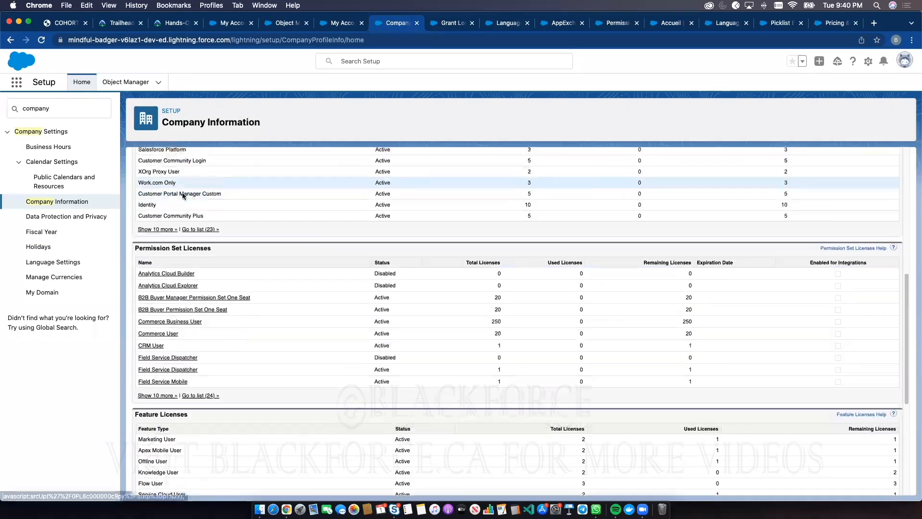
{"action": "scroll", "coordinate": [183, 195], "scroll_direction": "up", "scroll_amount": 2}
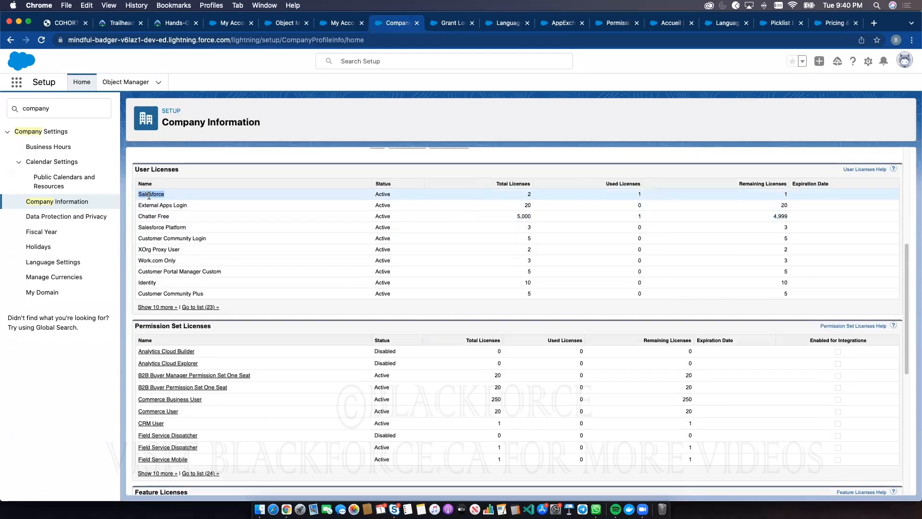
Highlight the Permission Set Licenses heading and compare that list with the User Licenses and Feature Licenses lists
{"action": "scroll", "coordinate": [243, 317], "scroll_direction": "down", "scroll_amount": 3}
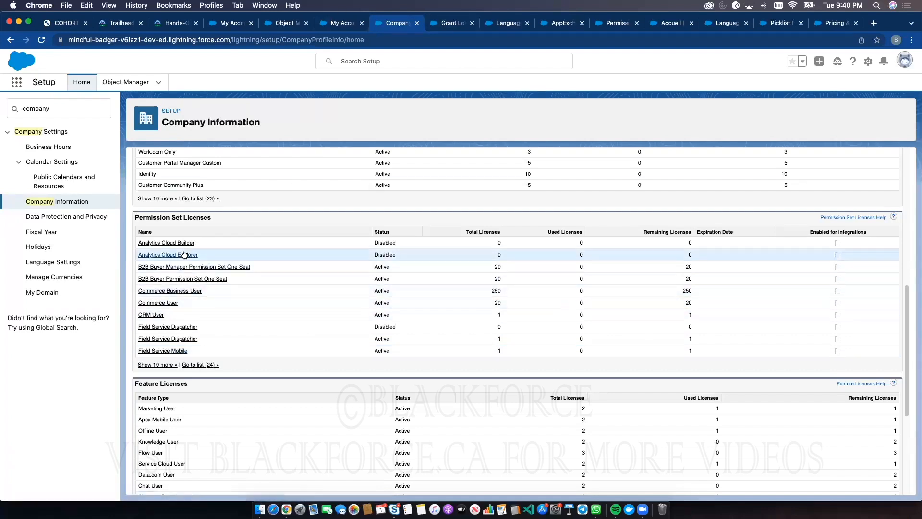
{"action": "triple_click", "coordinate": [159, 217]}
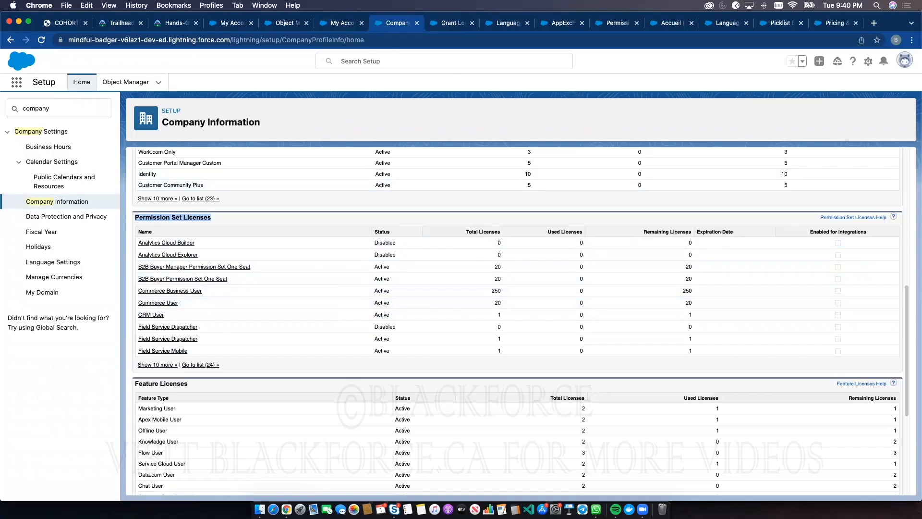
{"action": "scroll", "coordinate": [459, 293], "scroll_direction": "up", "scroll_amount": 10}
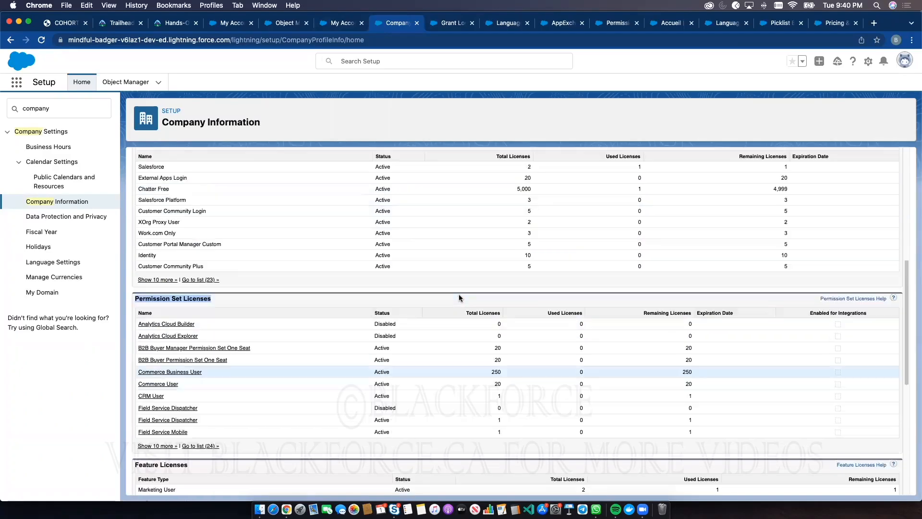
{"action": "scroll", "coordinate": [356, 338], "scroll_direction": "down", "scroll_amount": 10}
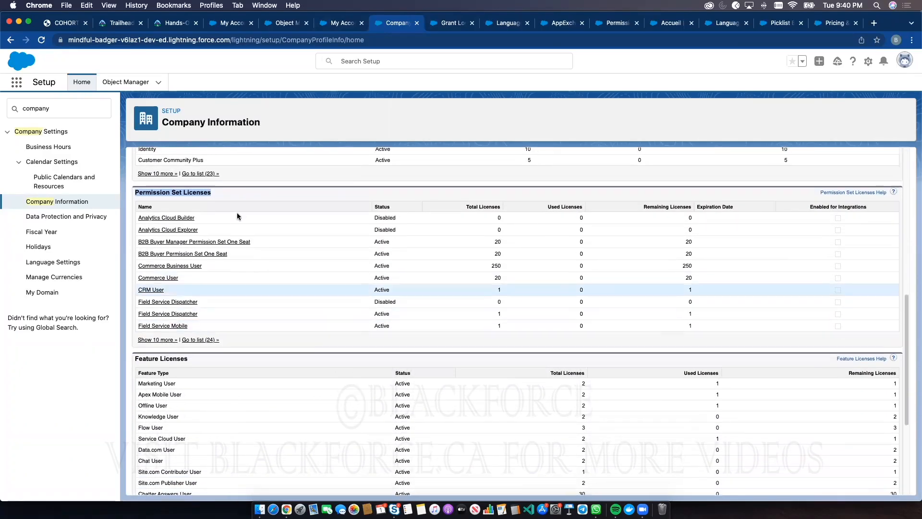
{"action": "scroll", "coordinate": [306, 297], "scroll_direction": "down", "scroll_amount": 3}
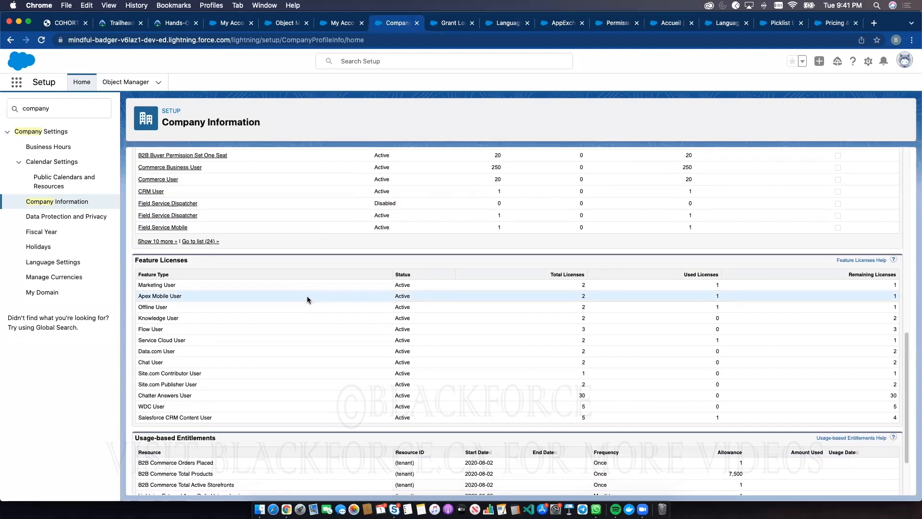
{"action": "scroll", "coordinate": [307, 295], "scroll_direction": "up", "scroll_amount": 10}
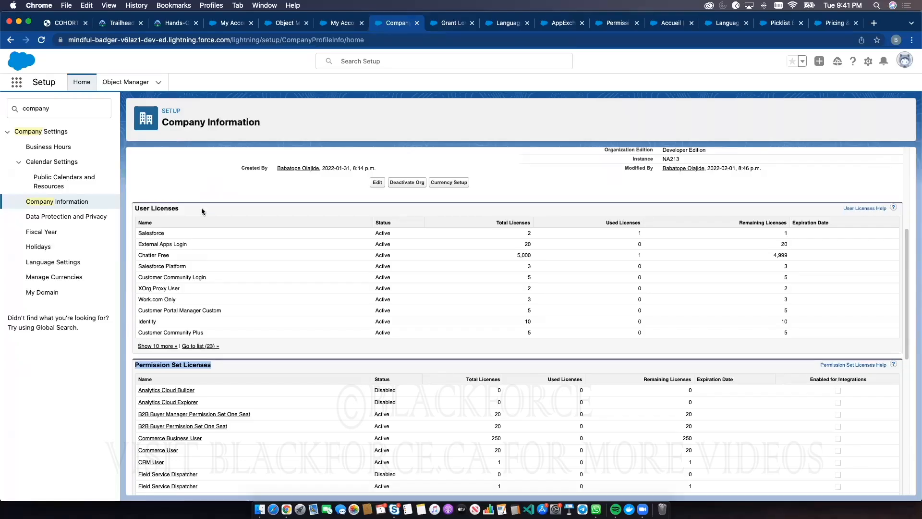
Highlight the Salesforce user license and, under Feature Licenses, the Marketing User and Apex Mobile User entries
{"action": "double_click", "coordinate": [152, 232]}
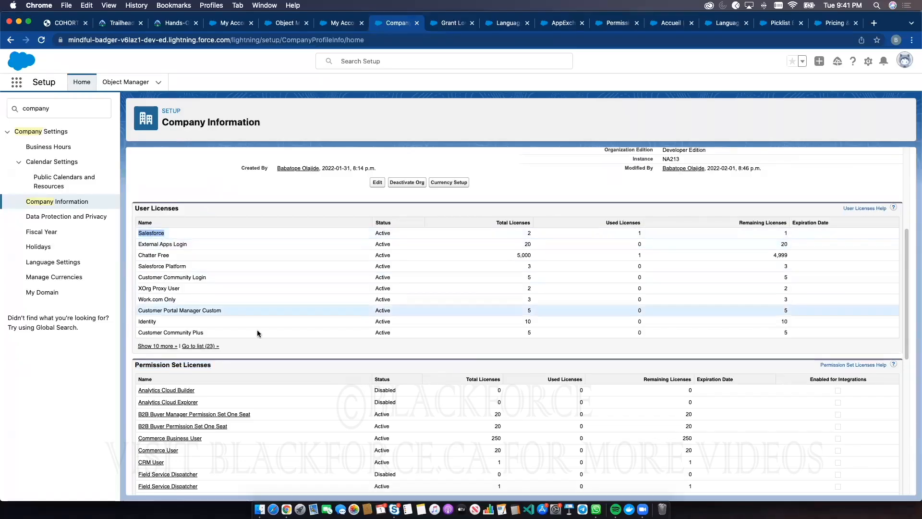
{"action": "scroll", "coordinate": [261, 365], "scroll_direction": "down", "scroll_amount": 4}
{"action": "scroll", "coordinate": [233, 381], "scroll_direction": "down", "scroll_amount": 1}
{"action": "double_click", "coordinate": [152, 387]}
{"action": "double_click", "coordinate": [160, 397]}
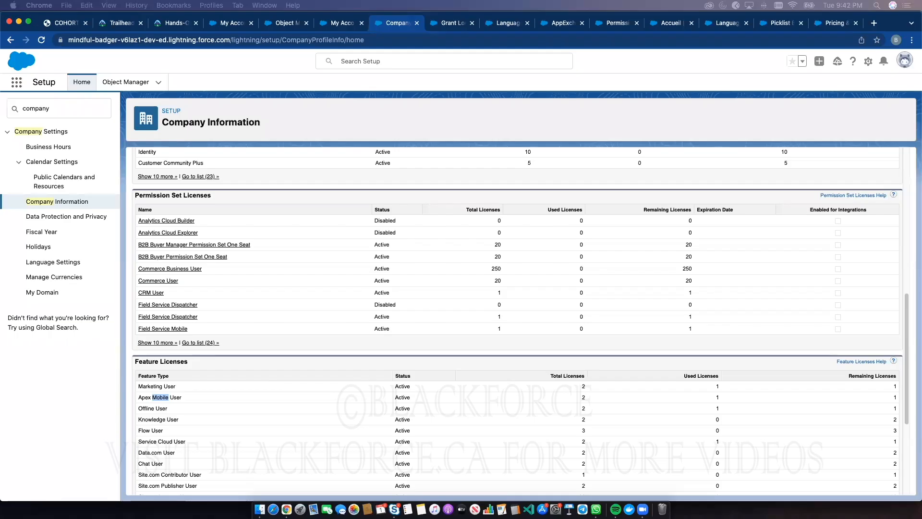
Search Setup for "install" and open the Installed Packages page
{"action": "double_click", "coordinate": [37, 109]}
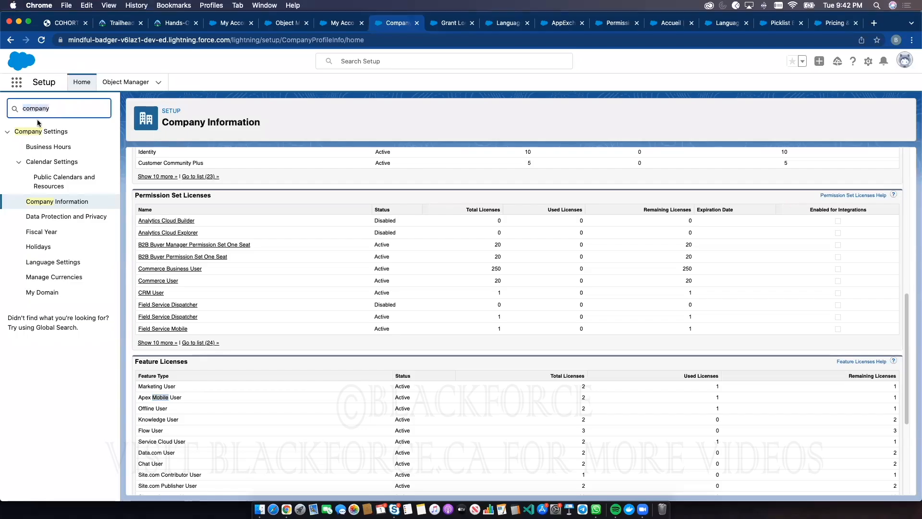
{"action": "type", "text": "install"}
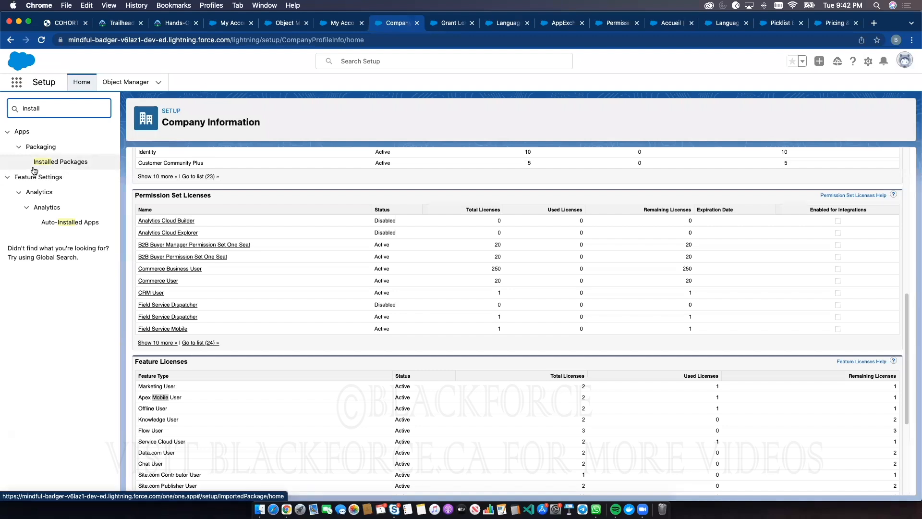
{"action": "left_click", "coordinate": [54, 162]}
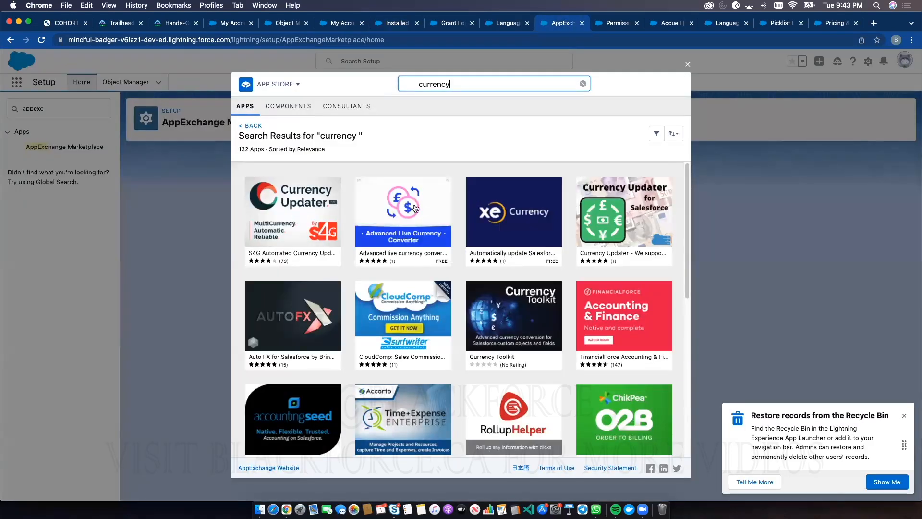
Preview the currency app descriptions in the AppExchange Marketplace search results
{"action": "mouse_move", "coordinate": [475, 329]}
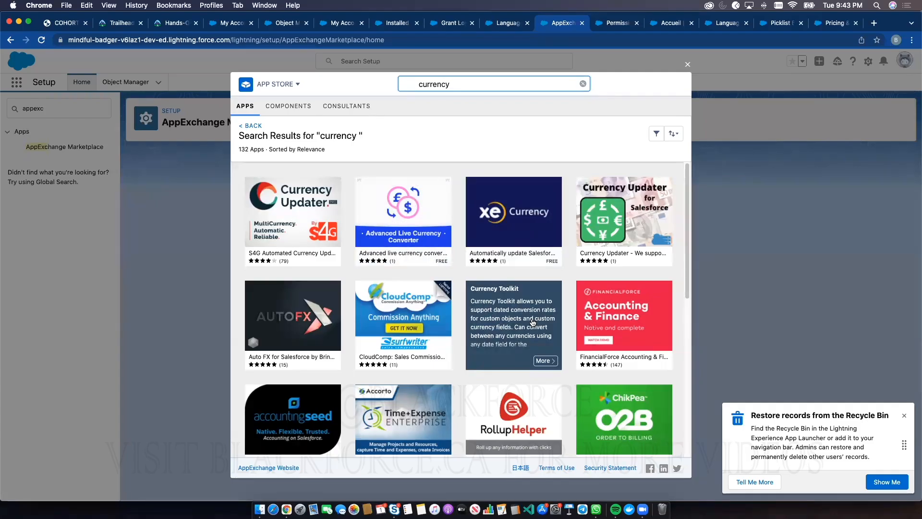
{"action": "mouse_move", "coordinate": [507, 264]}
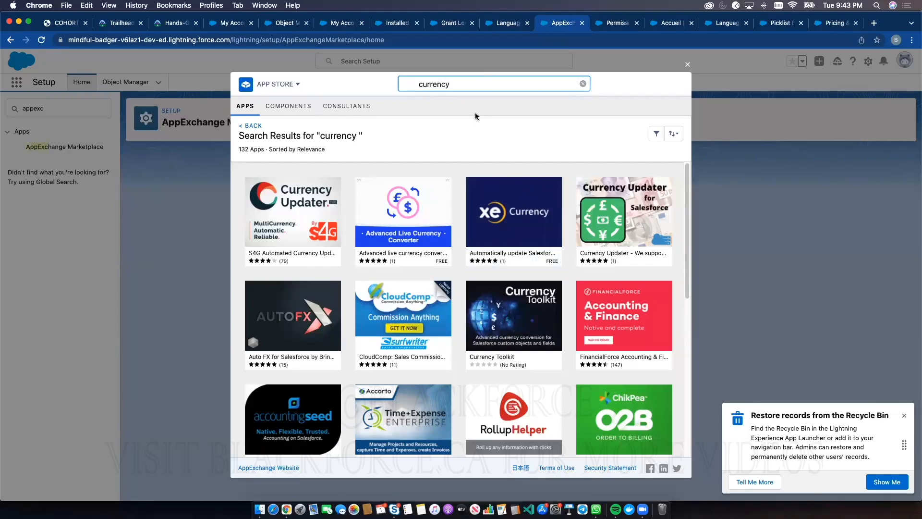
{"action": "mouse_move", "coordinate": [291, 236]}
Go to the Grant Account Login Access page and open the profile's personal settings from there
{"action": "left_click", "coordinate": [456, 24]}
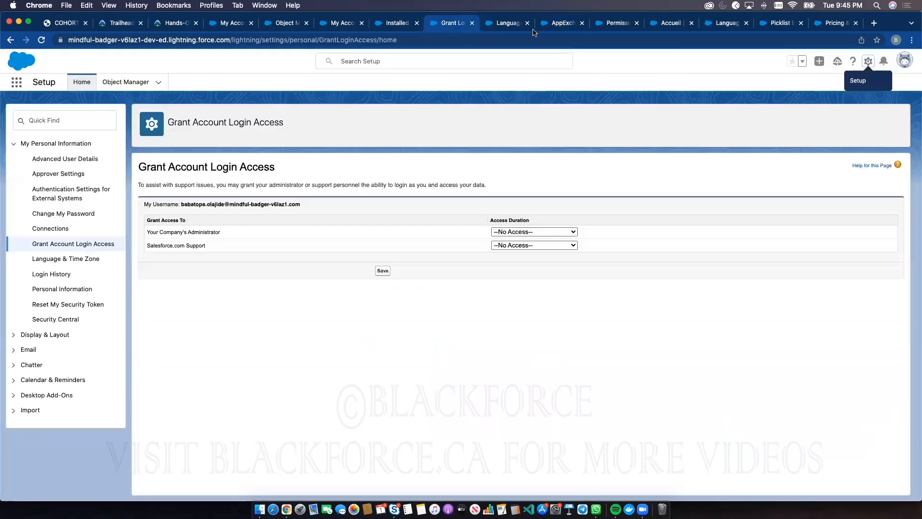
{"action": "left_click", "coordinate": [904, 60]}
{"action": "left_click", "coordinate": [797, 115]}
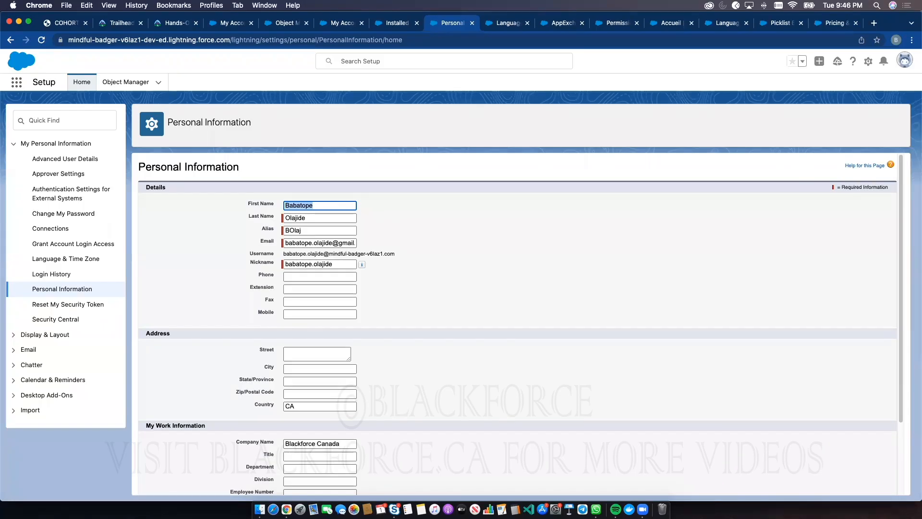
Return to the Object Manager list and close the browser's page search for "encry"
{"action": "left_click", "coordinate": [384, 27]}
{"action": "left_click", "coordinate": [341, 29]}
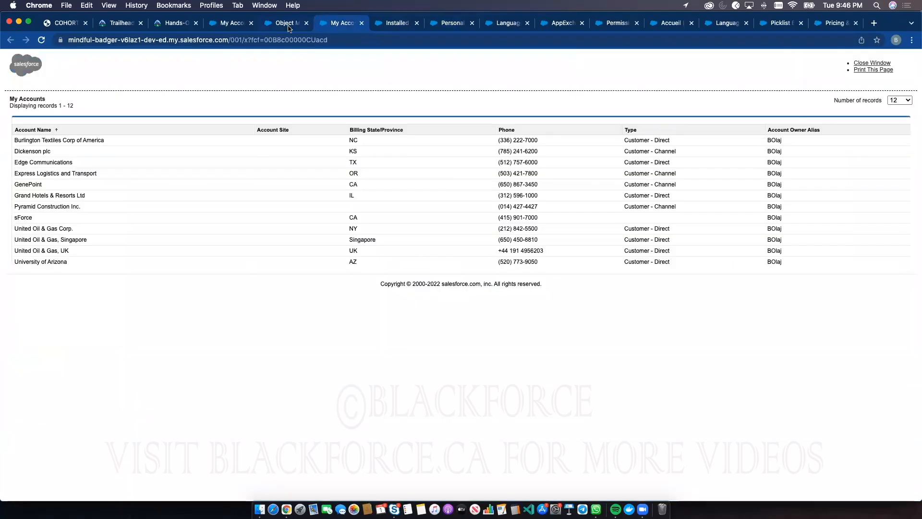
{"action": "left_click", "coordinate": [291, 29]}
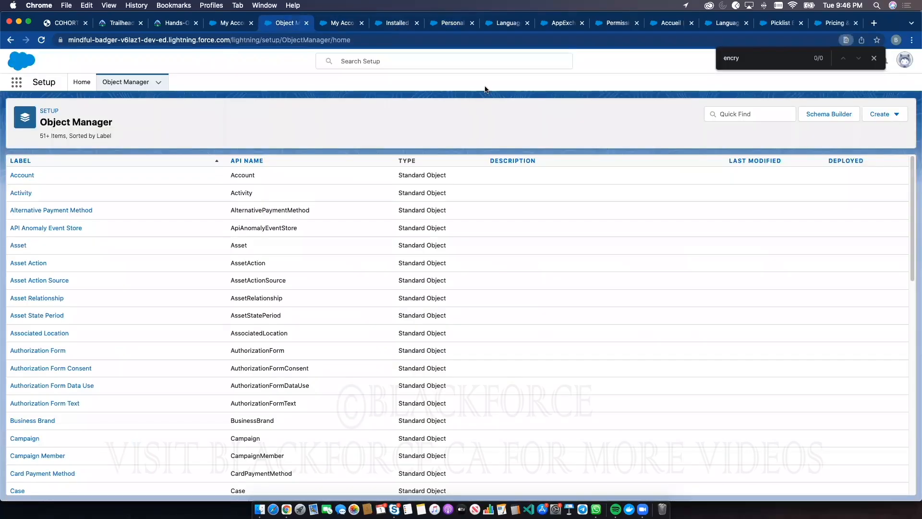
{"action": "left_click", "coordinate": [873, 58]}
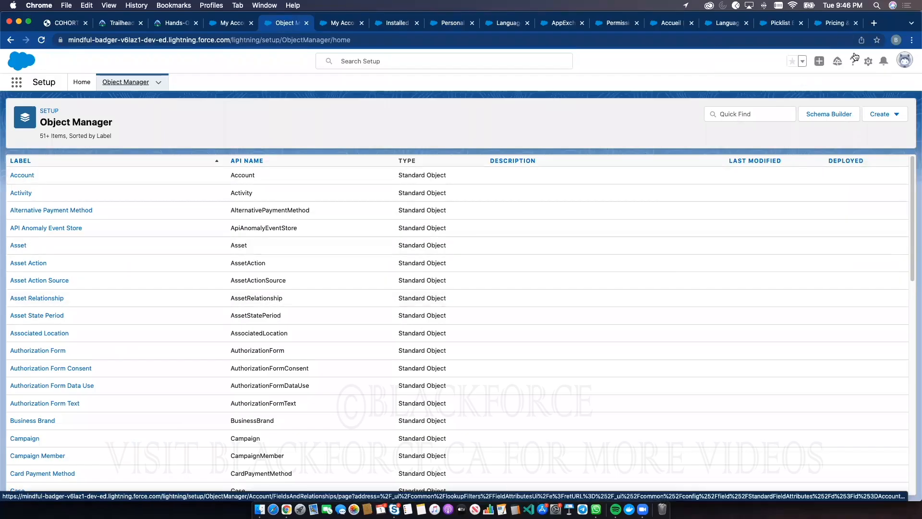
Switch from the Object Manager page to Salesforce Classic
{"action": "left_click", "coordinate": [904, 60]}
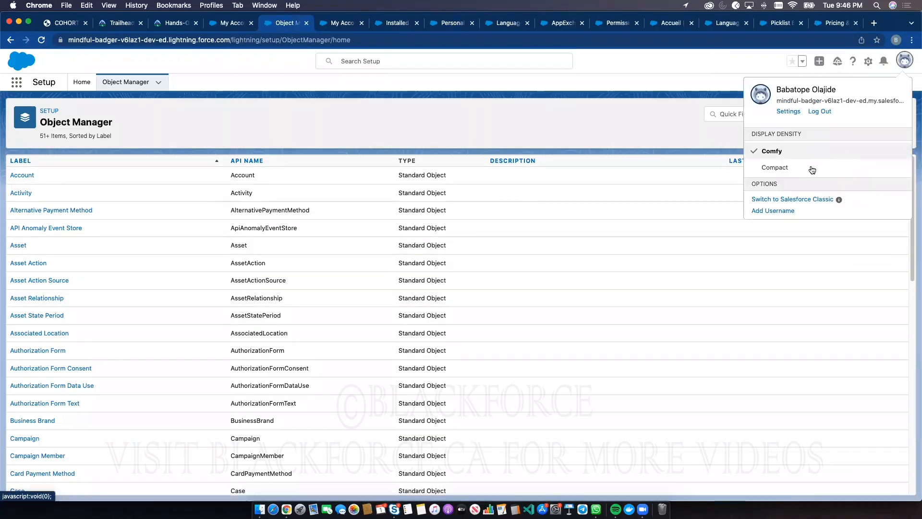
{"action": "left_click", "coordinate": [785, 200]}
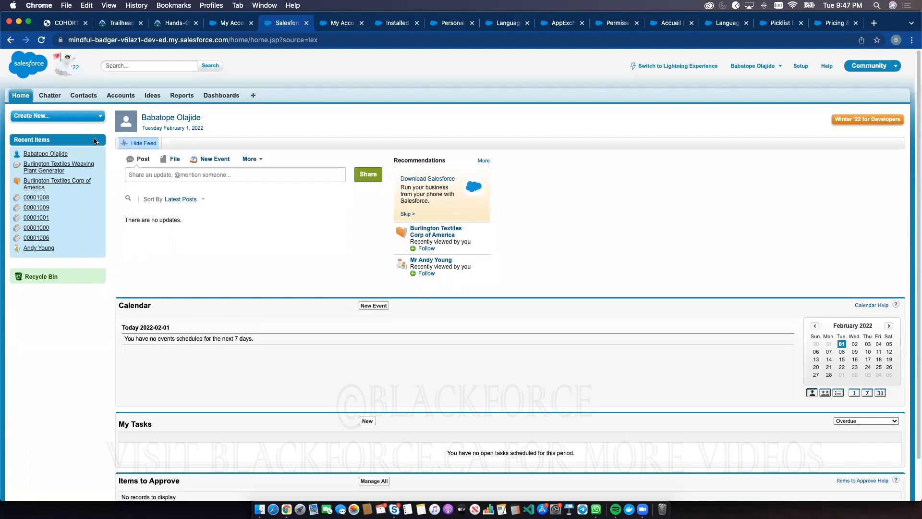
{"action": "mouse_move", "coordinate": [96, 153]}
Compare the Salesforce Classic home page with the Lightning My Accounts list, ending on the My Accounts list
{"action": "left_click", "coordinate": [239, 24]}
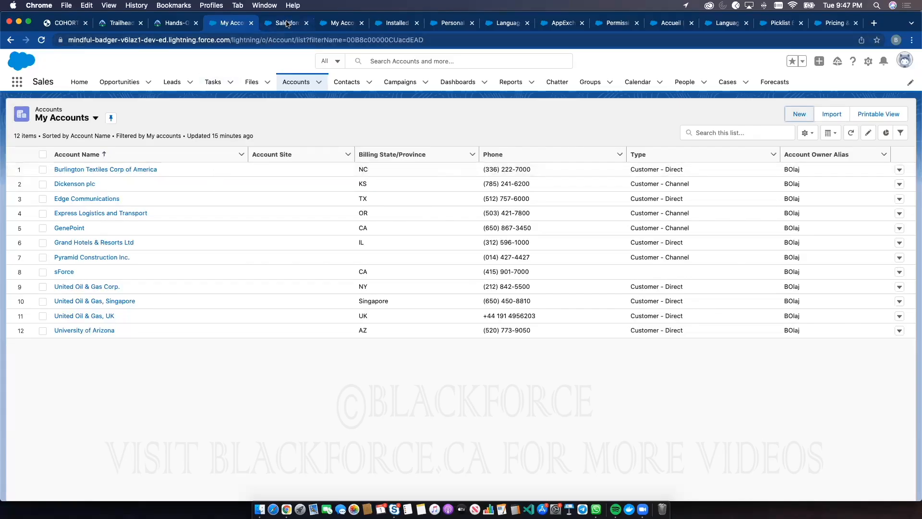
{"action": "left_click", "coordinate": [286, 24]}
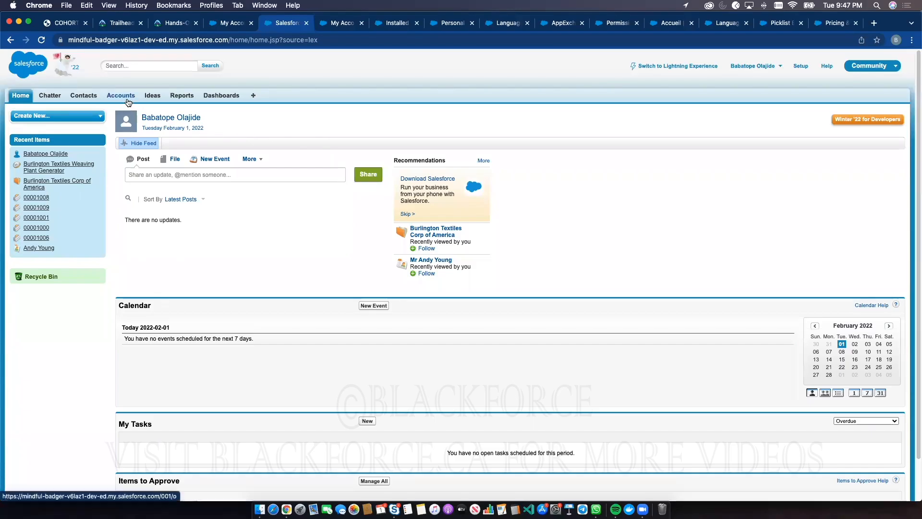
{"action": "left_click", "coordinate": [226, 23]}
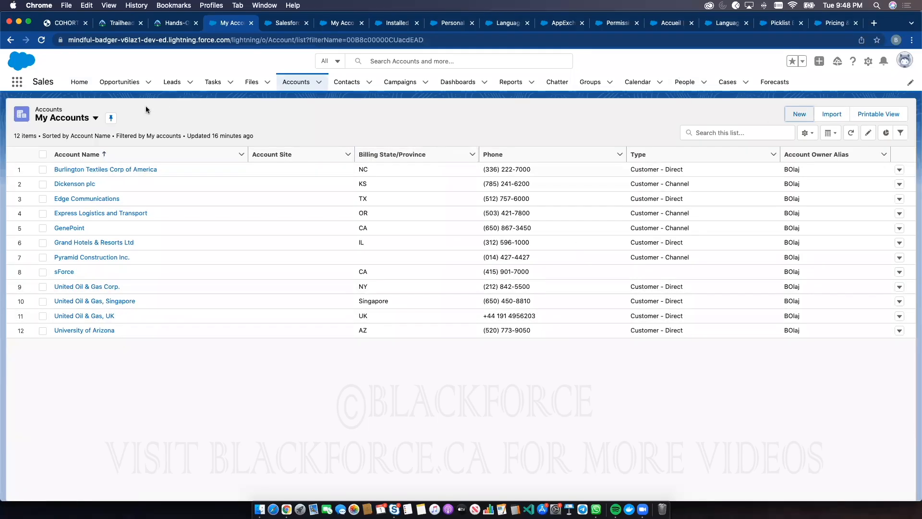
{"action": "left_click", "coordinate": [282, 23]}
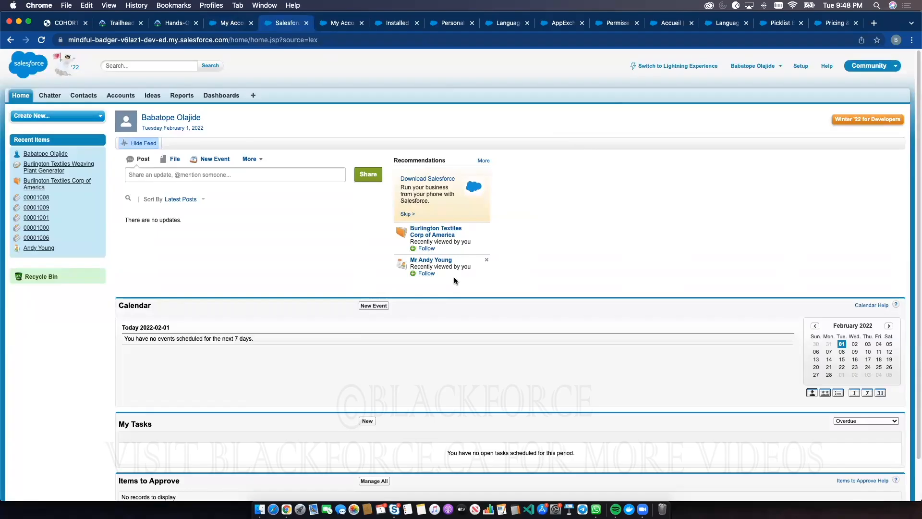
{"action": "left_click", "coordinate": [232, 24]}
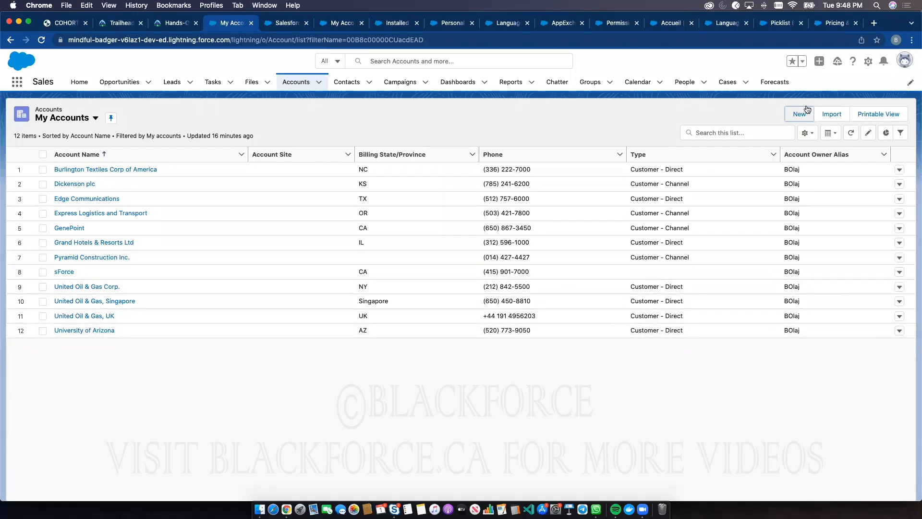
Open Setup for the current app from the My Accounts list
{"action": "left_click", "coordinate": [866, 61]}
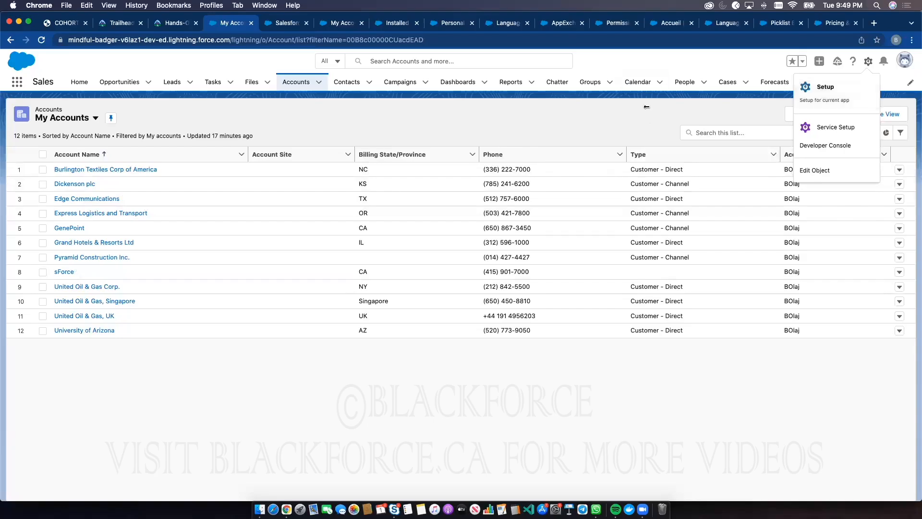
{"action": "left_click", "coordinate": [868, 63]}
{"action": "left_click", "coordinate": [869, 64]}
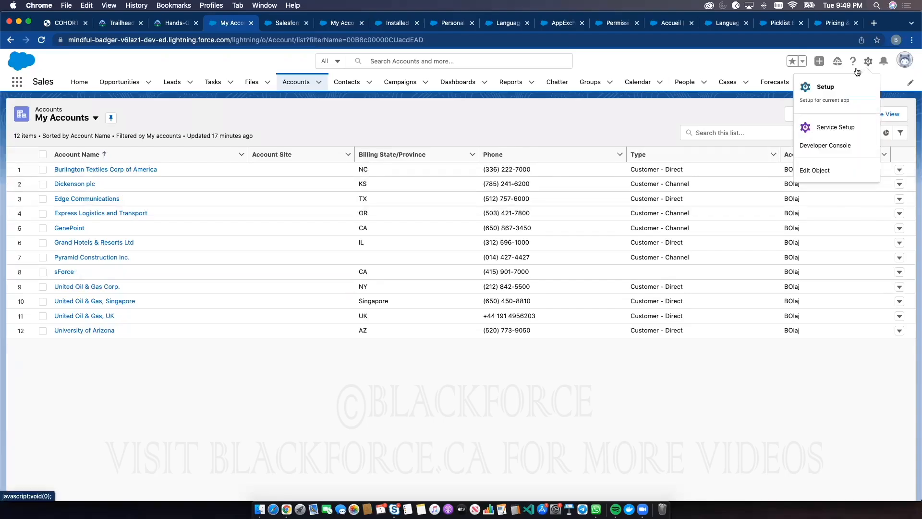
{"action": "left_click", "coordinate": [830, 91]}
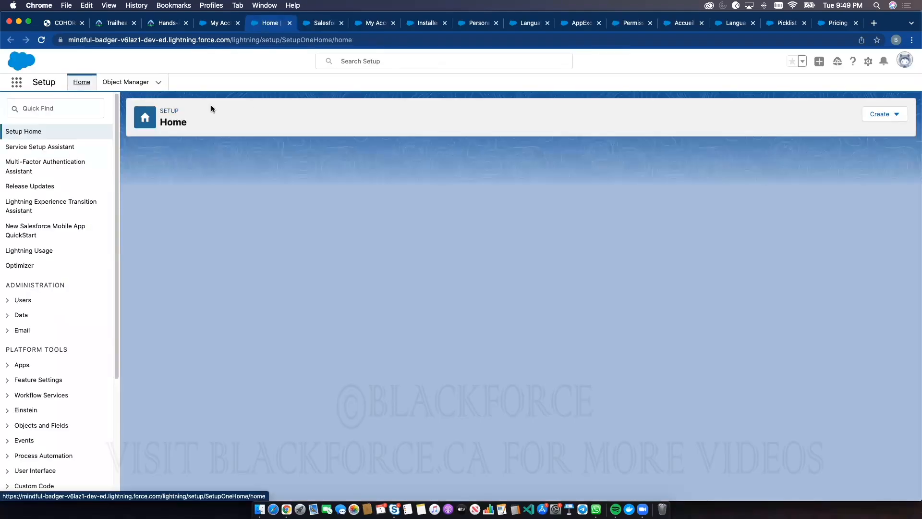
Search Setup for "compan" and open the organization profile under Company Information for editing
{"action": "type", "text": "compan"}
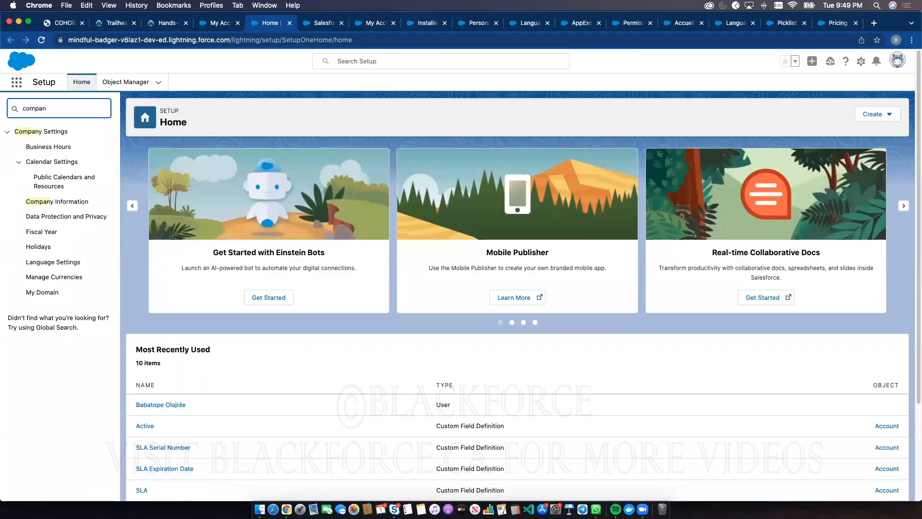
{"action": "left_click", "coordinate": [67, 264]}
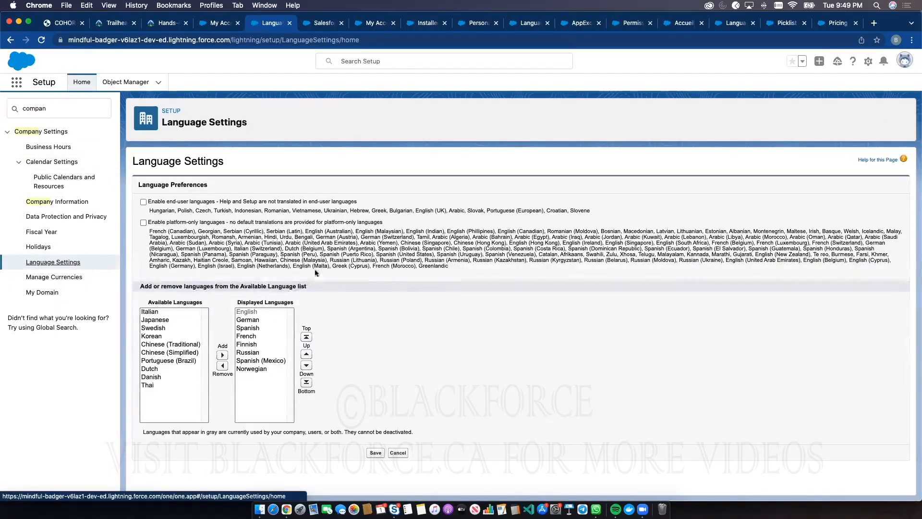
{"action": "left_click", "coordinate": [59, 202]}
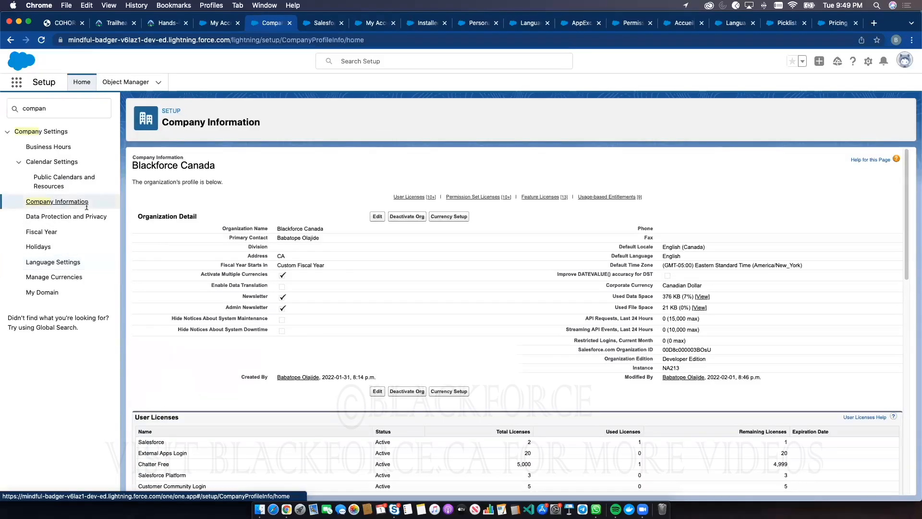
{"action": "left_click", "coordinate": [376, 217]}
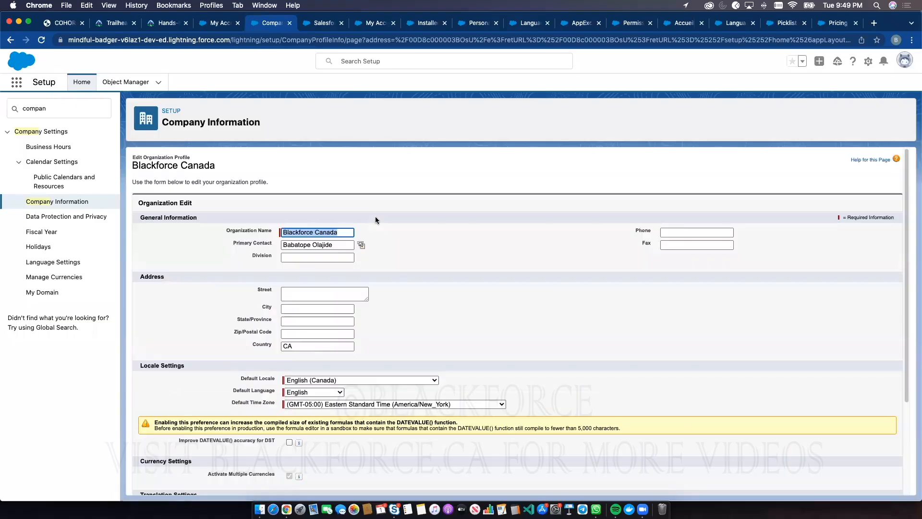
Examine the available Default Locale and Default Language options in the organization's Locale Settings without changing either one
{"action": "scroll", "coordinate": [452, 338], "scroll_direction": "down", "scroll_amount": 3}
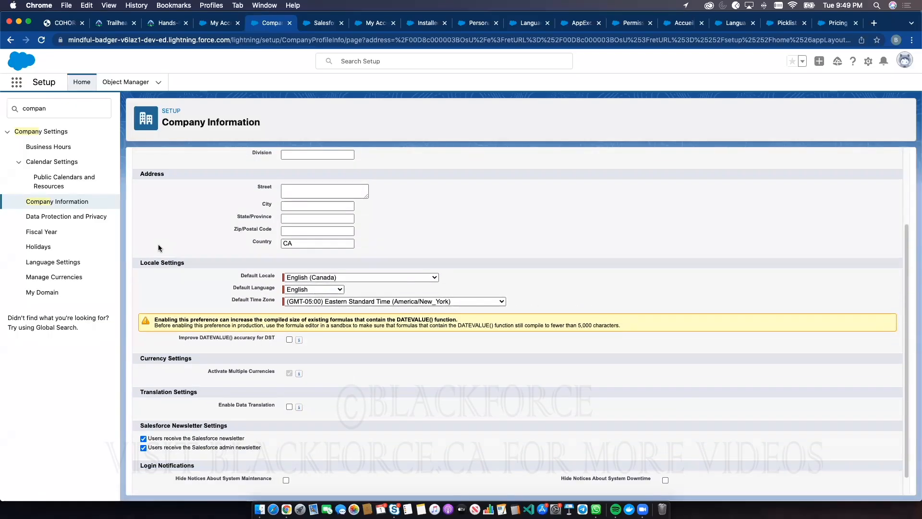
{"action": "left_click_drag", "start_coordinate": [140, 262], "coordinate": [185, 265]}
{"action": "left_click", "coordinate": [332, 277]}
{"action": "left_click", "coordinate": [242, 276]}
{"action": "left_click_drag", "start_coordinate": [242, 276], "coordinate": [279, 277]}
{"action": "left_click", "coordinate": [294, 277]}
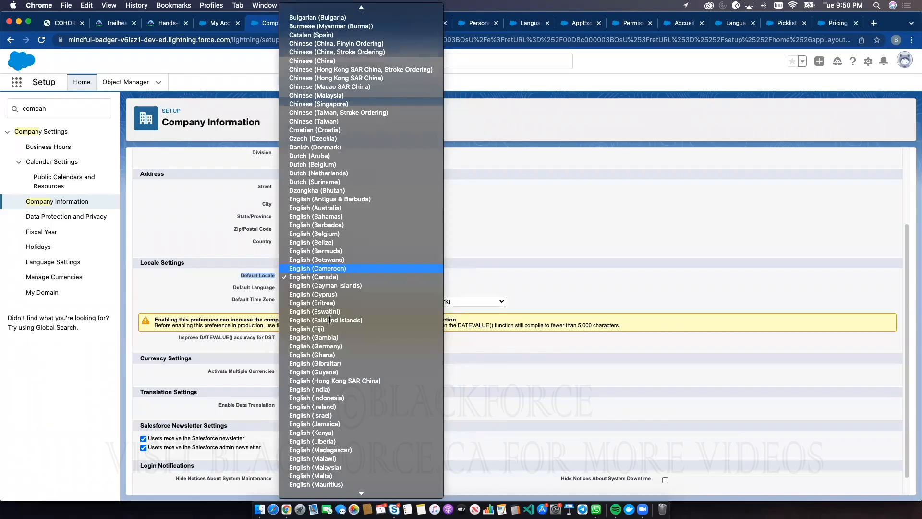
{"action": "key", "text": "Escape"}
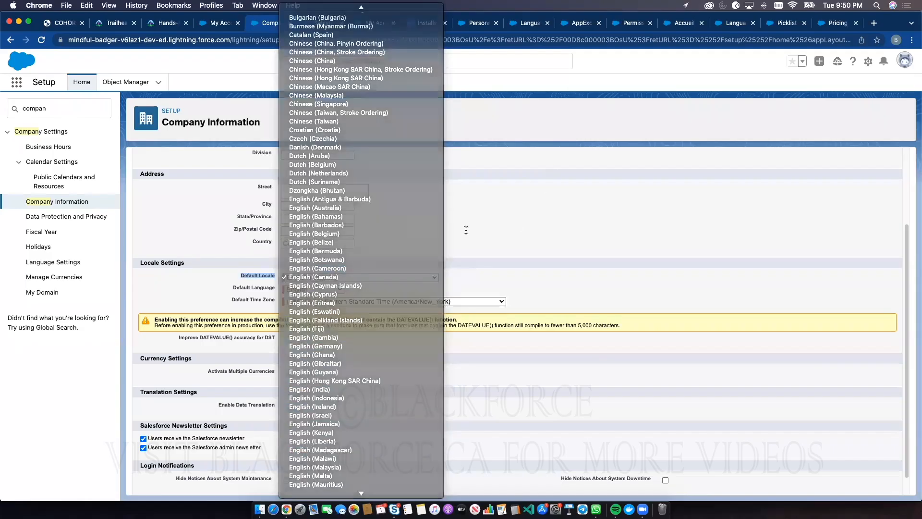
{"action": "left_click", "coordinate": [321, 287]}
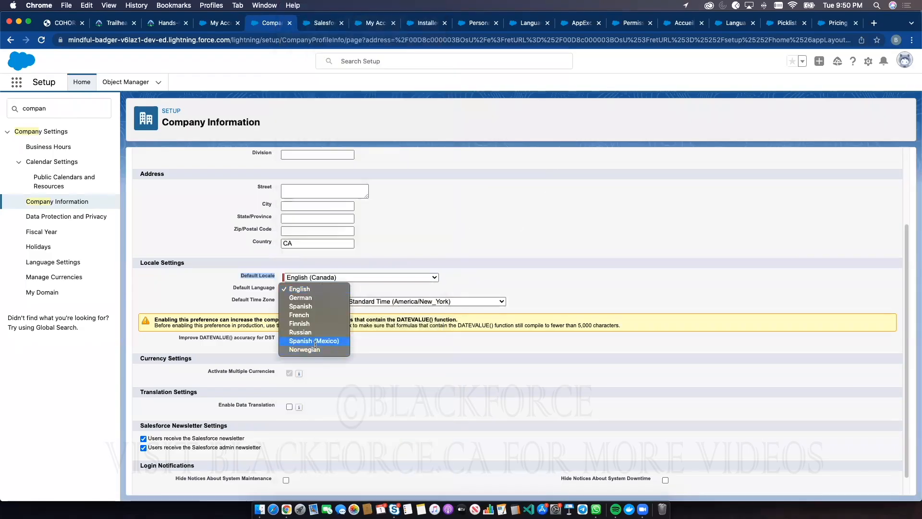
{"action": "key", "text": "Escape"}
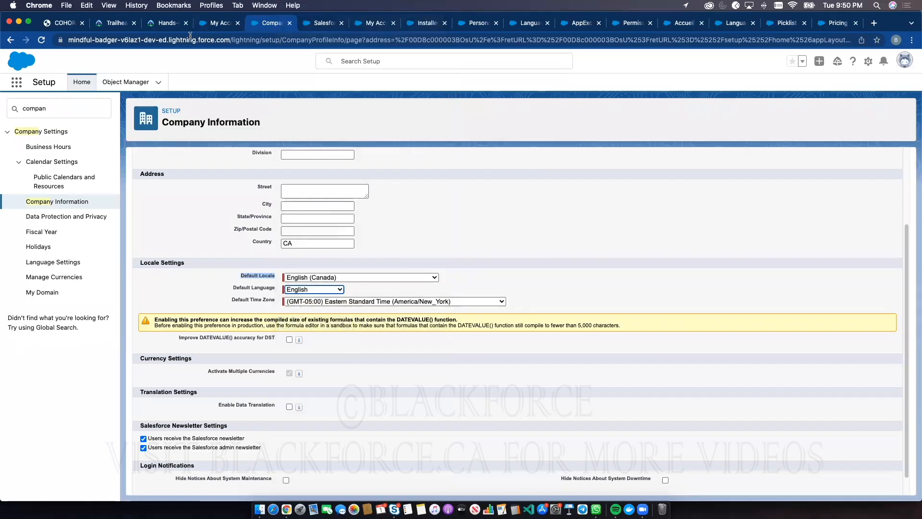
Compare the organization's Default Language options with the interface language of the My Accounts list, ending on the organization profile
{"action": "left_click", "coordinate": [209, 26]}
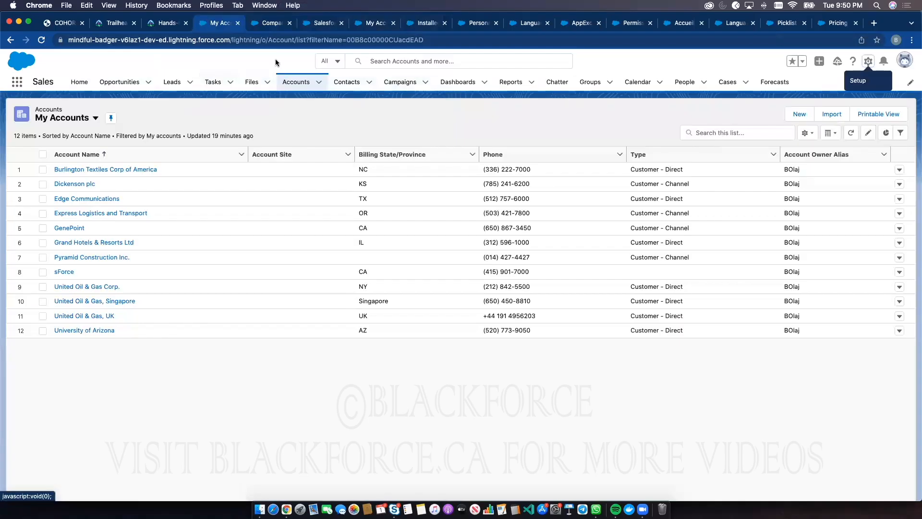
{"action": "left_click", "coordinate": [267, 23]}
{"action": "left_click", "coordinate": [309, 288]}
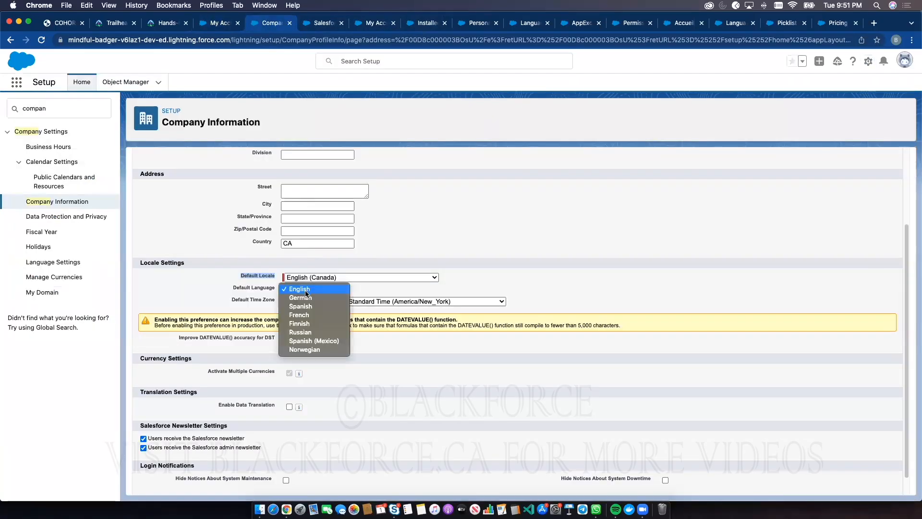
{"action": "left_click", "coordinate": [218, 22]}
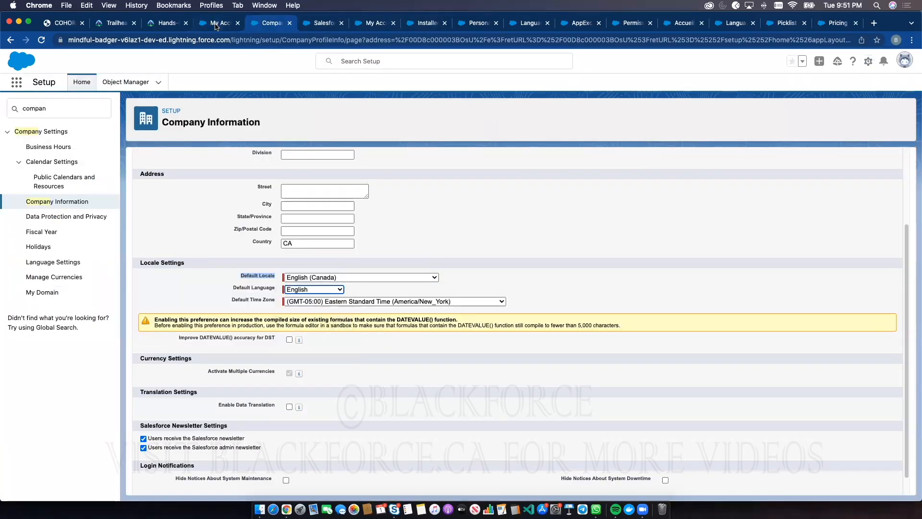
{"action": "left_click", "coordinate": [217, 22]}
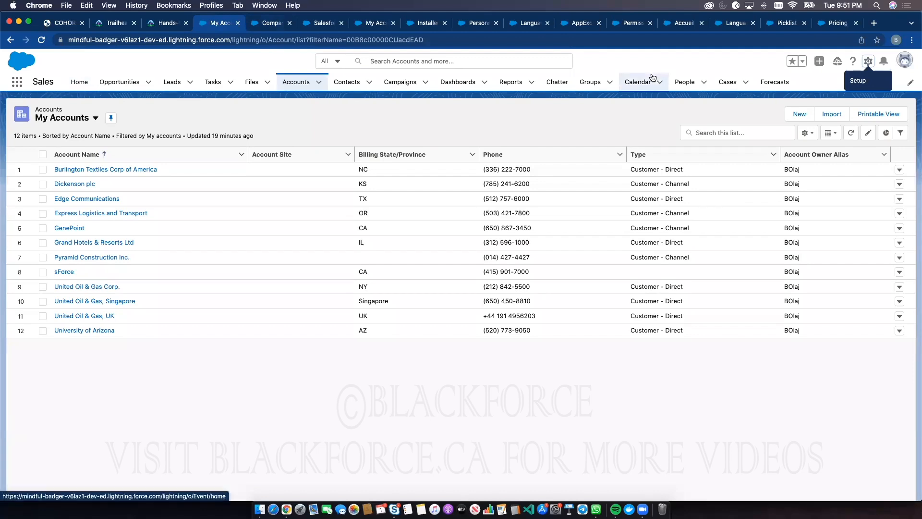
{"action": "left_click", "coordinate": [268, 22]}
{"action": "left_click", "coordinate": [328, 292]}
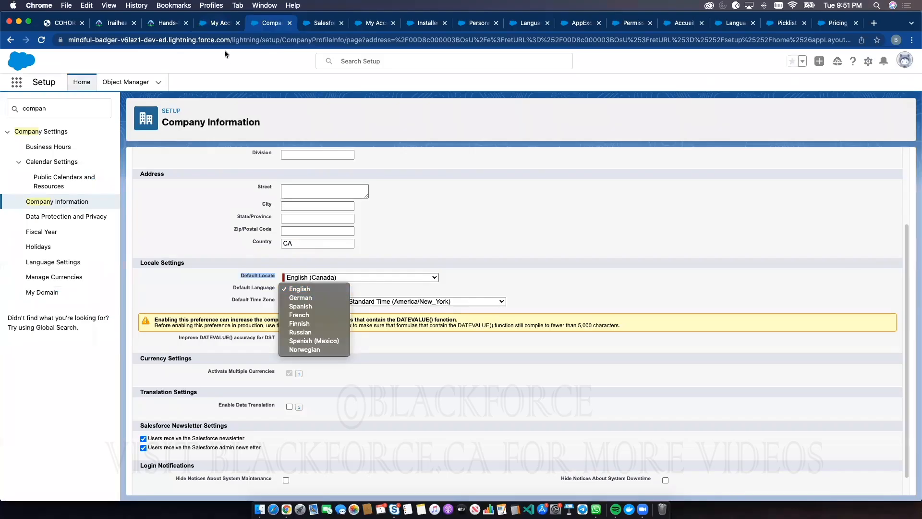
{"action": "left_click", "coordinate": [218, 23]}
{"action": "left_click", "coordinate": [218, 22]}
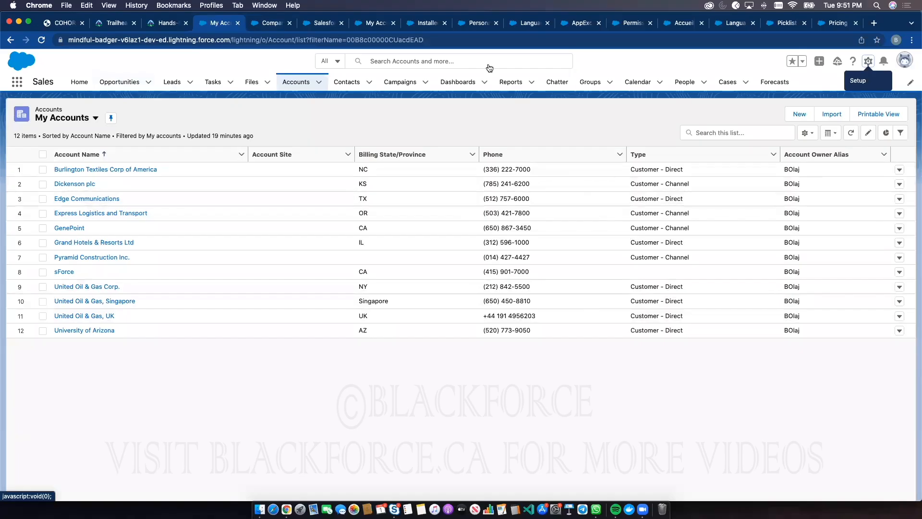
{"action": "left_click", "coordinate": [274, 24]}
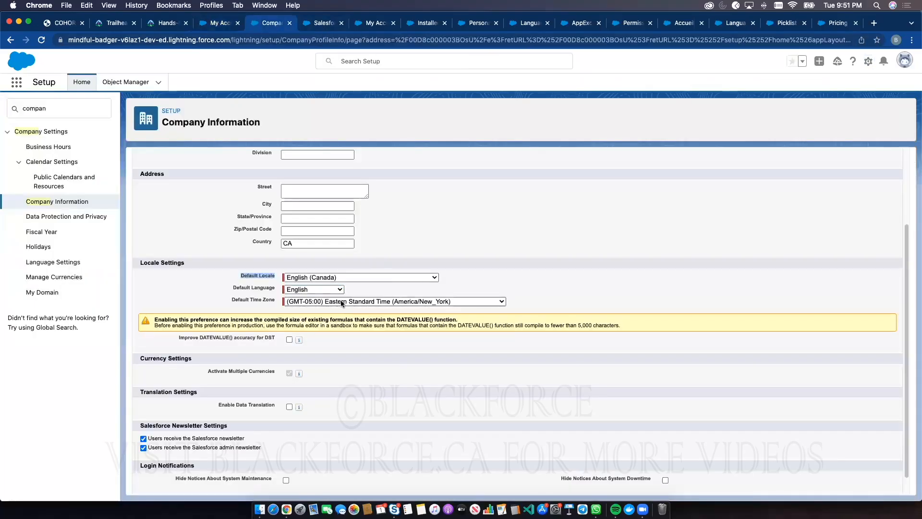
Look through the Default Time Zone options and review the organization's locale, language and time zone fields
{"action": "left_click", "coordinate": [342, 300]}
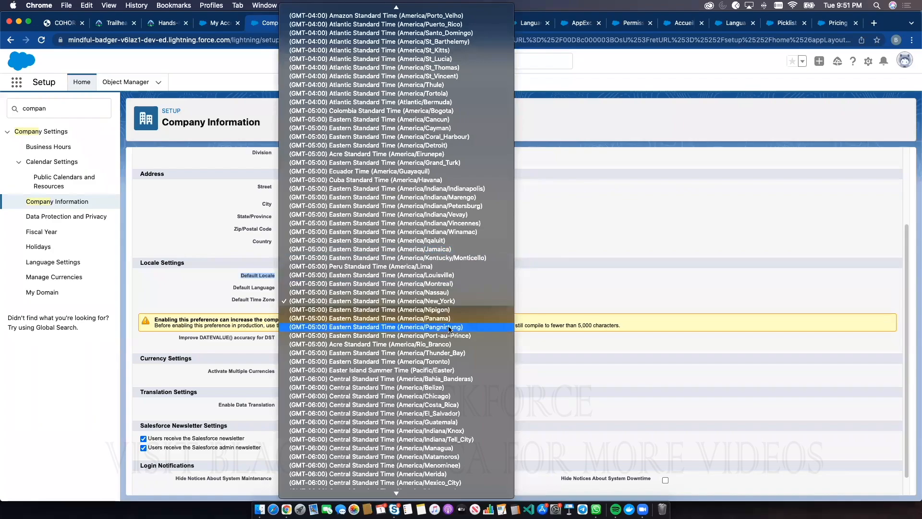
{"action": "left_click", "coordinate": [703, 180]}
{"action": "left_click", "coordinate": [240, 274]}
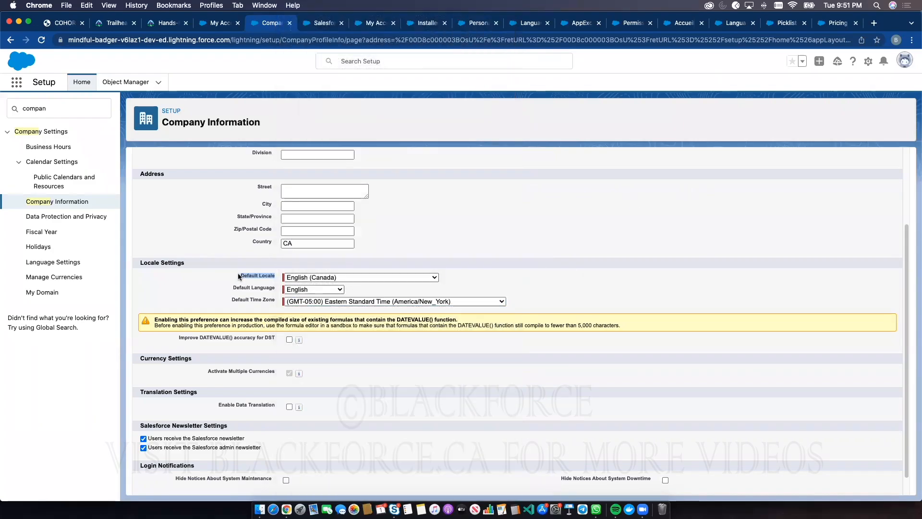
{"action": "double_click", "coordinate": [247, 275]}
{"action": "double_click", "coordinate": [245, 287]}
{"action": "double_click", "coordinate": [240, 300]}
Open the Language & Time Zone page in the profile's personal settings
{"action": "left_click", "coordinate": [904, 60]}
{"action": "left_click", "coordinate": [790, 111]}
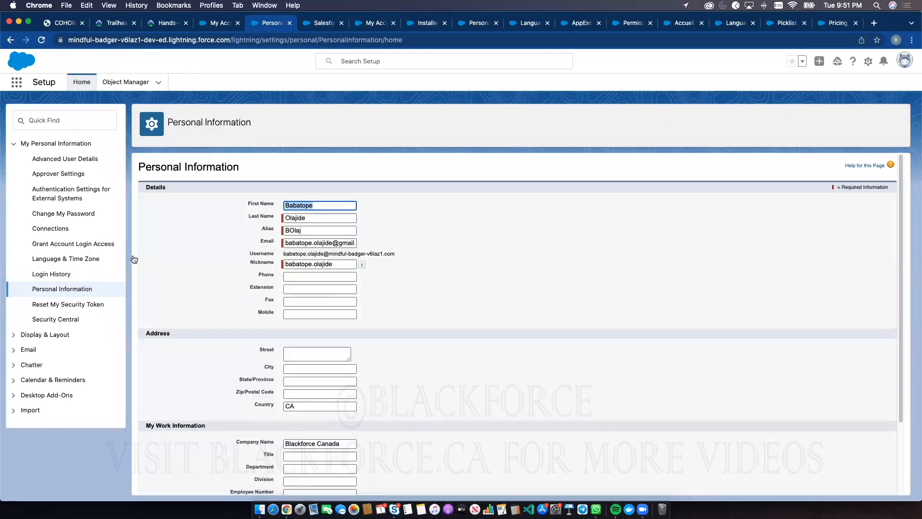
{"action": "left_click", "coordinate": [76, 258]}
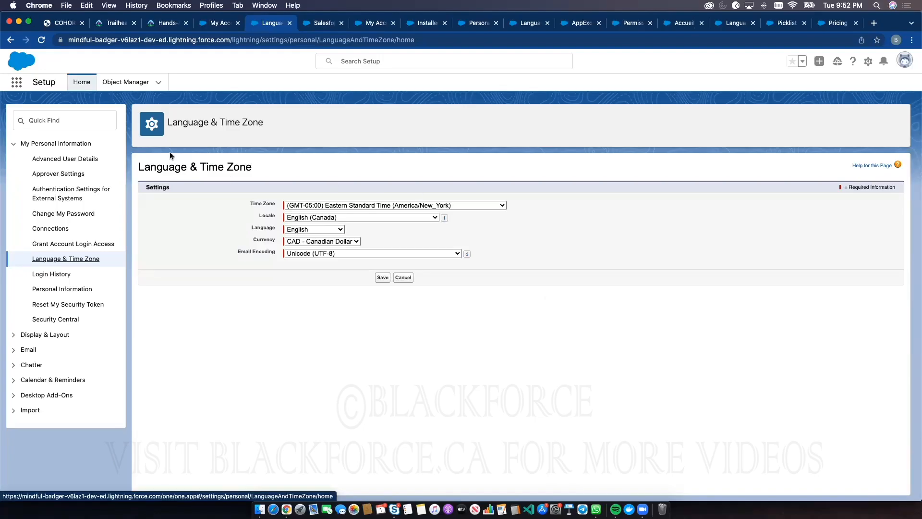
{"action": "left_click", "coordinate": [78, 116]}
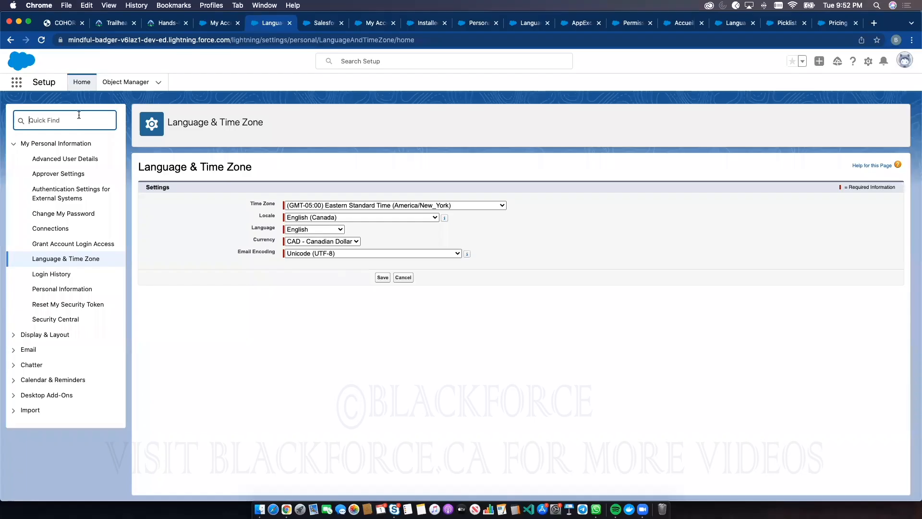
{"action": "type", "text": "busie"}
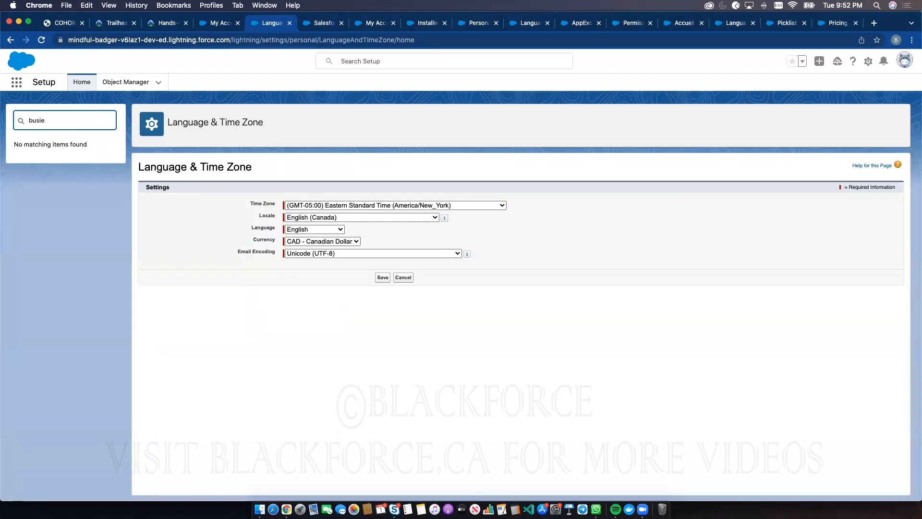
{"action": "key", "text": "BackSpace"}
{"action": "type", "text": "nes"}
{"action": "key", "text": "BackSpace"}
{"action": "key", "text": "BackSpace"}
{"action": "key", "text": "BackSpace"}
{"action": "key", "text": "BackSpace"}
{"action": "key", "text": "BackSpace"}
{"action": "key", "text": "BackSpace"}
Open Setup in a separate browser tab, search it for "busines" and go to the Business Hours page
{"action": "left_click", "coordinate": [867, 61]}
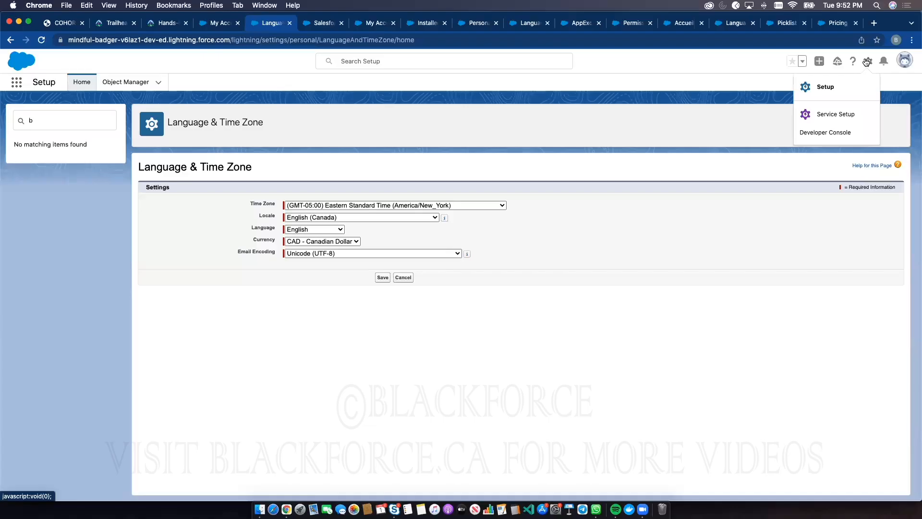
{"action": "left_click", "coordinate": [840, 86]}
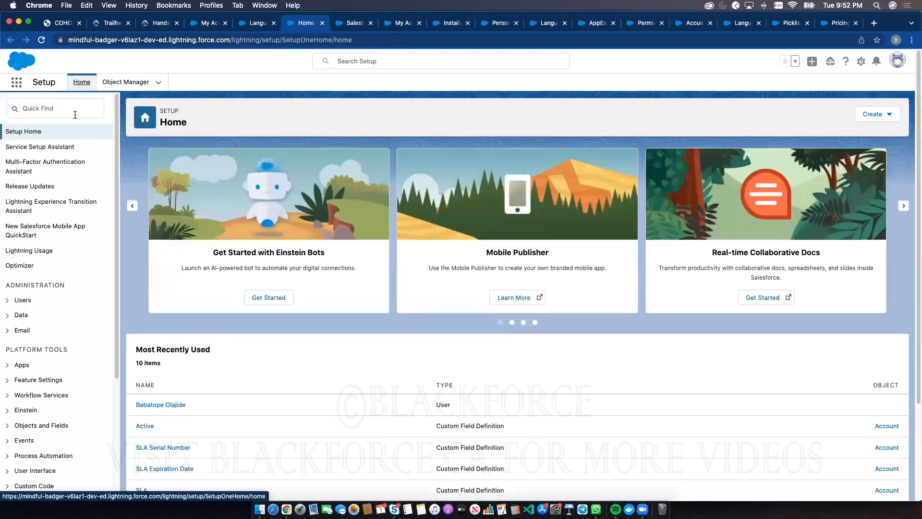
{"action": "left_click", "coordinate": [74, 106]}
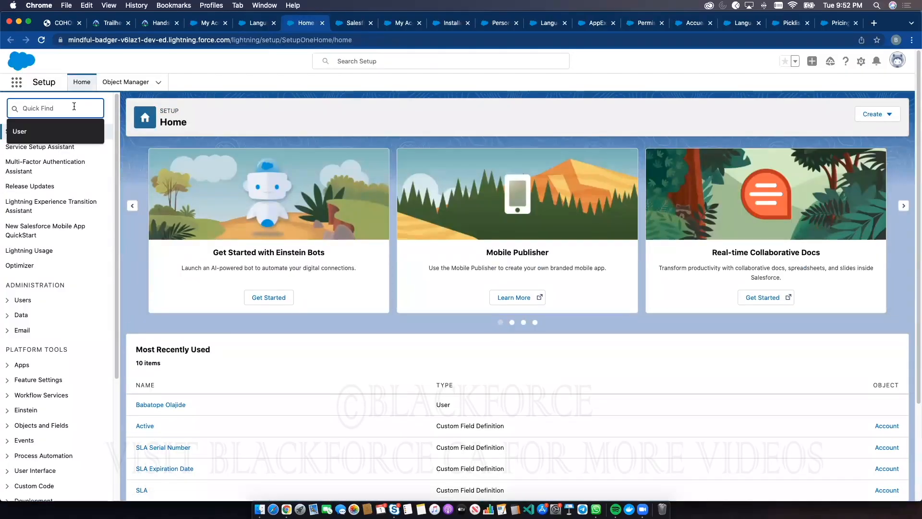
{"action": "type", "text": "busines"}
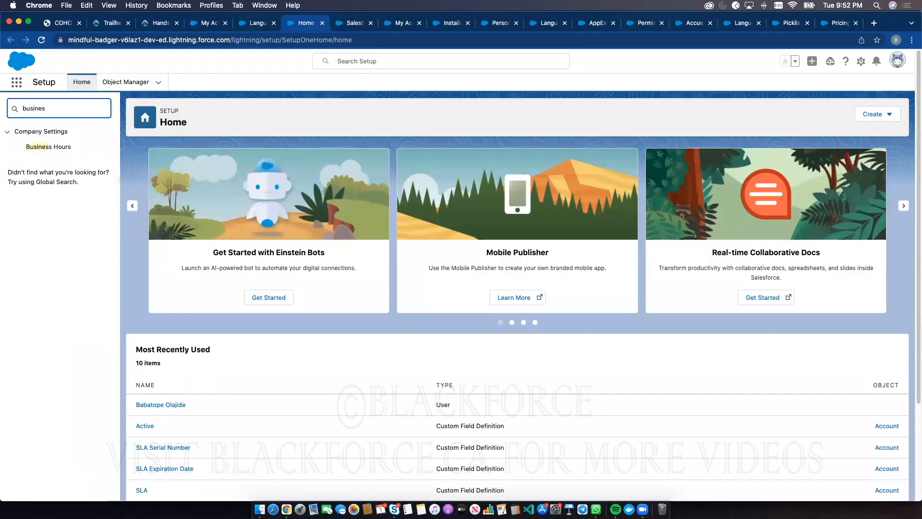
{"action": "left_click", "coordinate": [48, 146]}
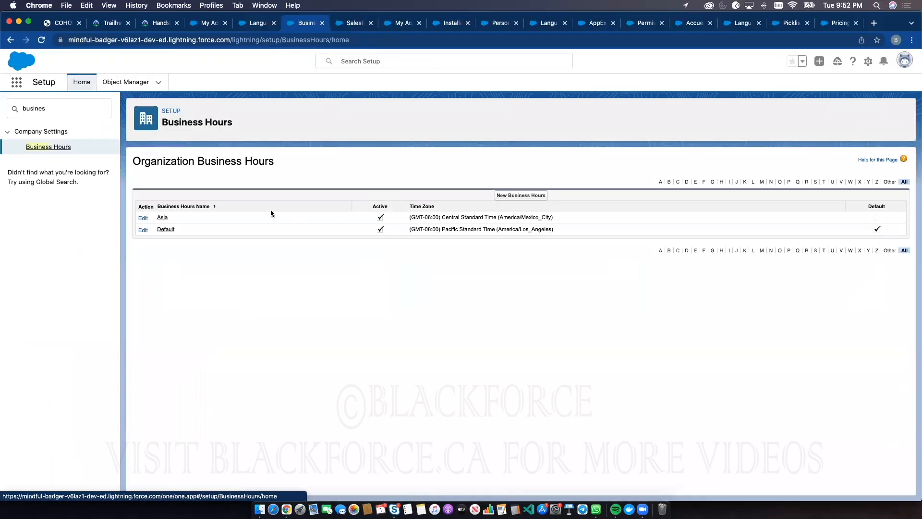
Open a blank form for new organization business hours and check the profile's account options from there
{"action": "left_click", "coordinate": [503, 196]}
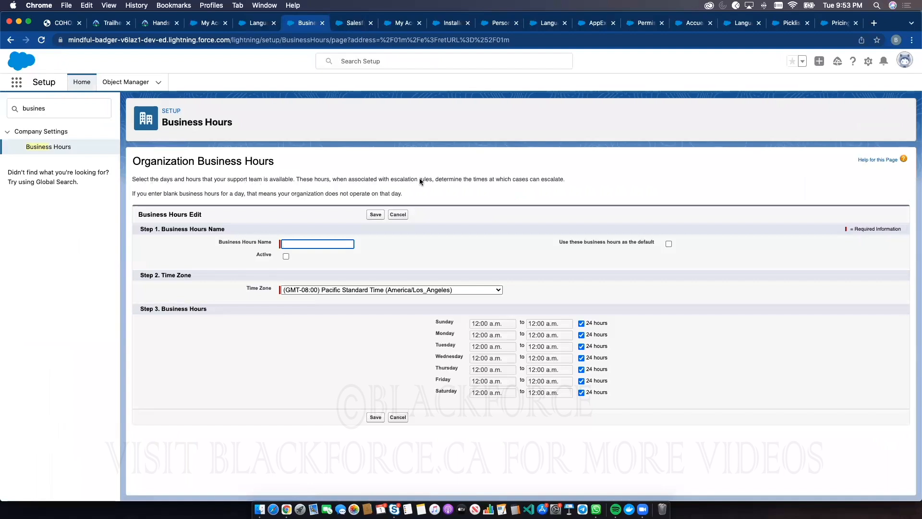
{"action": "left_click", "coordinate": [428, 187]}
{"action": "left_click", "coordinate": [905, 60]}
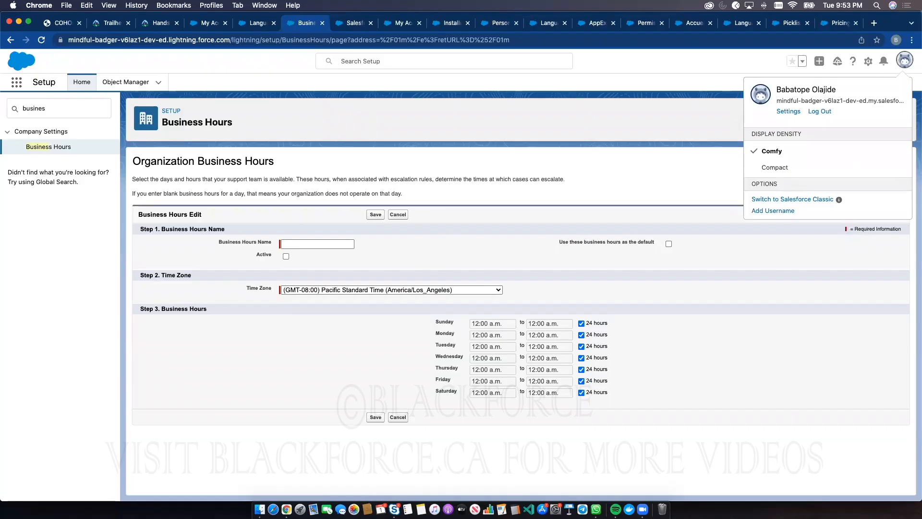
{"action": "left_click", "coordinate": [336, 127]}
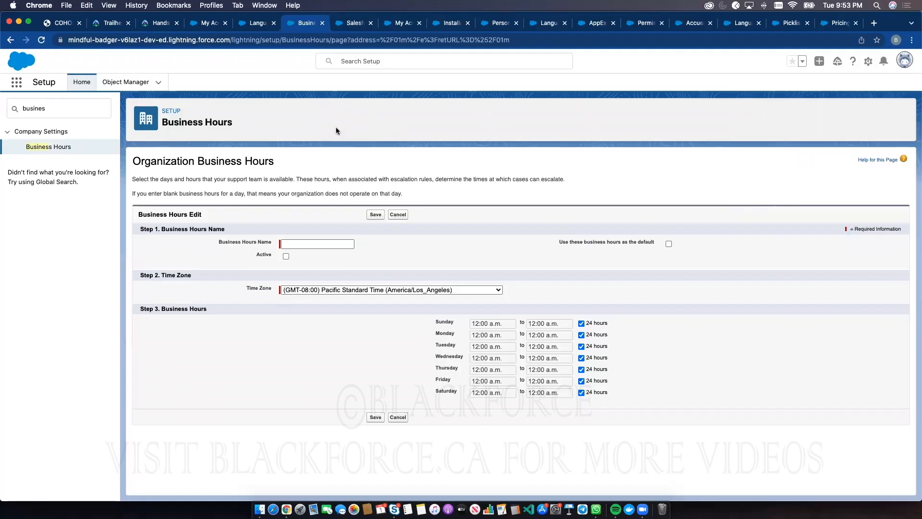
Search Setup for "user", go to the Users page and review a blank new user form through its locale settings
{"action": "double_click", "coordinate": [28, 106]}
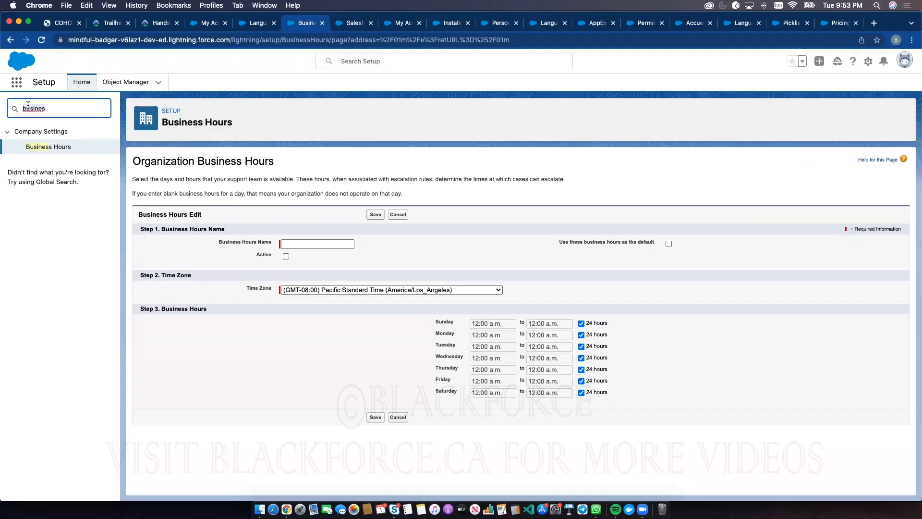
{"action": "type", "text": "user"}
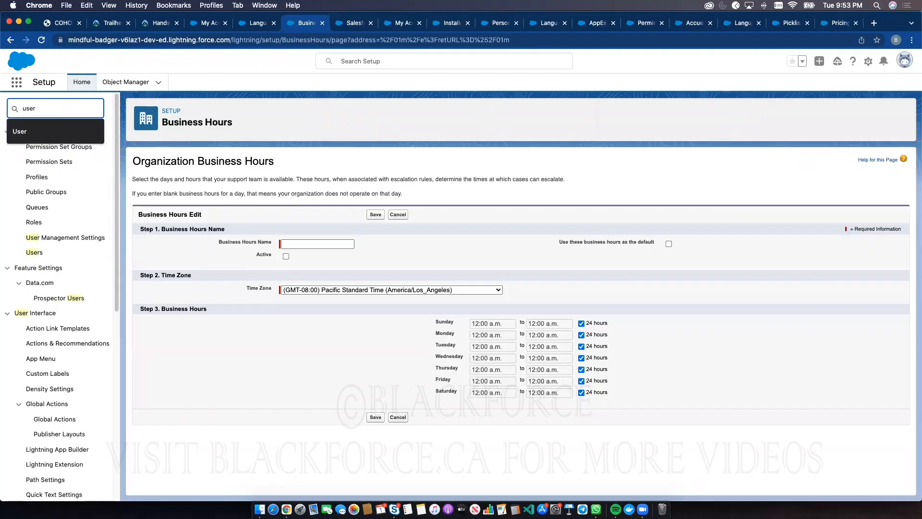
{"action": "left_click", "coordinate": [50, 253]}
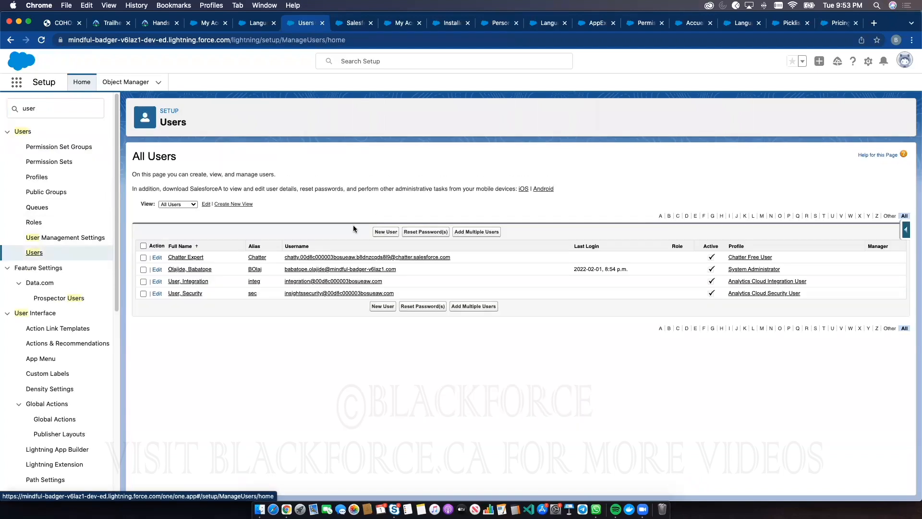
{"action": "left_click", "coordinate": [385, 234]}
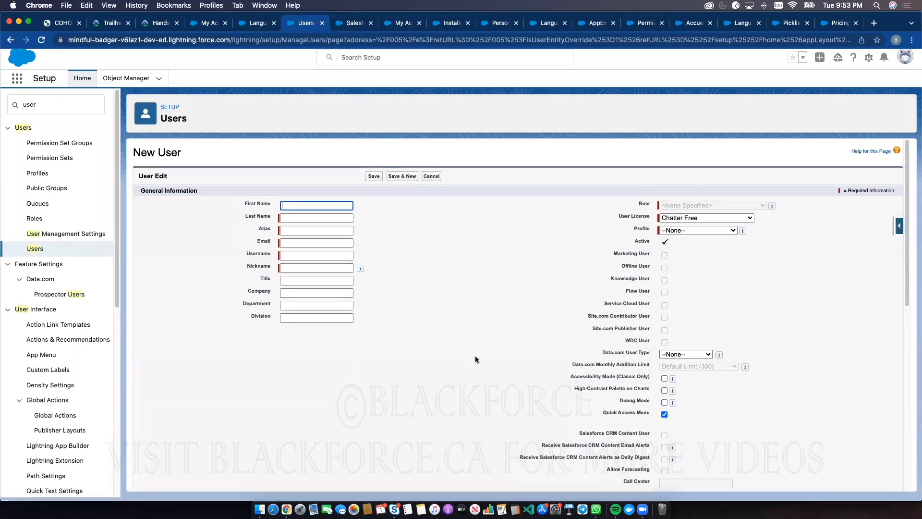
{"action": "scroll", "coordinate": [371, 286], "scroll_direction": "down", "scroll_amount": 10}
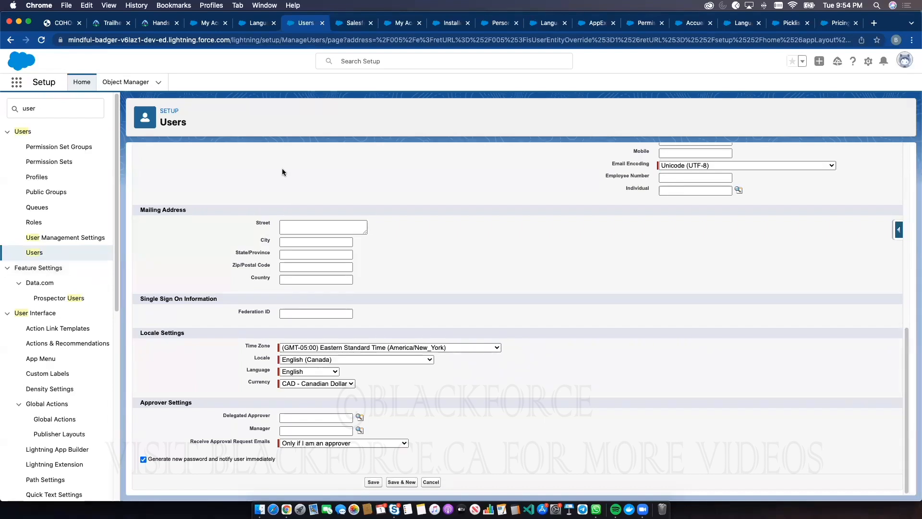
Check the personal Language & Time Zone page, the new user form and the Salesforce Classic home page in their browser tabs
{"action": "left_click", "coordinate": [245, 24]}
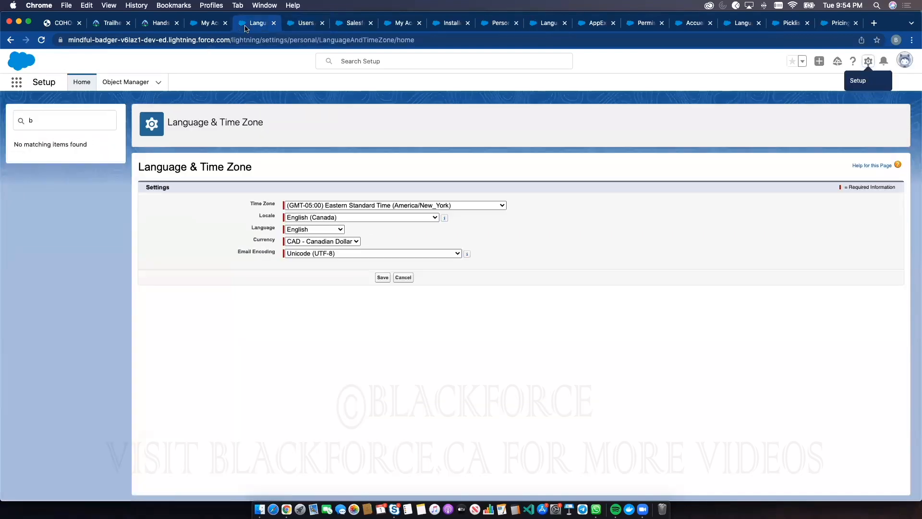
{"action": "left_click", "coordinate": [298, 25]}
{"action": "left_click", "coordinate": [354, 23]}
{"action": "left_click", "coordinate": [351, 40]}
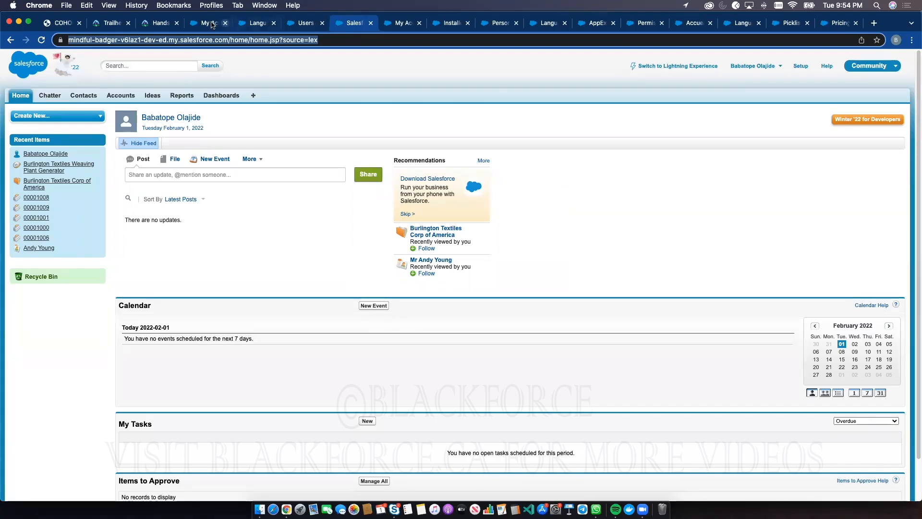
Create a new account named "gfgffgfg" from the Sales app's Accounts list
{"action": "left_click", "coordinate": [211, 23]}
{"action": "left_click", "coordinate": [292, 84]}
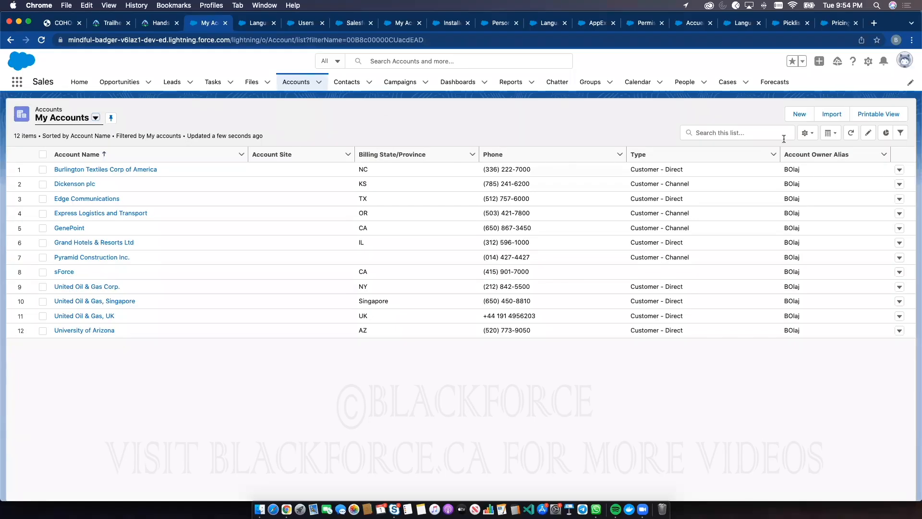
{"action": "left_click", "coordinate": [796, 113]}
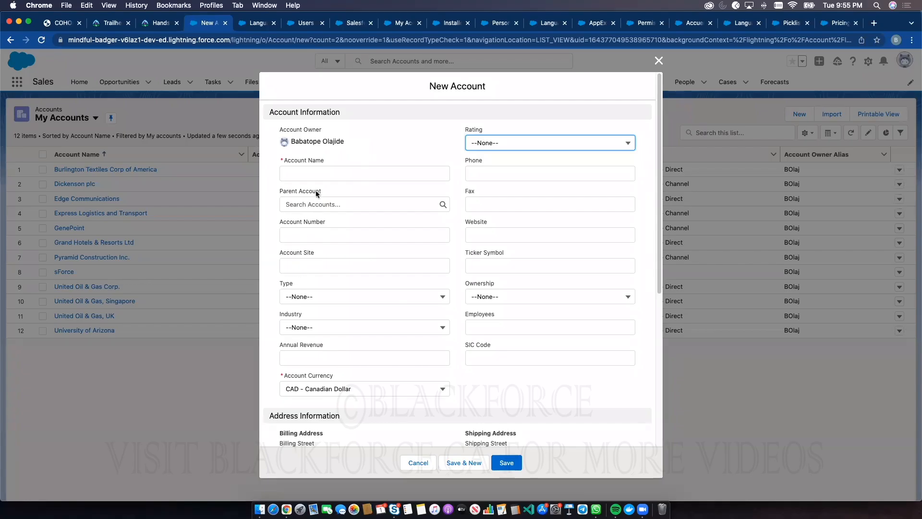
{"action": "left_click", "coordinate": [322, 174]}
{"action": "type", "text": "gfgffgfg"}
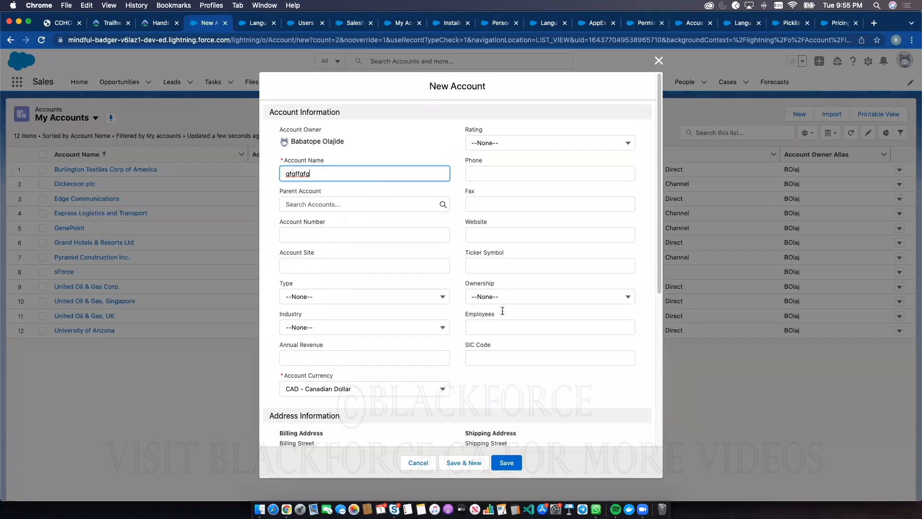
{"action": "scroll", "coordinate": [499, 307], "scroll_direction": "down", "scroll_amount": 7}
{"action": "left_click", "coordinate": [505, 463]}
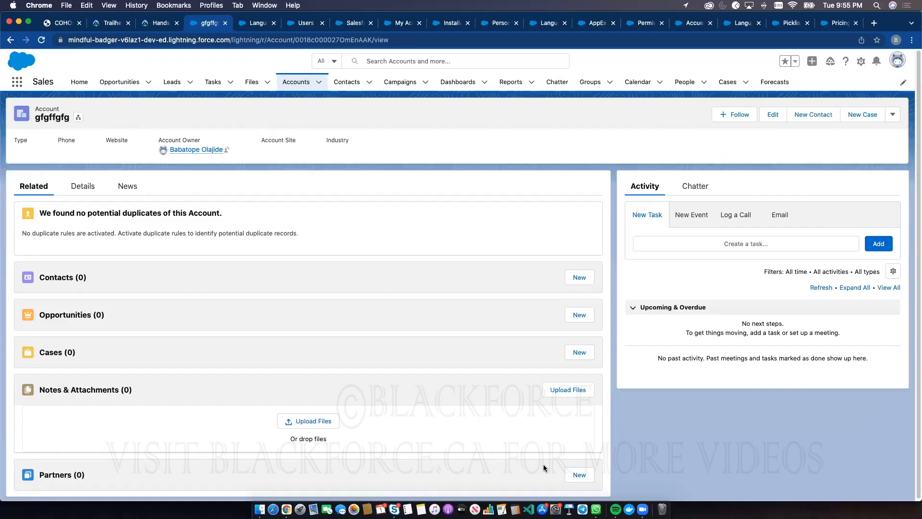
Create another account named "vcvcvbvc" and return to the My Accounts list
{"action": "left_click", "coordinate": [289, 83]}
{"action": "left_click", "coordinate": [797, 114]}
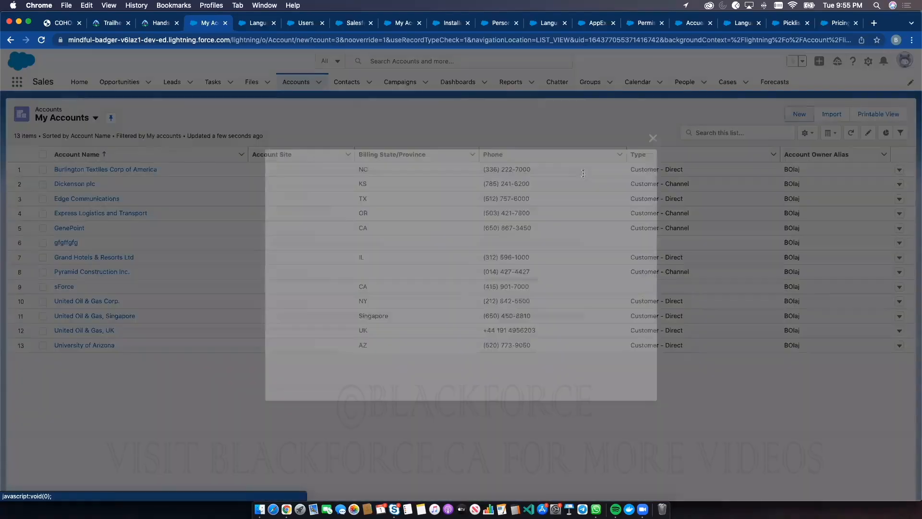
{"action": "scroll", "coordinate": [411, 258], "scroll_direction": "down", "scroll_amount": 5}
{"action": "scroll", "coordinate": [410, 258], "scroll_direction": "down", "scroll_amount": 3}
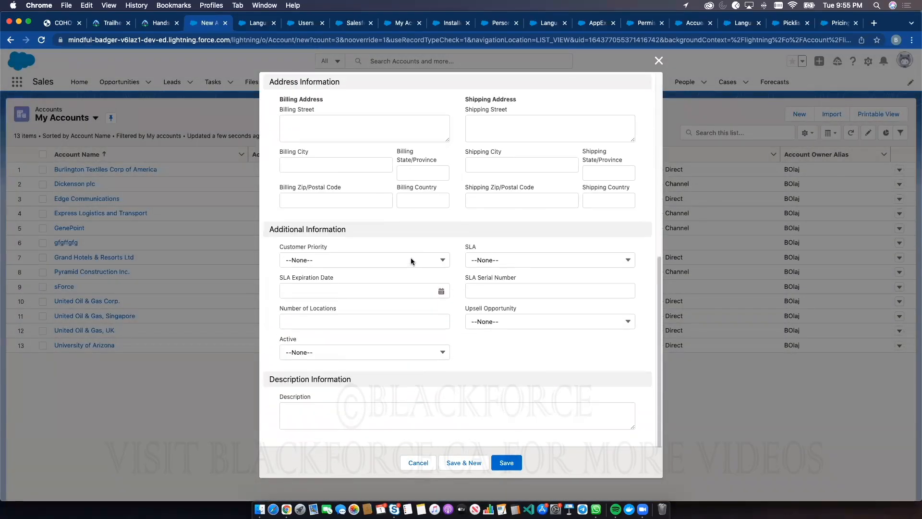
{"action": "scroll", "coordinate": [451, 315], "scroll_direction": "up", "scroll_amount": 10}
{"action": "left_click", "coordinate": [334, 175]}
{"action": "type", "text": "vcvcvbvc"}
{"action": "left_click", "coordinate": [501, 464]}
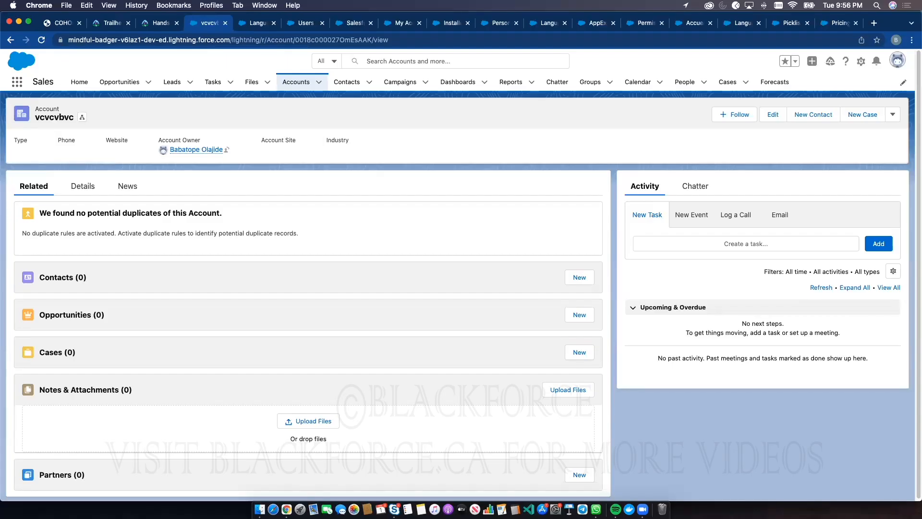
{"action": "left_click", "coordinate": [293, 86]}
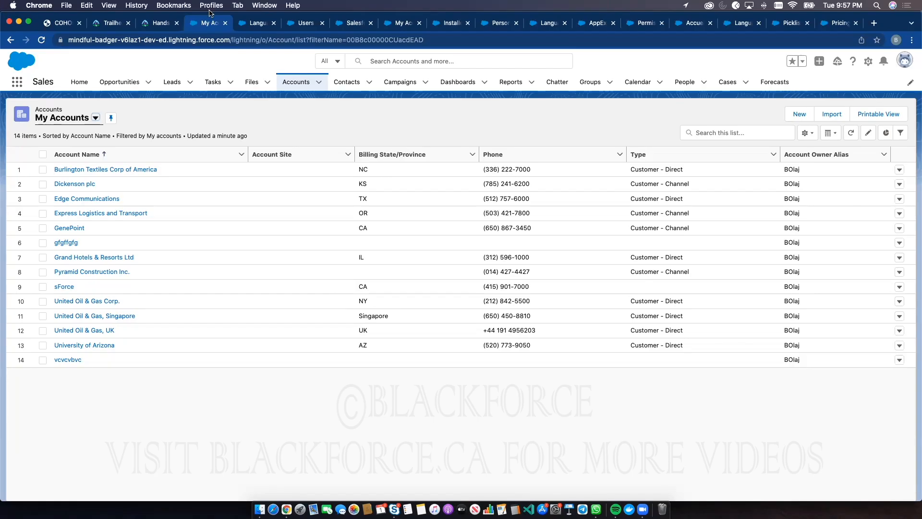
Review the new user form's locale settings and the Configuration and Setup topics in the training PDF
{"action": "left_click", "coordinate": [299, 23]}
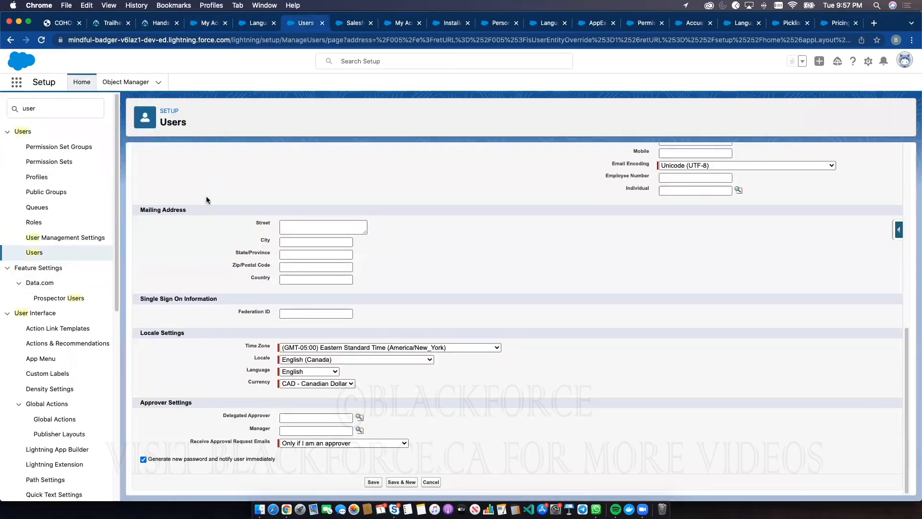
{"action": "left_click", "coordinate": [62, 23]}
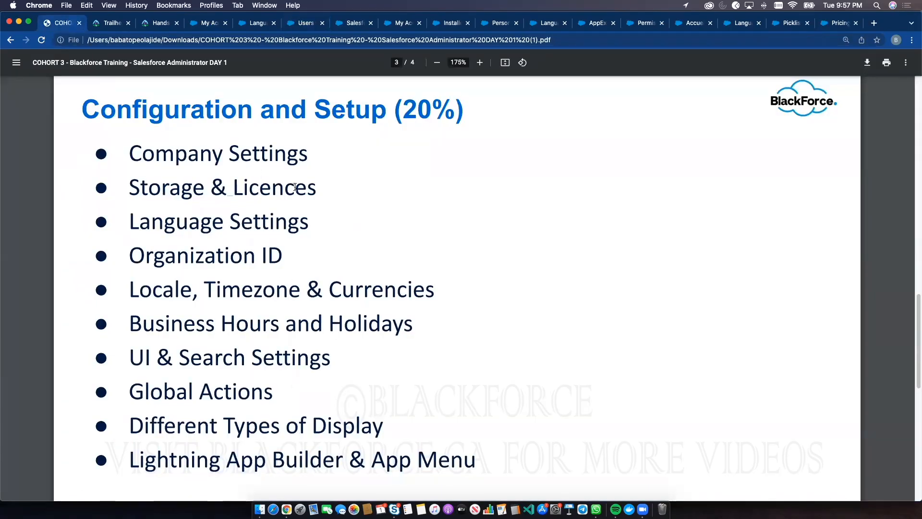
{"action": "left_click", "coordinate": [298, 22]}
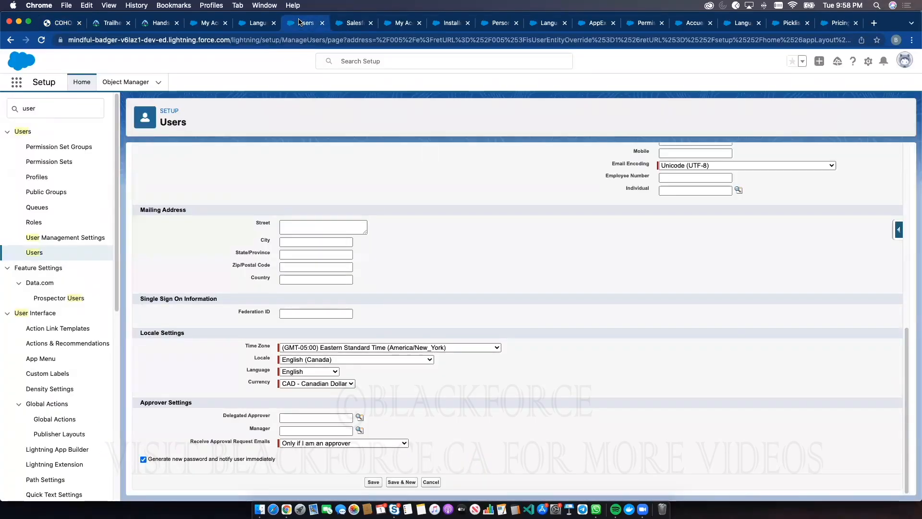
Return to the My Accounts list, check its list view controls and show its filters
{"action": "left_click", "coordinate": [200, 24]}
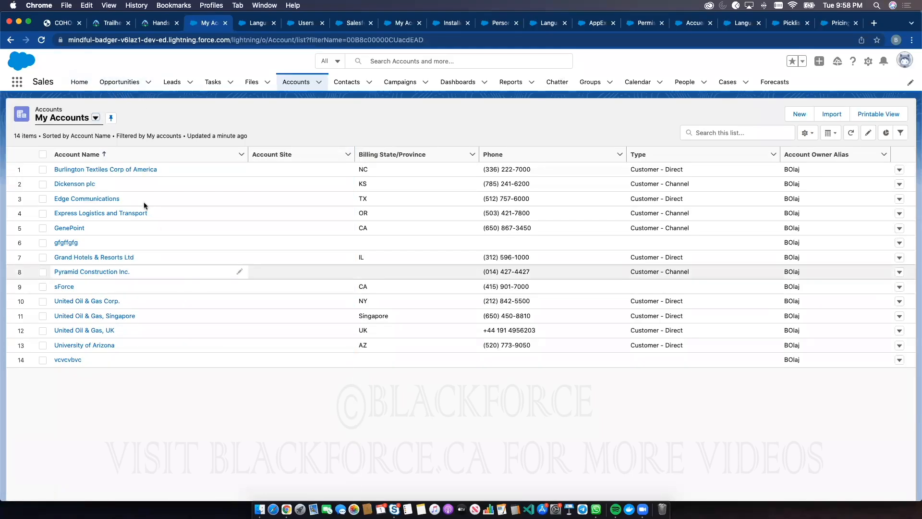
{"action": "left_click", "coordinate": [807, 133]}
{"action": "left_click", "coordinate": [900, 134]}
{"action": "left_click", "coordinate": [900, 133]}
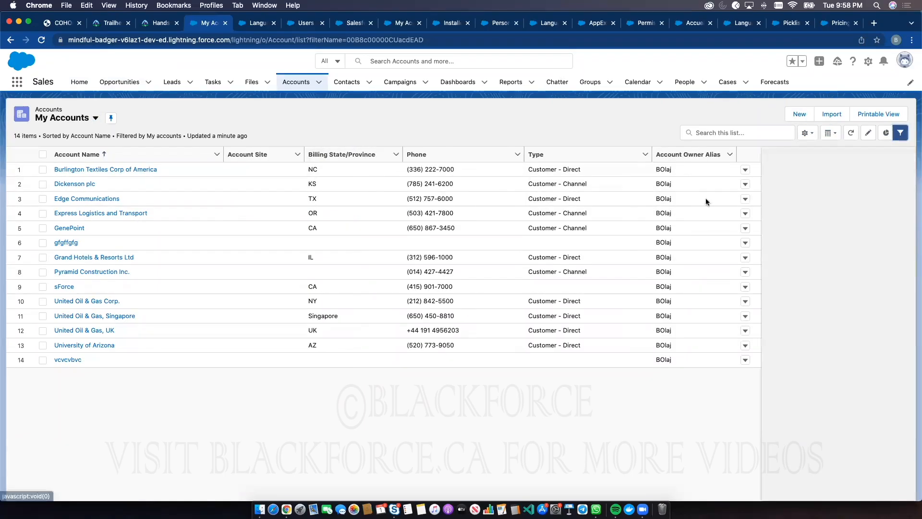
View the details of the Burlington Textiles Corp of America account and its edit form, closing the form without changes
{"action": "left_click", "coordinate": [108, 169]}
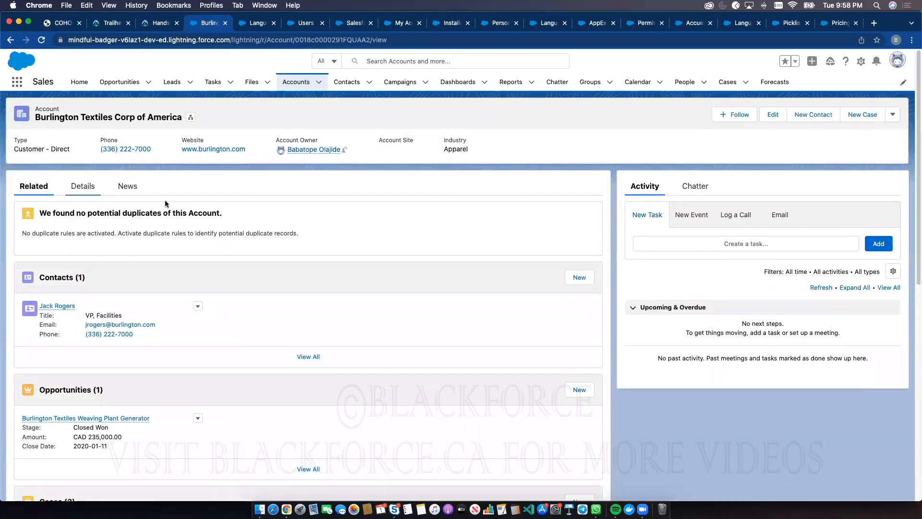
{"action": "left_click", "coordinate": [84, 187]}
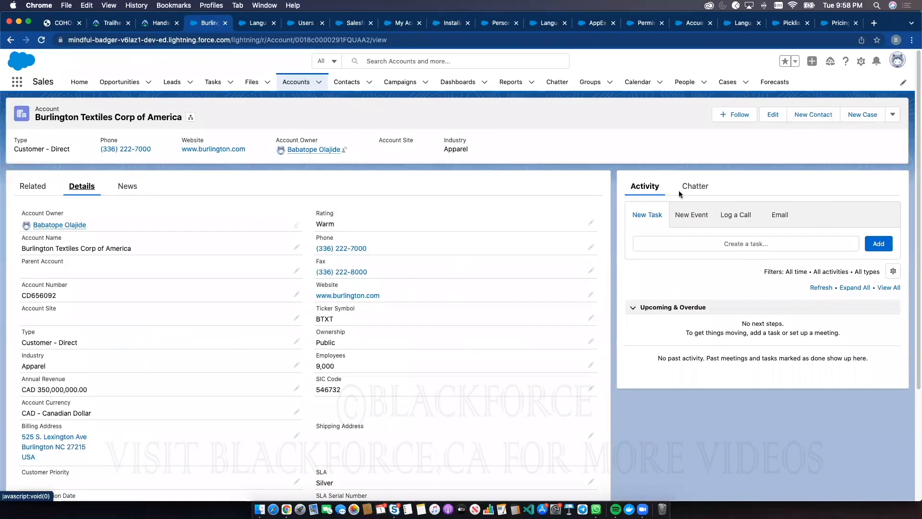
{"action": "left_click", "coordinate": [772, 115]}
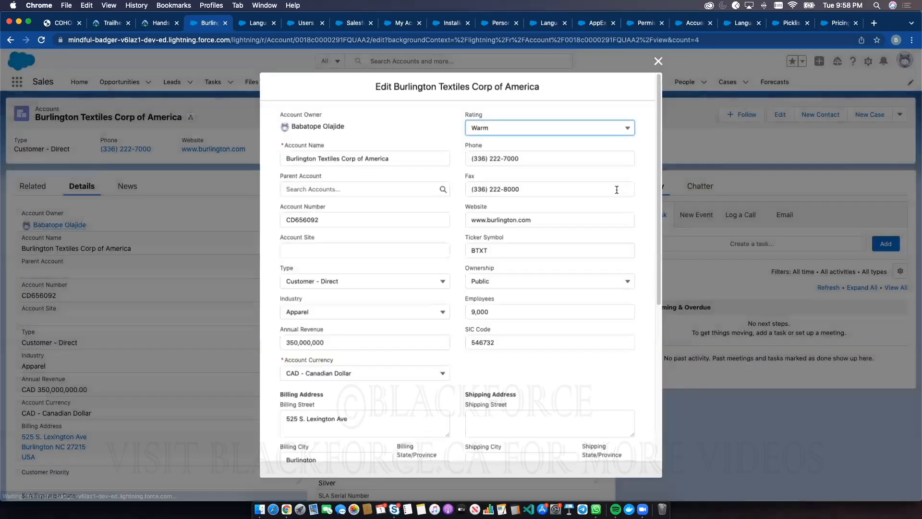
{"action": "left_click", "coordinate": [658, 62]}
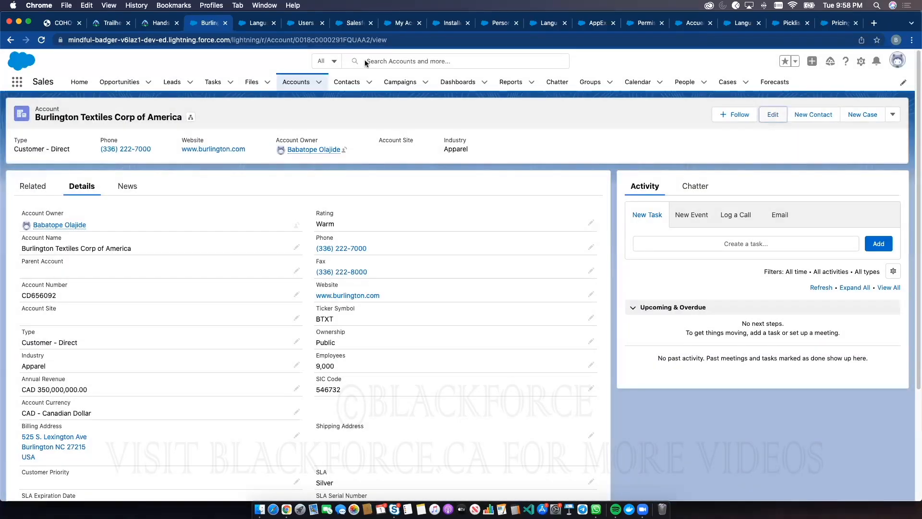
Look at the object types that the global search can be limited to
{"action": "left_click", "coordinate": [365, 61]}
{"action": "left_click", "coordinate": [328, 61]}
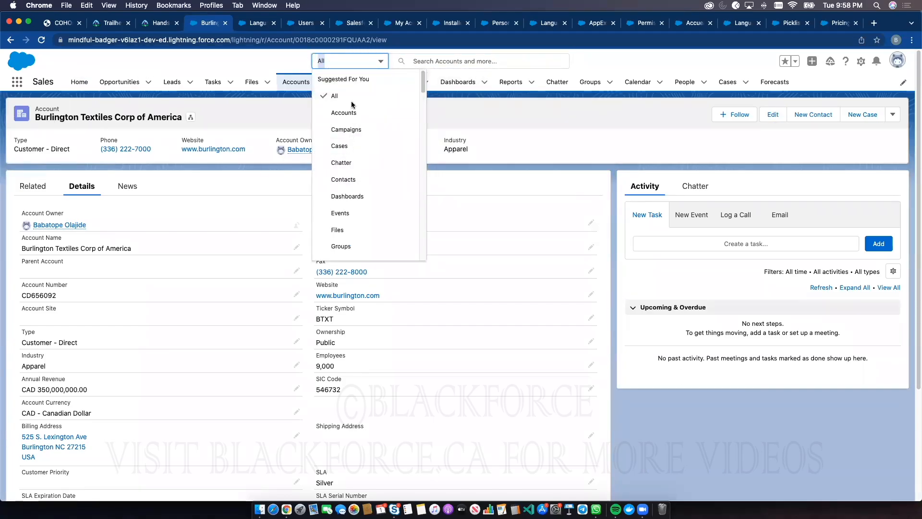
{"action": "left_click", "coordinate": [613, 127]}
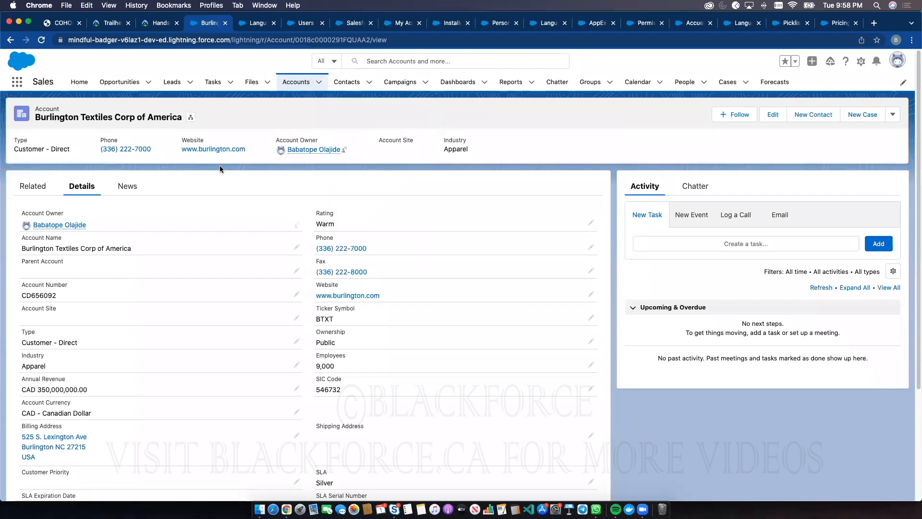
View a blank new account form from the Accounts list and close it without saving
{"action": "left_click", "coordinate": [300, 91]}
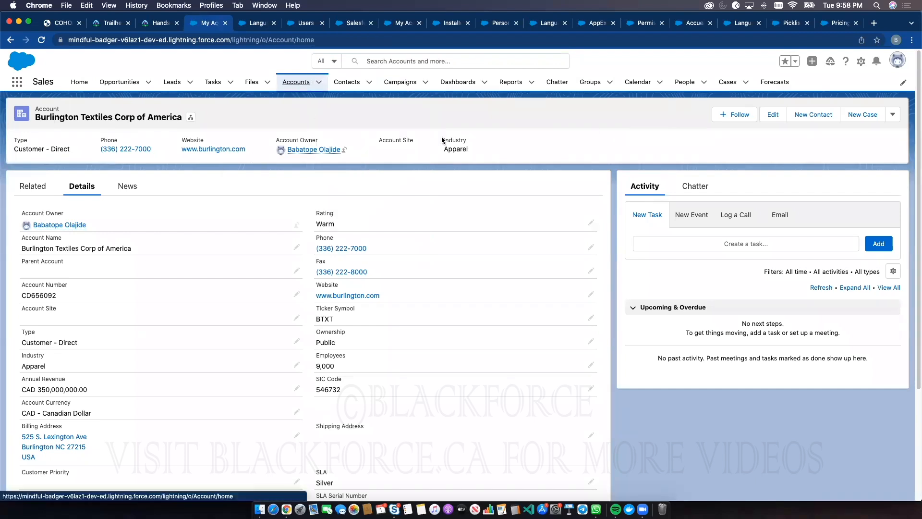
{"action": "left_click", "coordinate": [799, 114]}
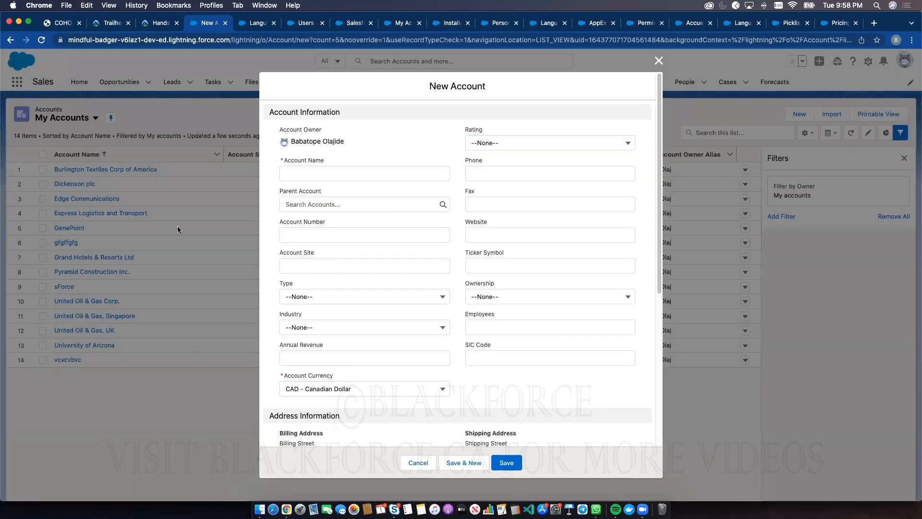
{"action": "left_click", "coordinate": [658, 61]}
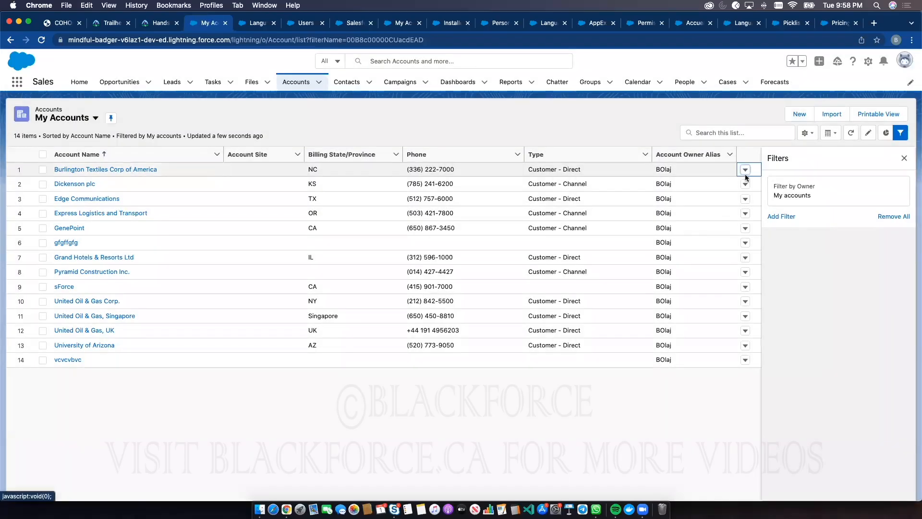
Check the row actions for Burlington Textiles Corp of America and view the account's details
{"action": "left_click", "coordinate": [745, 169]}
{"action": "left_click", "coordinate": [62, 173]}
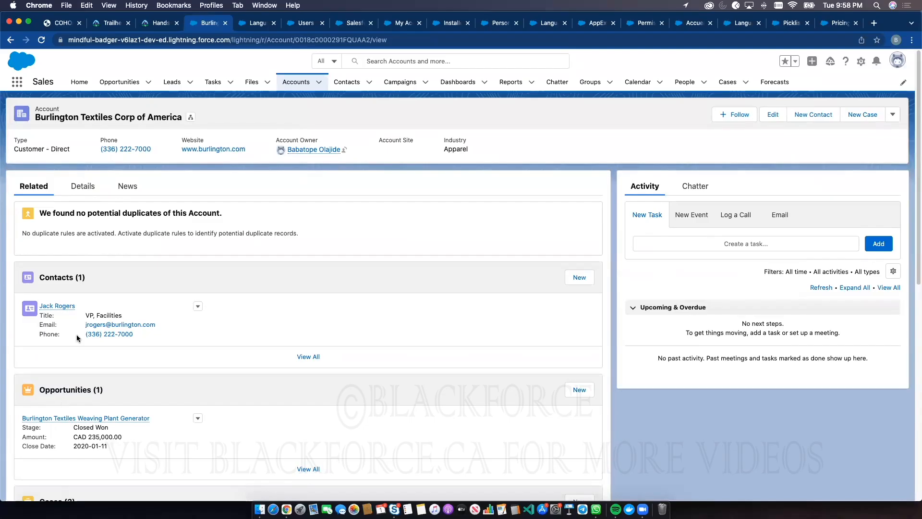
{"action": "left_click", "coordinate": [94, 186]}
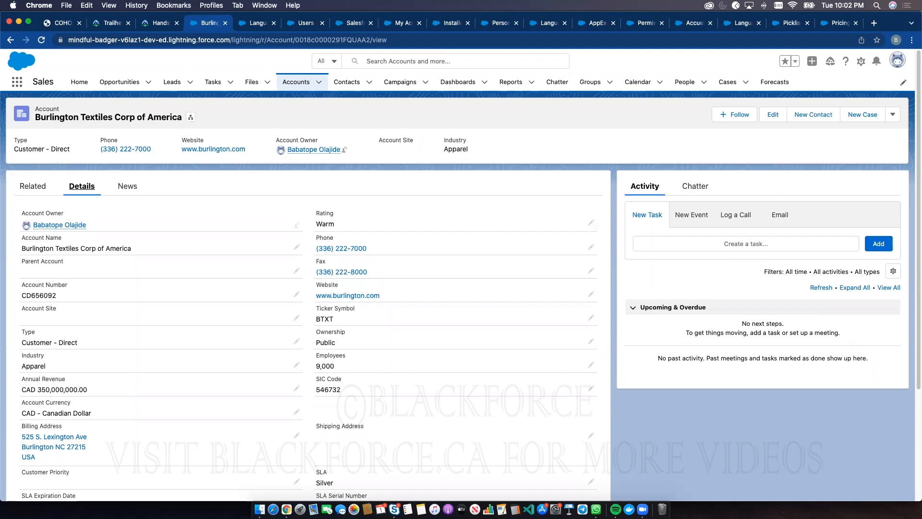
Consult the Configuration and Setup outline and look at the display options for the Accounts list
{"action": "left_click", "coordinate": [62, 23]}
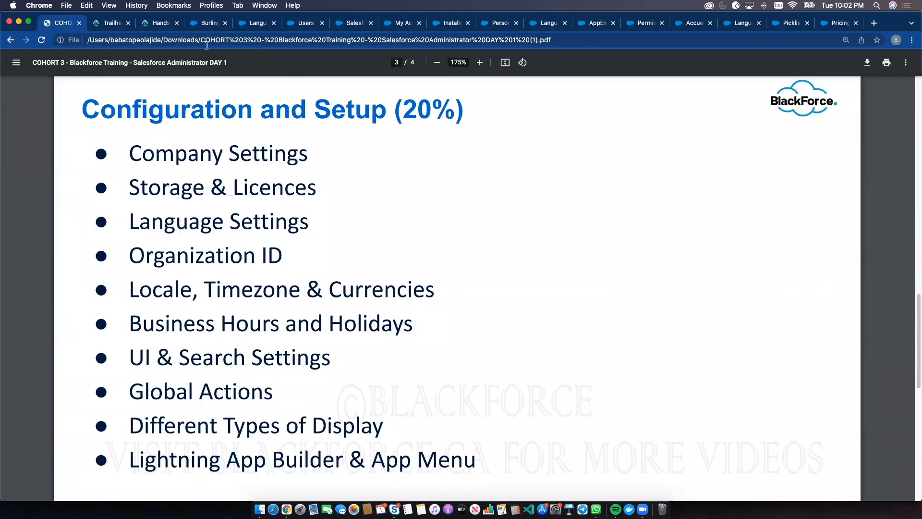
{"action": "left_click", "coordinate": [209, 23]}
{"action": "left_click", "coordinate": [297, 82]}
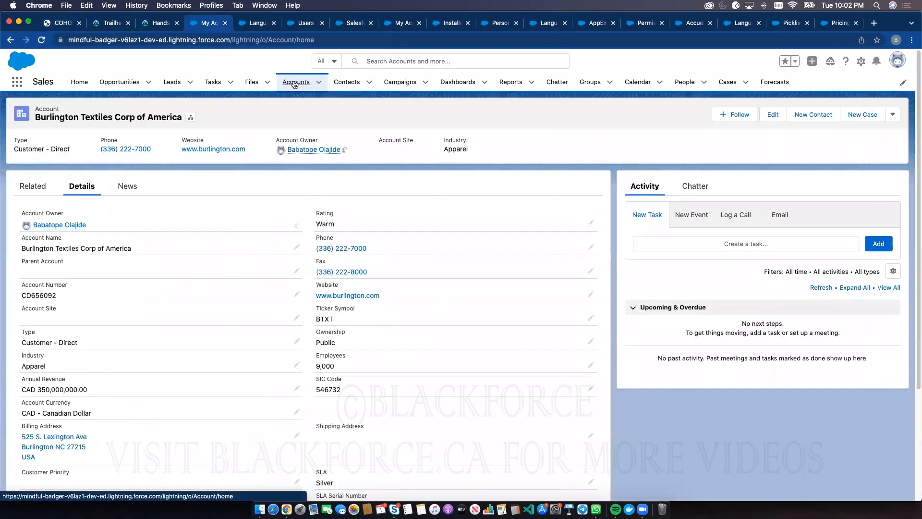
{"action": "left_click", "coordinate": [830, 133]}
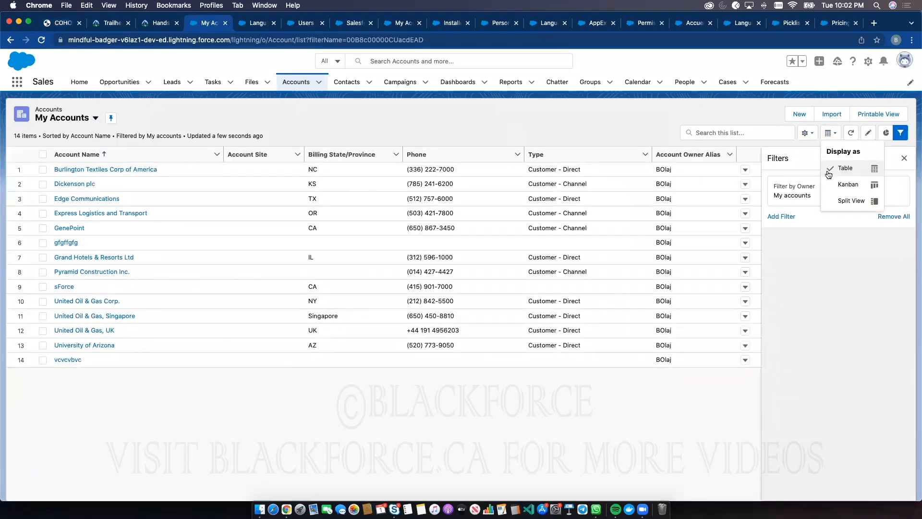
{"action": "left_click", "coordinate": [652, 132]}
Switch the accounts list view to Customer Direct Account Type and on to Platinum and Gold SLA Customers
{"action": "left_click", "coordinate": [74, 120]}
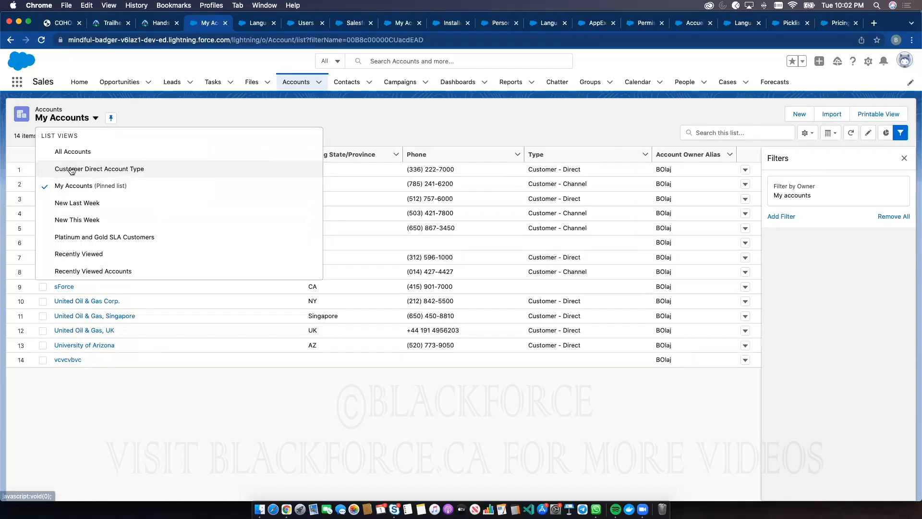
{"action": "left_click", "coordinate": [72, 168]}
{"action": "left_click", "coordinate": [71, 120]}
{"action": "left_click", "coordinate": [120, 235]}
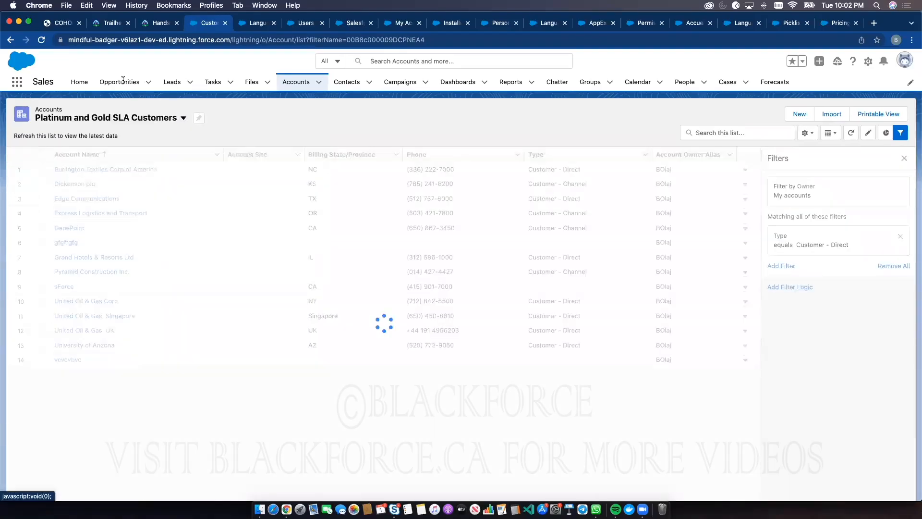
Recheck the Configuration and Setup outline and view all apps and items in the App Launcher
{"action": "left_click", "coordinate": [61, 25]}
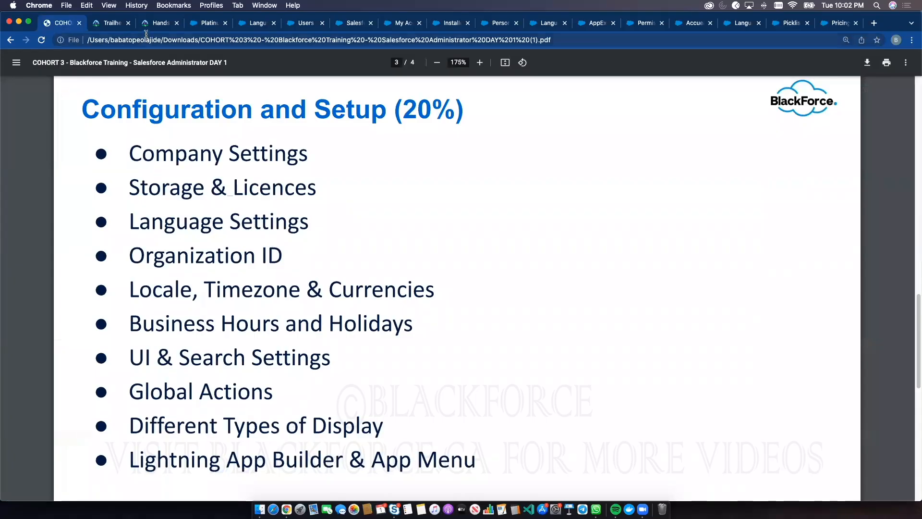
{"action": "left_click", "coordinate": [205, 25]}
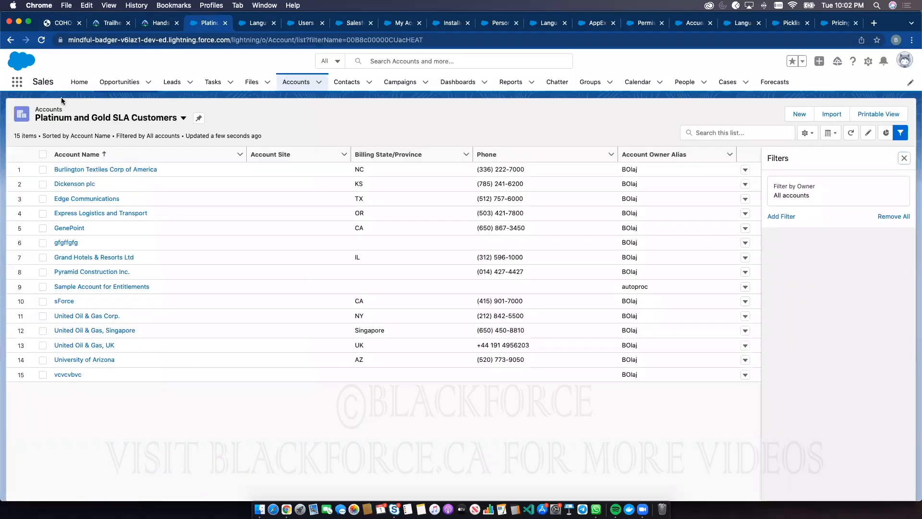
{"action": "left_click", "coordinate": [16, 82]}
{"action": "left_click", "coordinate": [28, 252]}
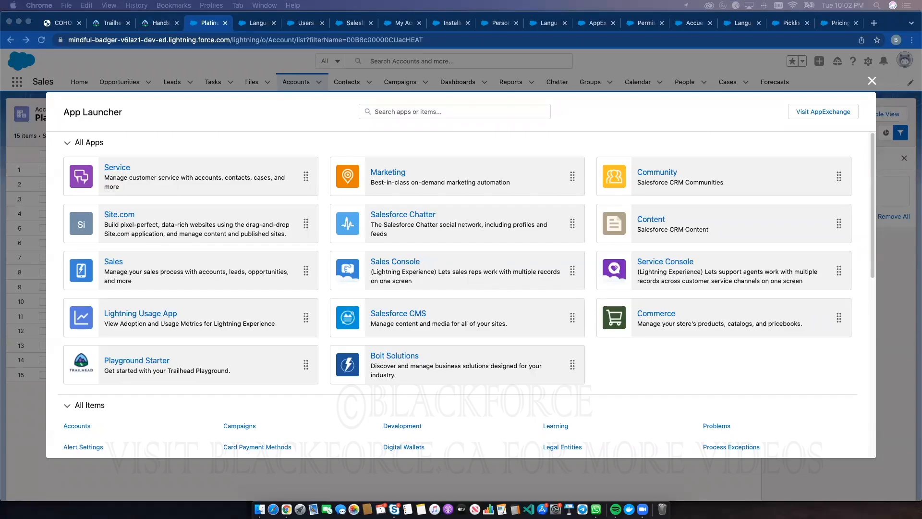
Look at the Trailhead project Prepare Your Salesforce Org for Users and return to the accounts list
{"action": "left_click", "coordinate": [359, 46]}
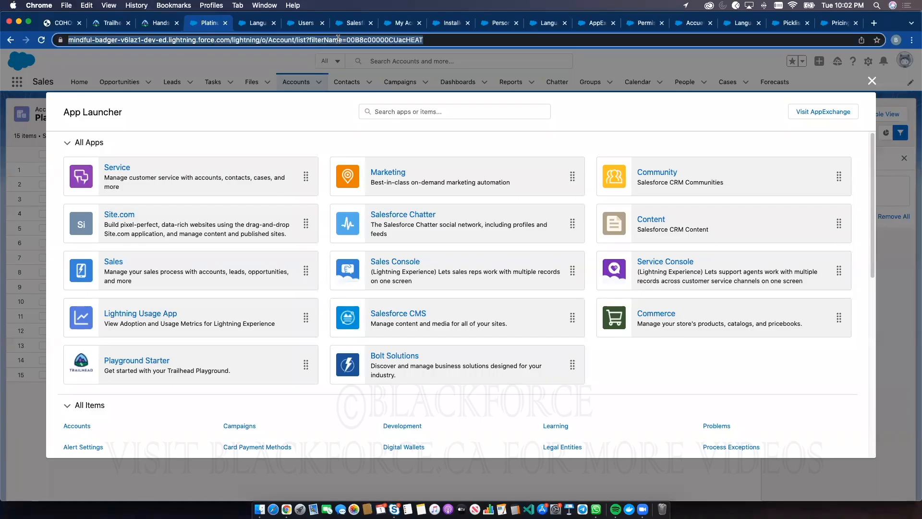
{"action": "type", "text": "https://trailhead.salesforce.com/content/learn/projects/prepare-your-salesforce-org-for-users?trailmix_creator_id=strailhead&trailmix_slug=prepare-for-your-salesforce-administrator-credential"}
{"action": "key", "text": "Return"}
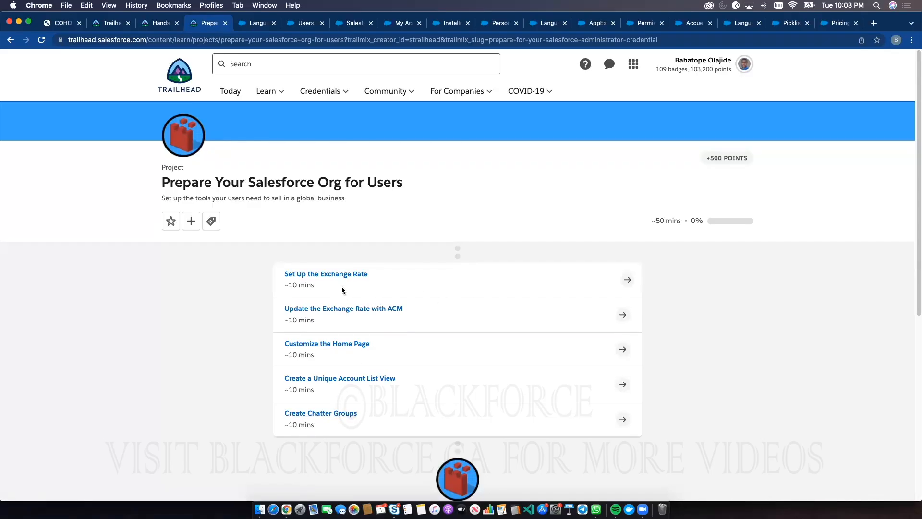
{"action": "left_click", "coordinate": [11, 41]}
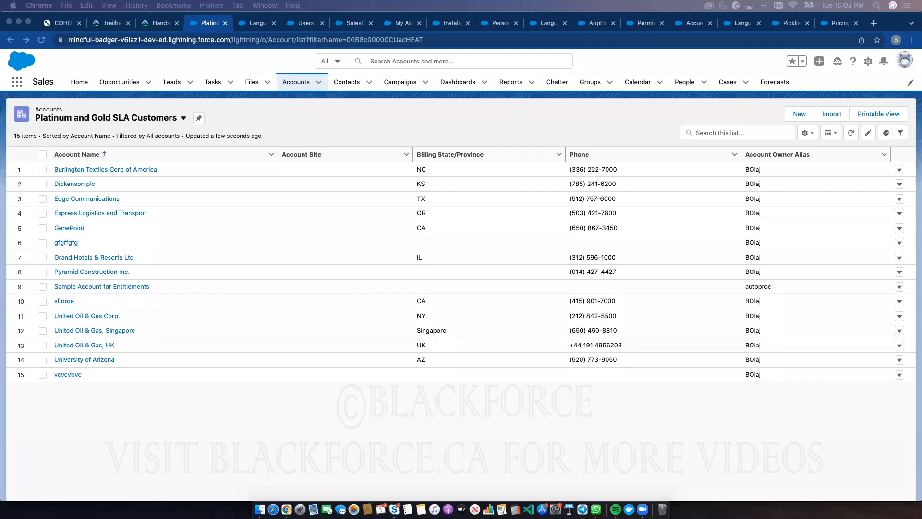
Browse the Trailhead trailmix for the Salesforce Administrator credential and open its User Management module
{"action": "left_click", "coordinate": [430, 44]}
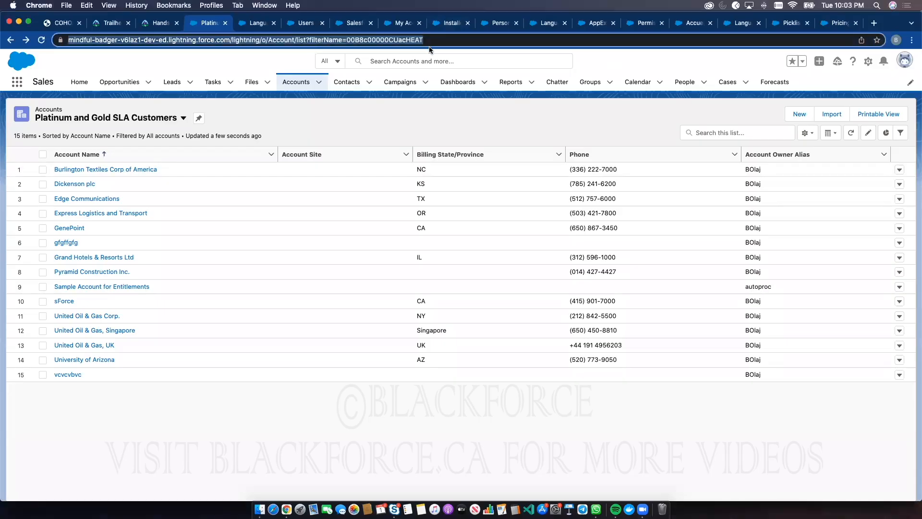
{"action": "type", "text": "https://trailhead.salesforce.com/en/users/strailhead/trailmixes/prepare-for-your-salesforce-administrator-credential"}
{"action": "key", "text": "Return"}
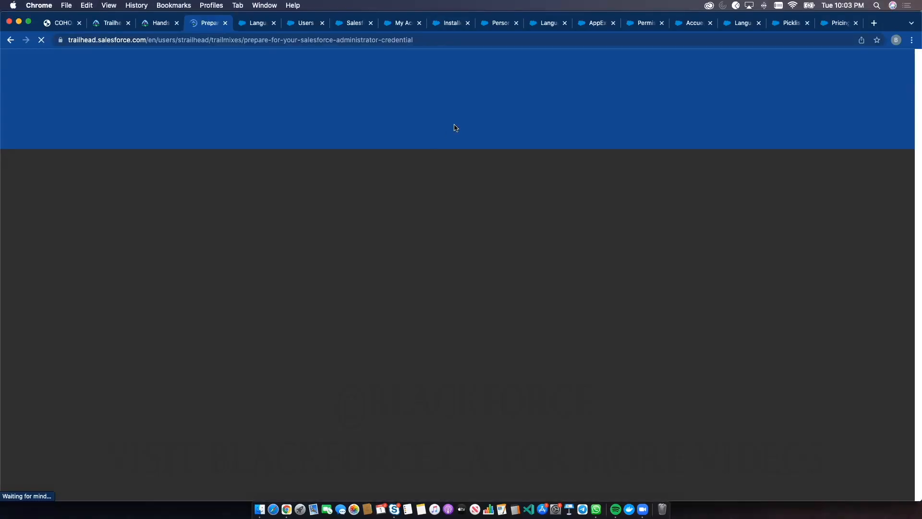
{"action": "scroll", "coordinate": [515, 326], "scroll_direction": "down", "scroll_amount": 10}
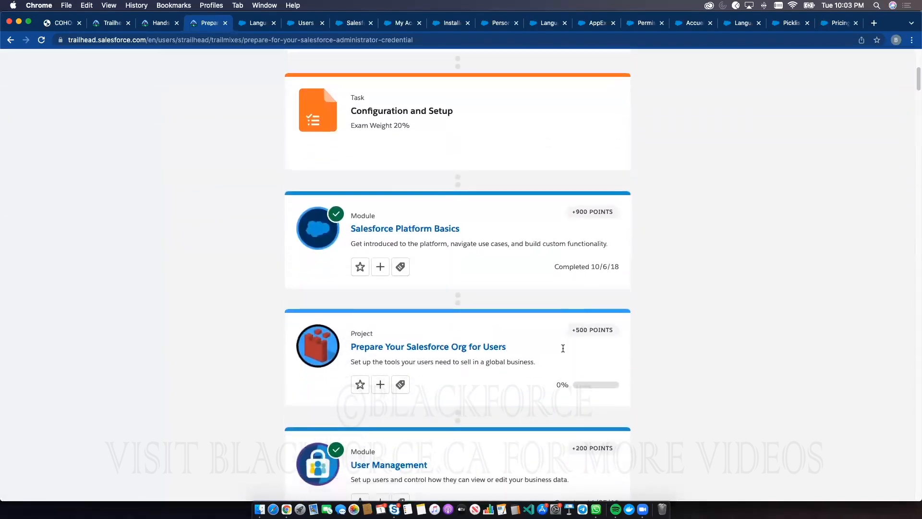
{"action": "scroll", "coordinate": [528, 327], "scroll_direction": "down", "scroll_amount": 3}
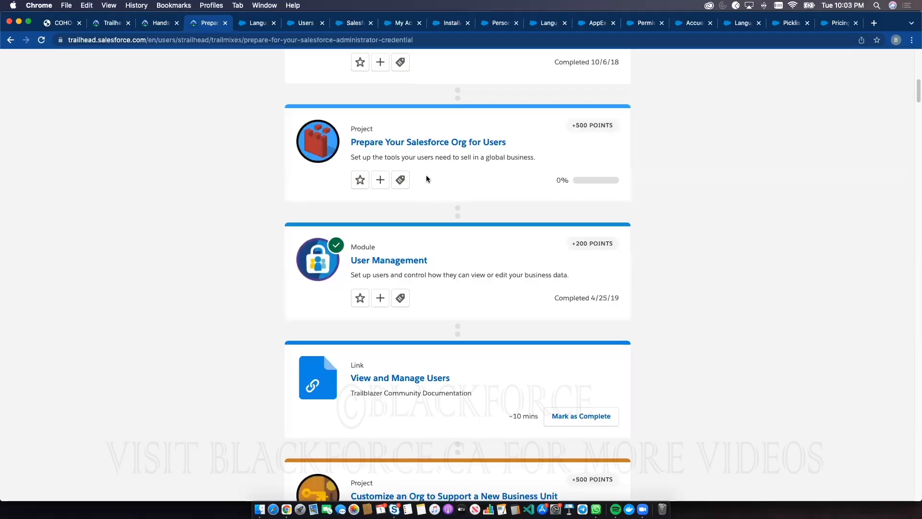
{"action": "scroll", "coordinate": [425, 175], "scroll_direction": "down", "scroll_amount": 9}
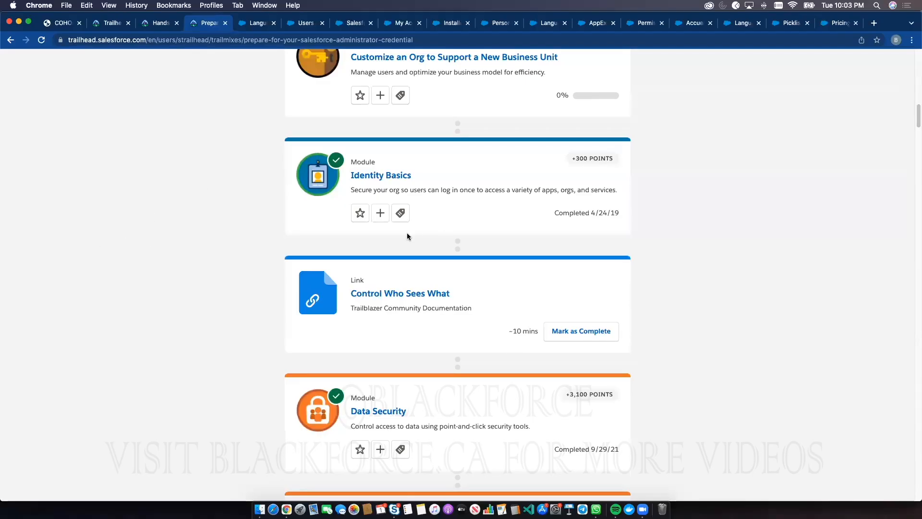
{"action": "scroll", "coordinate": [479, 126], "scroll_direction": "up", "scroll_amount": 5}
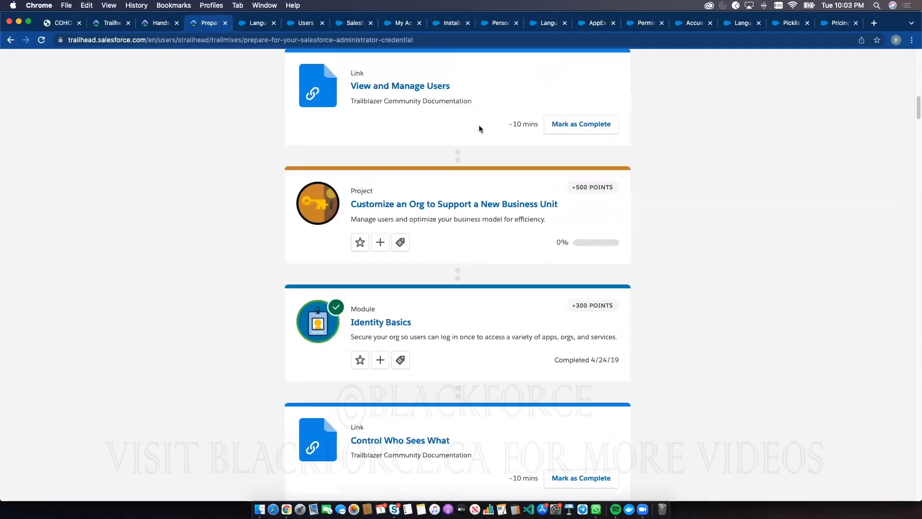
{"action": "scroll", "coordinate": [399, 156], "scroll_direction": "up", "scroll_amount": 2}
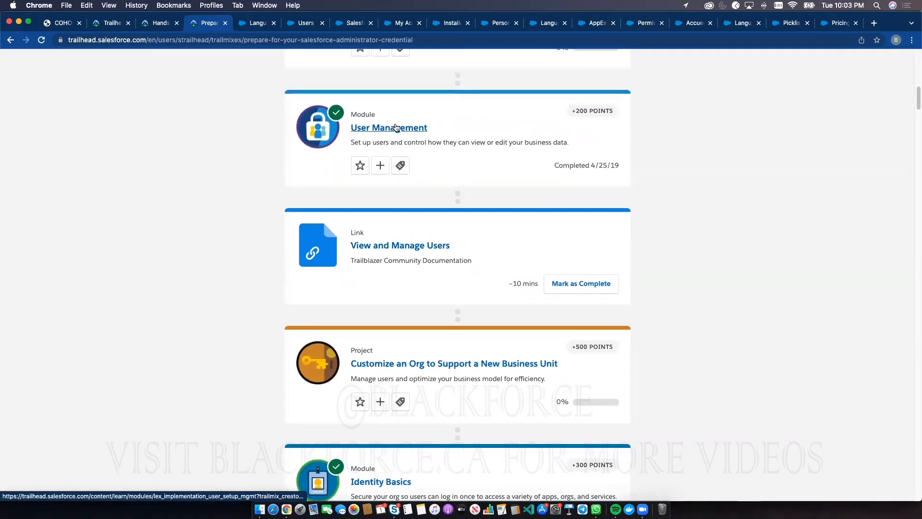
{"action": "left_click", "coordinate": [396, 131]}
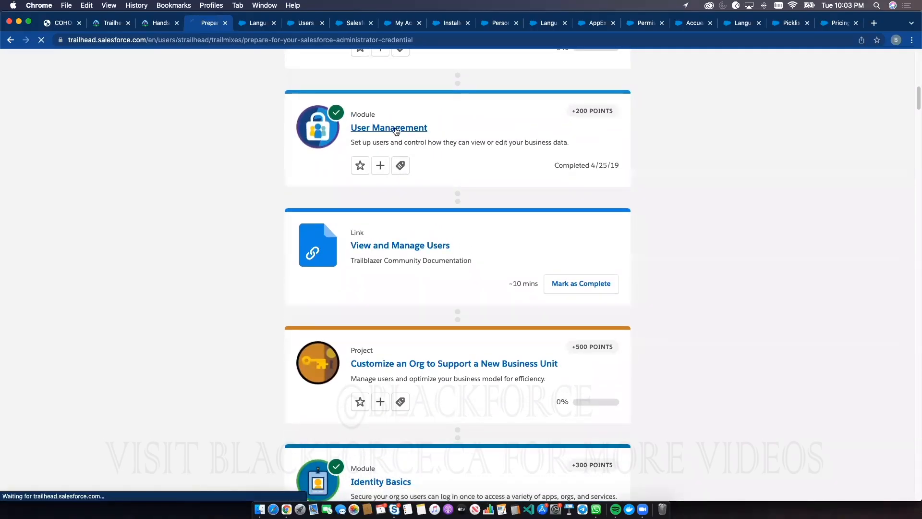